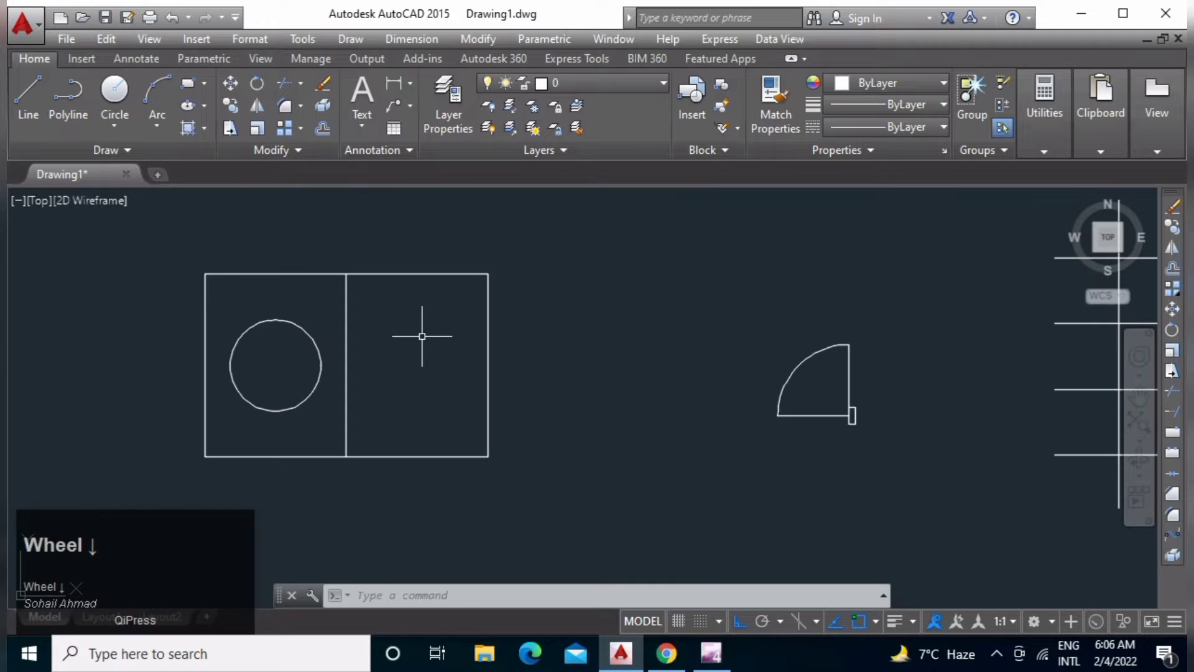
middle_click_drag(396, 355, 487, 348)
scroll(488, 348, "down", 3)
middle_click_drag(622, 370, 567, 378)
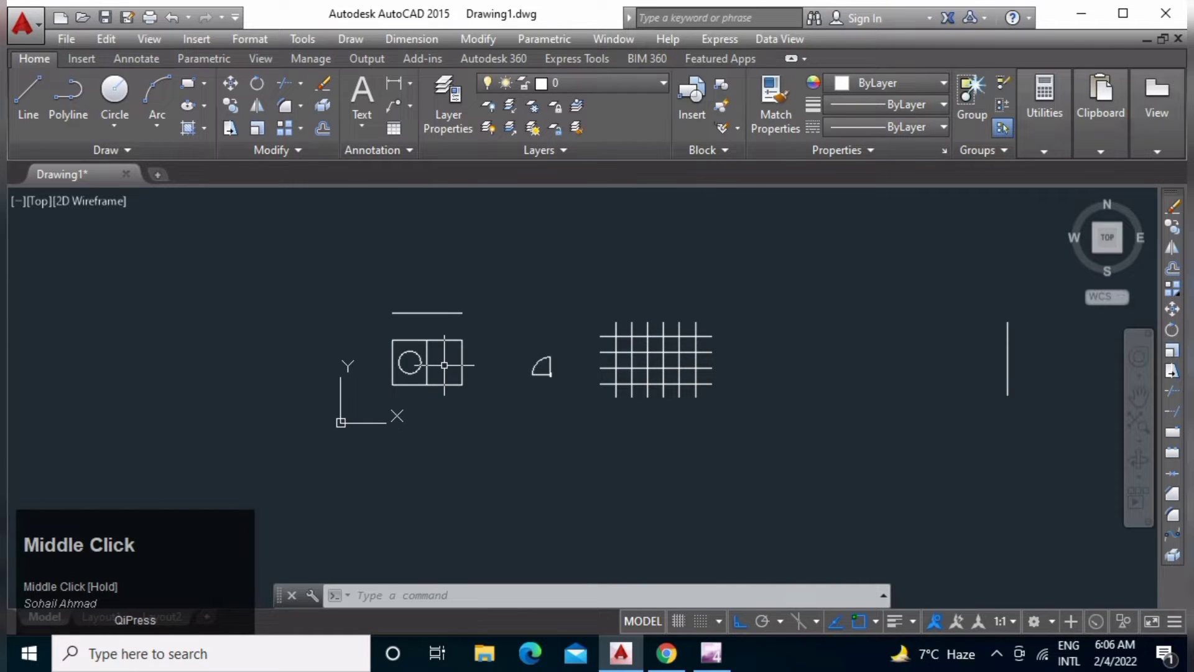
scroll(444, 365, "up", 3)
middle_click_drag(408, 343, 433, 365)
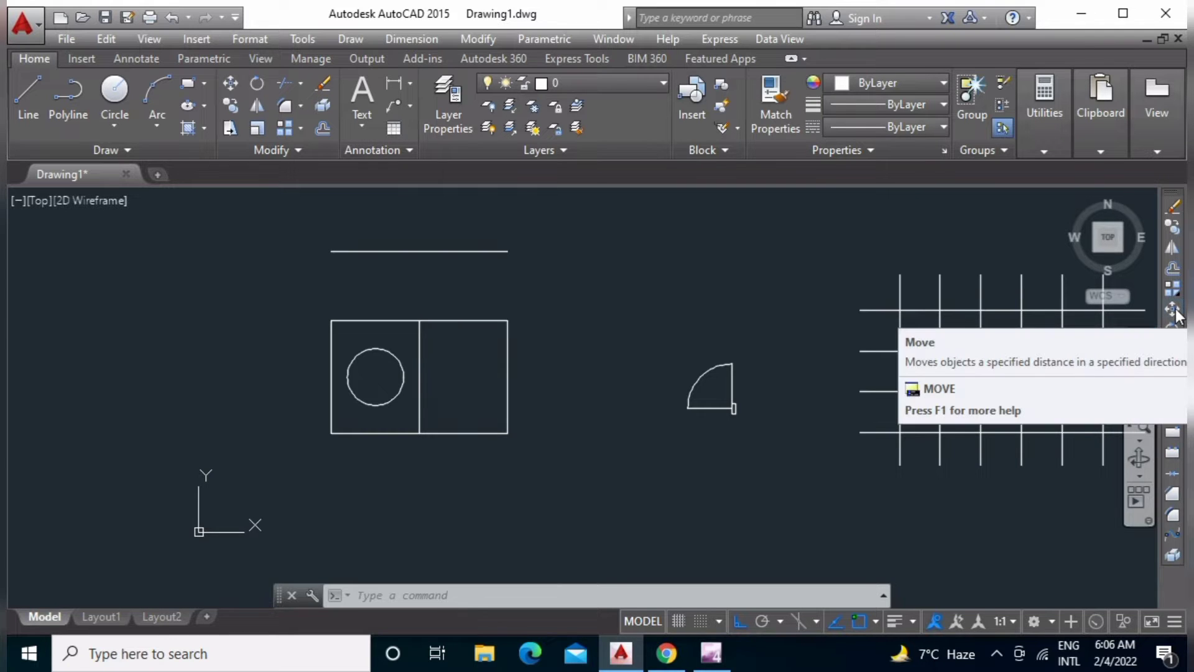
Move the circle by its centre from the rectangle's left half straight across into the middle of the right half.
scroll(498, 381, "up", 2)
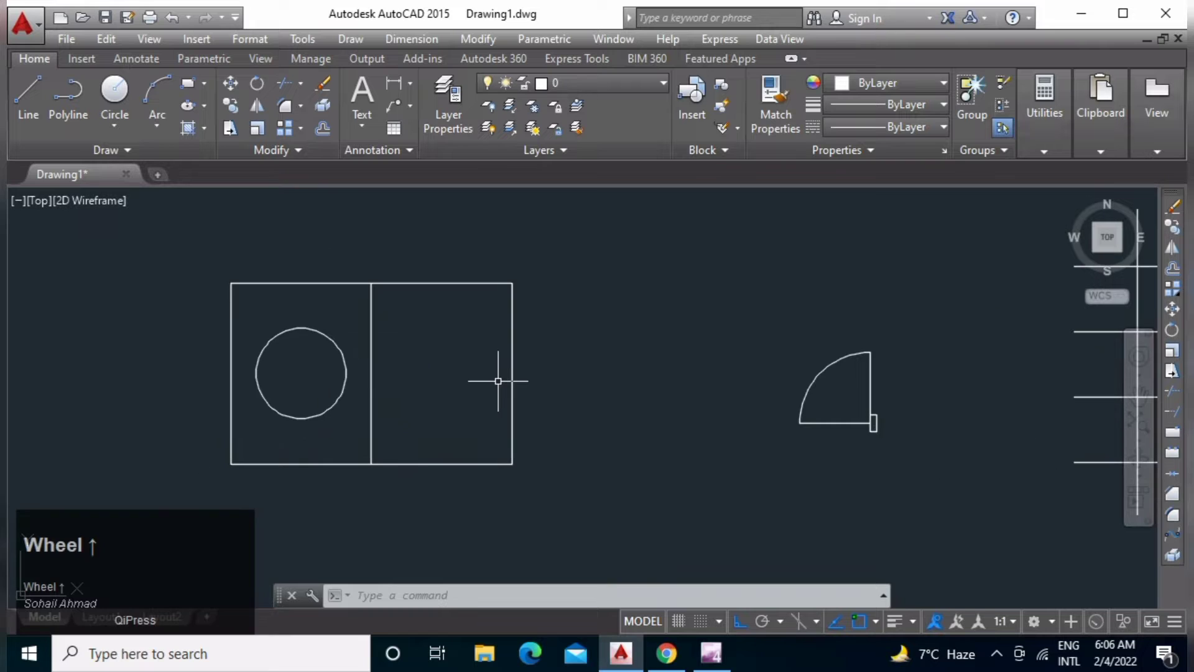
middle_click_drag(395, 386, 461, 389)
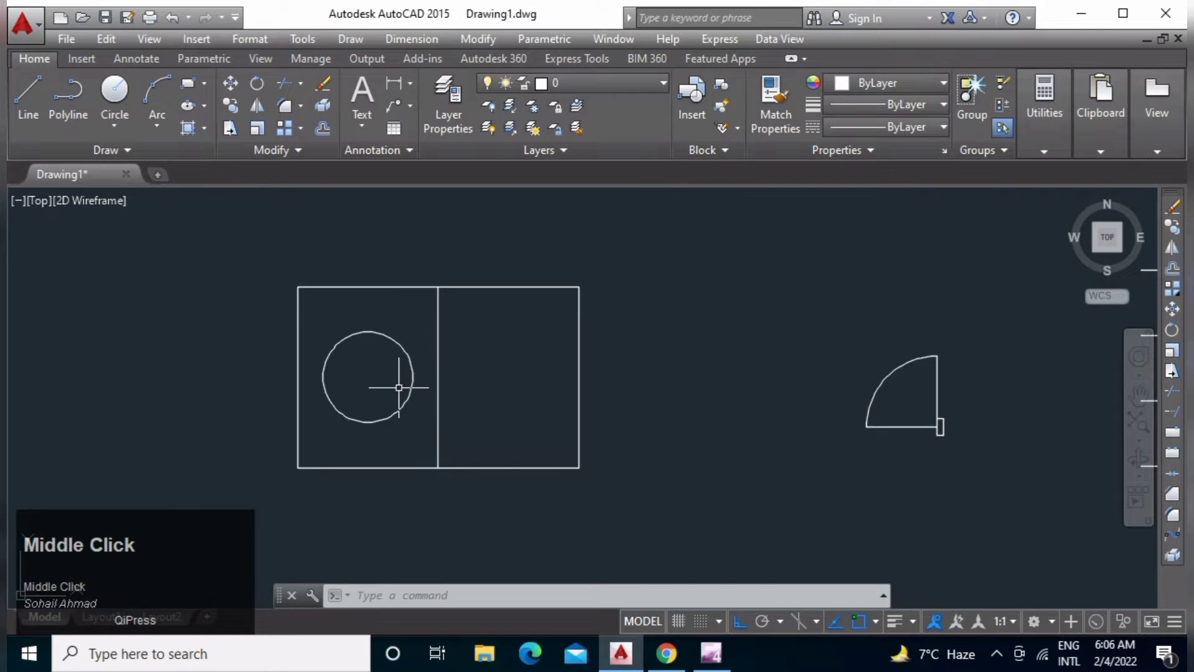
type("m")
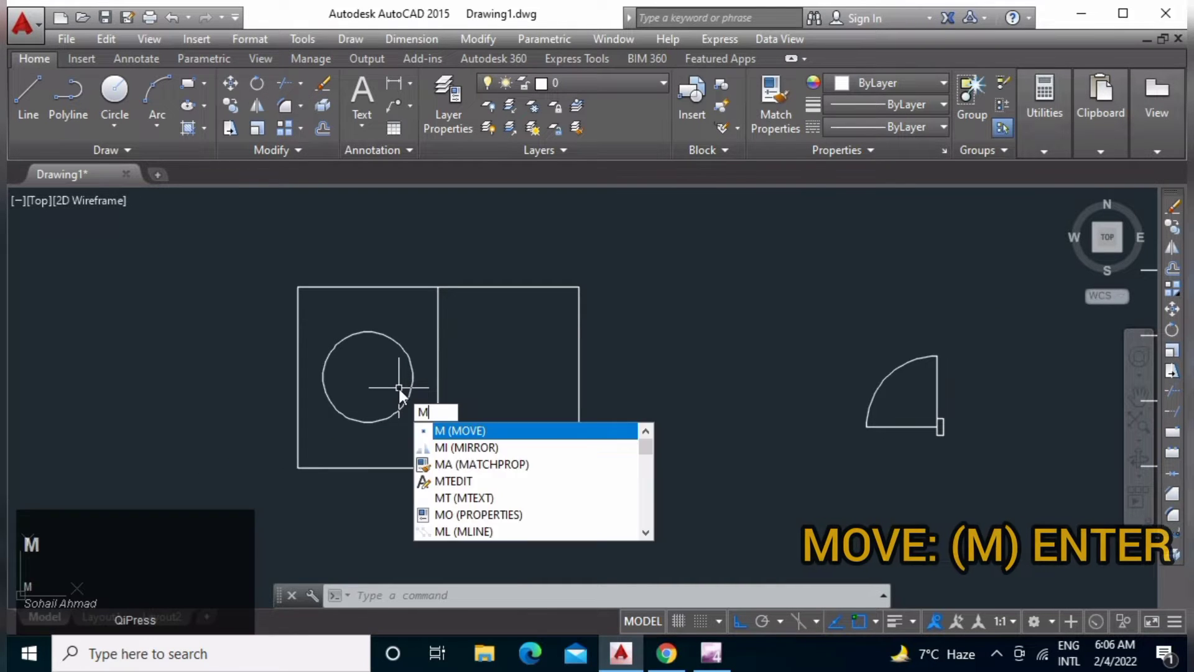
key("space")
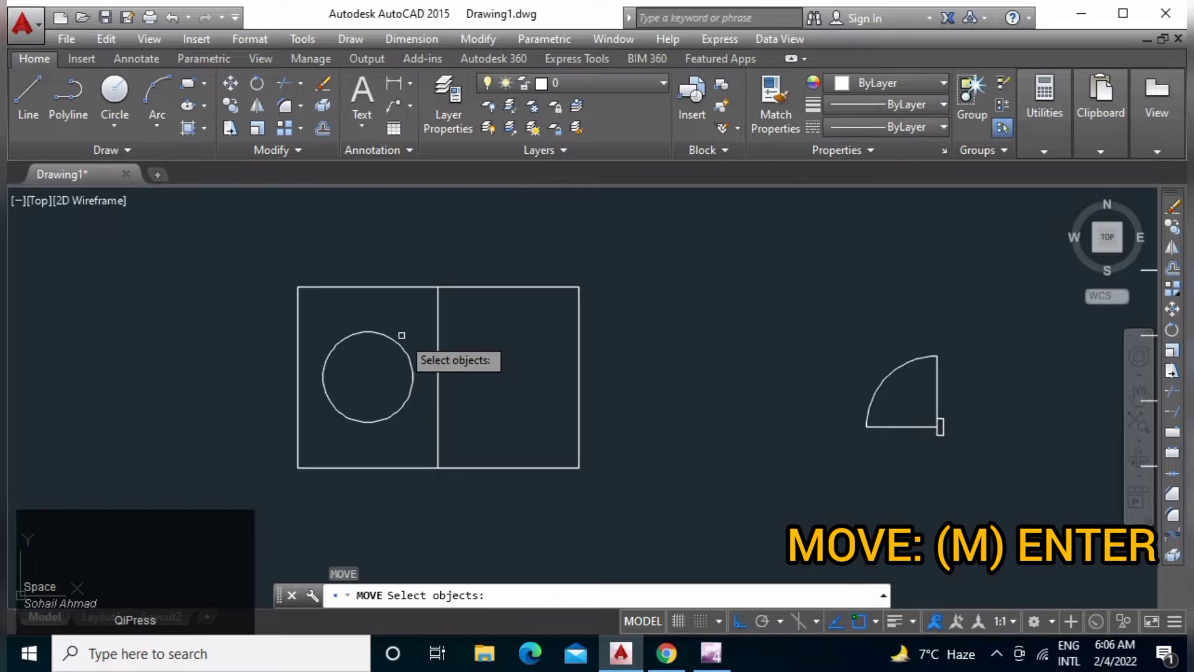
left_click(402, 335)
left_click(391, 343)
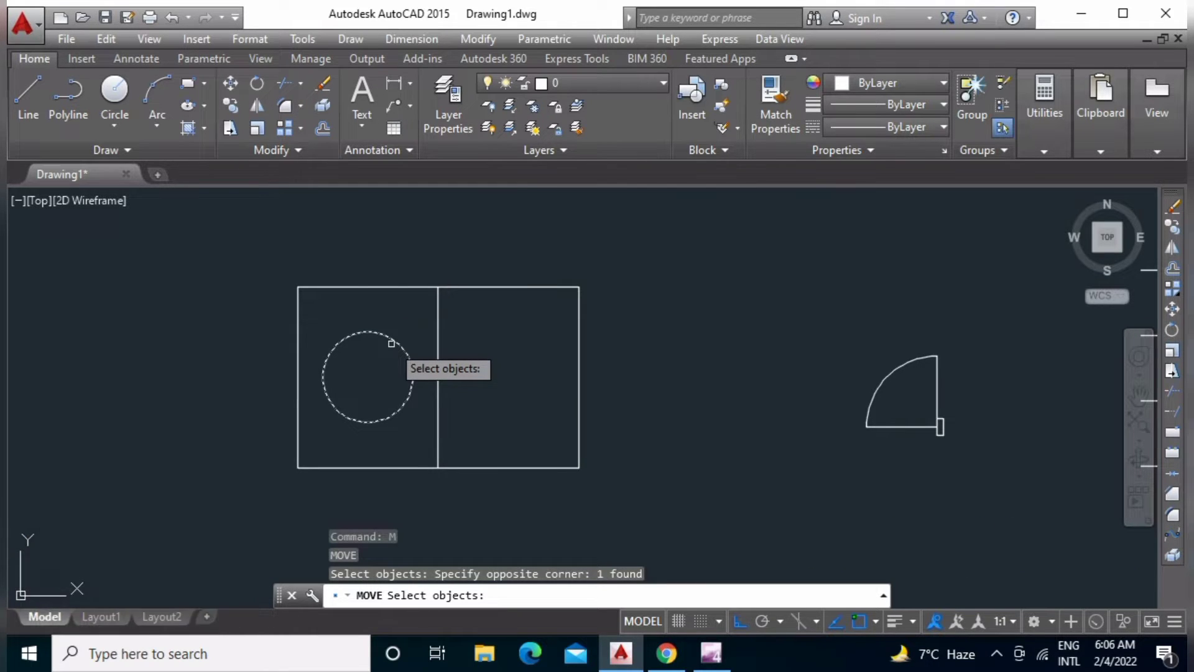
key("space")
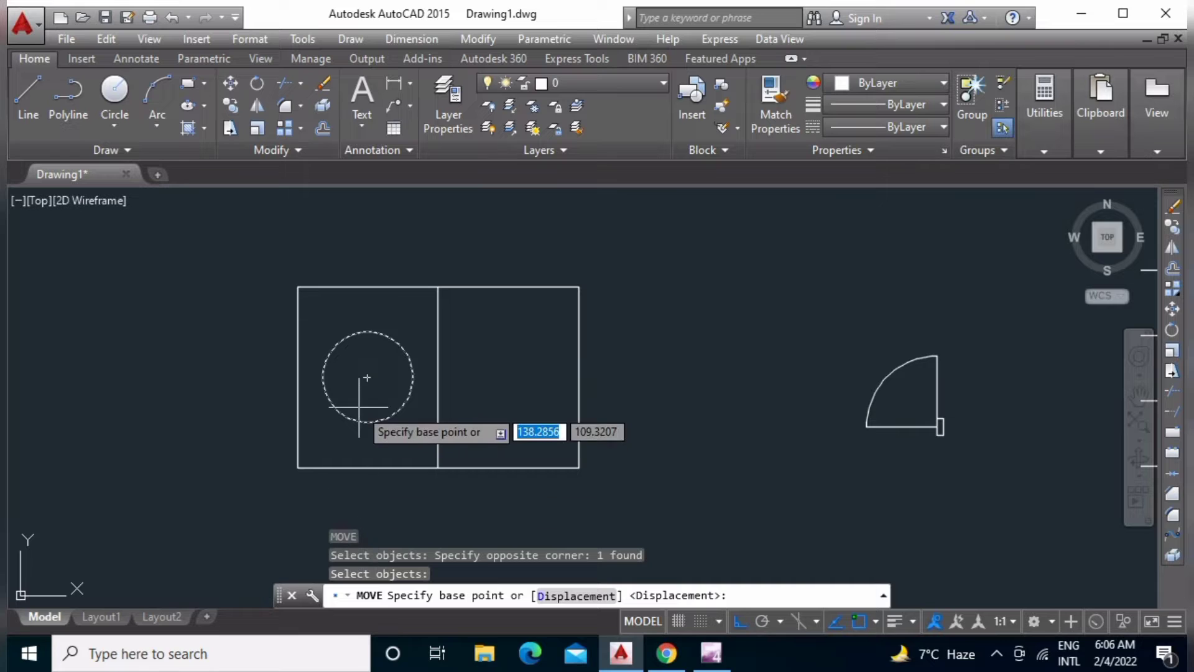
left_click(368, 376)
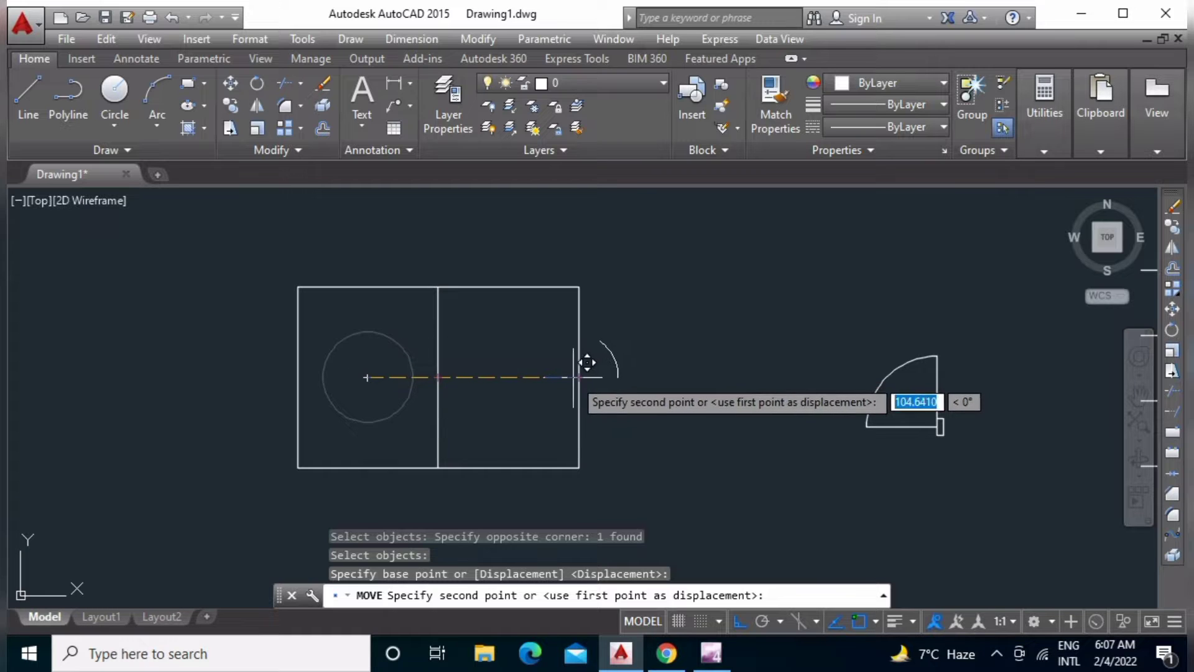
left_click(508, 387)
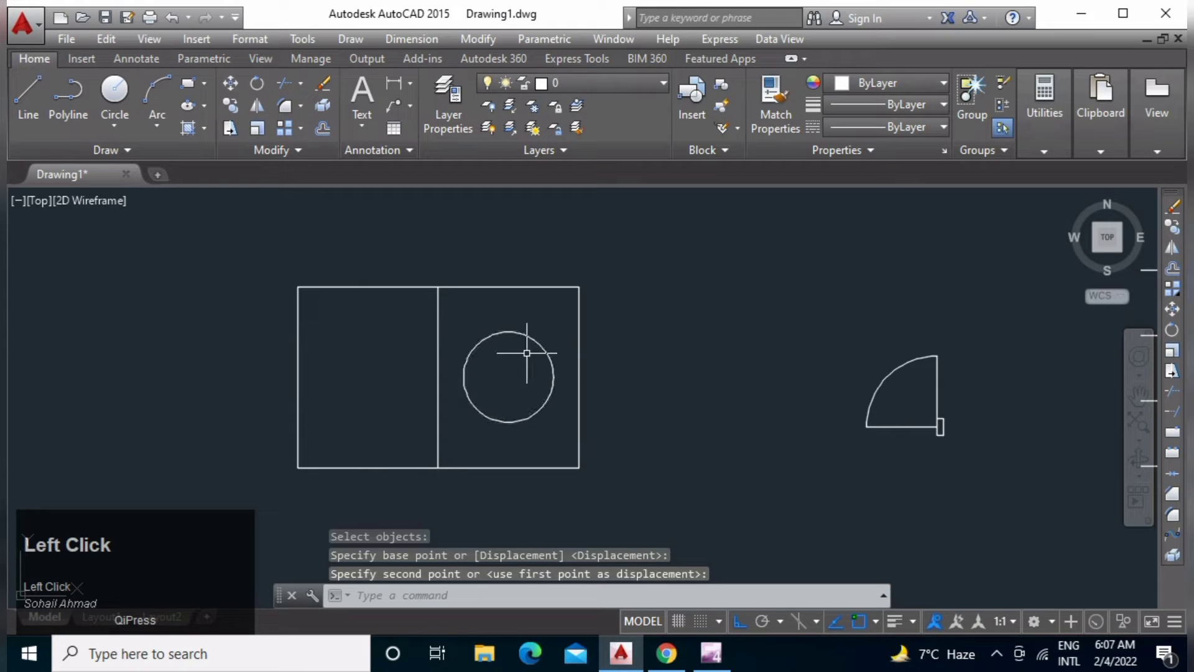
Move the circle by its centre horizontally back into the rectangle's left half.
left_click(538, 328)
left_click(503, 386)
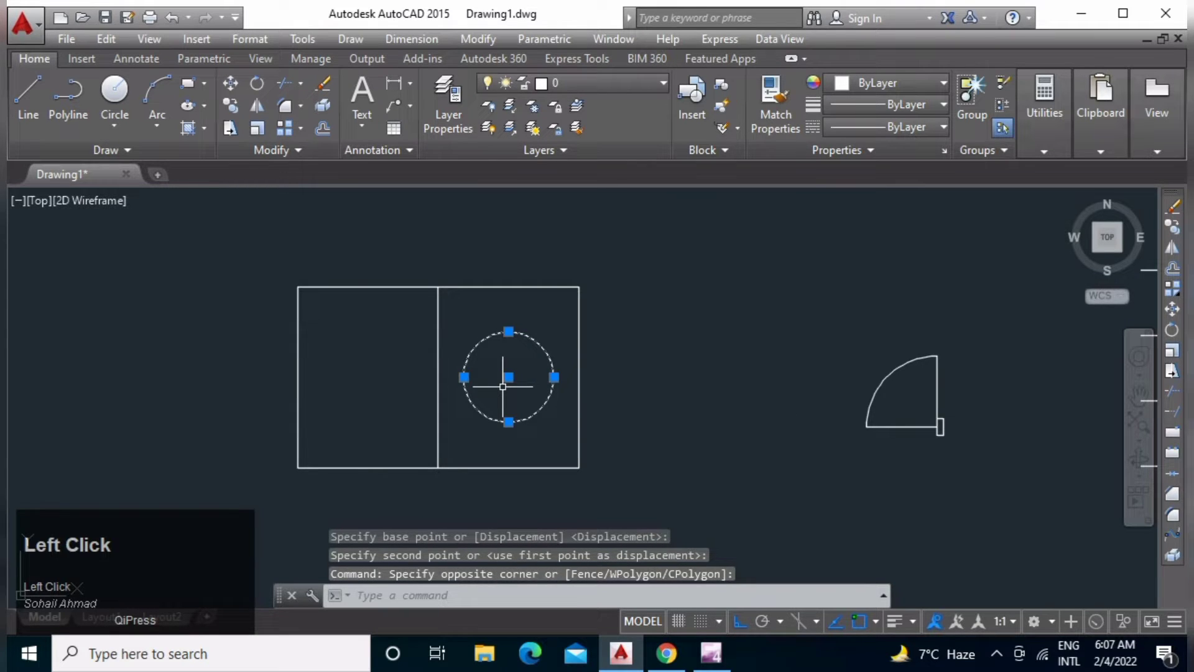
type("m")
key("space")
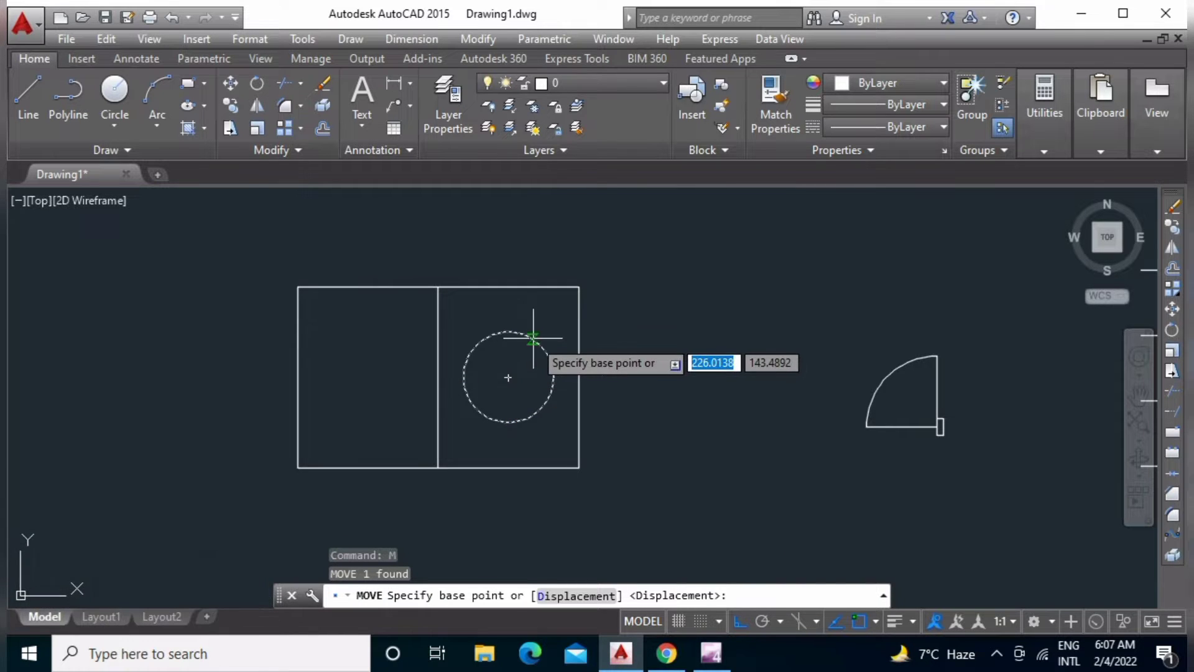
left_click(508, 376)
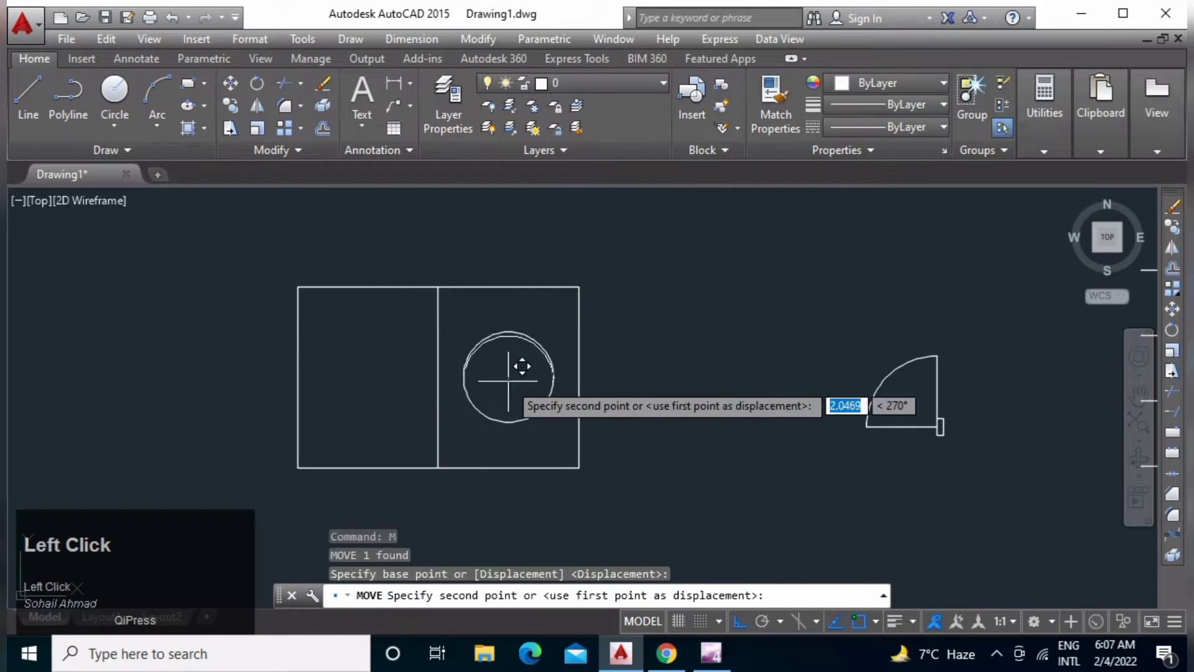
left_click(365, 376)
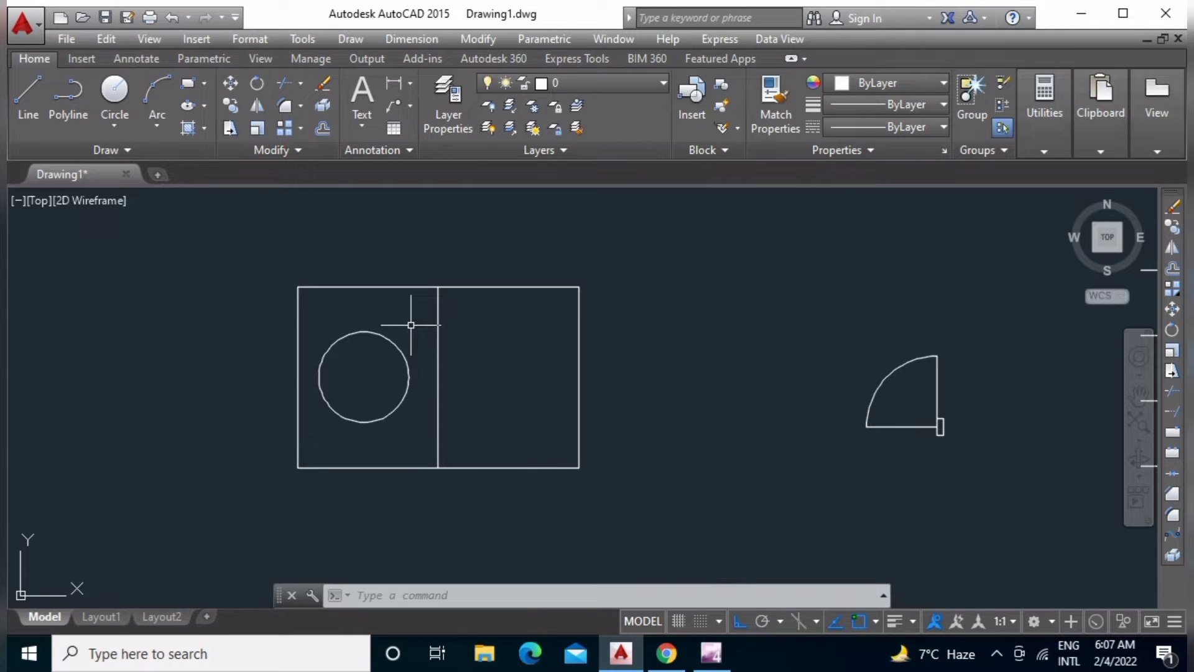
Move the circle from its top quadrant point to the rectangle's upper-right corner, with Ortho mode off.
type("M")
key("space")
left_click(395, 344)
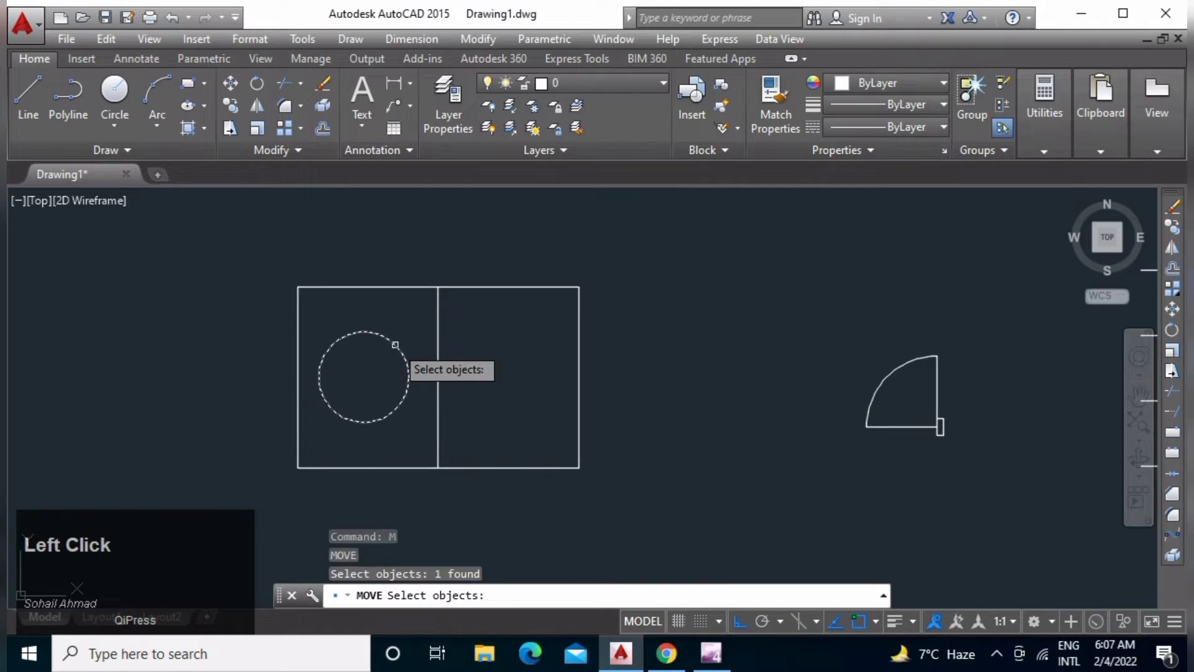
key("space")
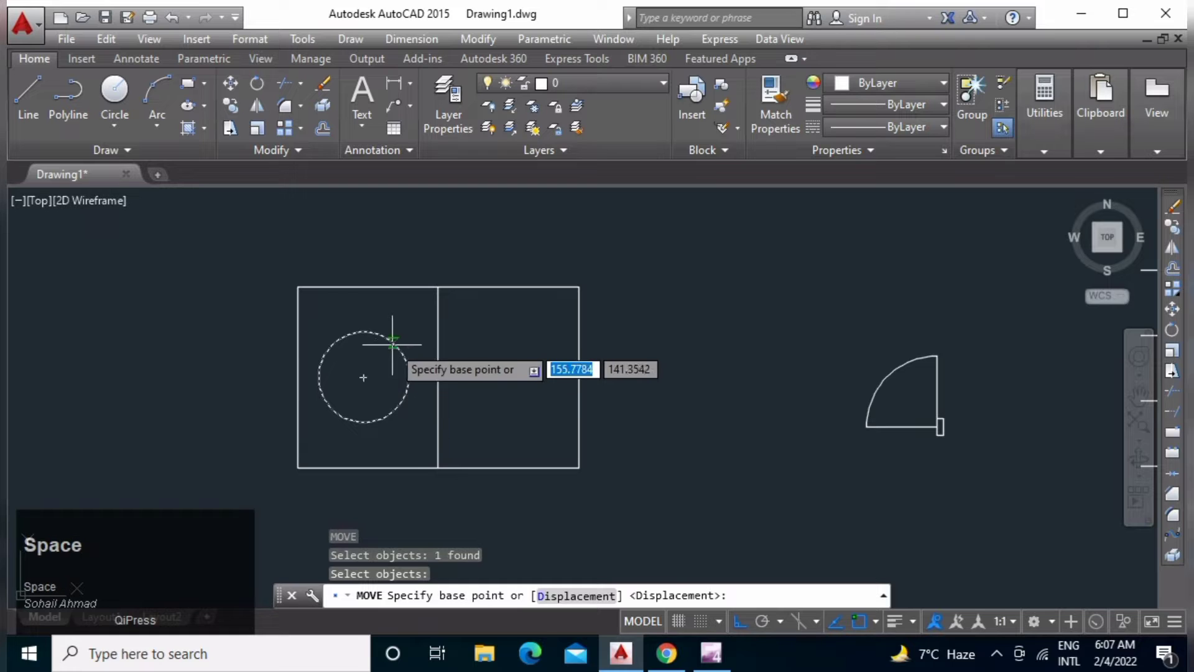
left_click(364, 332)
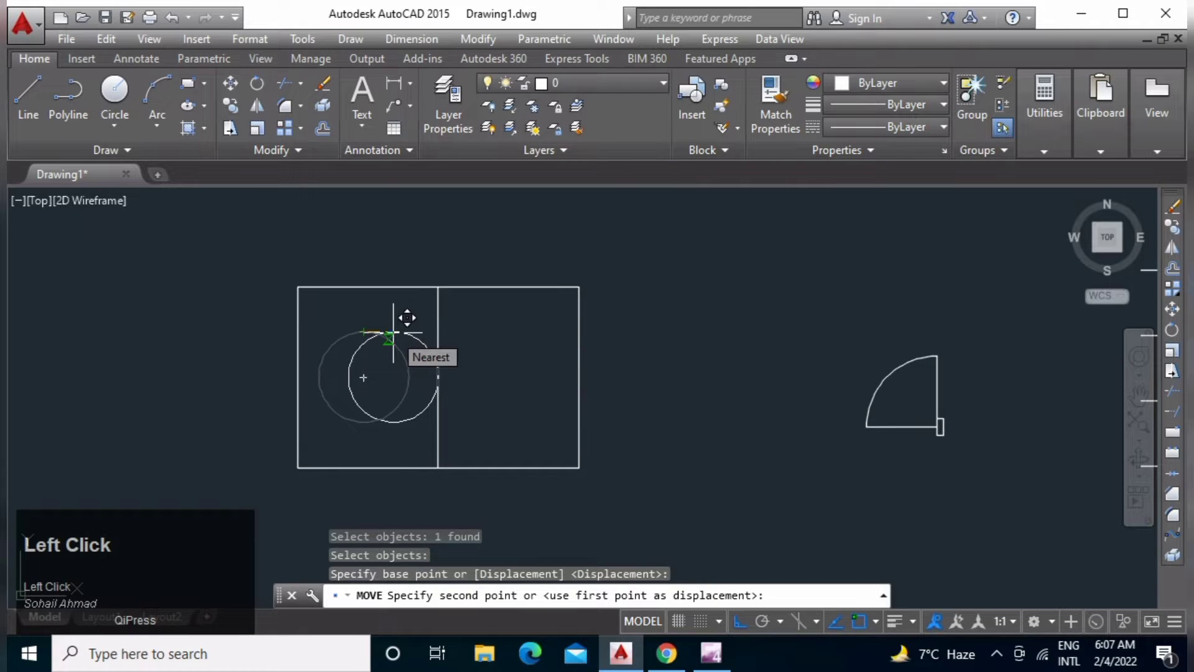
key("F8")
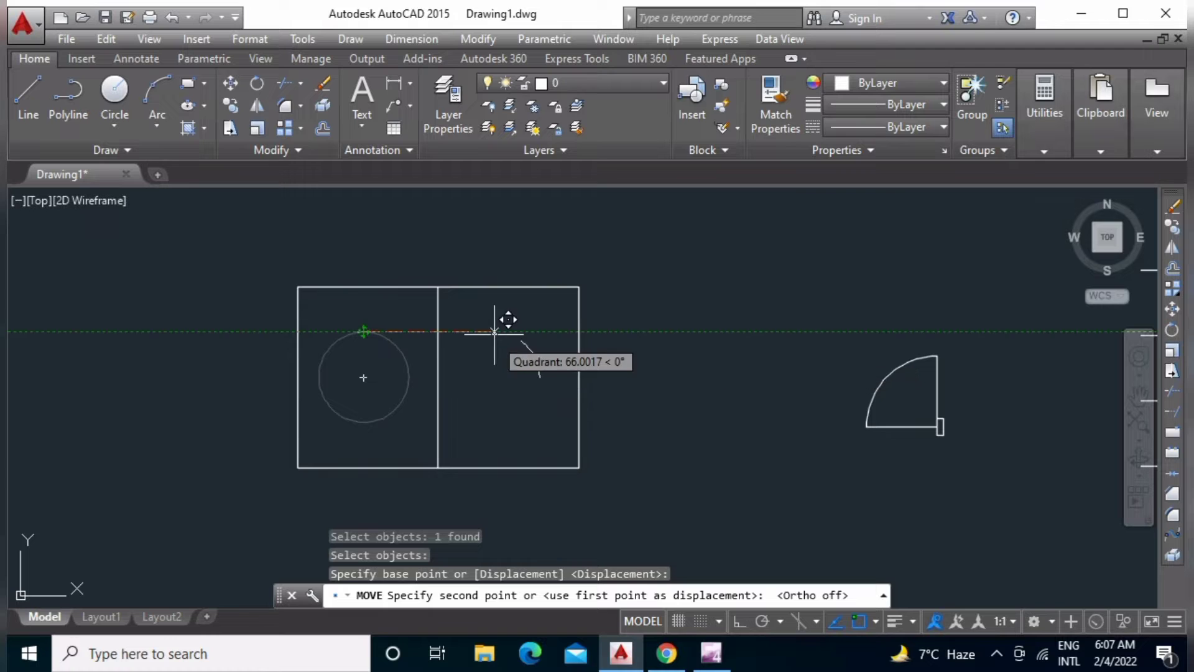
left_click(579, 287)
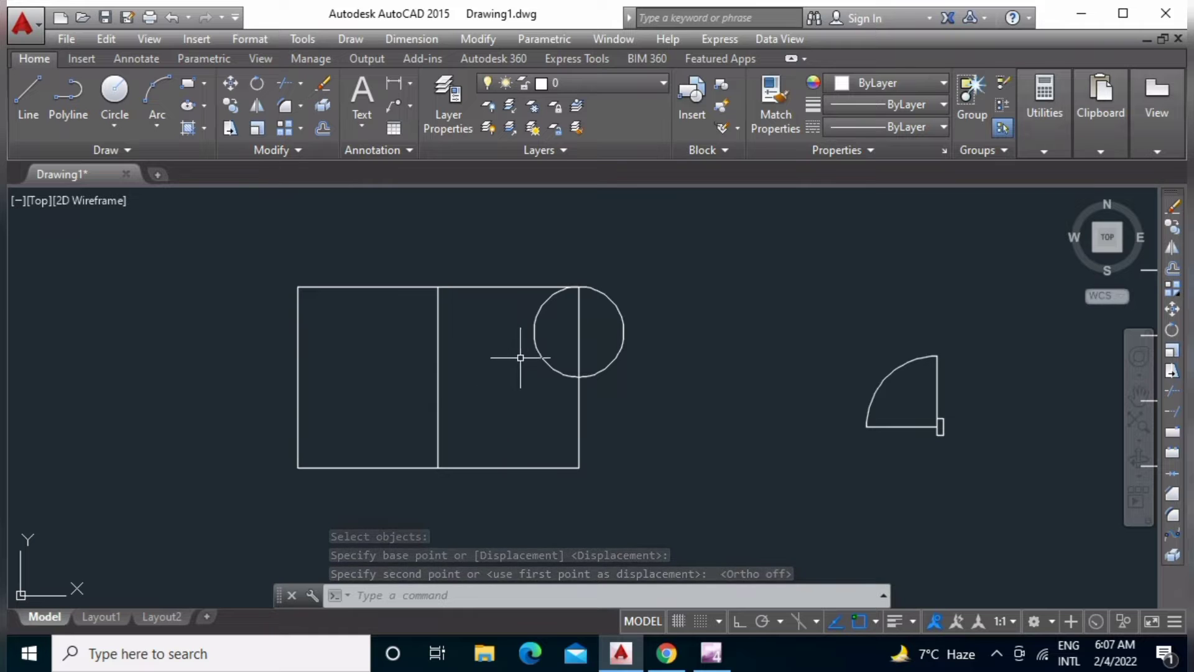
Move the circle by its centre from the rectangle's upper-right corner into the middle of the right half.
left_click(548, 339)
left_click(521, 387)
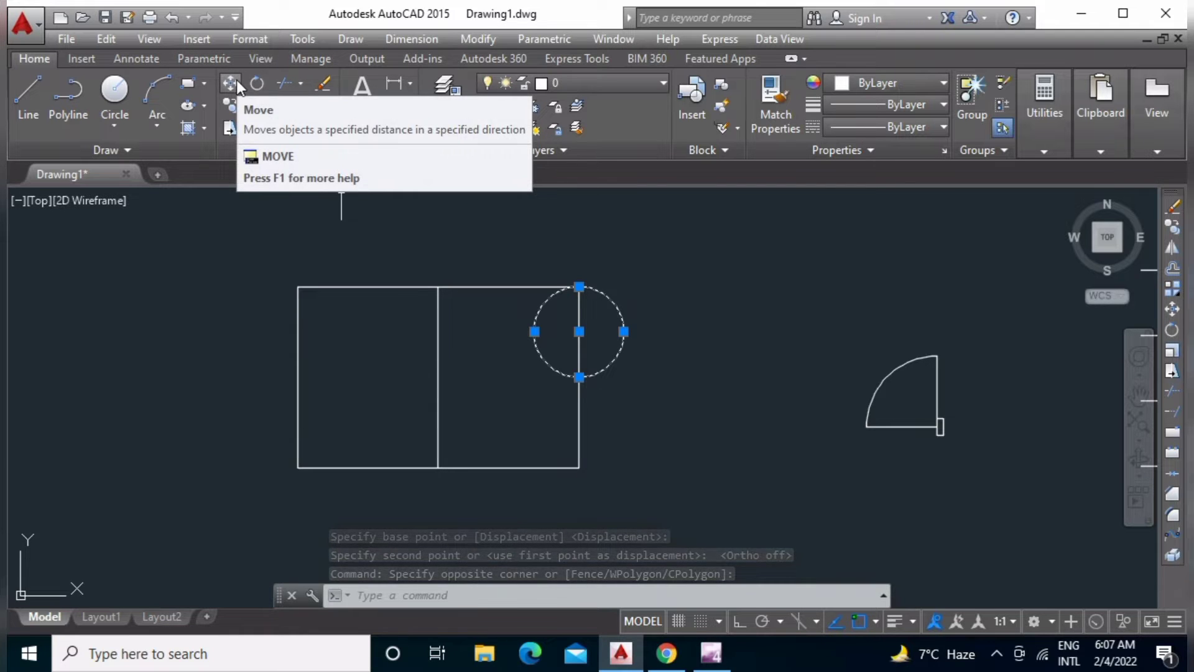
type("M")
key("space")
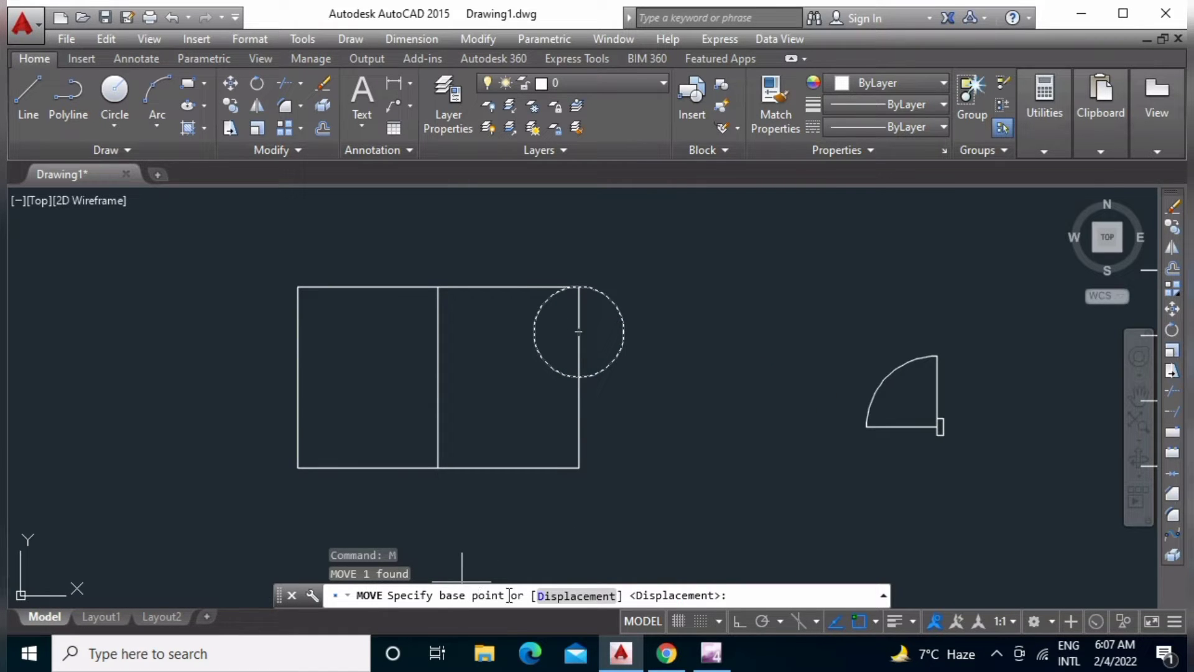
left_click(578, 328)
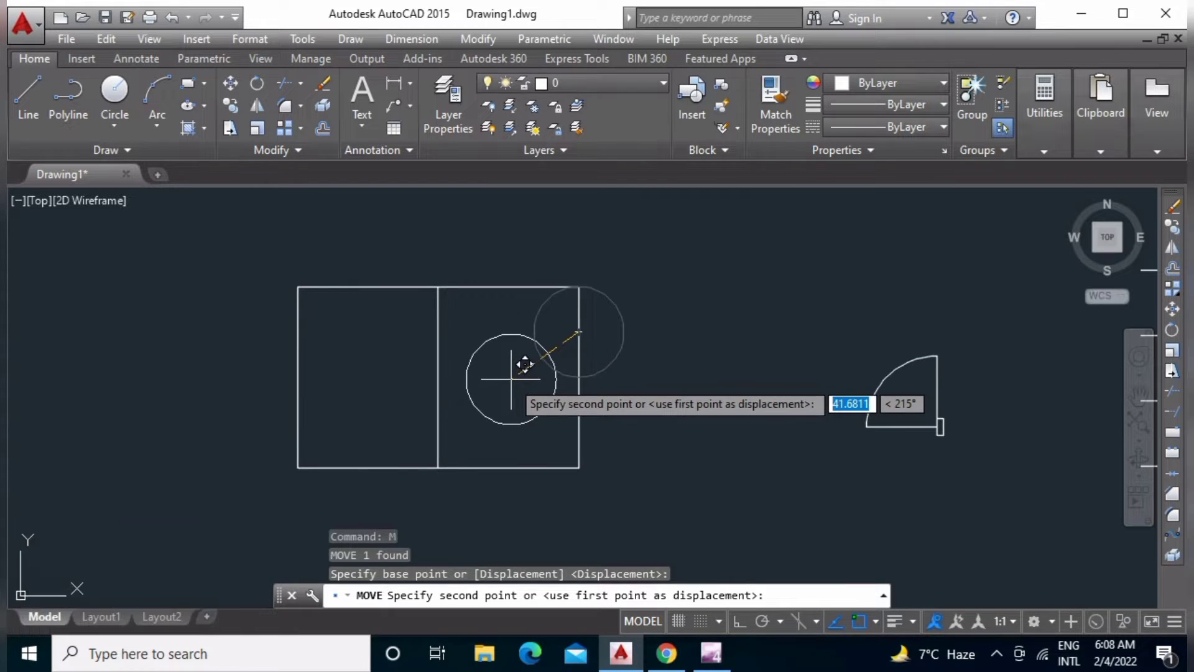
left_click(511, 379)
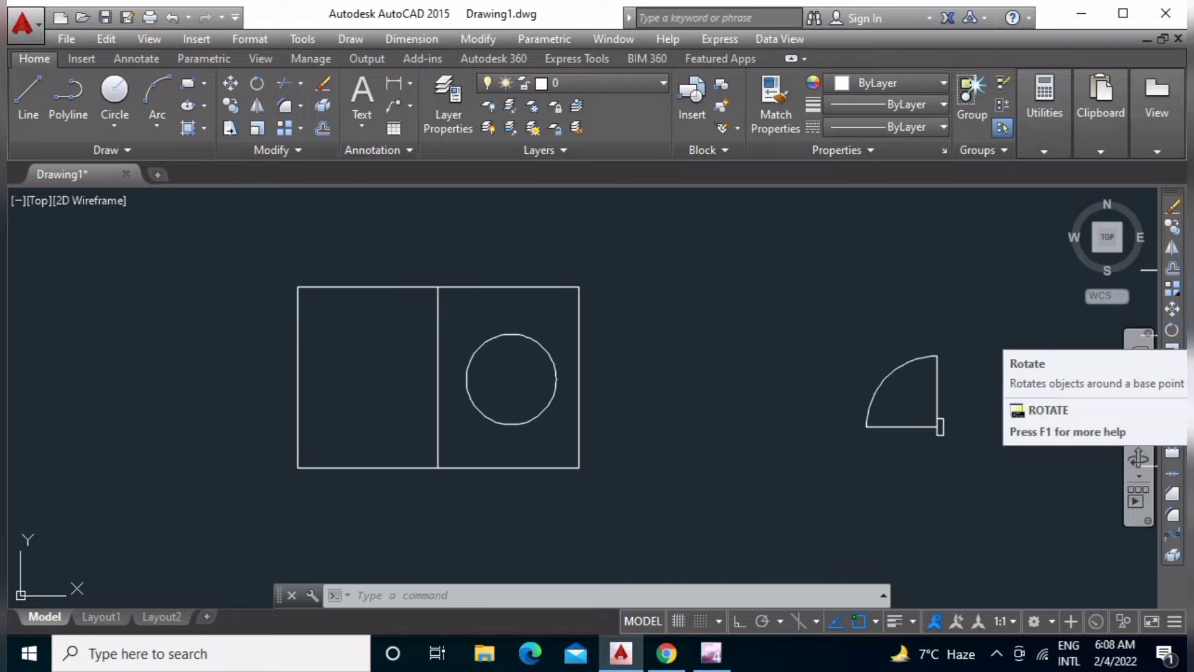
Rotate the horizontal line above the rectangle by 30 degrees about its right endpoint and undo the rotation.
middle_click_drag(634, 365, 609, 437)
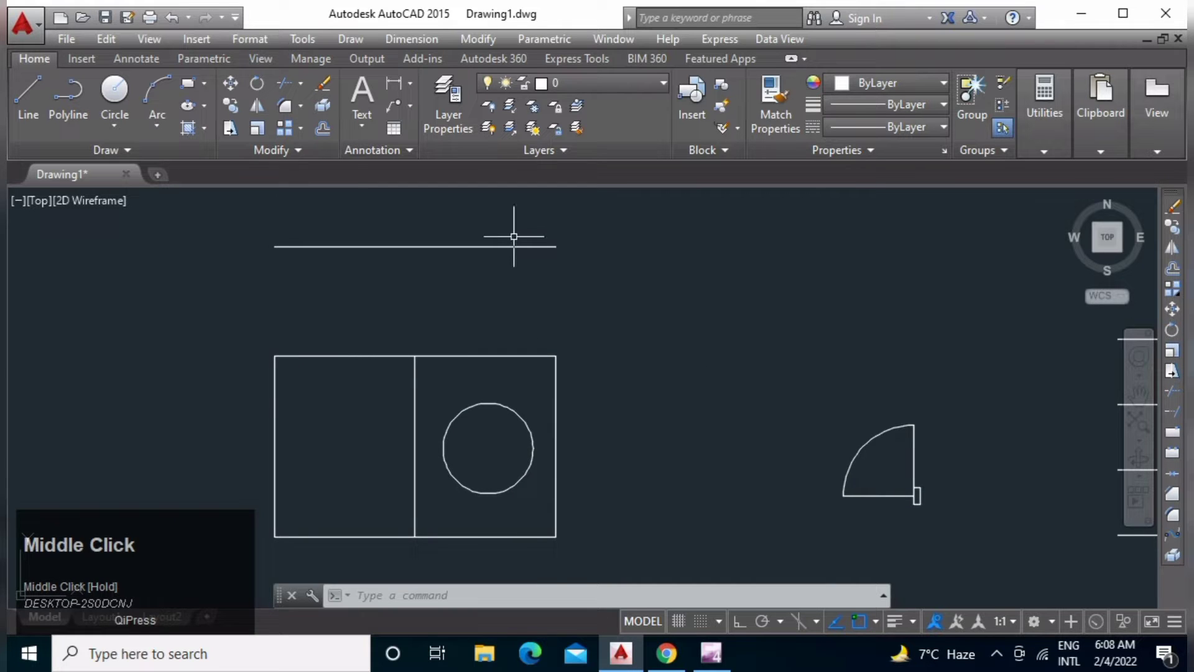
middle_click_drag(514, 236, 525, 269)
left_click(525, 269)
left_click(434, 316)
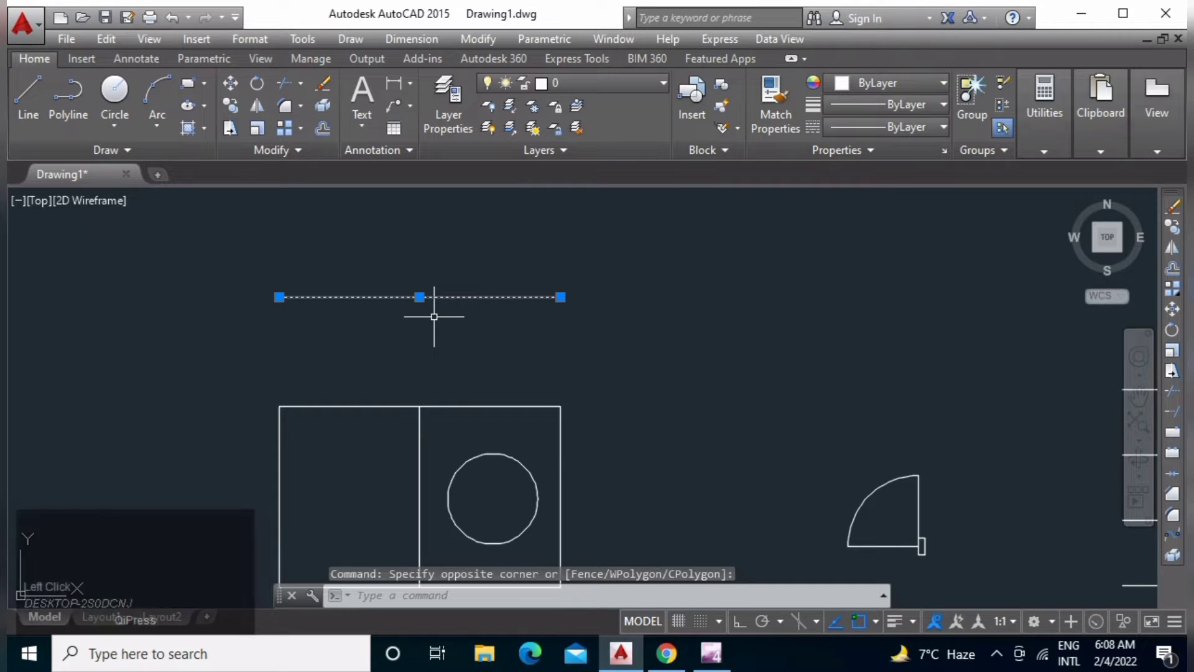
type("R")
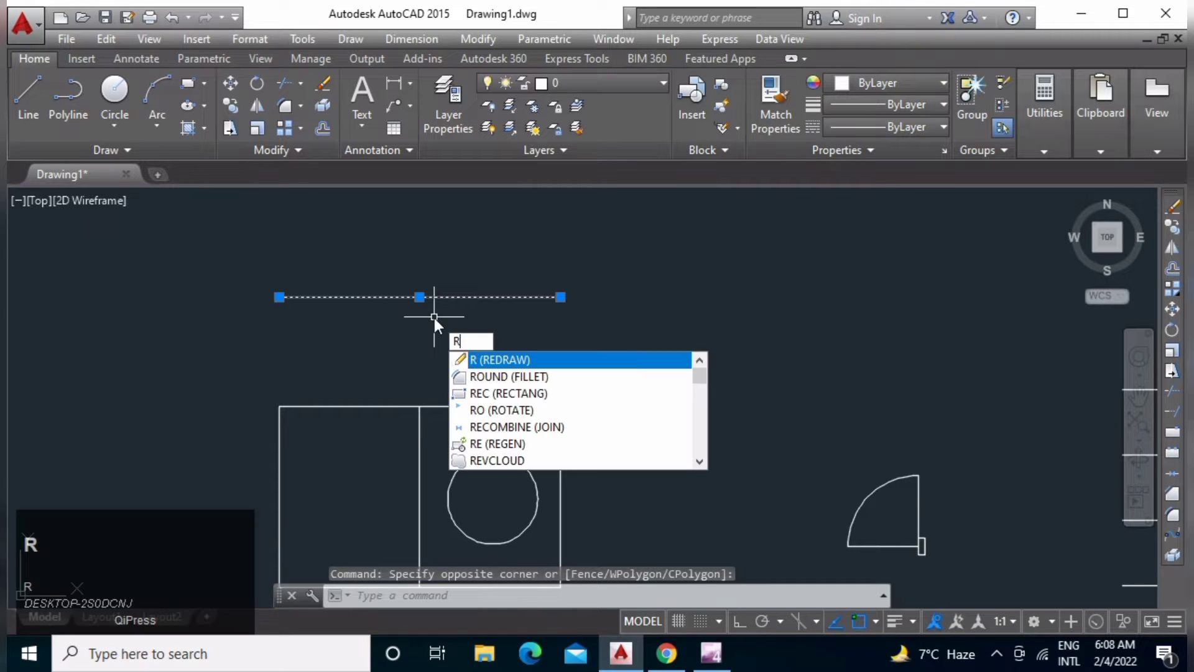
type("O")
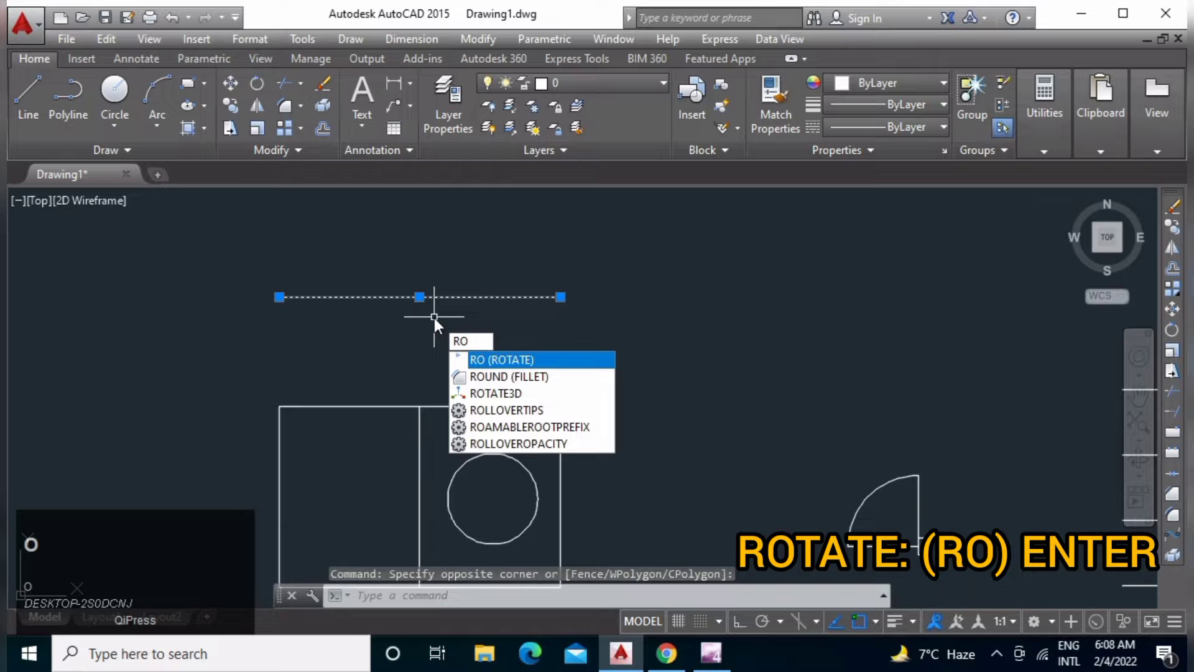
key("space")
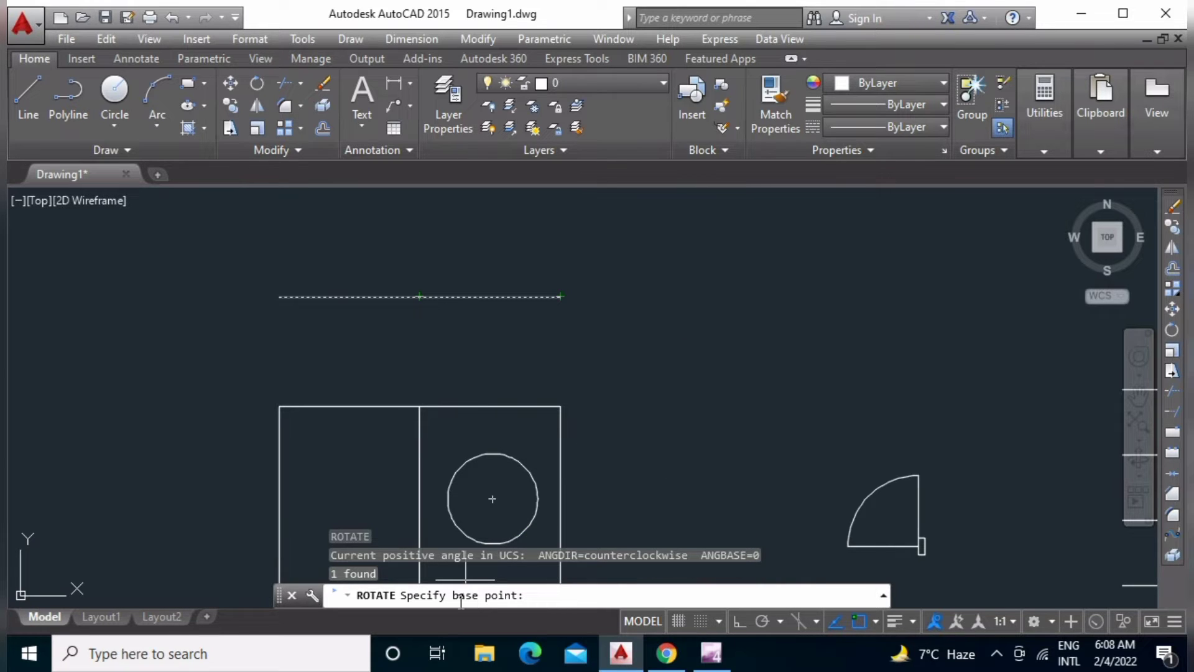
left_click(561, 296)
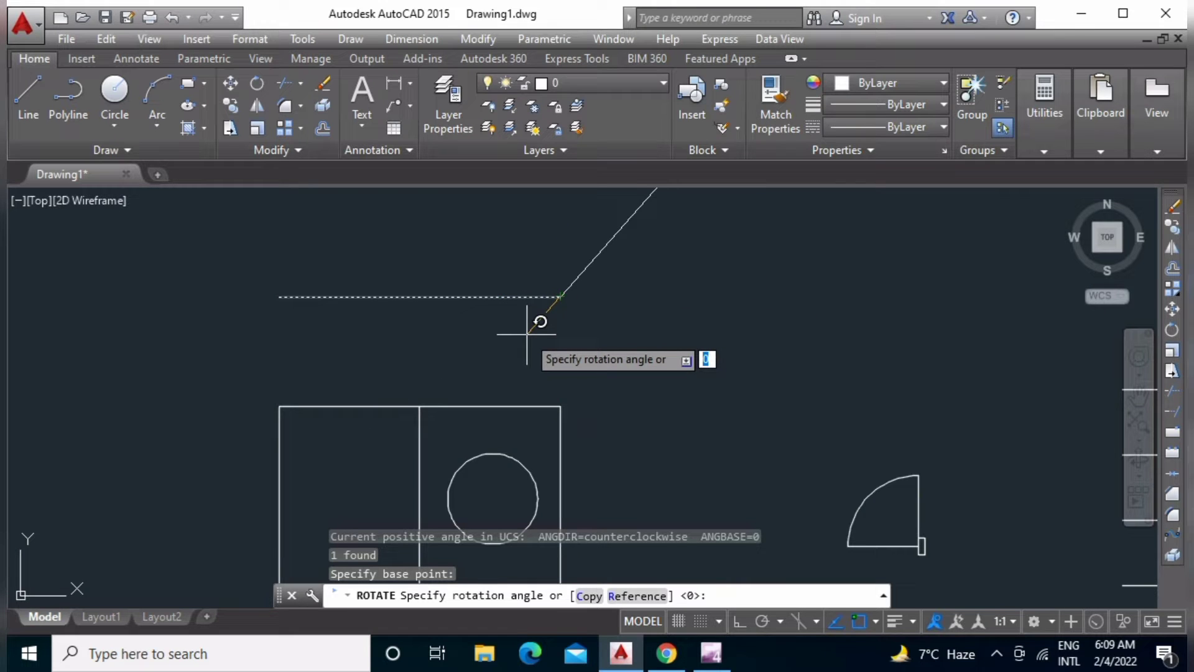
type("30")
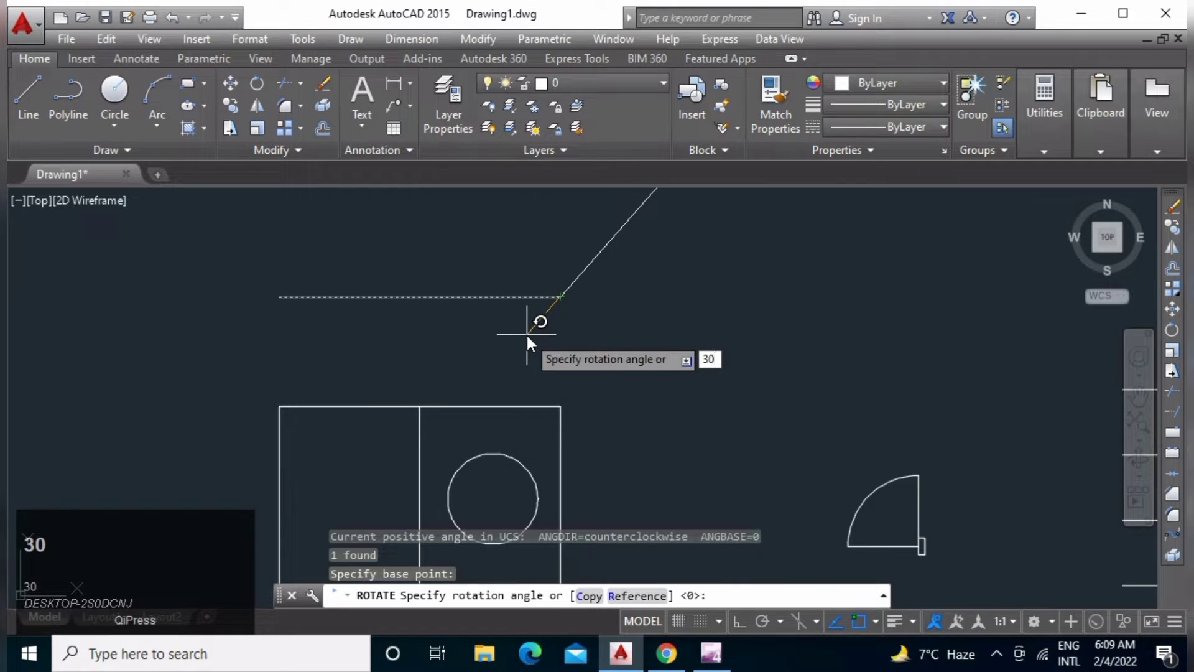
key("Return")
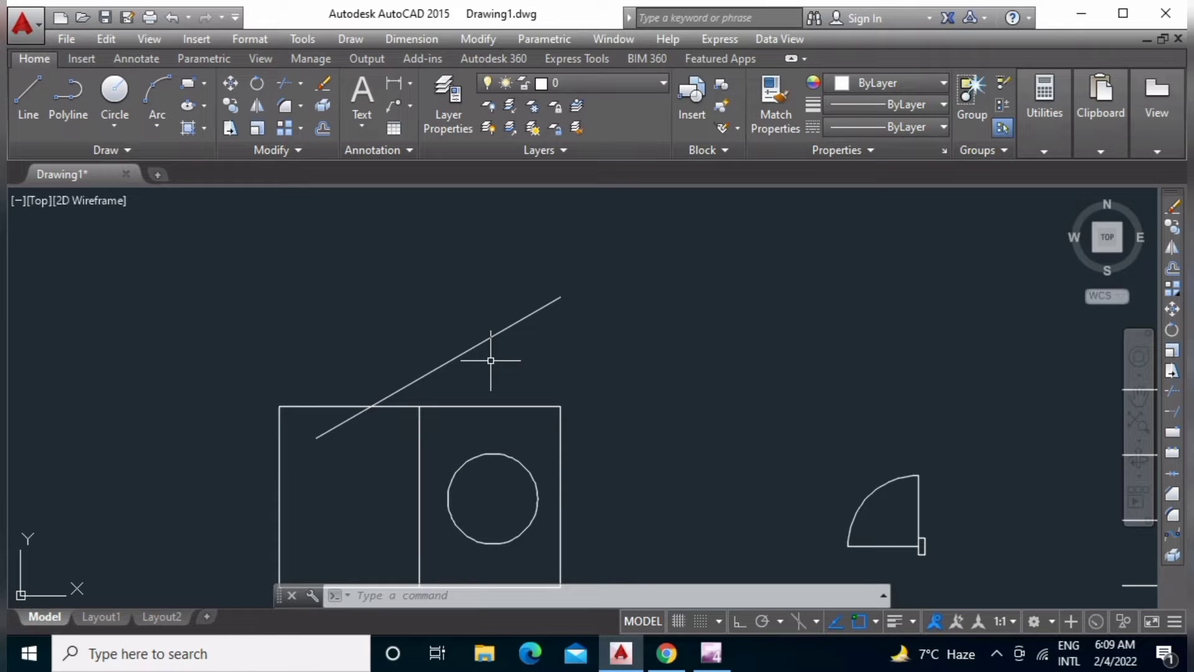
key("ctrl+z")
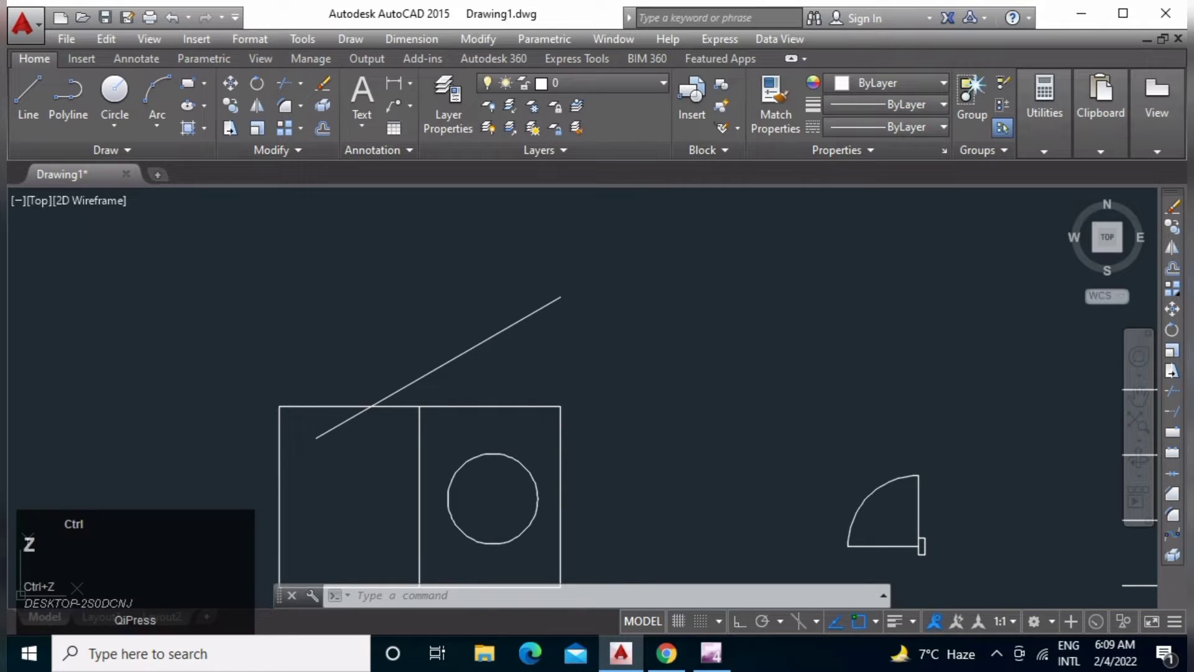
Rotate the horizontal line above the rectangle by -30 degrees about its right endpoint.
left_click(544, 269)
left_click(514, 306)
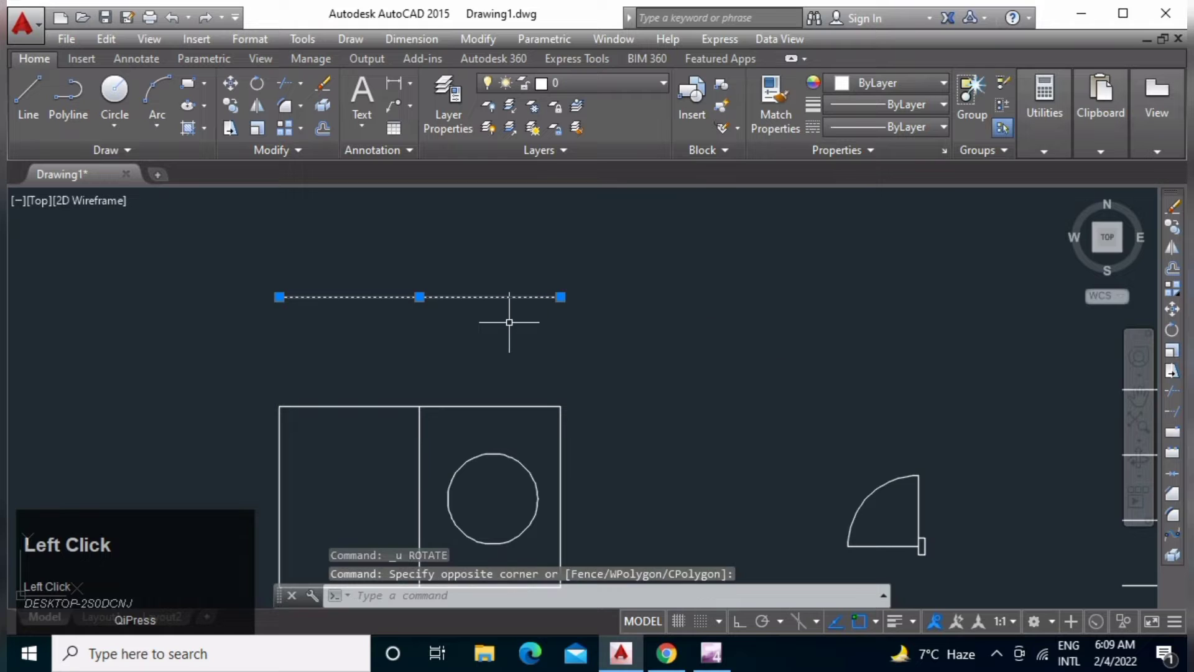
type("R")
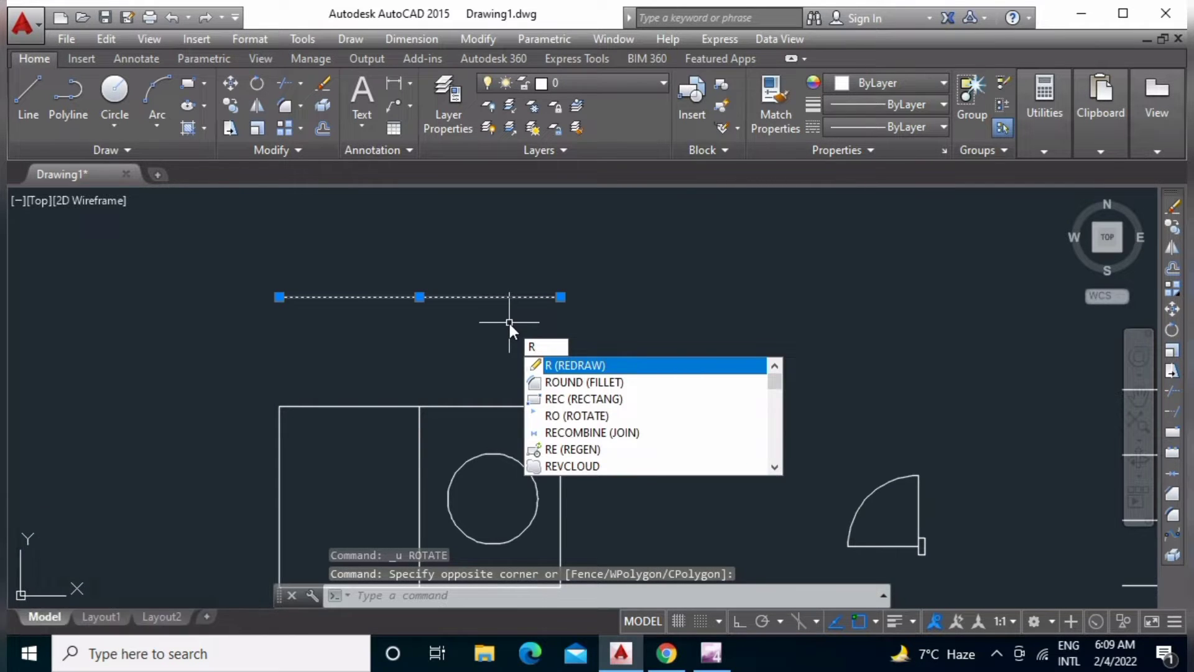
type("PO")
key("space")
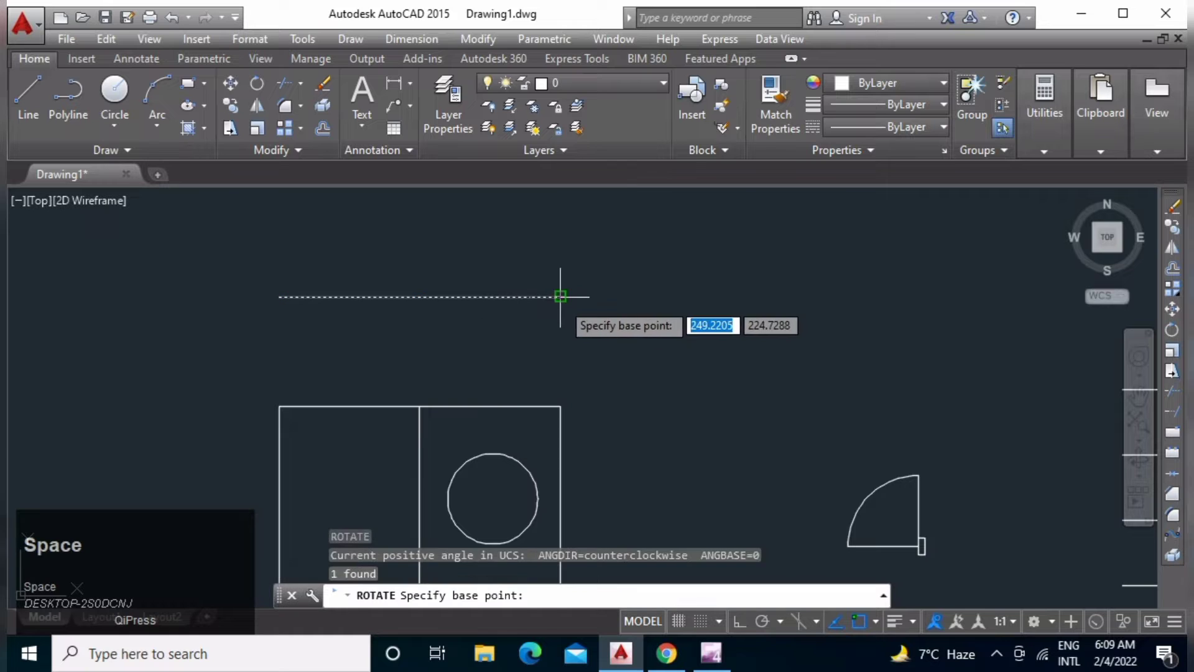
left_click(560, 297)
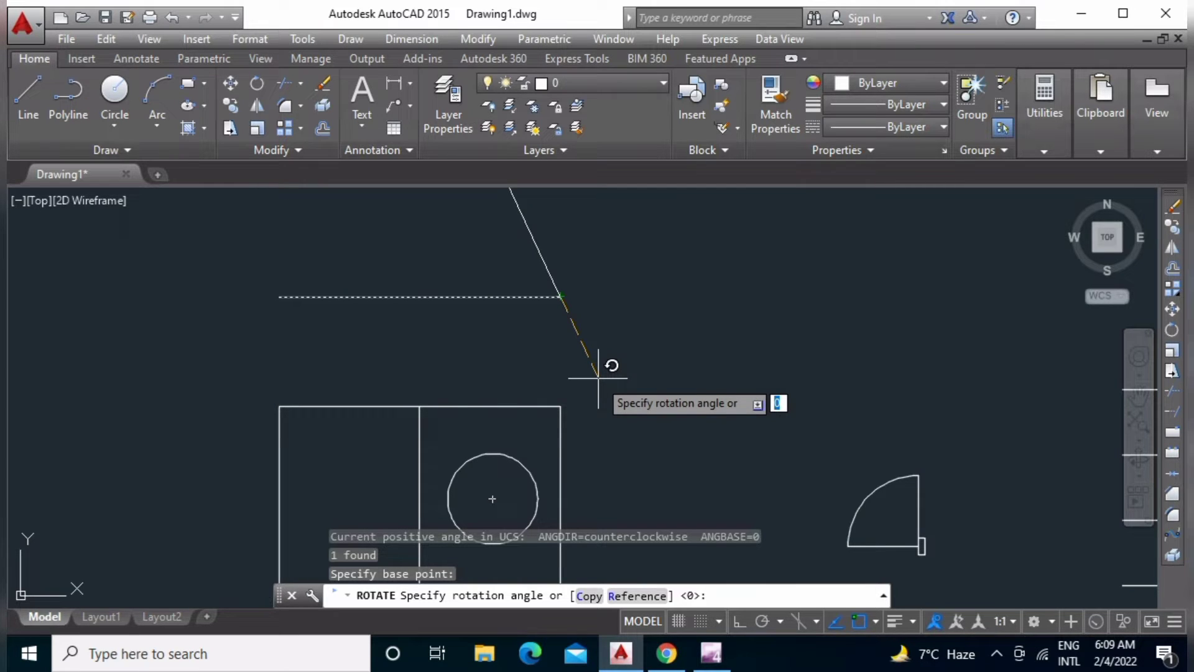
type("-30")
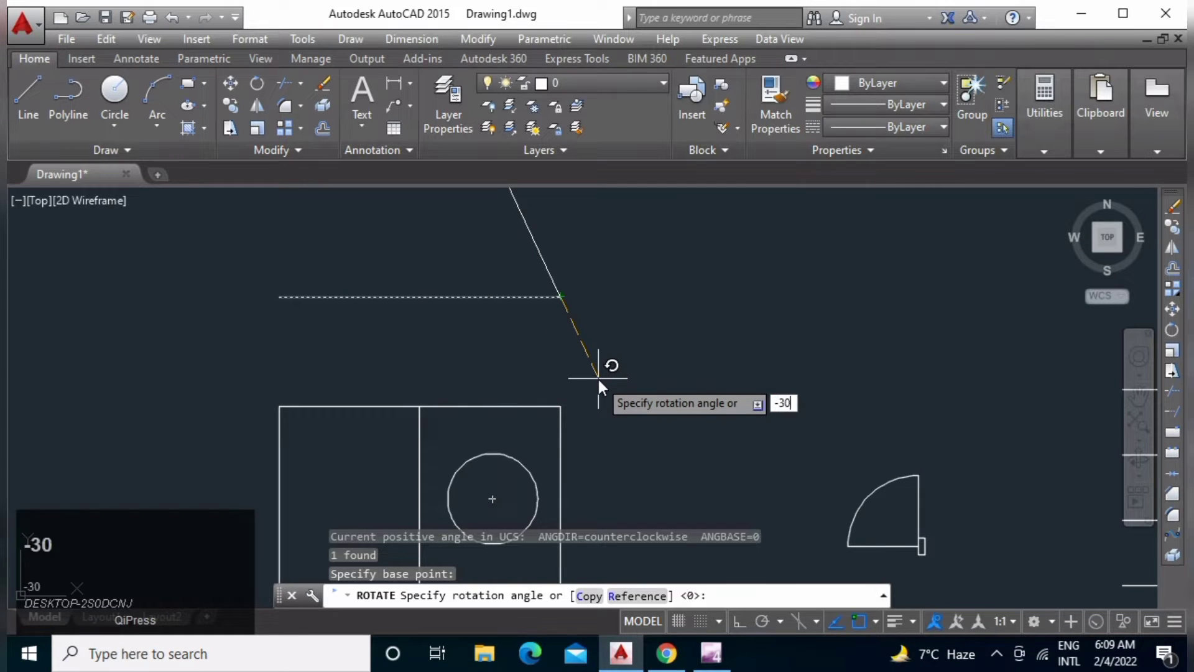
key("Return")
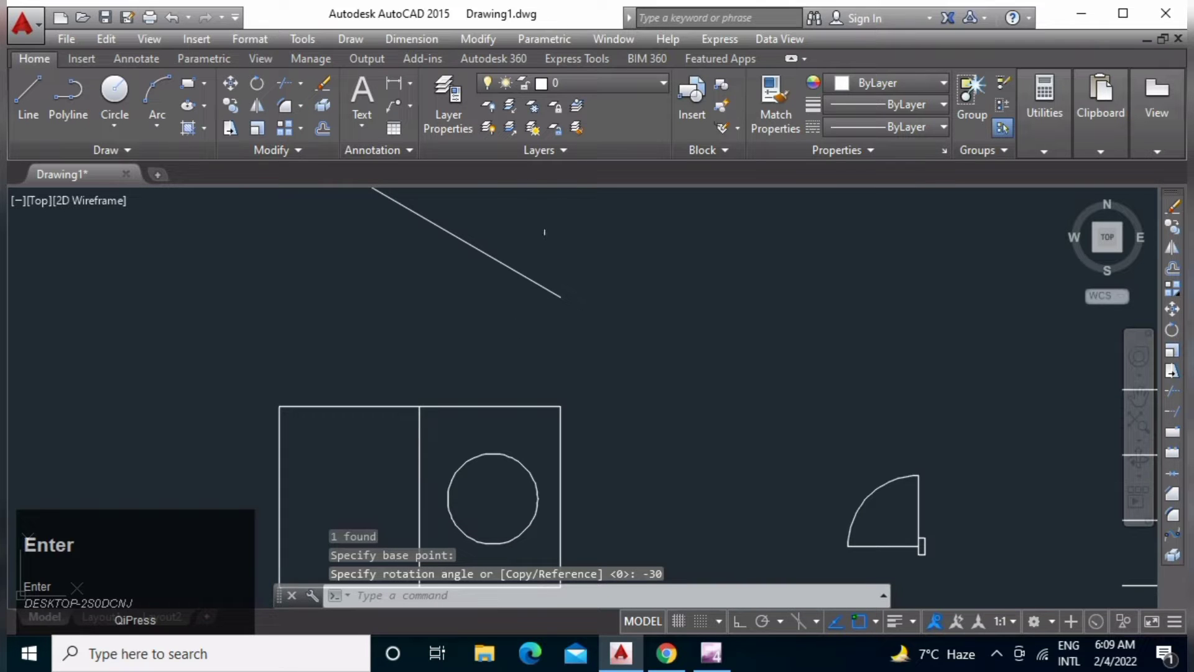
Try to level the slanted line by rotating it about its midpoint with a rotation angle of 0.
middle_click_drag(564, 276, 507, 317)
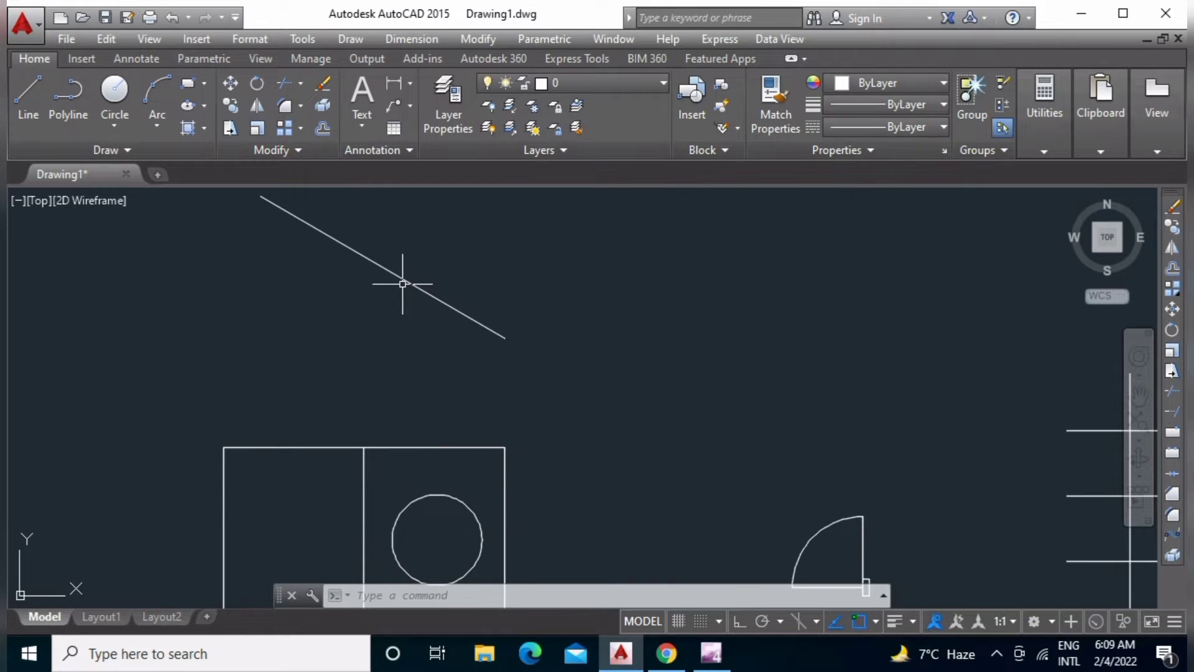
type("ro")
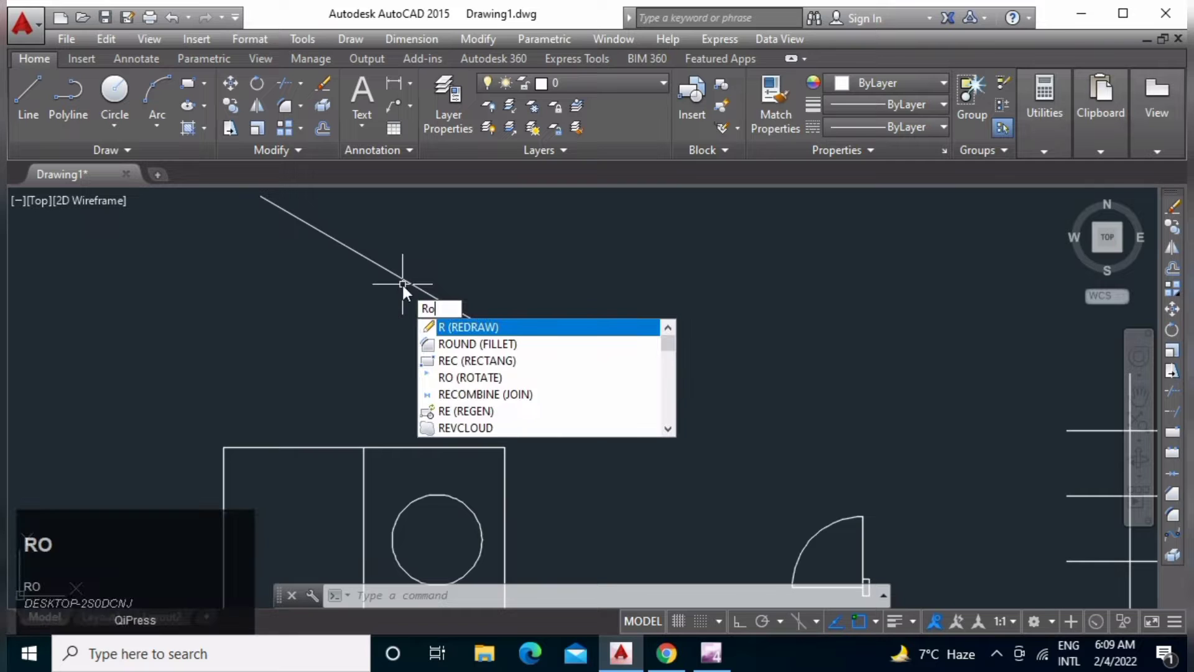
key("space")
left_click(402, 280)
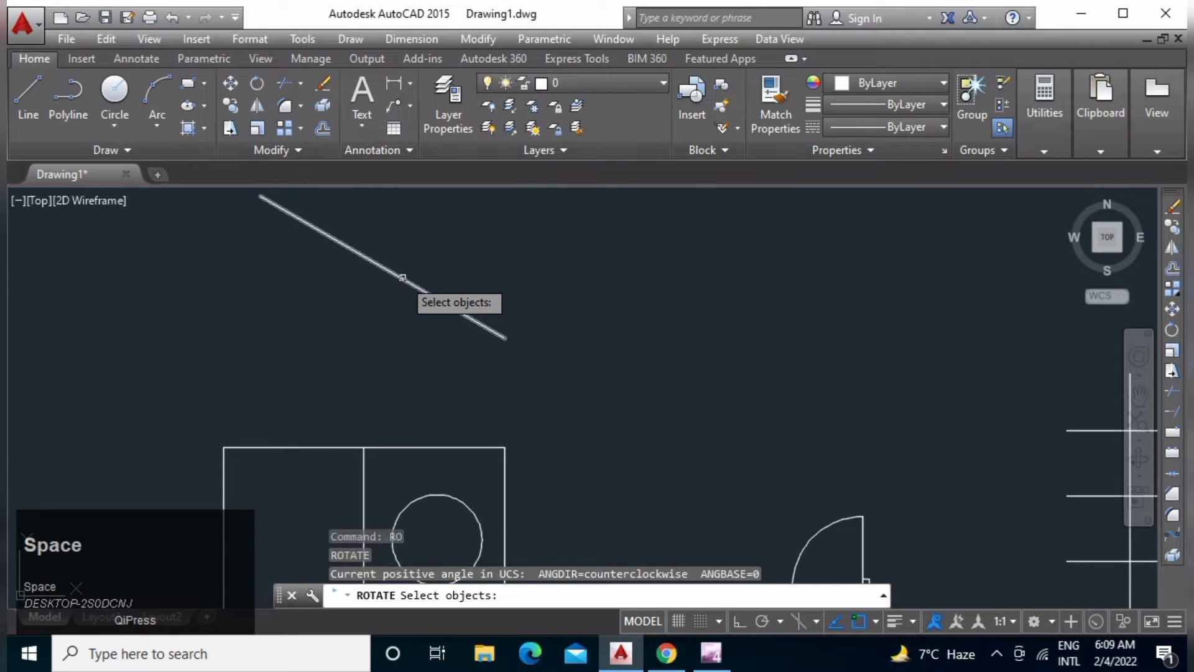
left_click(403, 278)
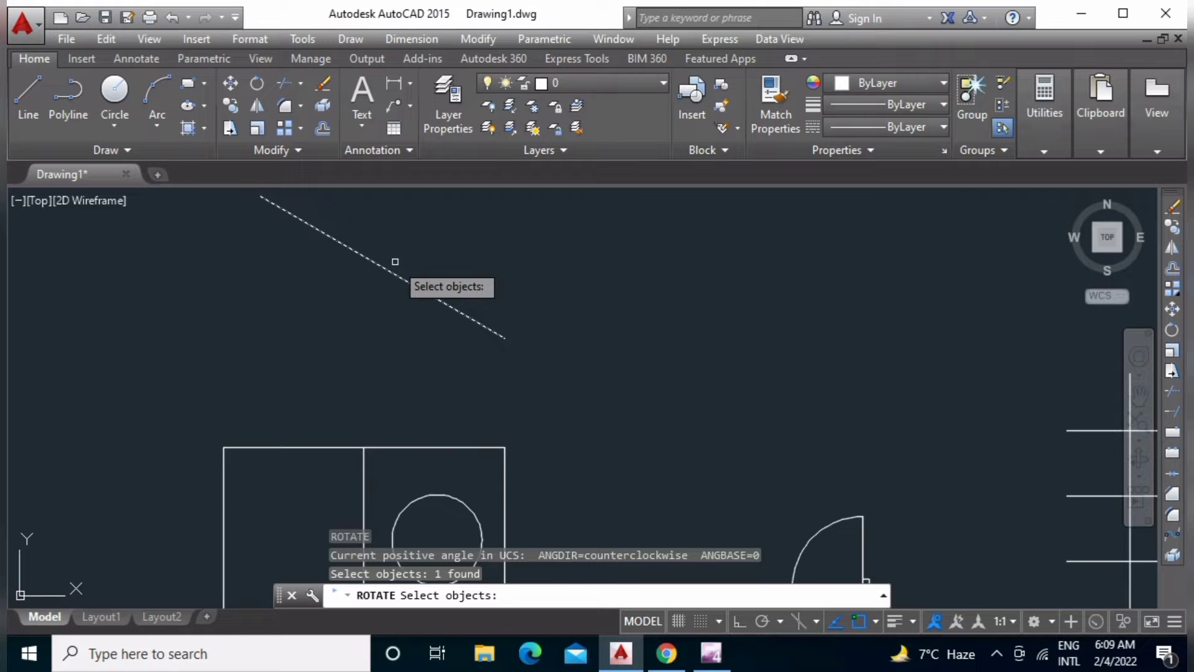
key("space")
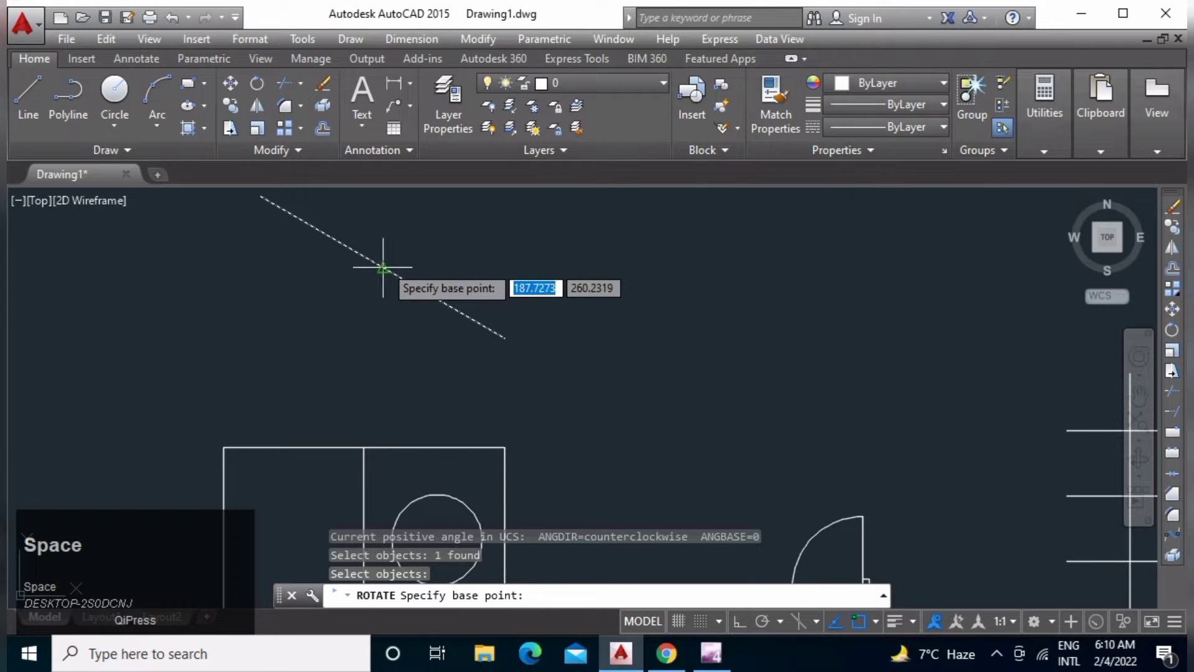
left_click(383, 268)
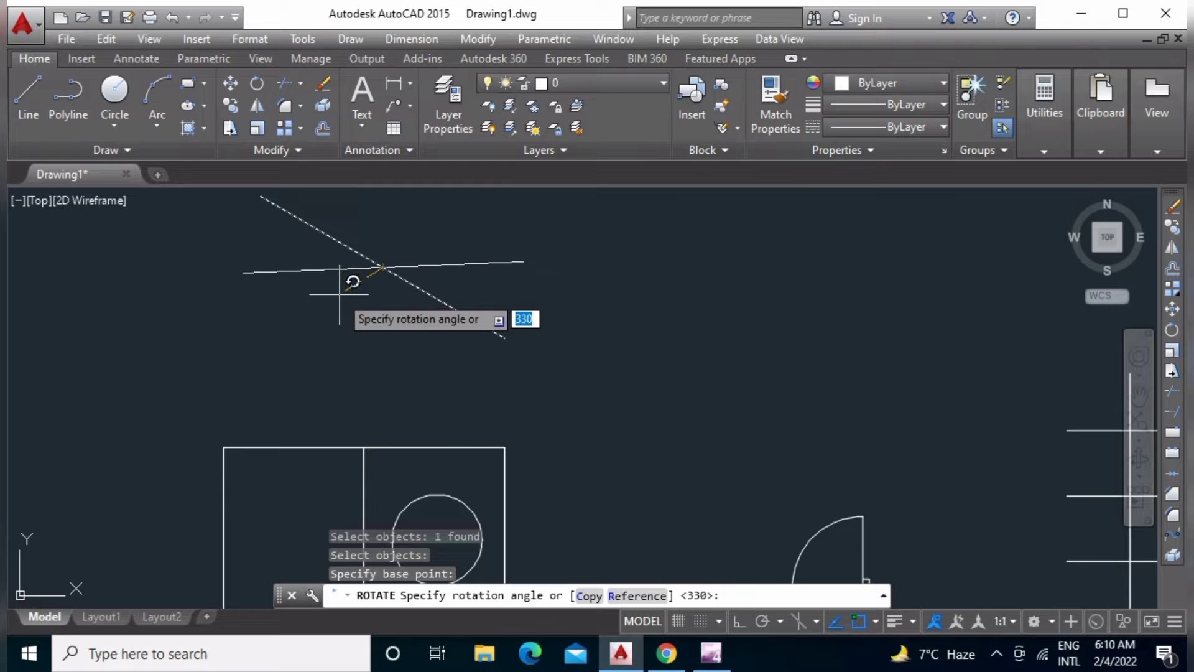
type("0")
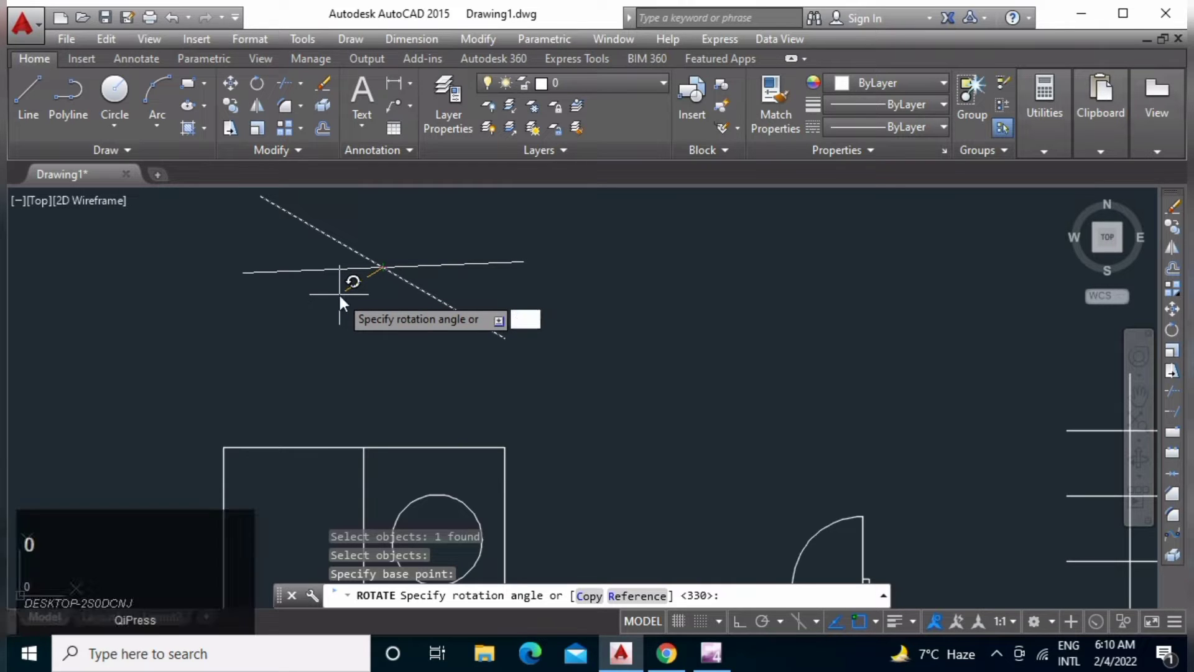
key("Return")
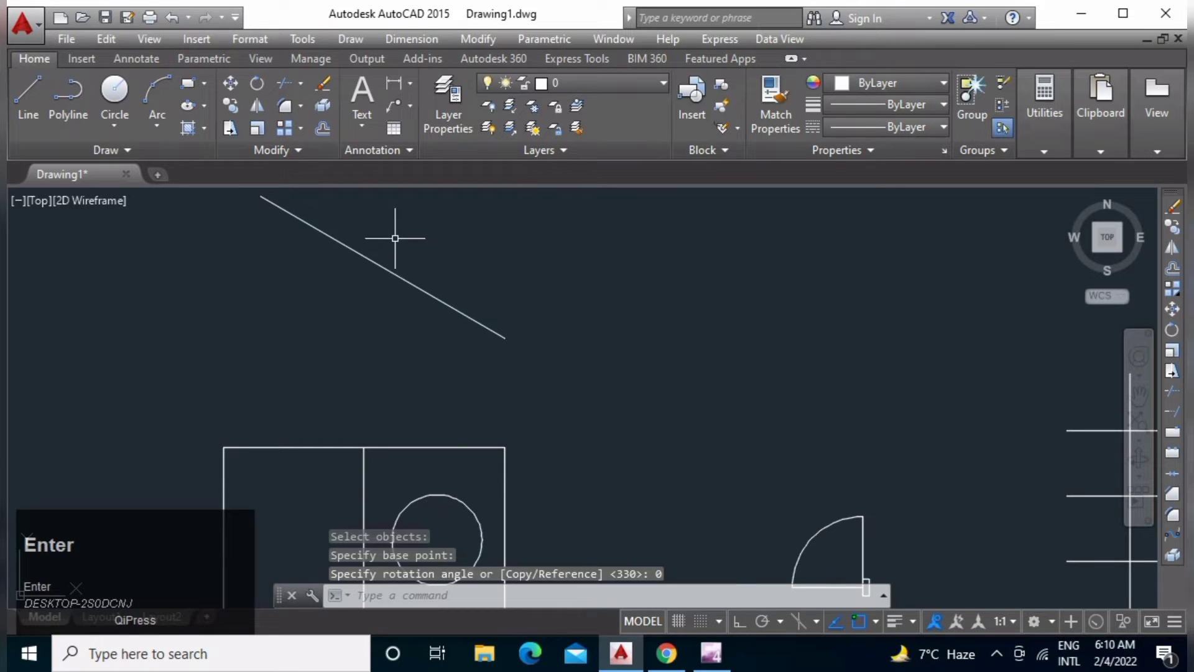
Rotate the slanted line above the rectangle by 30 degrees about its midpoint.
left_click(352, 249)
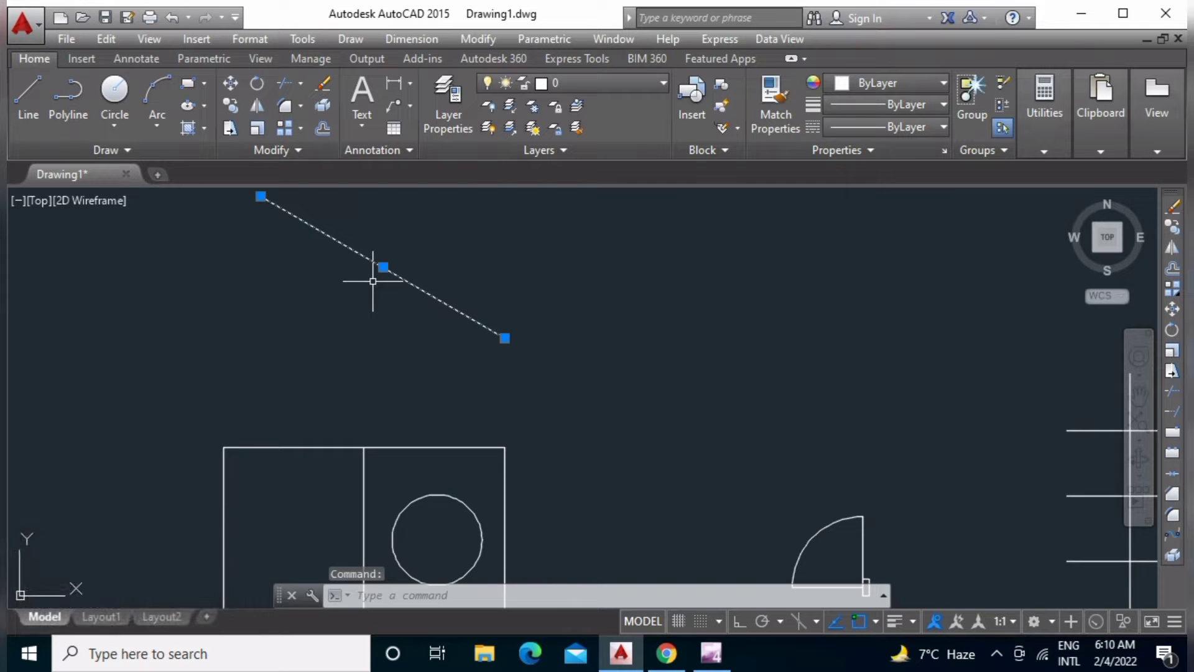
type("ro")
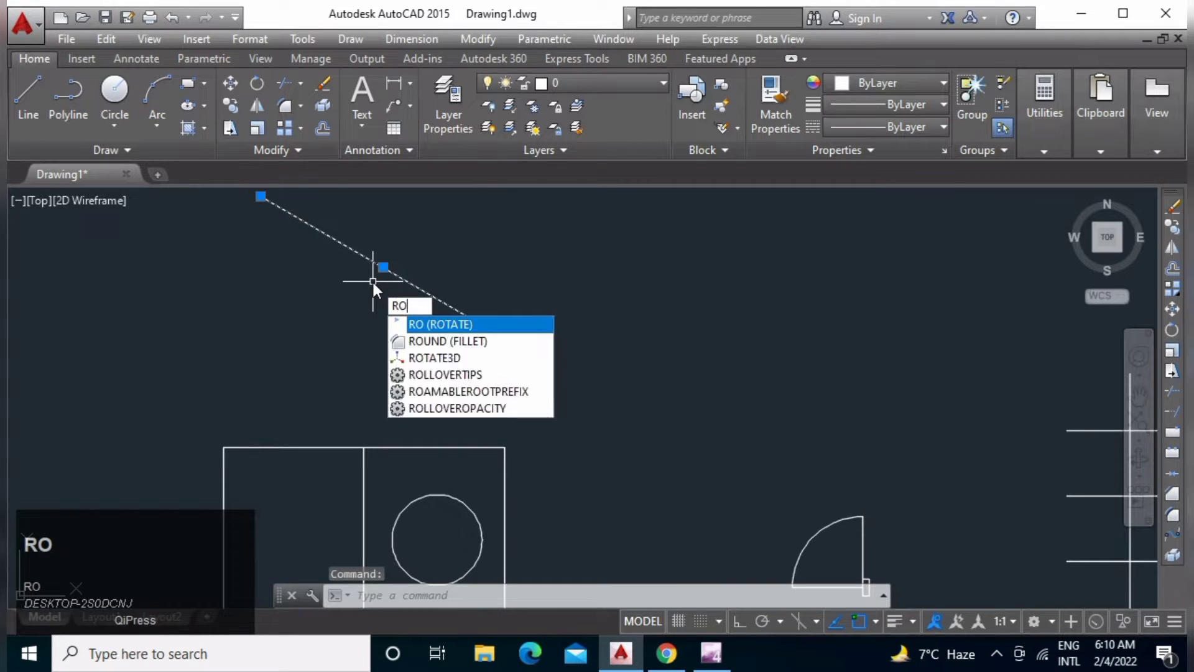
key("space")
left_click(382, 266)
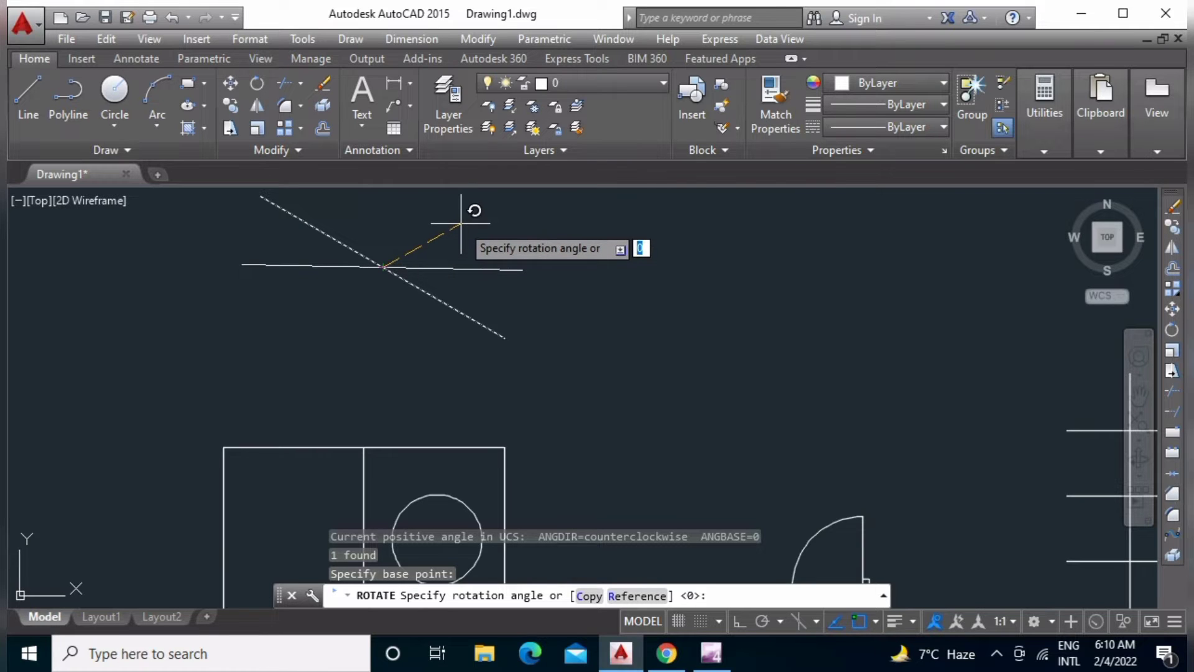
type("30")
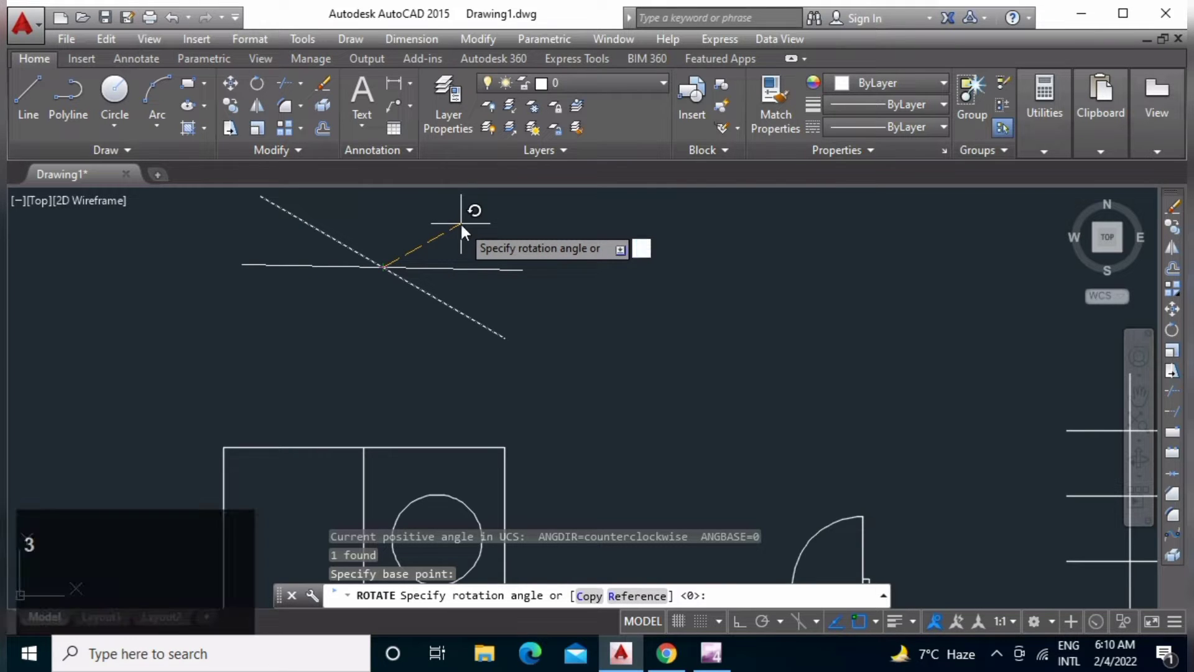
key("Return")
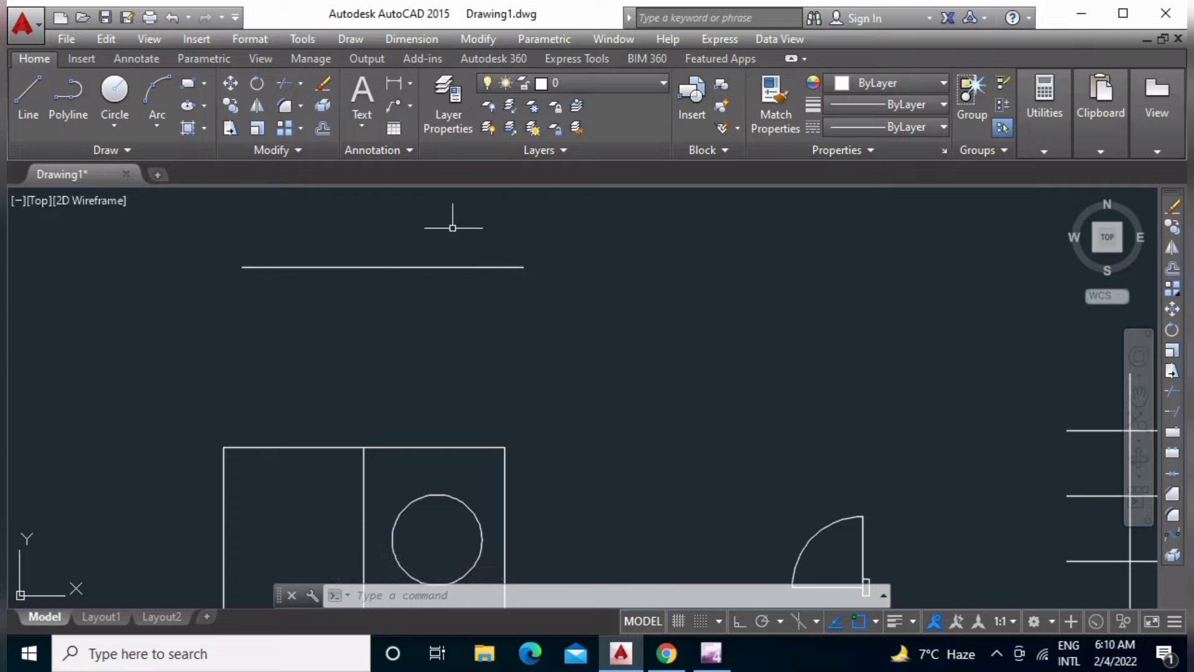
Rotate the horizontal line above the rectangle by 90 degrees about its midpoint.
mouse_move(421, 265)
type("ro")
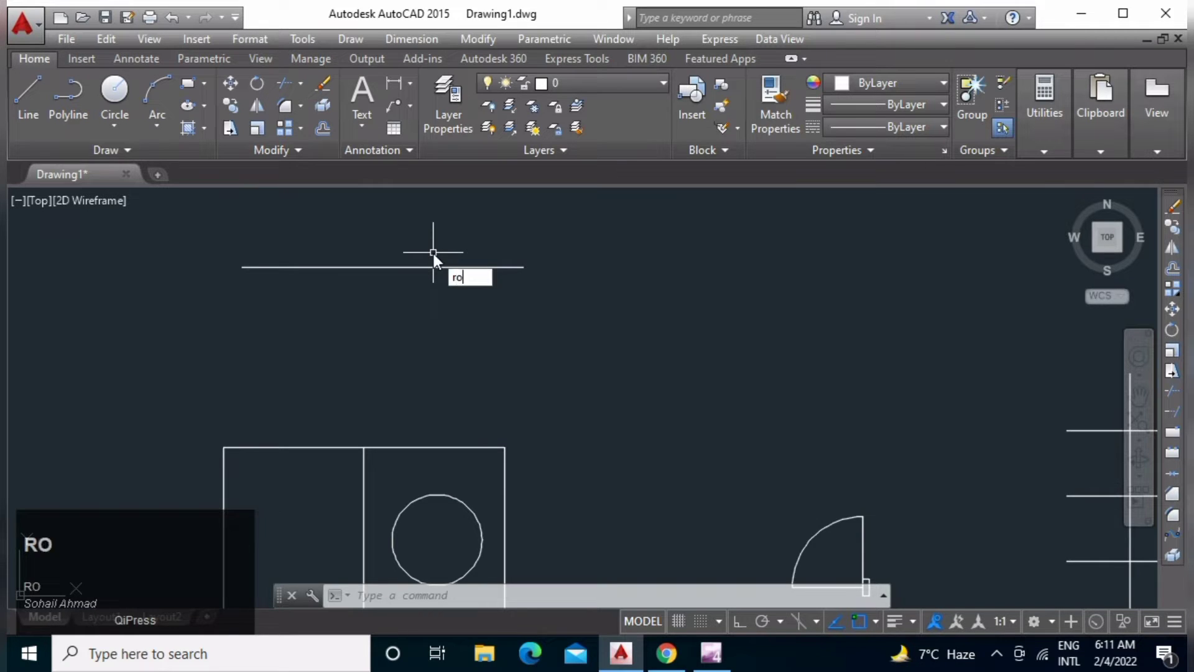
key("space")
left_click(431, 267)
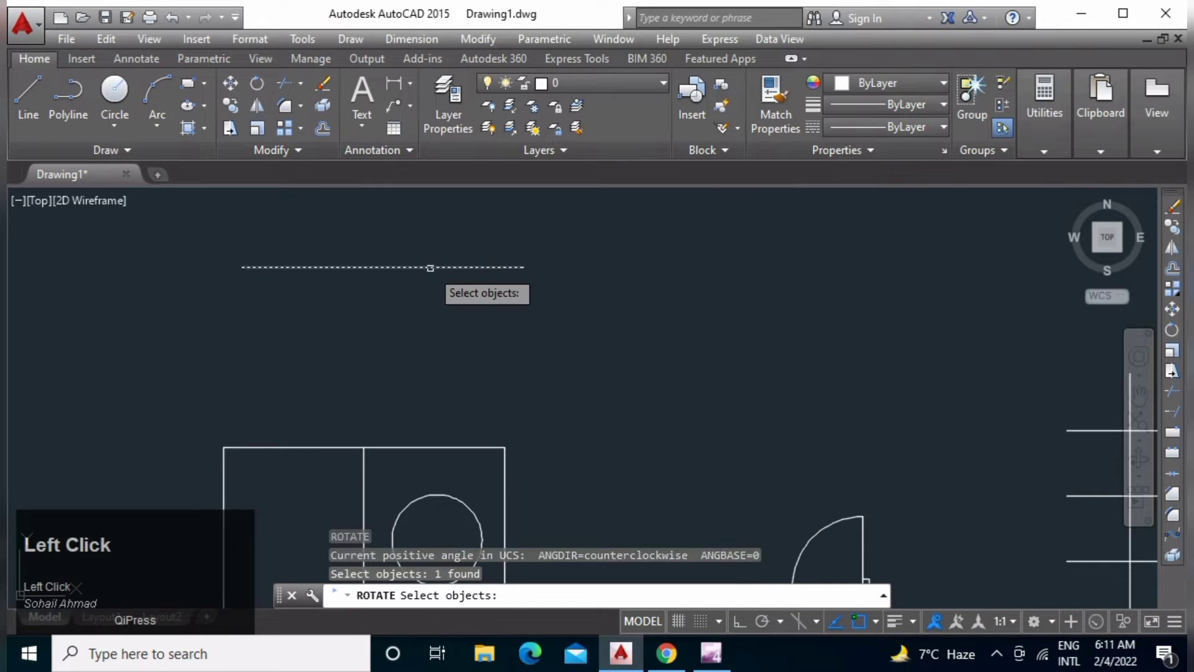
key("space")
left_click(383, 266)
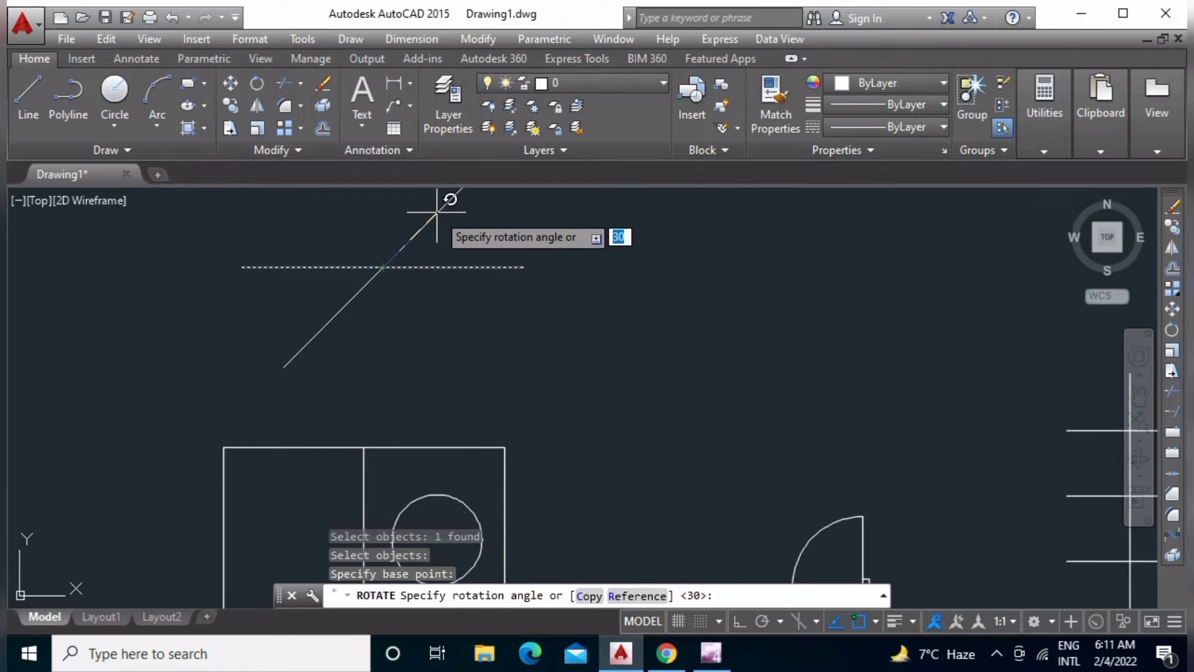
type("90")
key("Return")
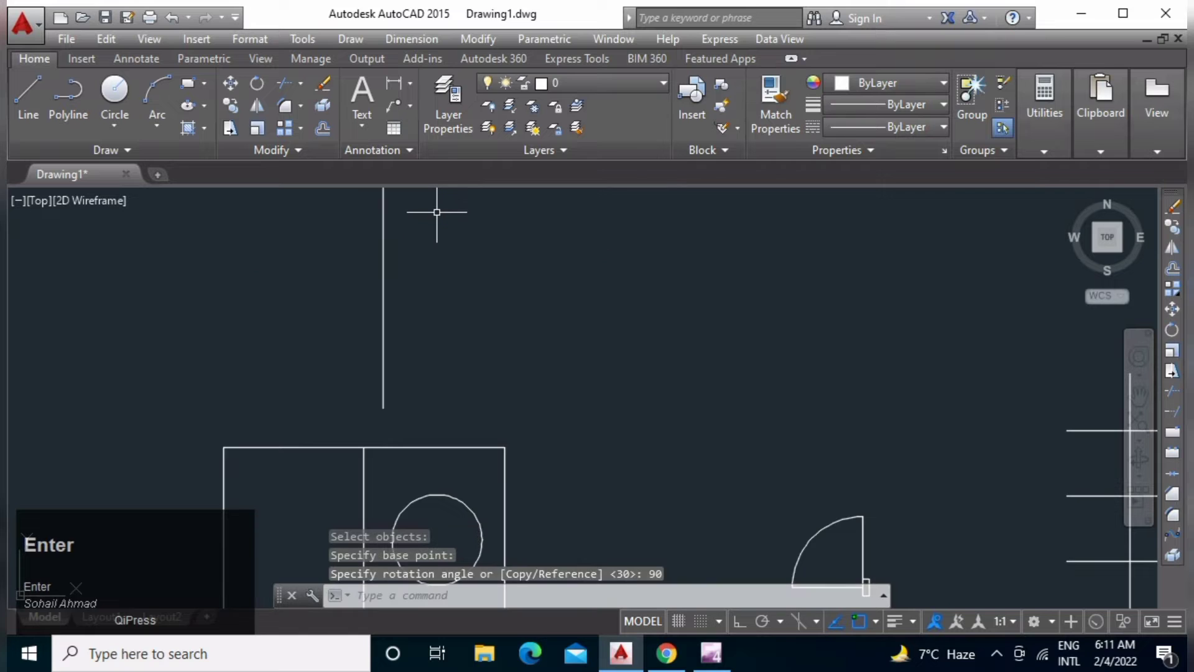
Trim the left overhangs of the grid's four horizontal lines using the leftmost vertical line as cutting edge, and undo the trim.
mouse_move(485, 313)
middle_mouse_down()
mouse_move(464, 328)
mouse_move(371, 328)
middle_mouse_up()
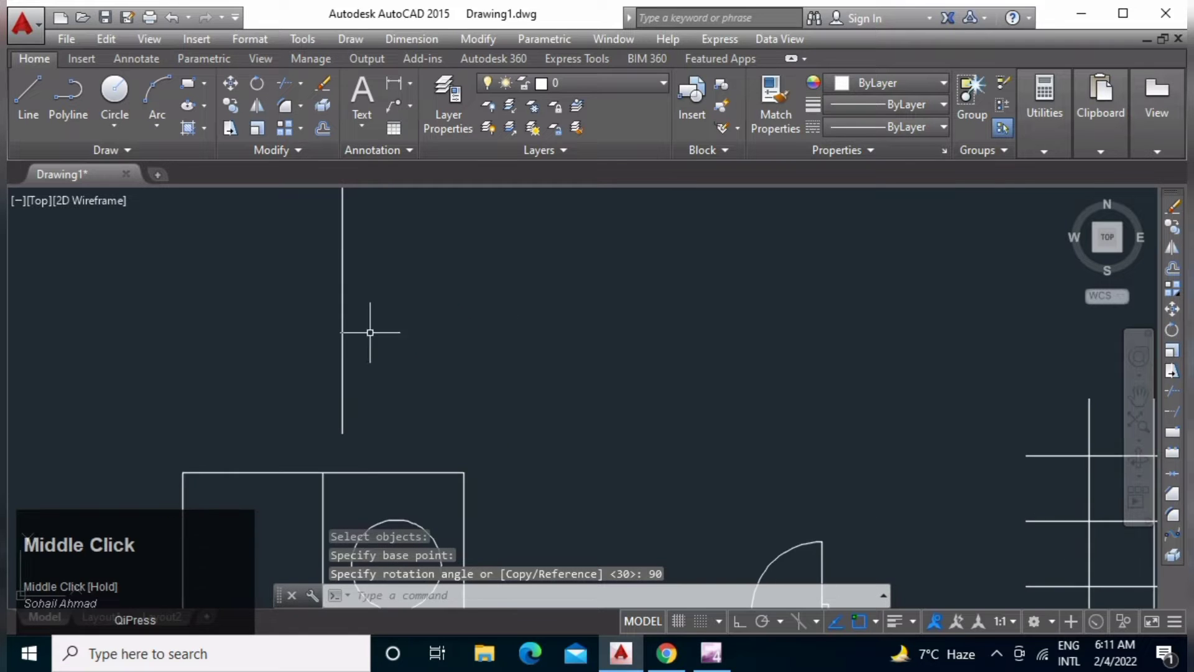
scroll(373, 317, "down", 3)
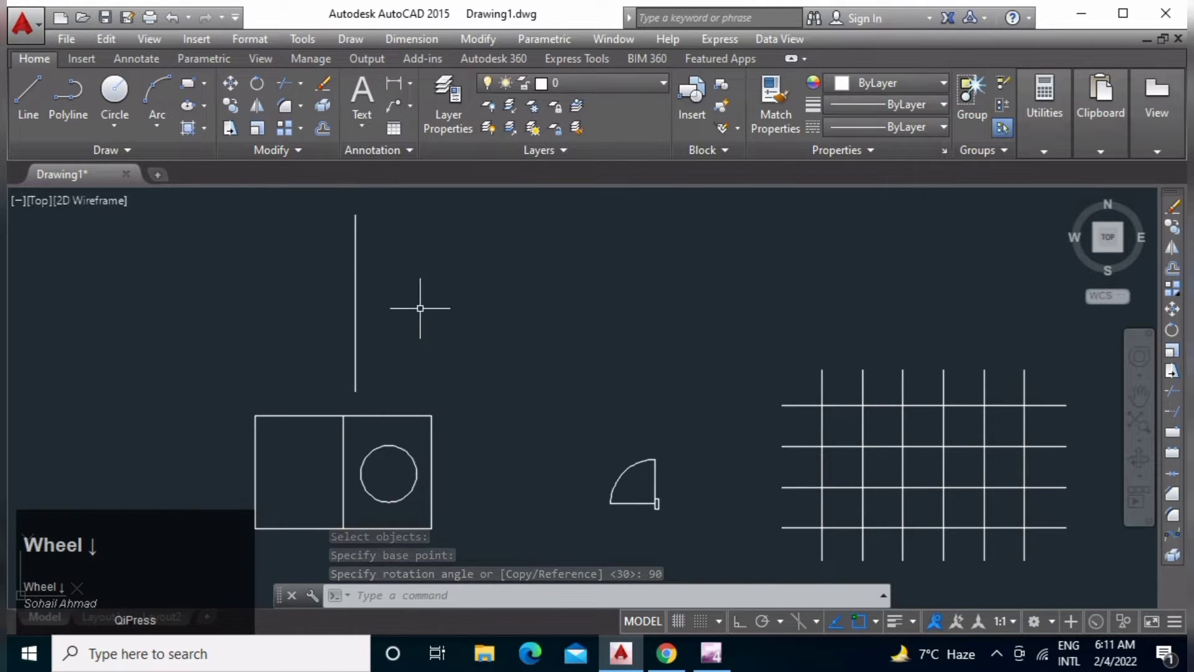
middle_click_drag(478, 348, 468, 342)
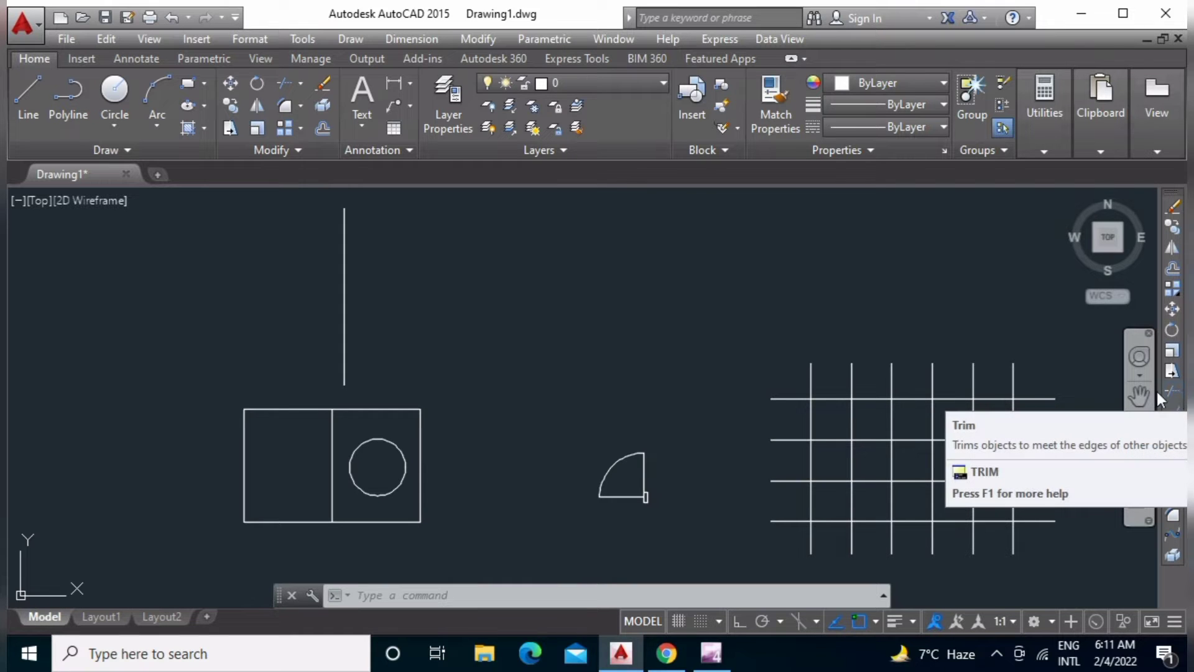
middle_click_drag(936, 368, 642, 331)
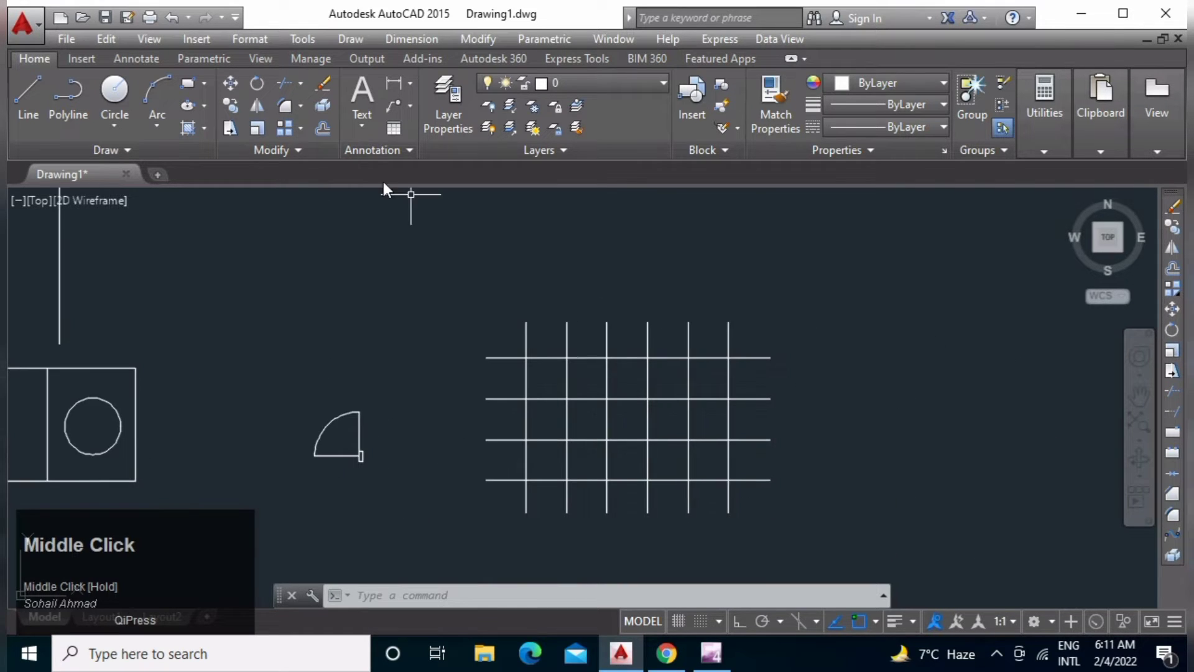
left_click(281, 88)
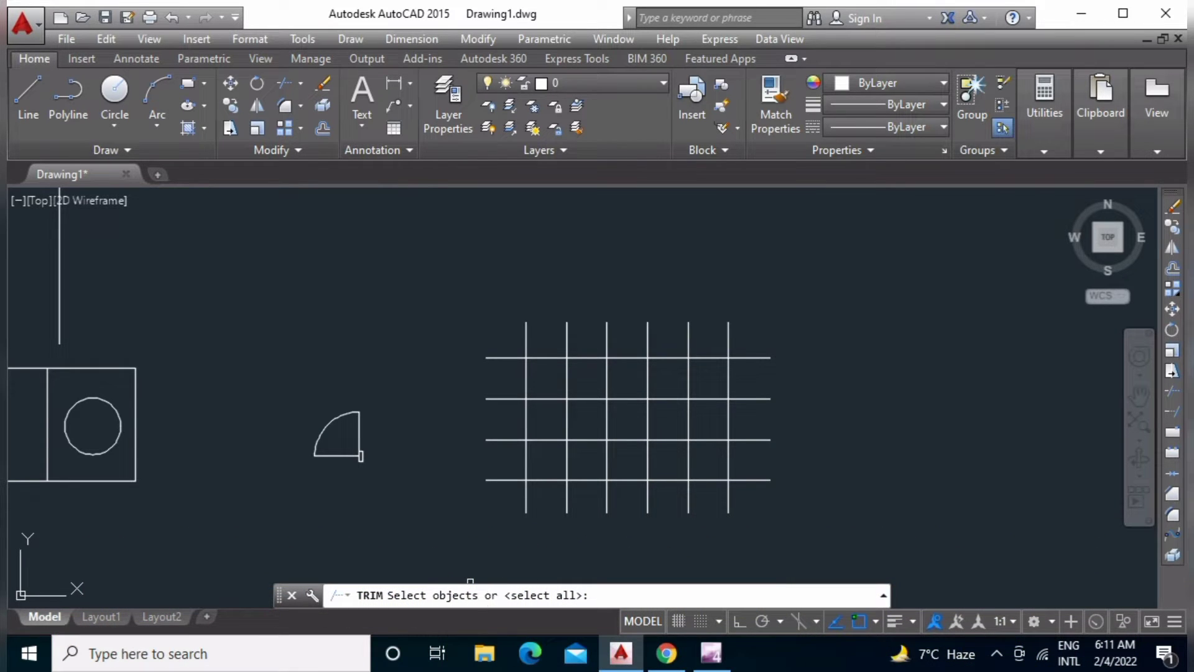
left_click(525, 334)
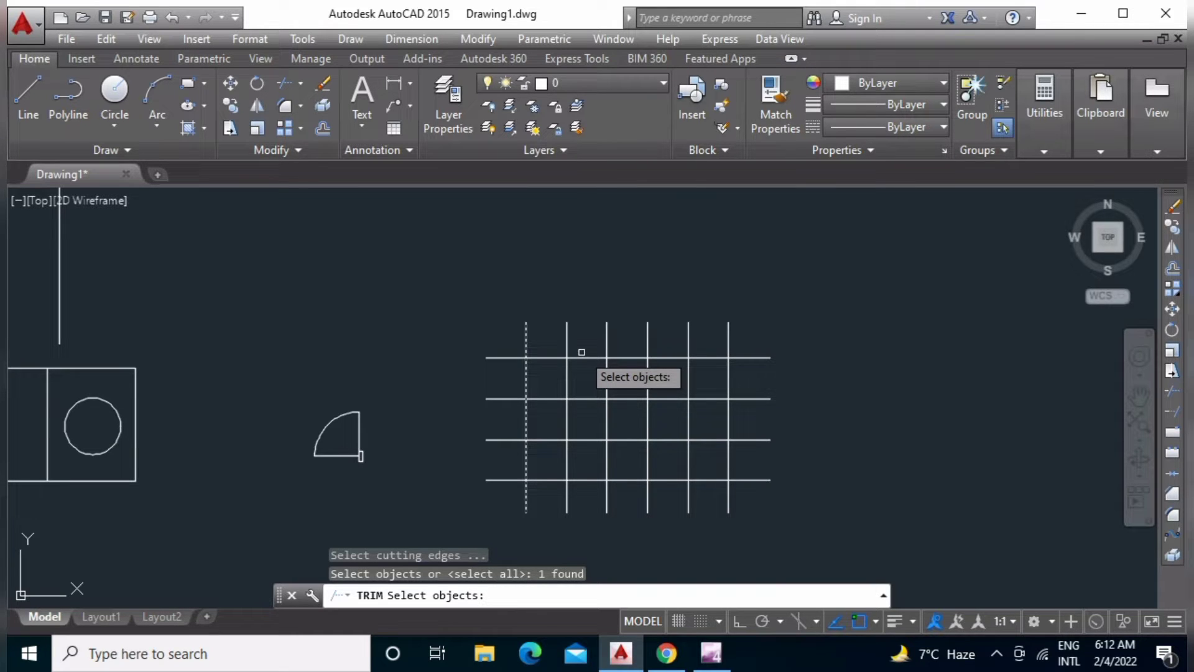
key("space")
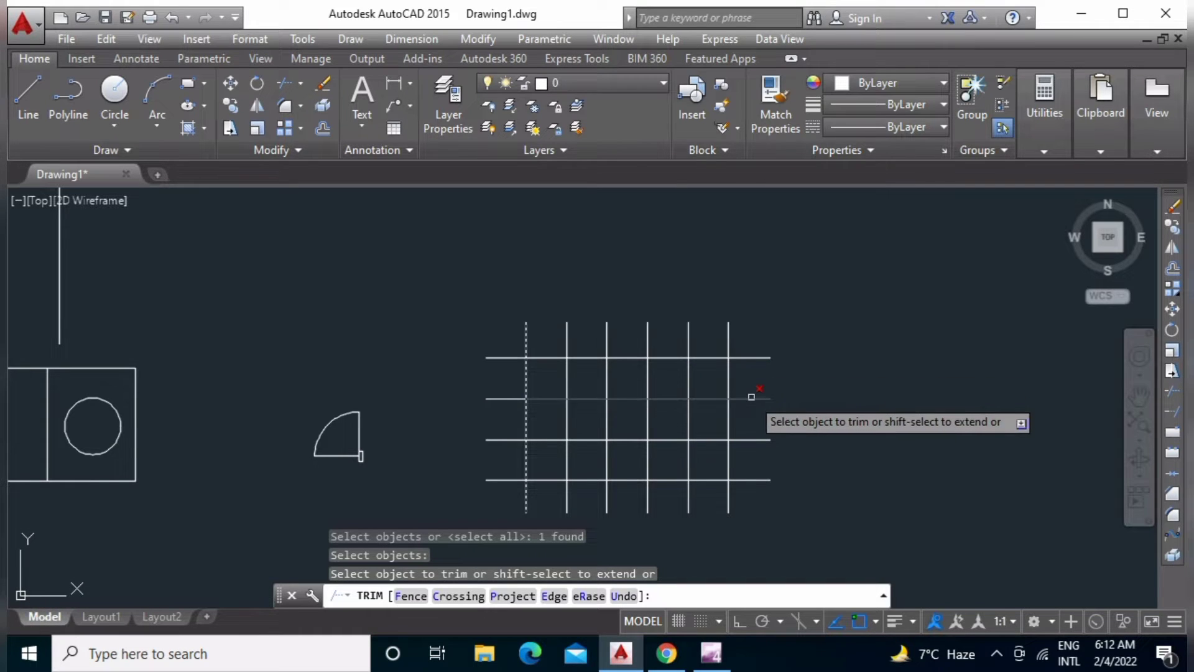
left_click(513, 356)
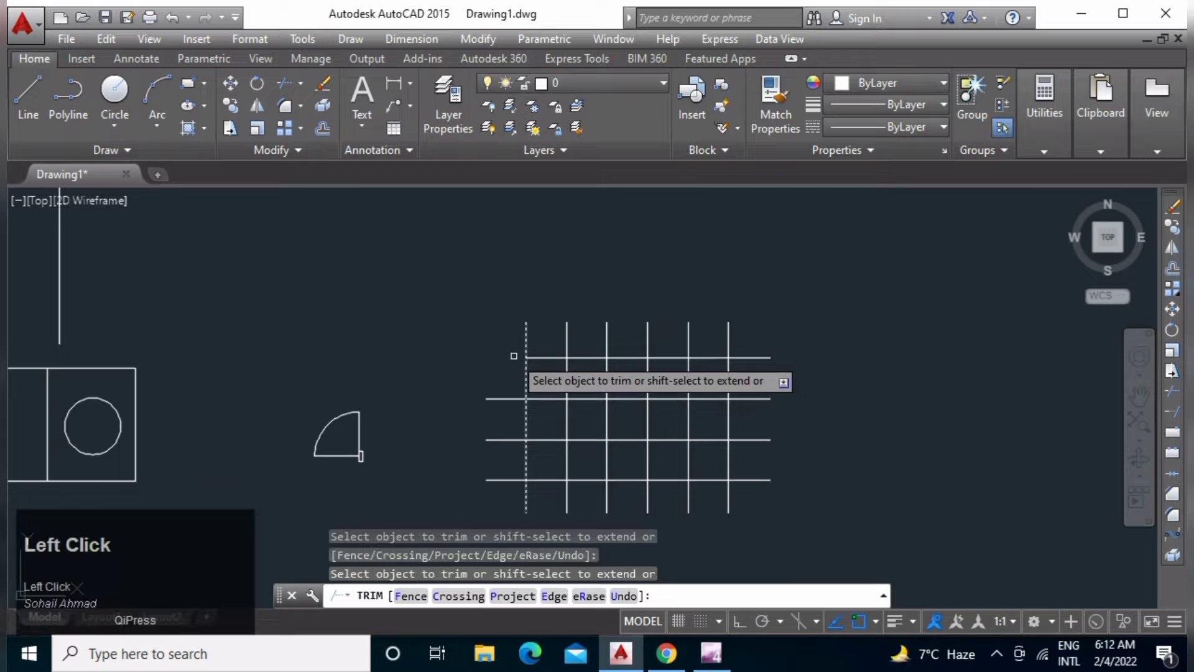
left_click(511, 398)
left_click(507, 439)
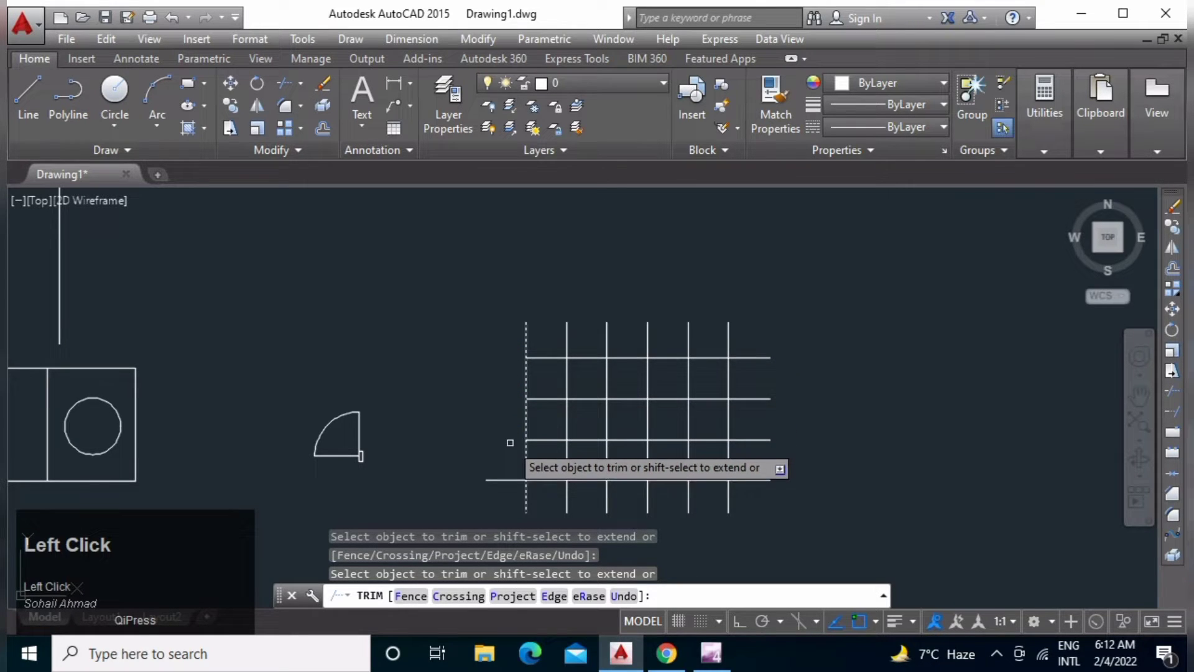
left_click(501, 478)
middle_click_drag(533, 418, 614, 387)
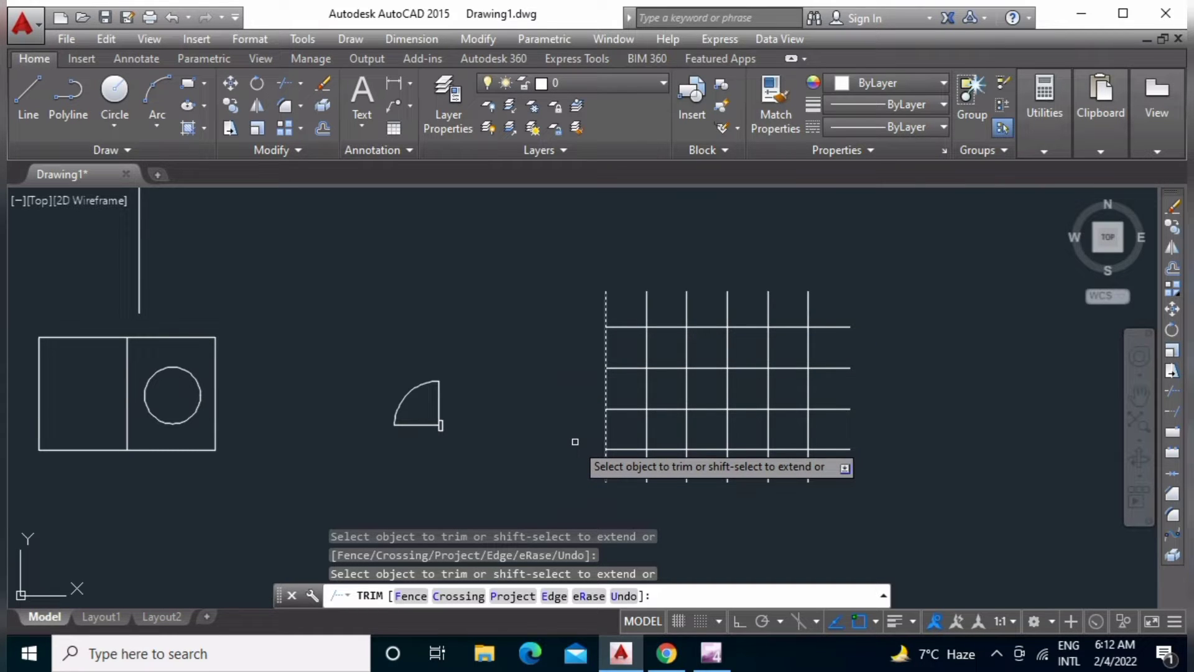
key("Escape")
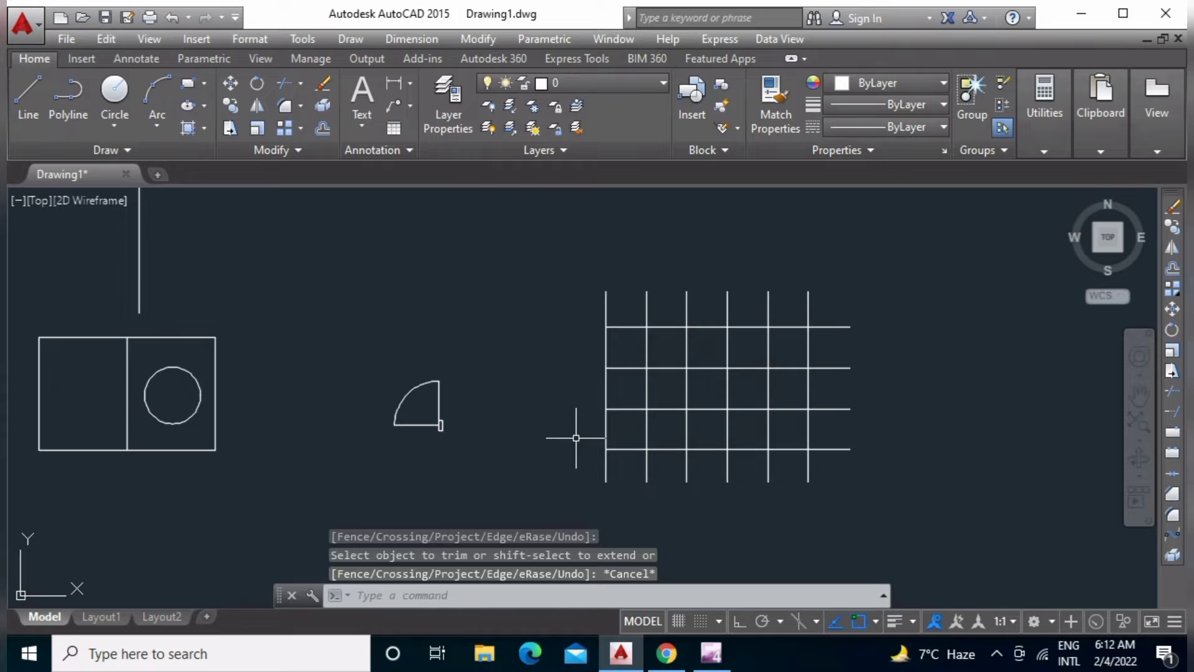
key("ctrl")
key("ctrl+z")
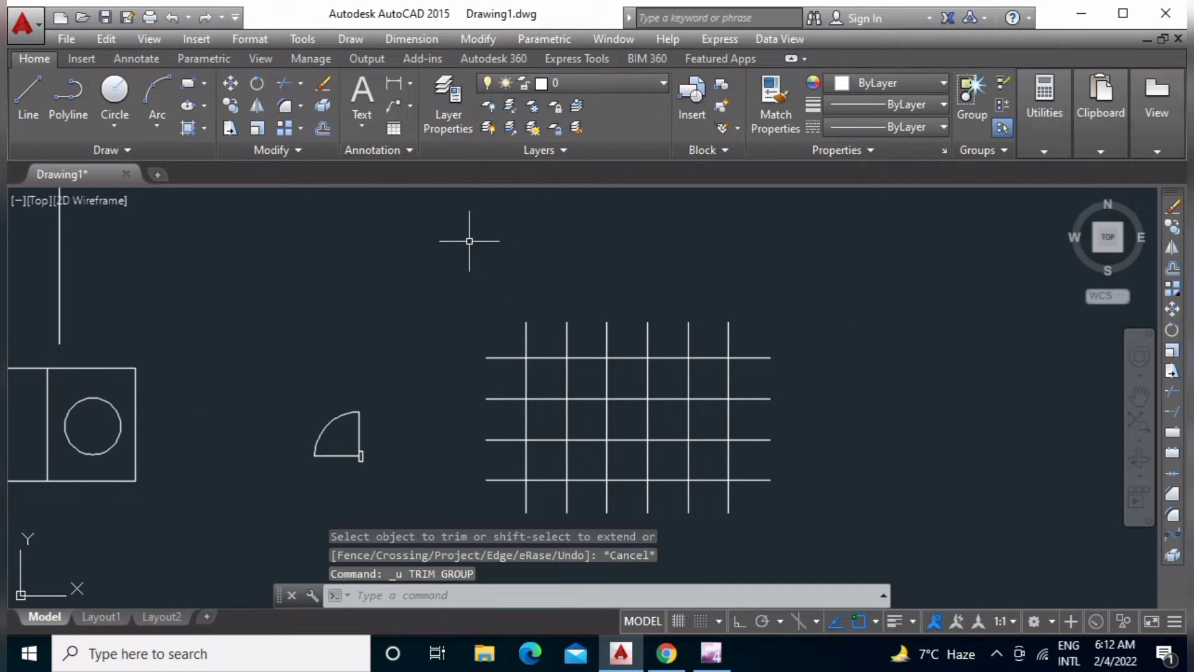
Trim the rightmost vertical line's overhang above the grid using the top horizontal line as cutting edge, and undo the trim.
type("tr")
key("space")
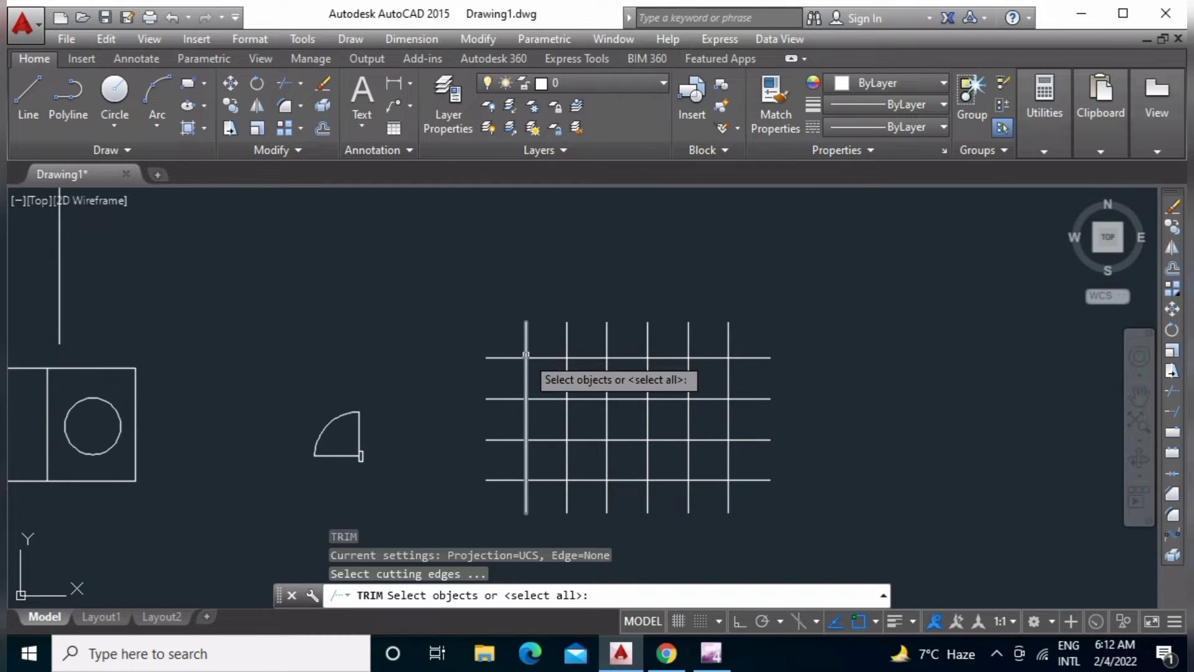
left_click(581, 355)
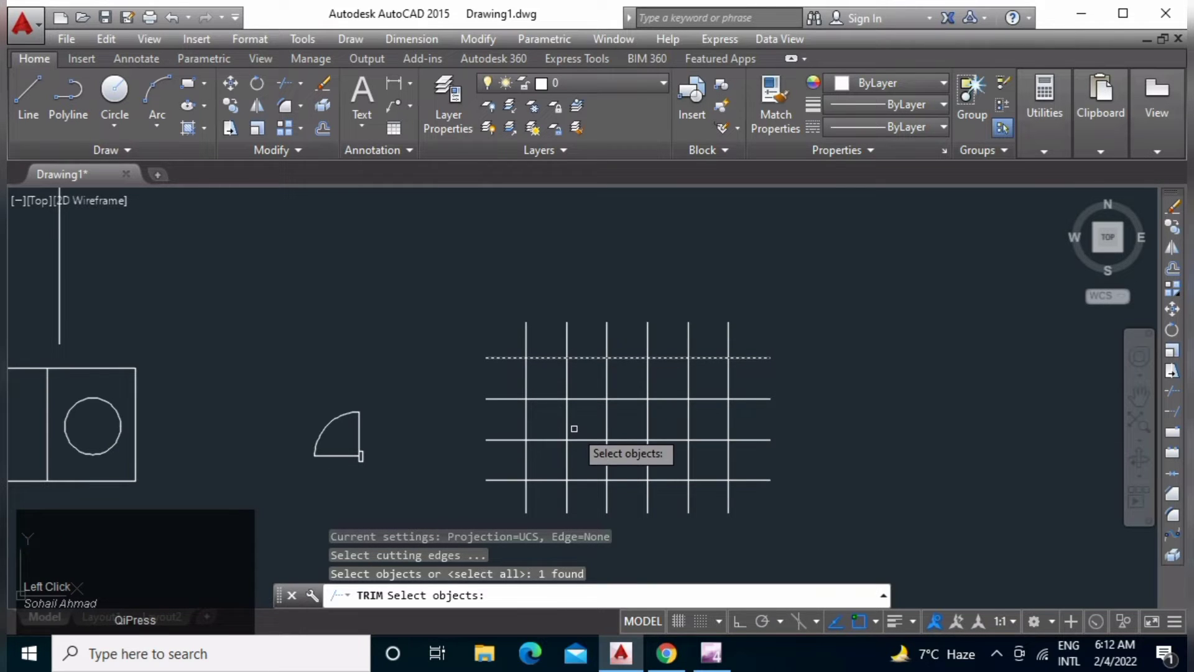
key("space")
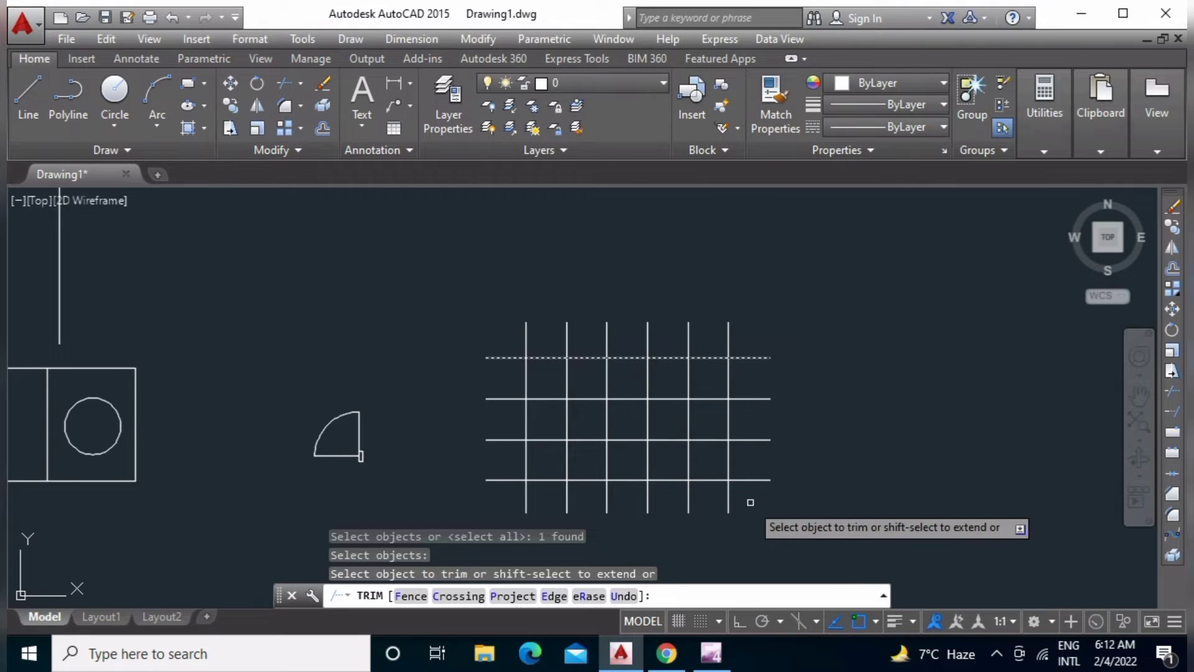
left_click(726, 335)
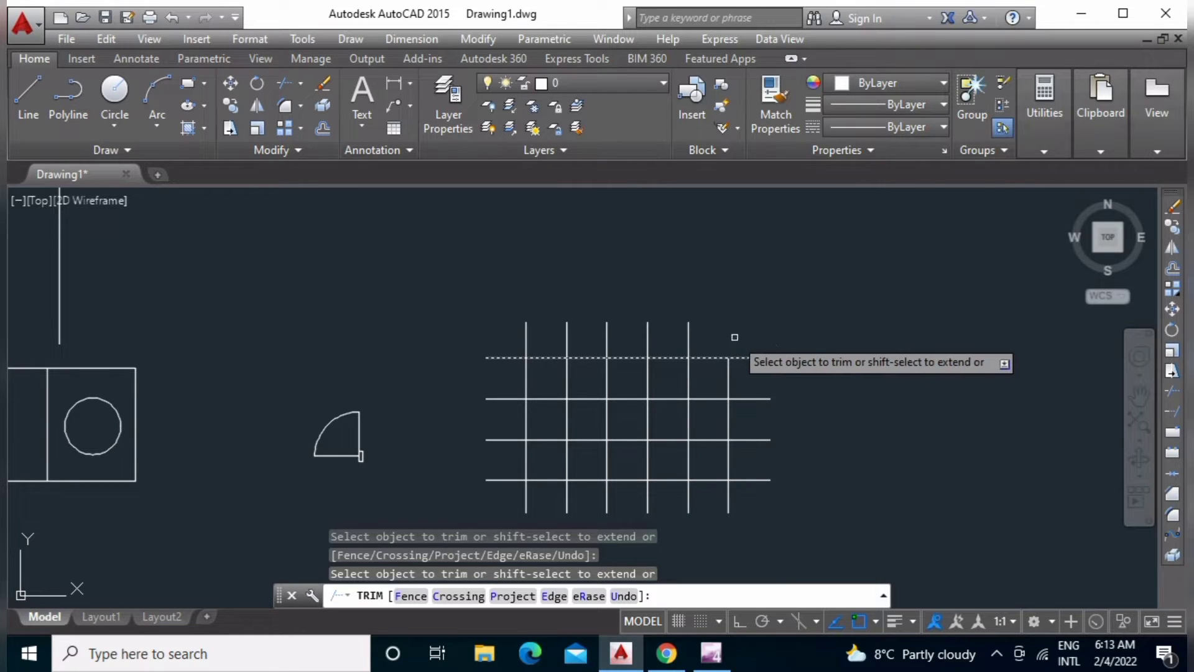
key("ctrl+z")
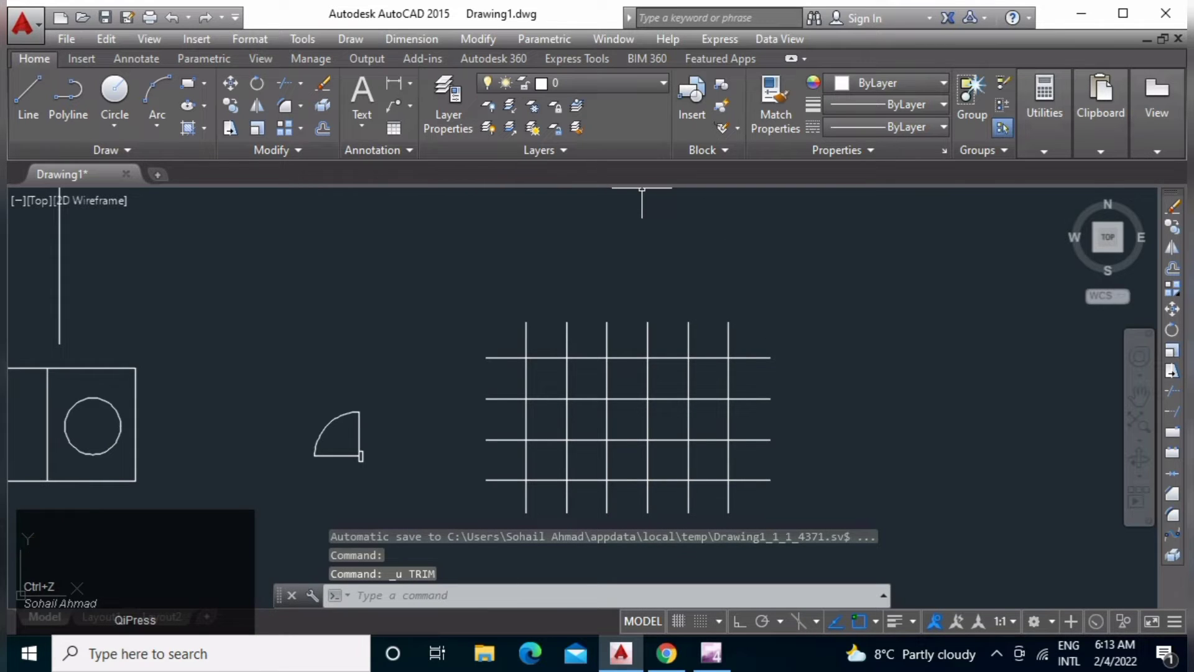
With all objects as cutting edges, trim the two rightmost verticals' top overhangs and the lower three horizontals between the fourth and fifth verticals.
type("TR")
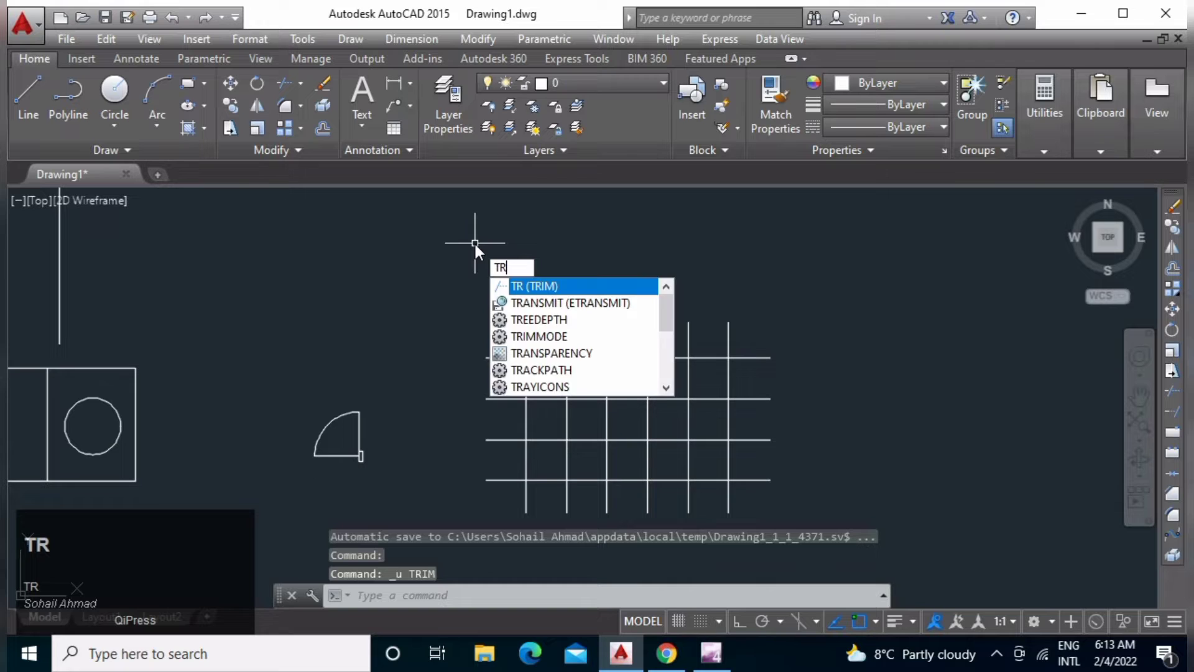
key("space")
key("space")
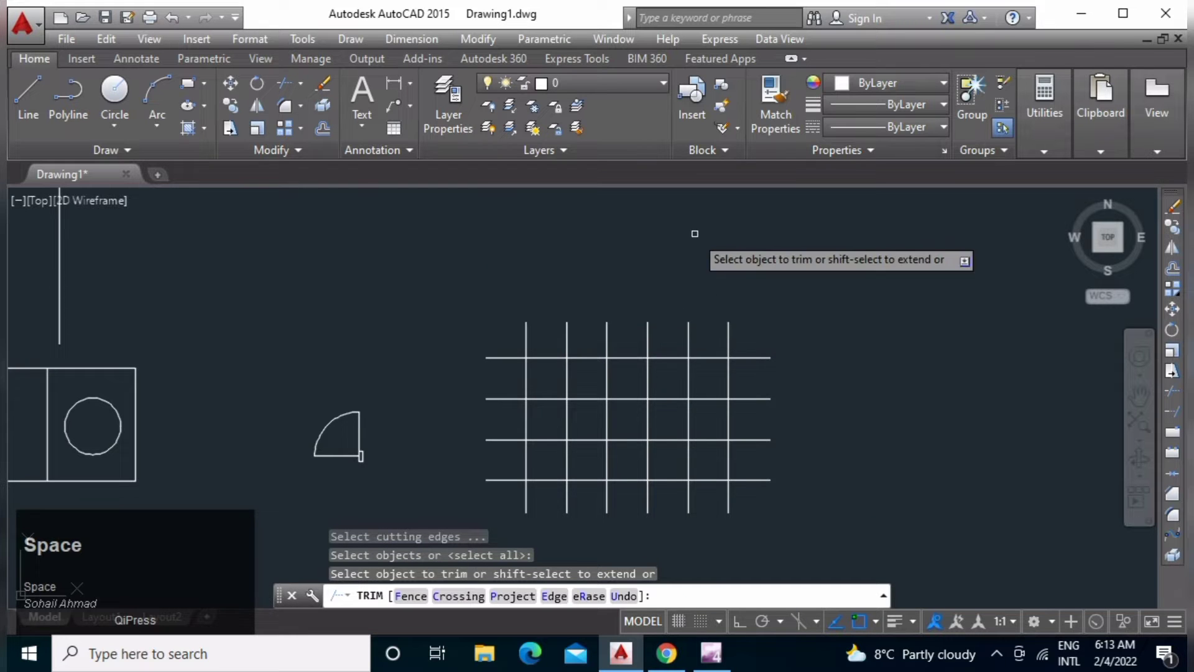
left_click(728, 336)
left_click(687, 334)
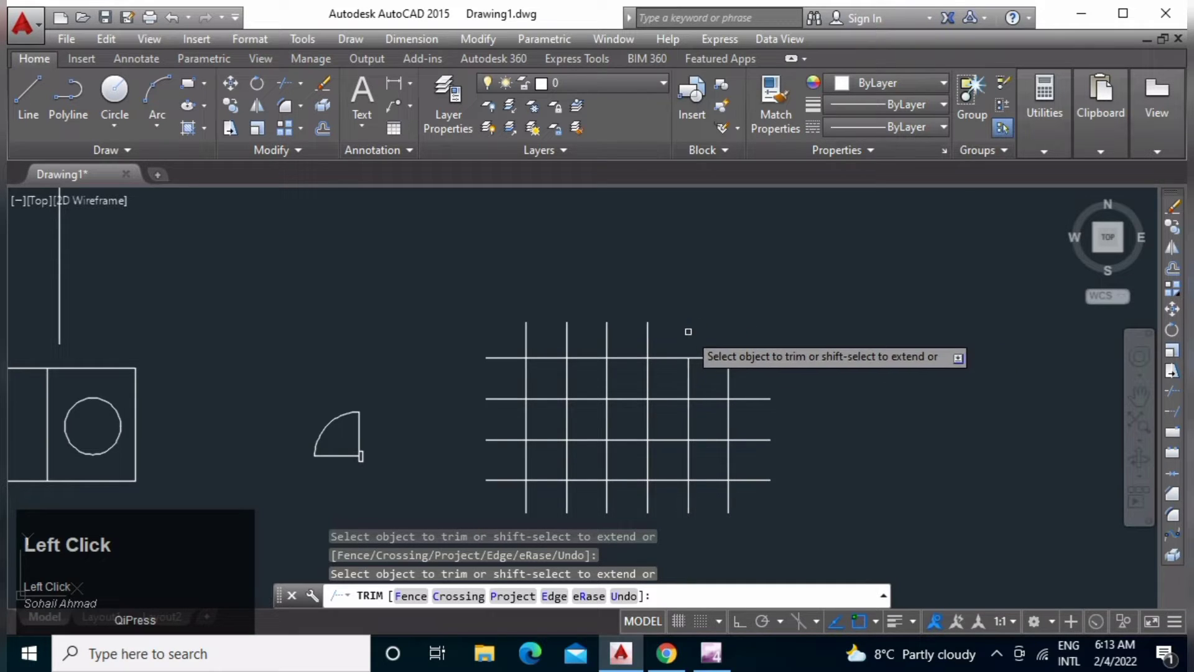
left_click(669, 398)
left_click(666, 439)
left_click(666, 479)
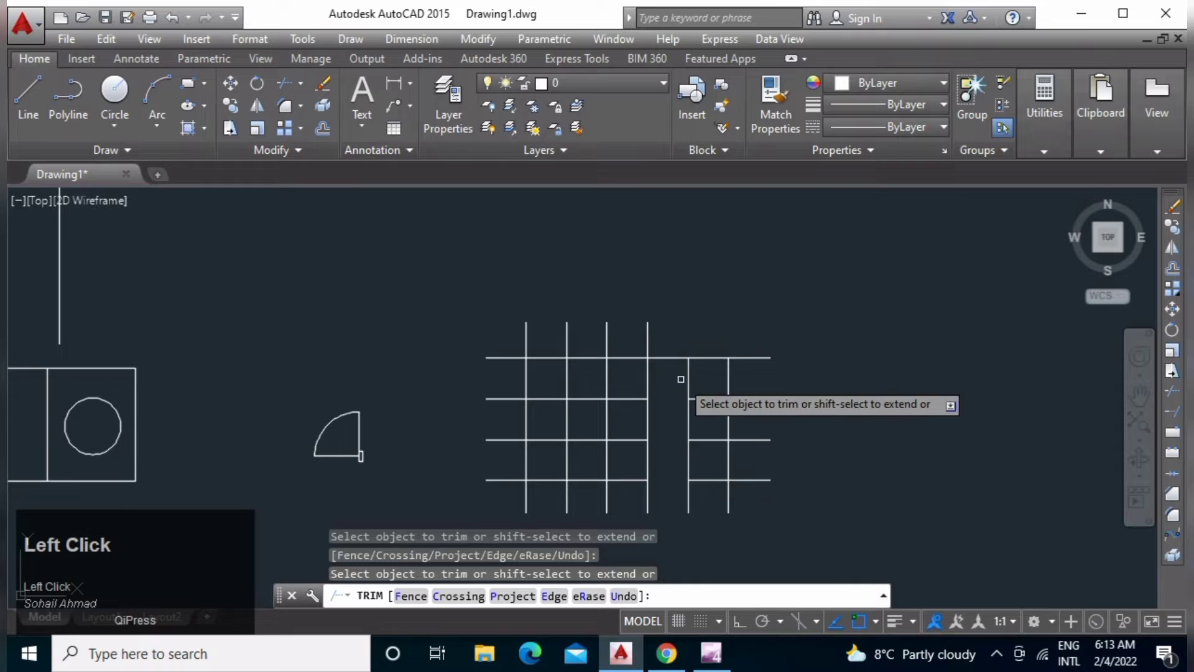
Trim the fifth vertical line from its bottom end up to the second horizontal line.
left_click(689, 494)
left_click(689, 467)
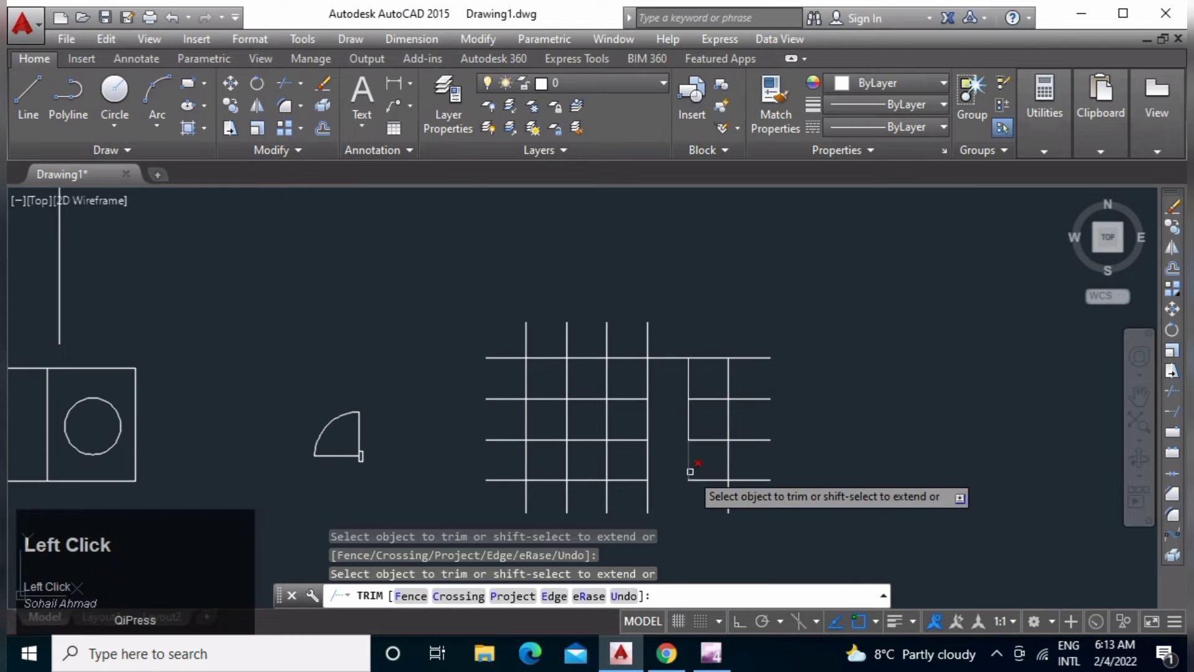
left_click(689, 417)
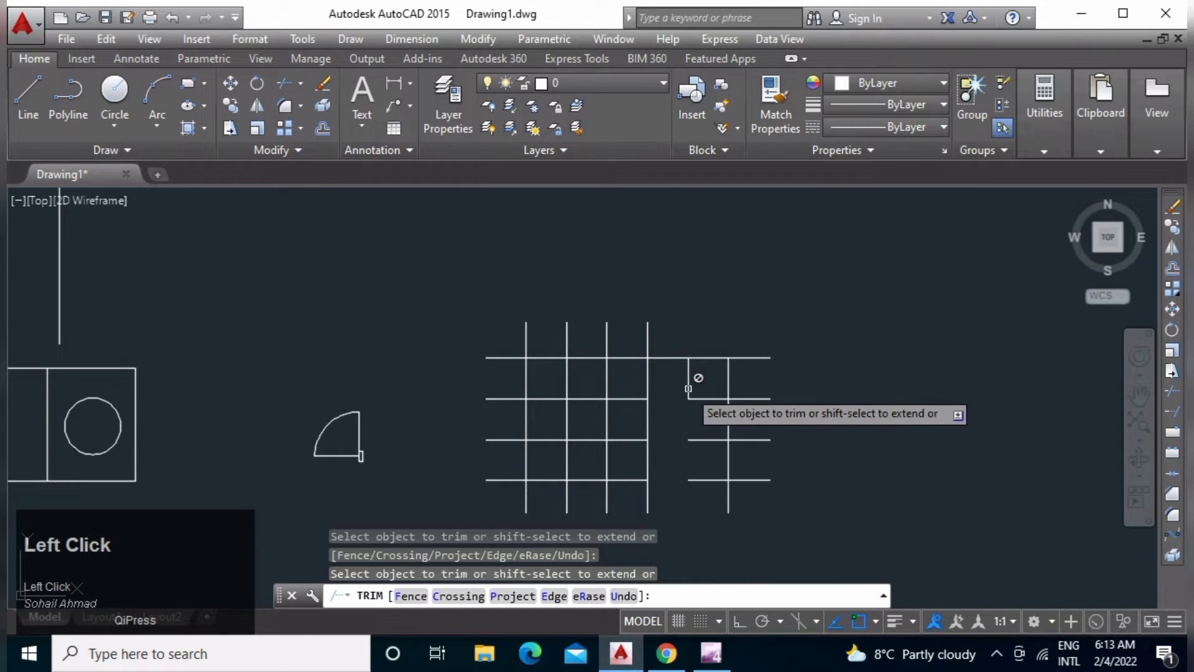
key("space")
Trim the second horizontal line's overhang beyond the rightmost vertical line, using all objects as cutting edges.
scroll(699, 404, "up", 4)
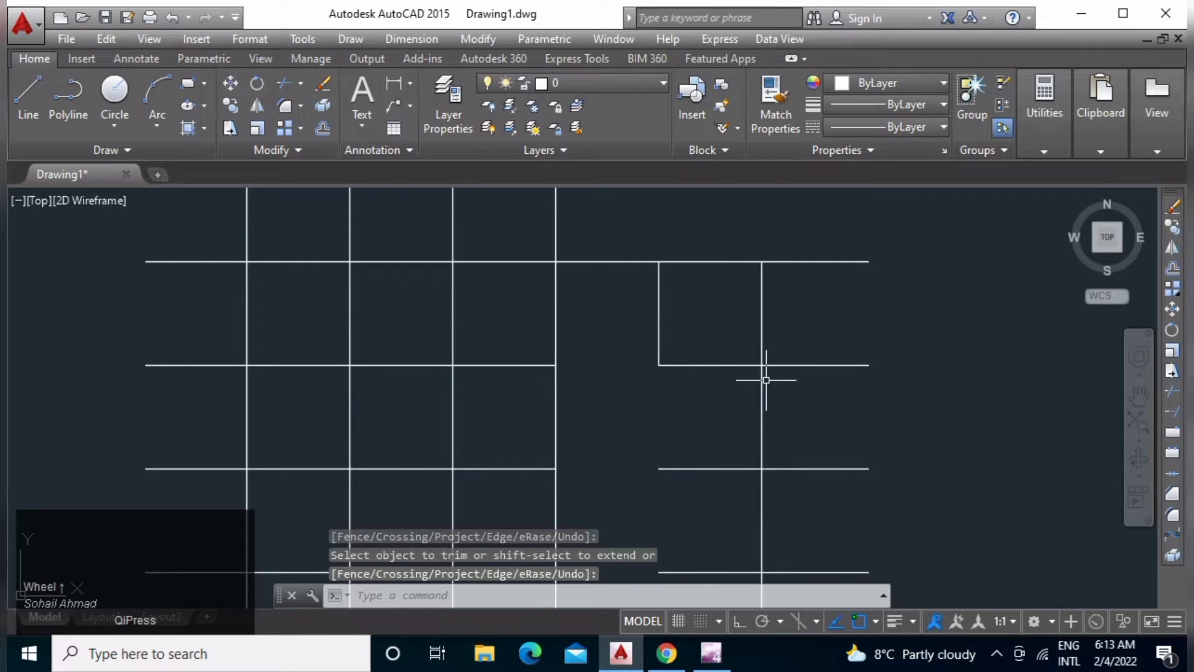
scroll(767, 374, "up", 2)
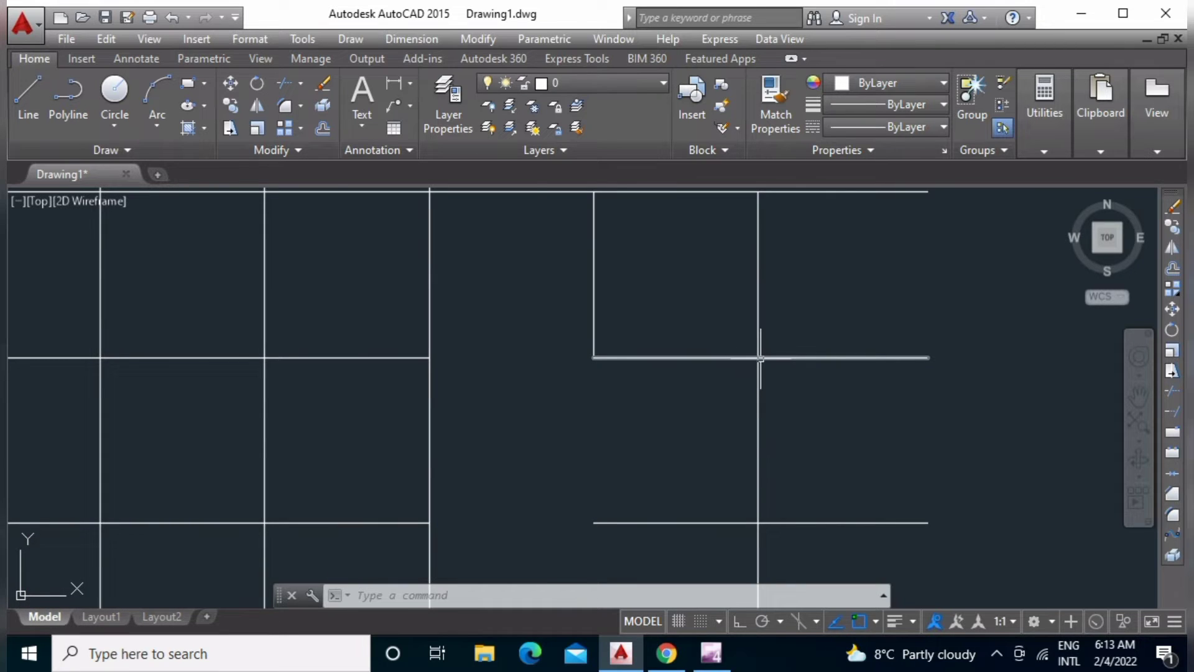
scroll(758, 359, "up", 3)
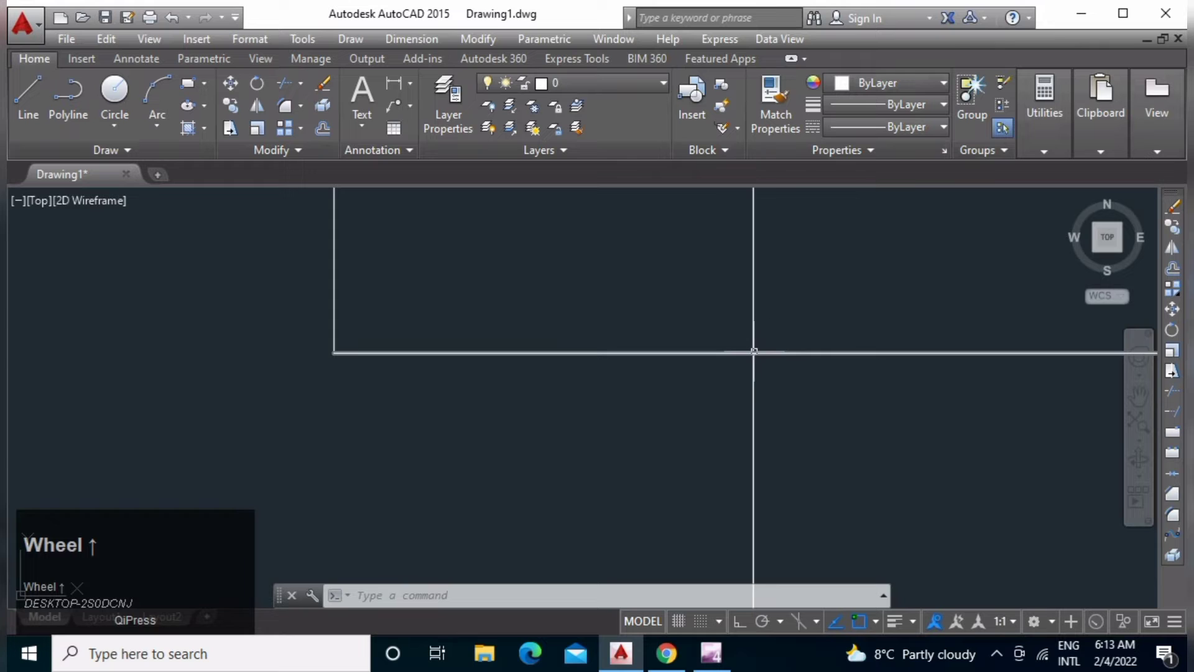
scroll(753, 352, "down", 5)
middle_click_drag(778, 346, 743, 398)
type("tr")
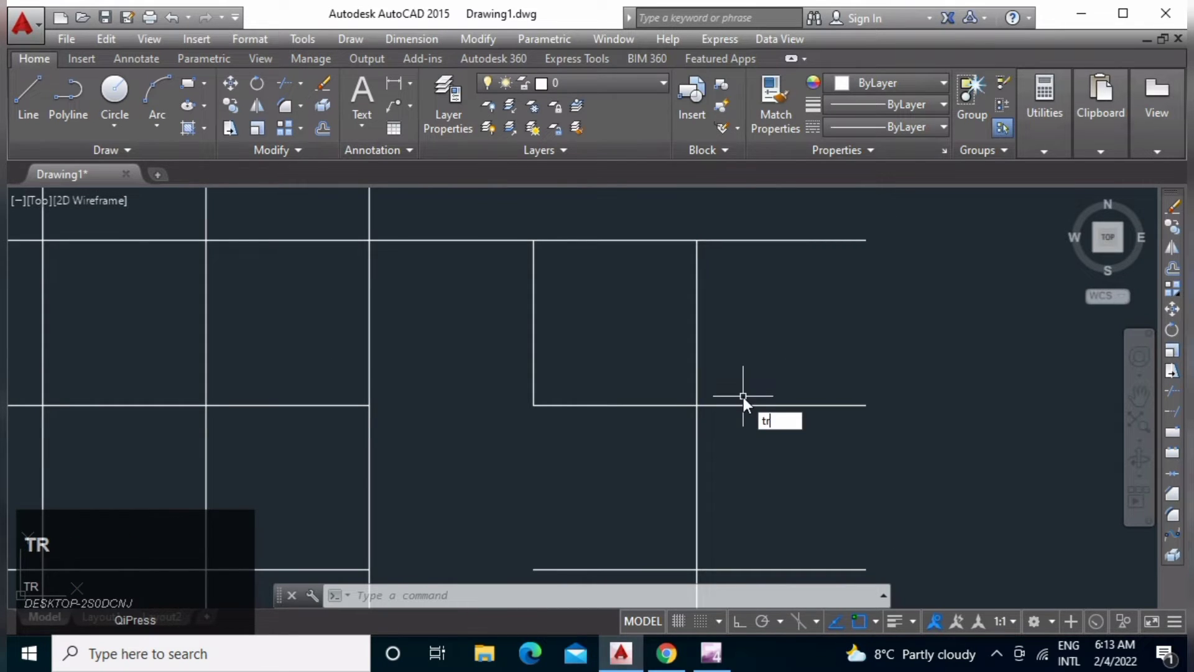
key("space")
key("space")
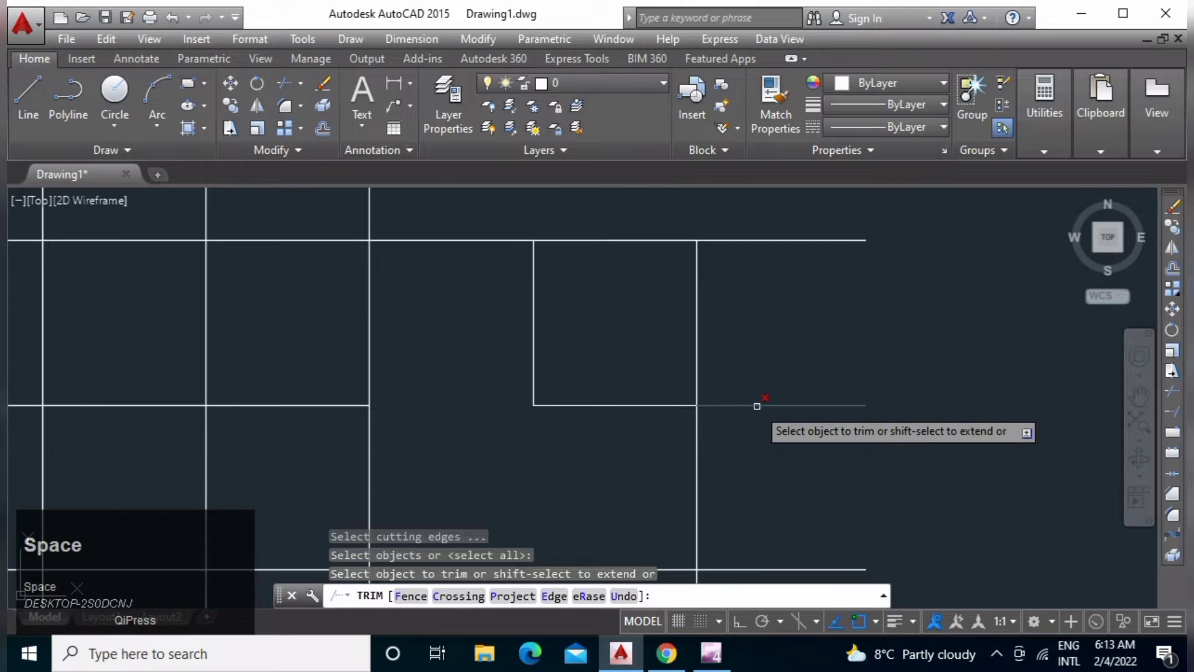
left_click(757, 406)
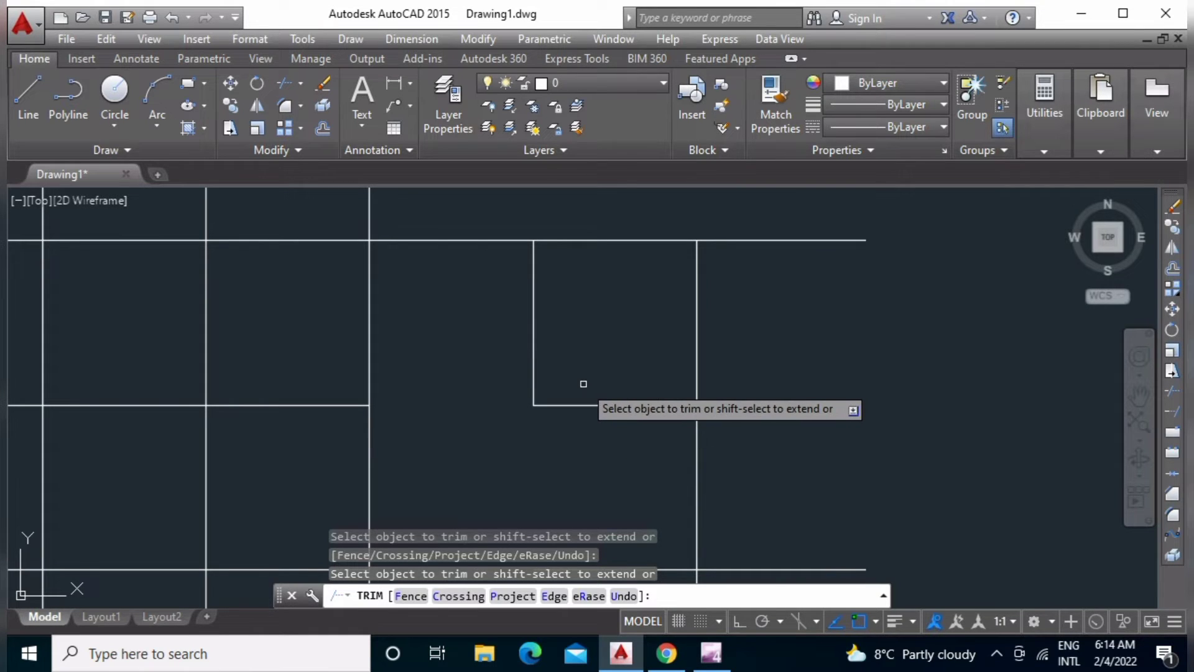
key("space")
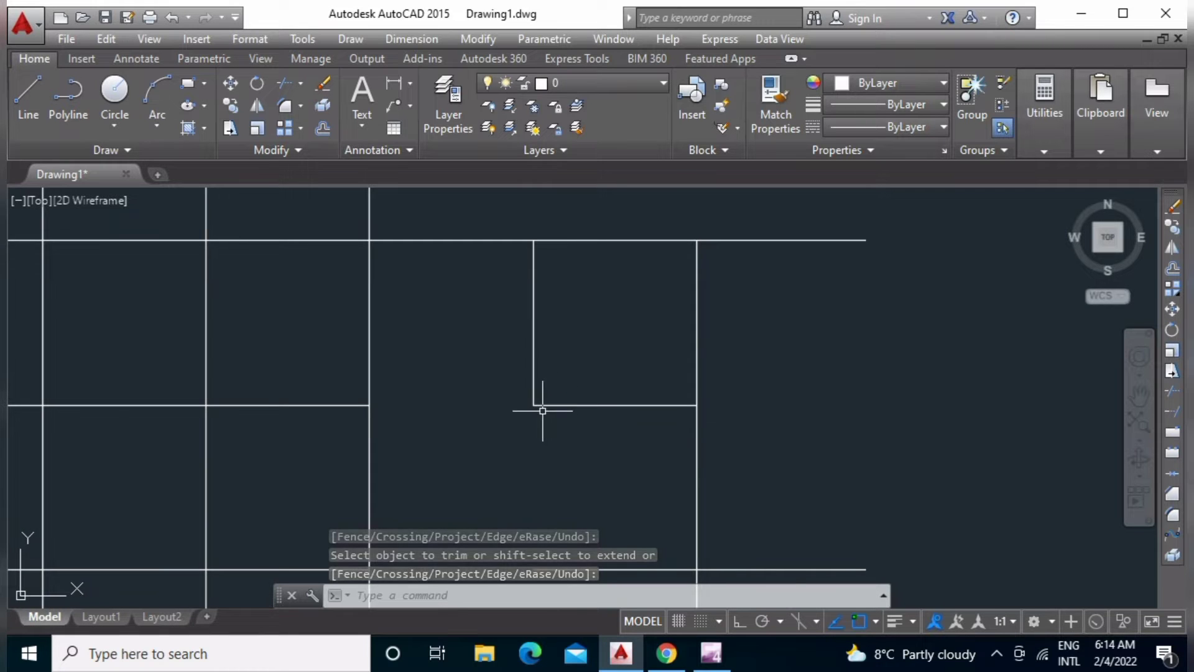
Stretch the left endpoint of the second horizontal line's right-hand piece to the fourth vertical line.
scroll(545, 405, "up", 2)
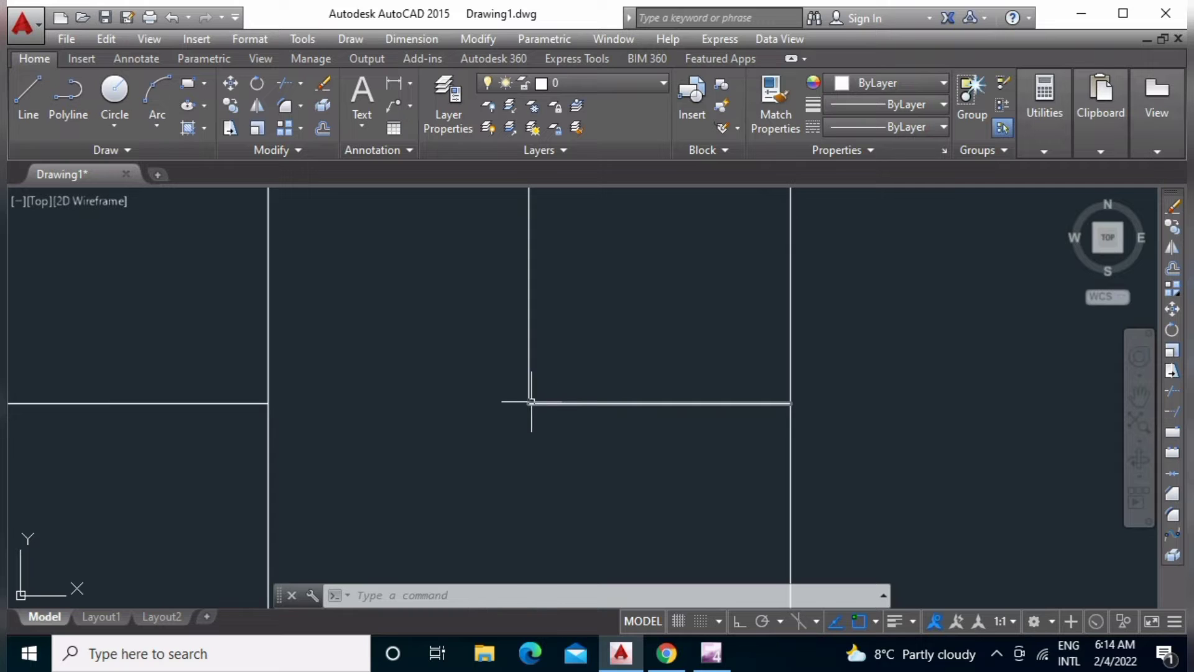
mouse_move(531, 402)
left_click(529, 403)
left_click(529, 403)
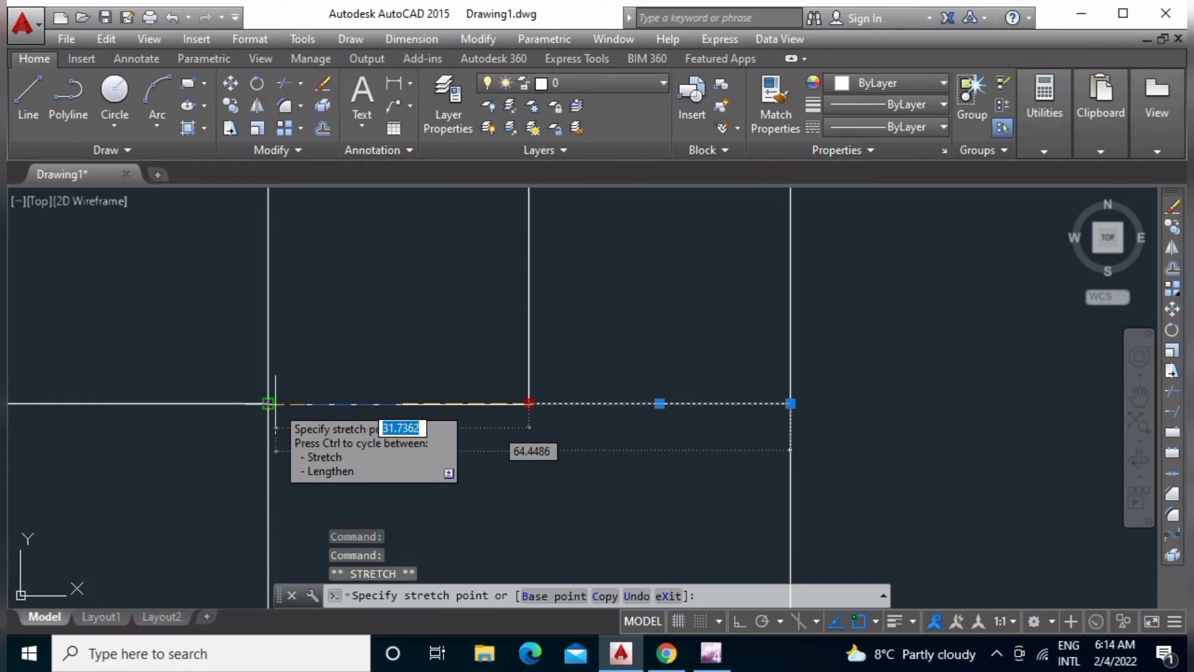
left_click(268, 403)
key("Escape")
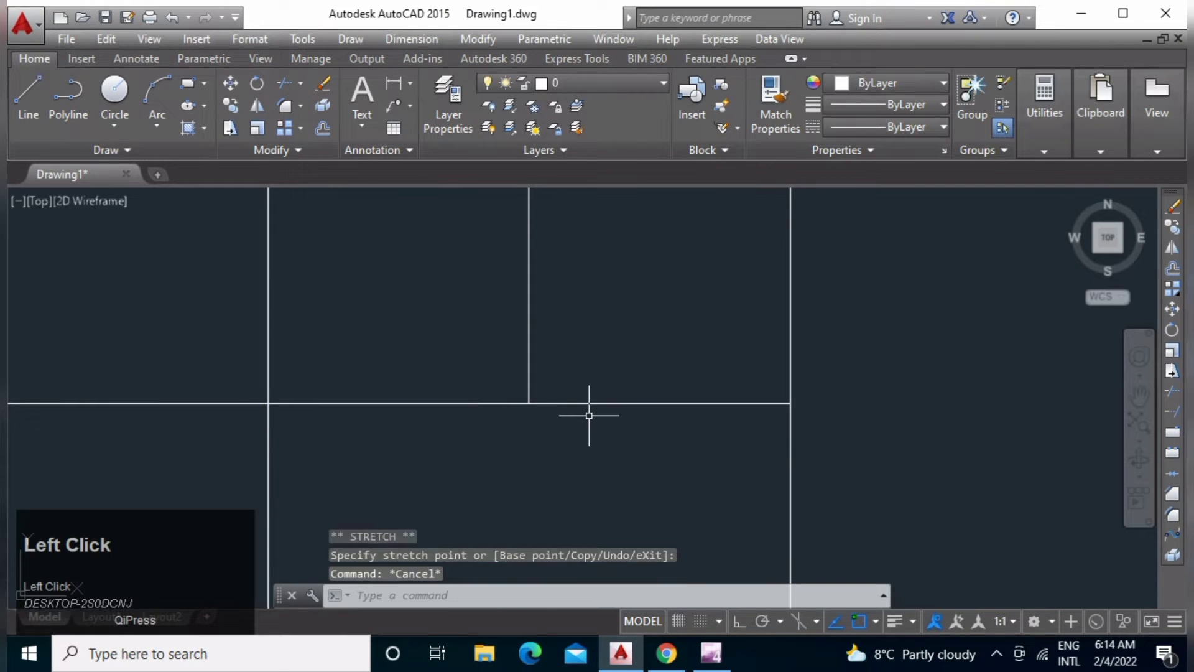
type("tr")
key("space")
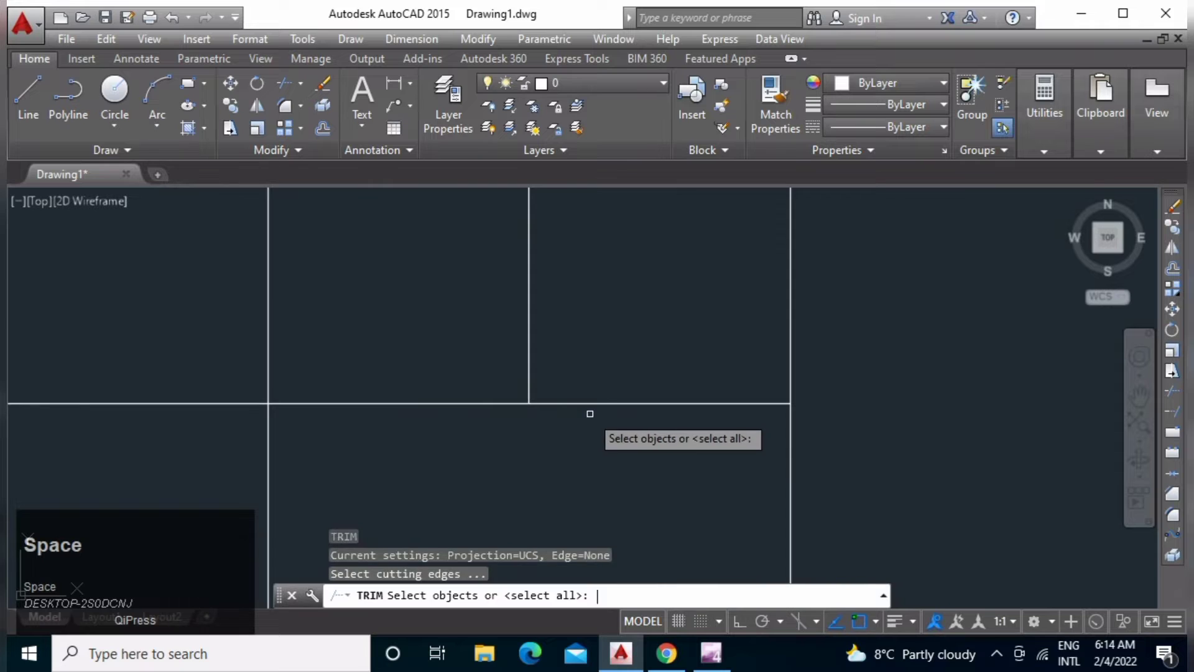
key("space")
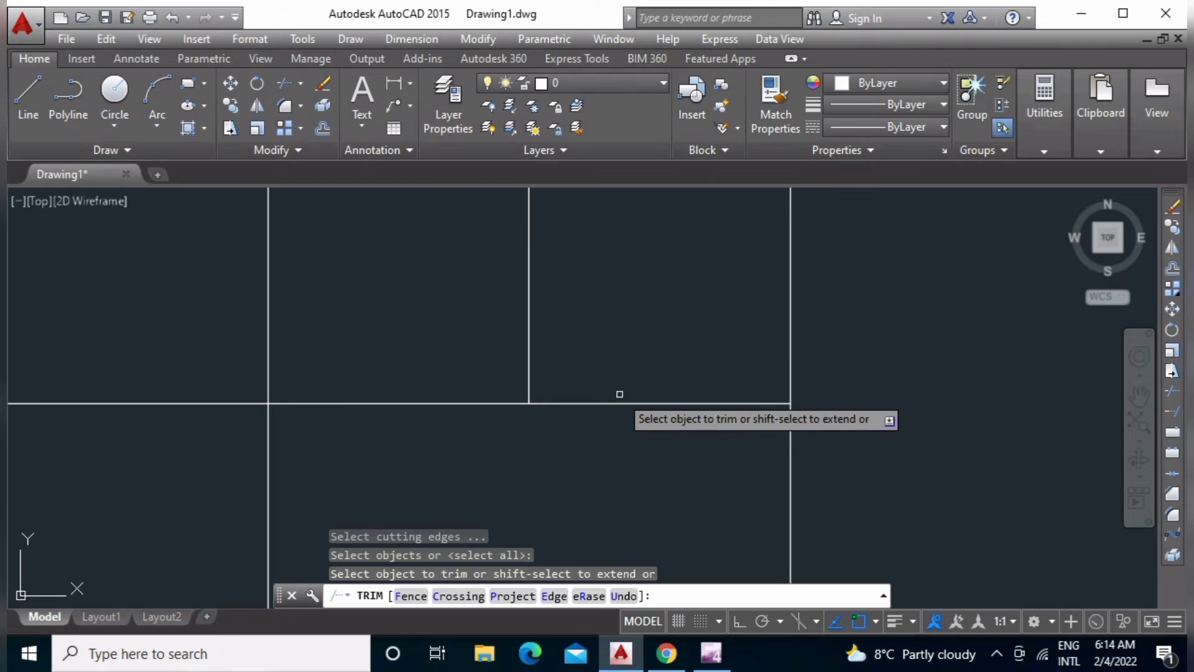
key("Escape")
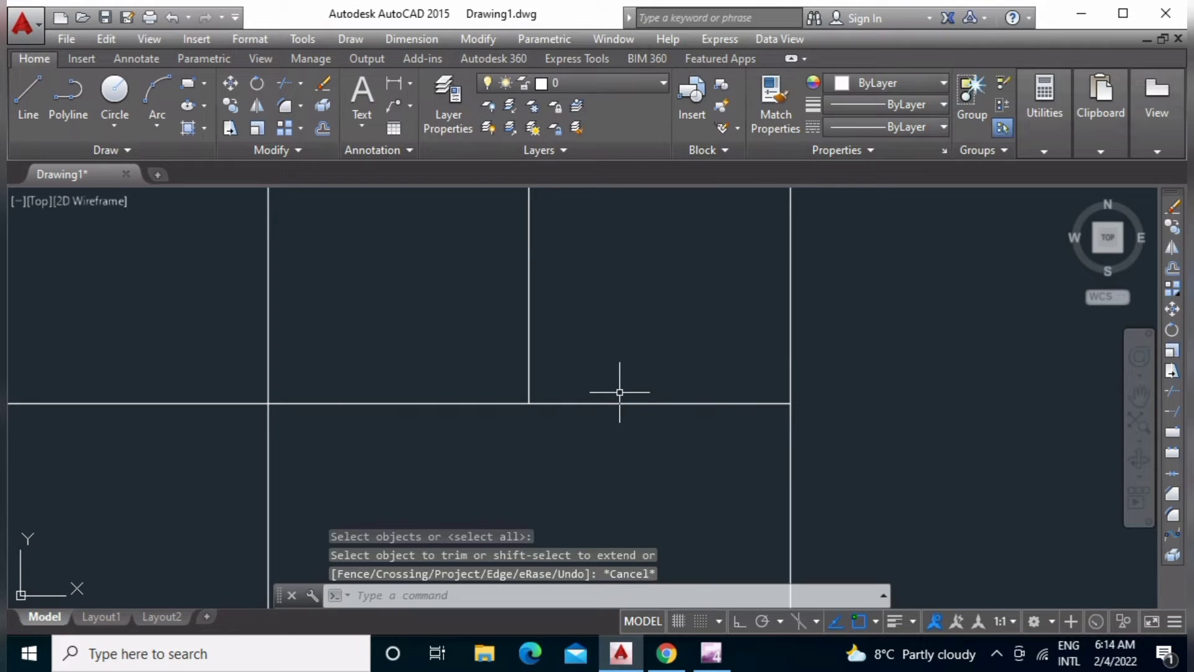
Undo the endpoint stretch and the preceding trims back to the untrimmed grid.
key("ctrl+z")
key("ctrl+z")
key("ctrl+z")
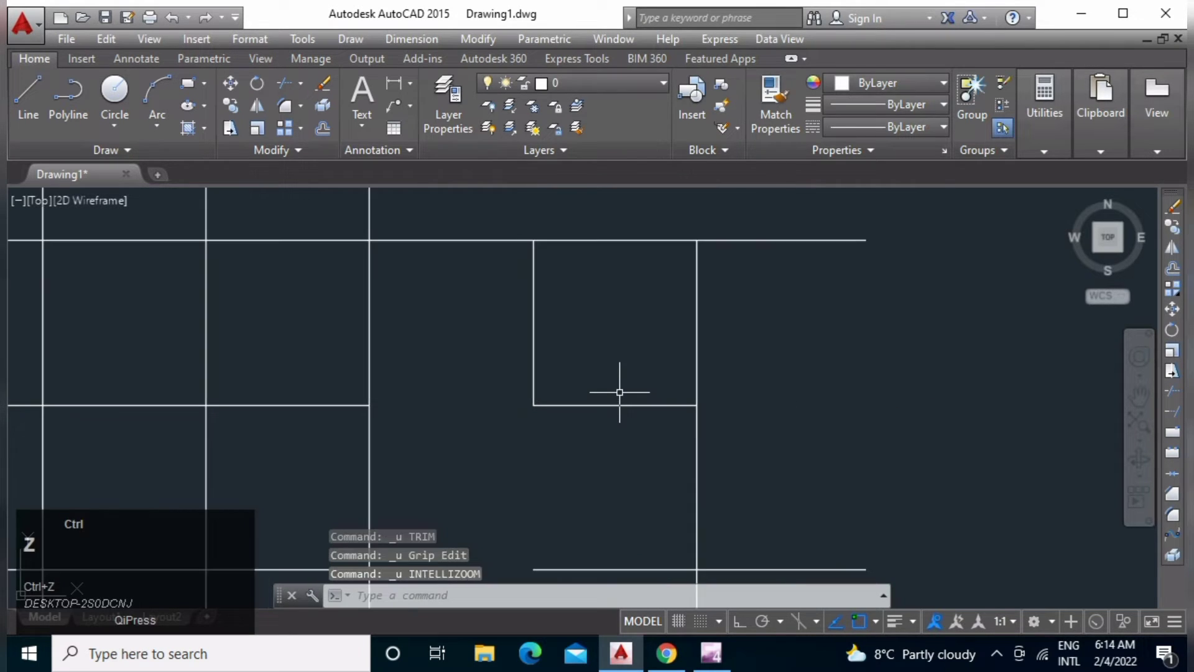
key("ctrl+z")
key("ctrl+z")
key("ctrl+z")
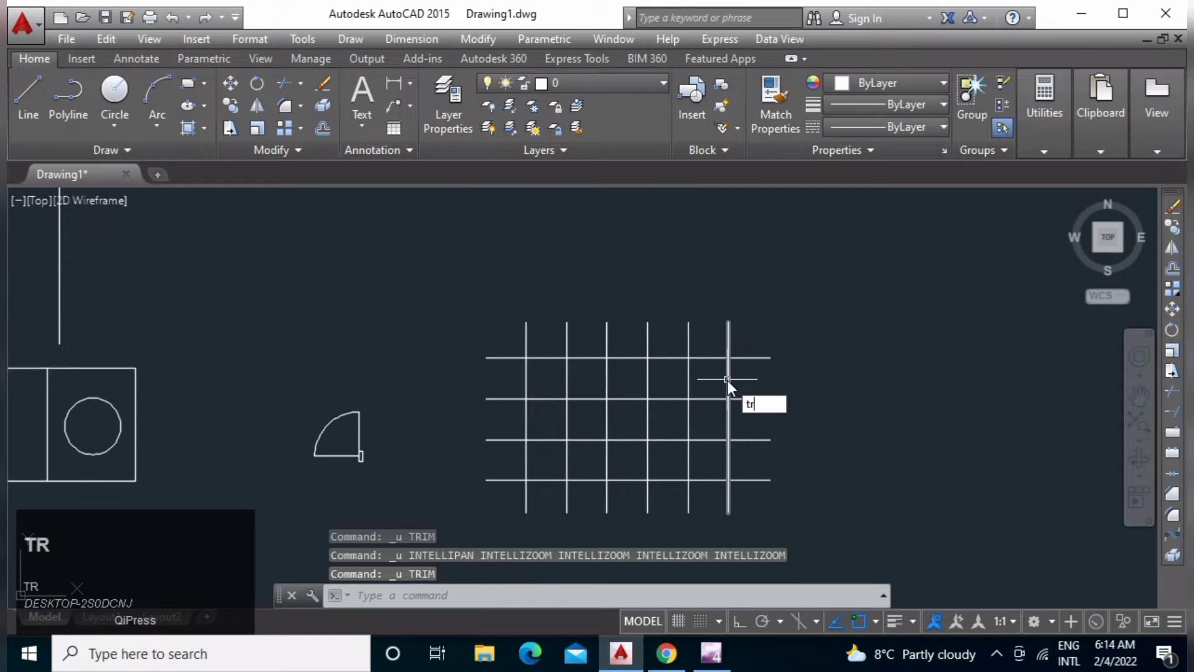
Trim the top horizontal's right overhang, the four rightmost verticals' top overhangs, and the second horizontal between the second and third verticals.
key("space")
key("space")
left_click(741, 357)
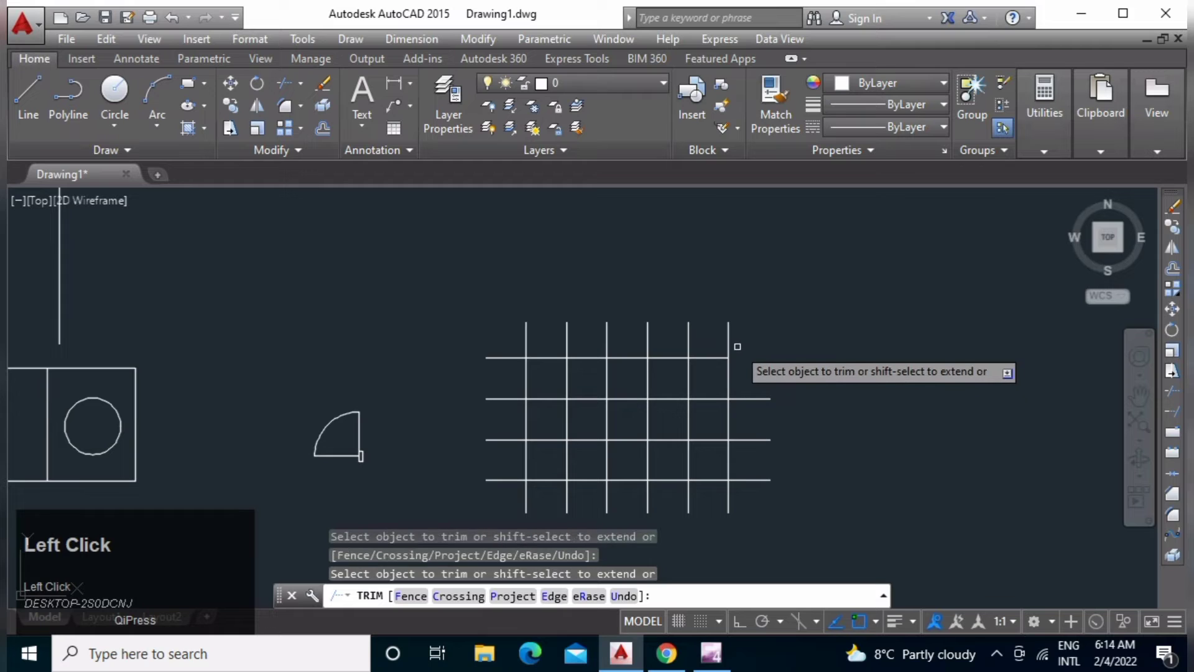
left_click(688, 330)
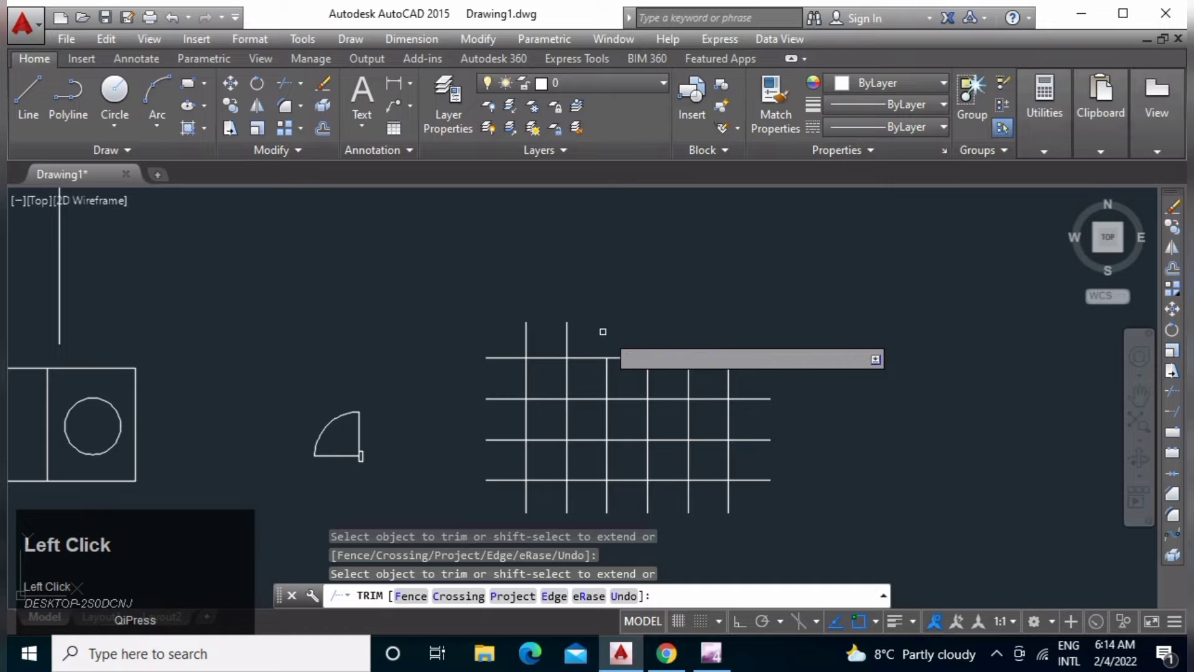
left_click(580, 396)
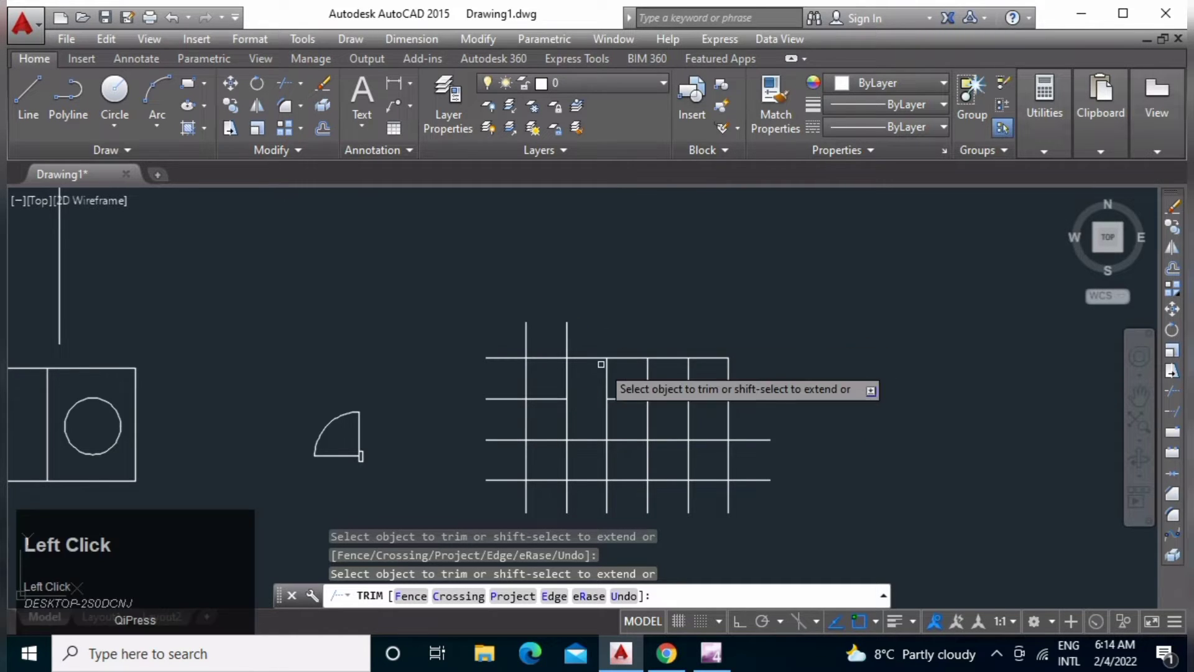
key("space")
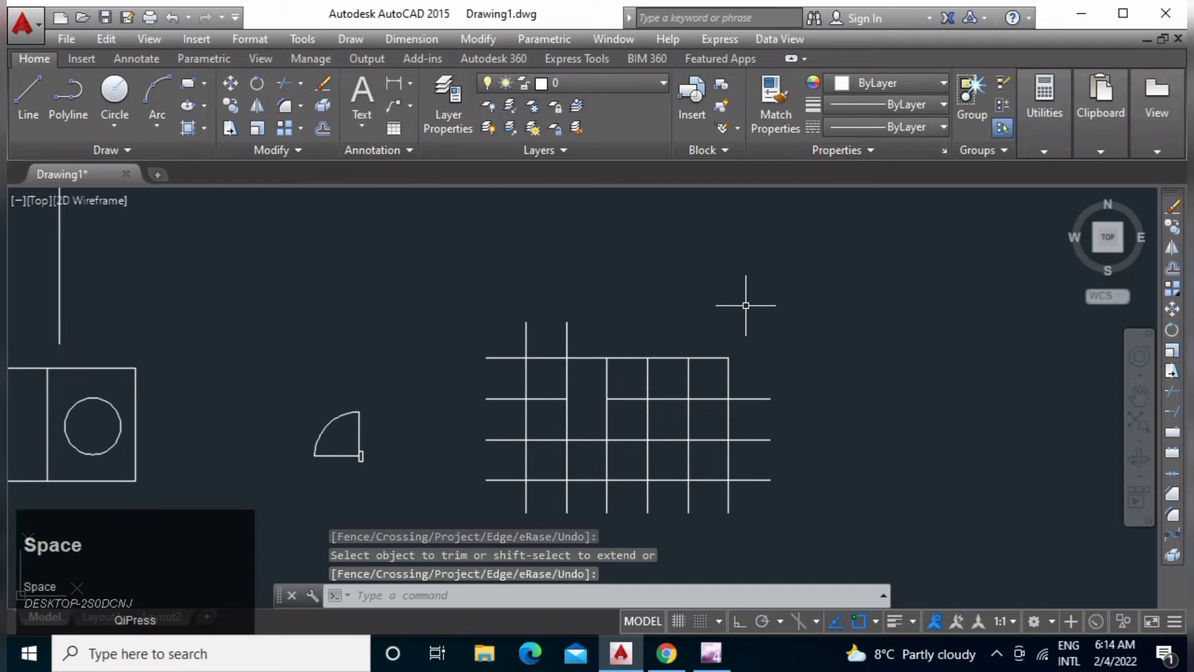
Trim the right overhangs of the lower three horizontal lines at the rightmost vertical, using all objects as cutting edges.
left_click(282, 89)
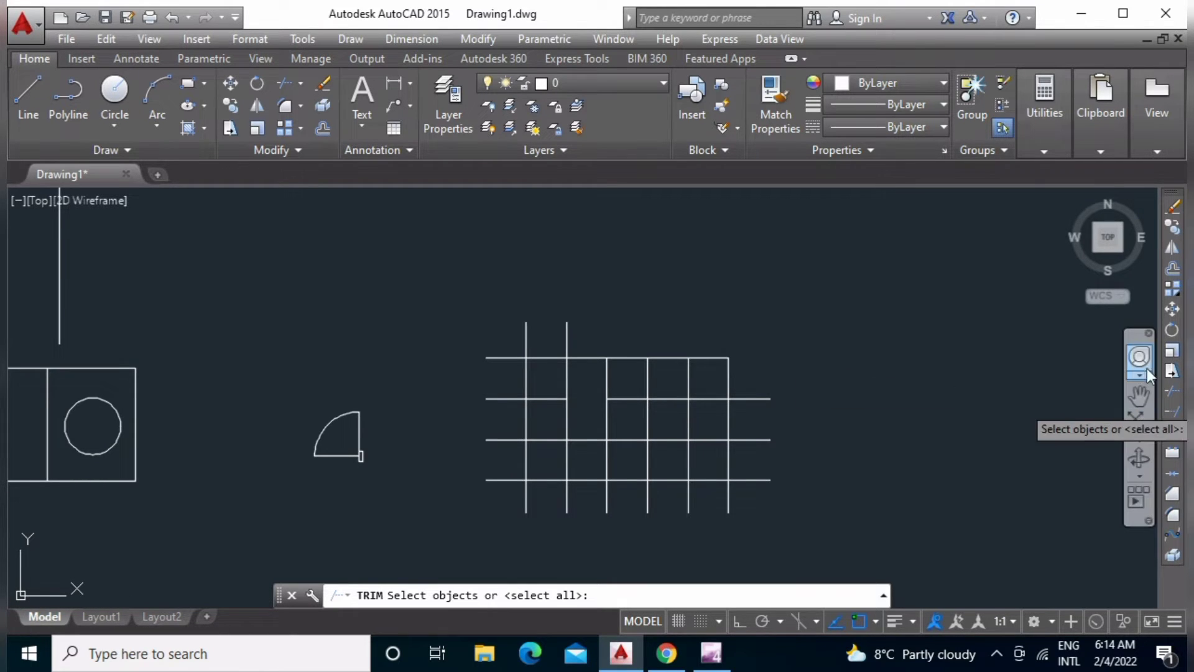
key("space")
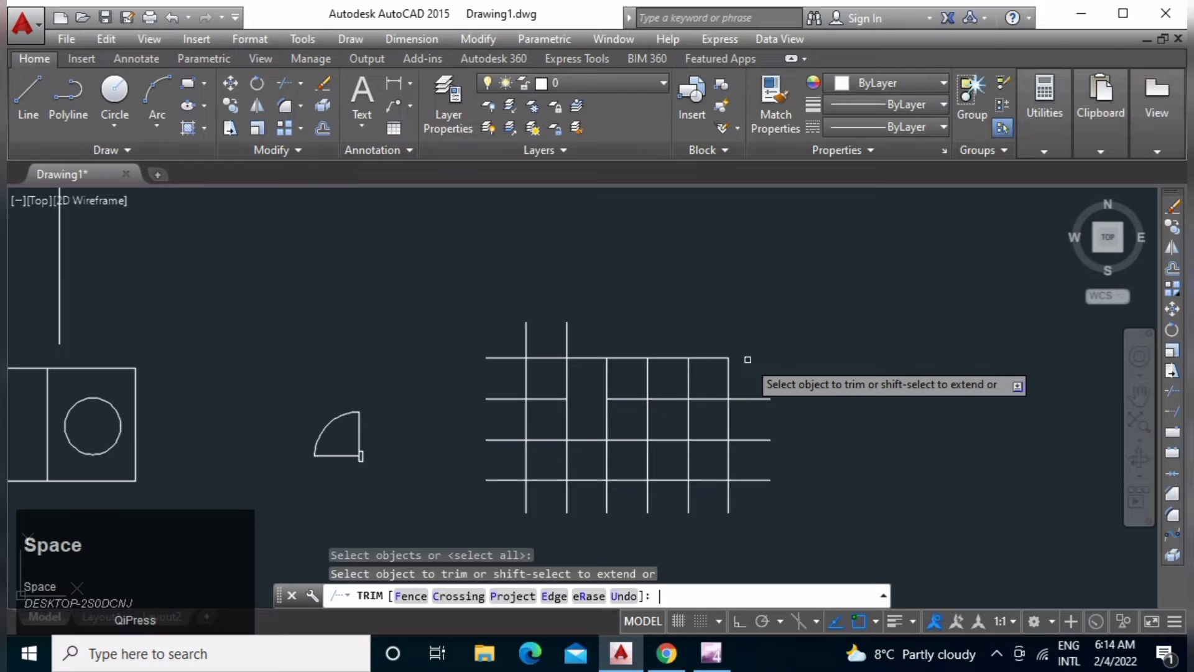
left_click(759, 398)
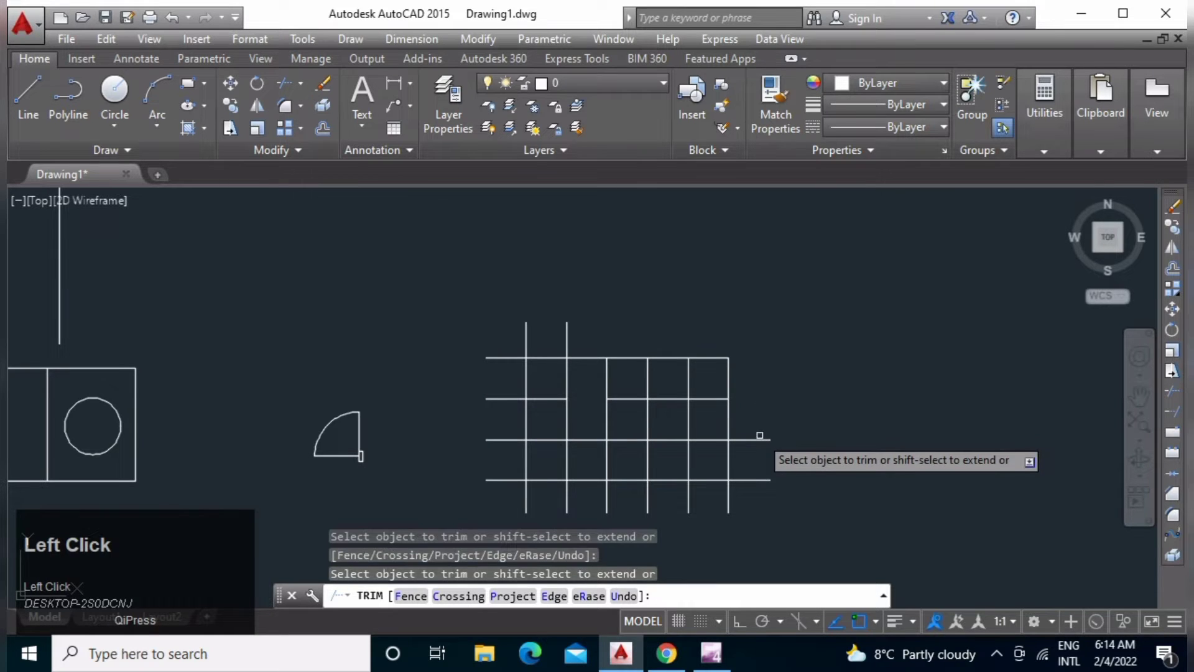
left_click(759, 439)
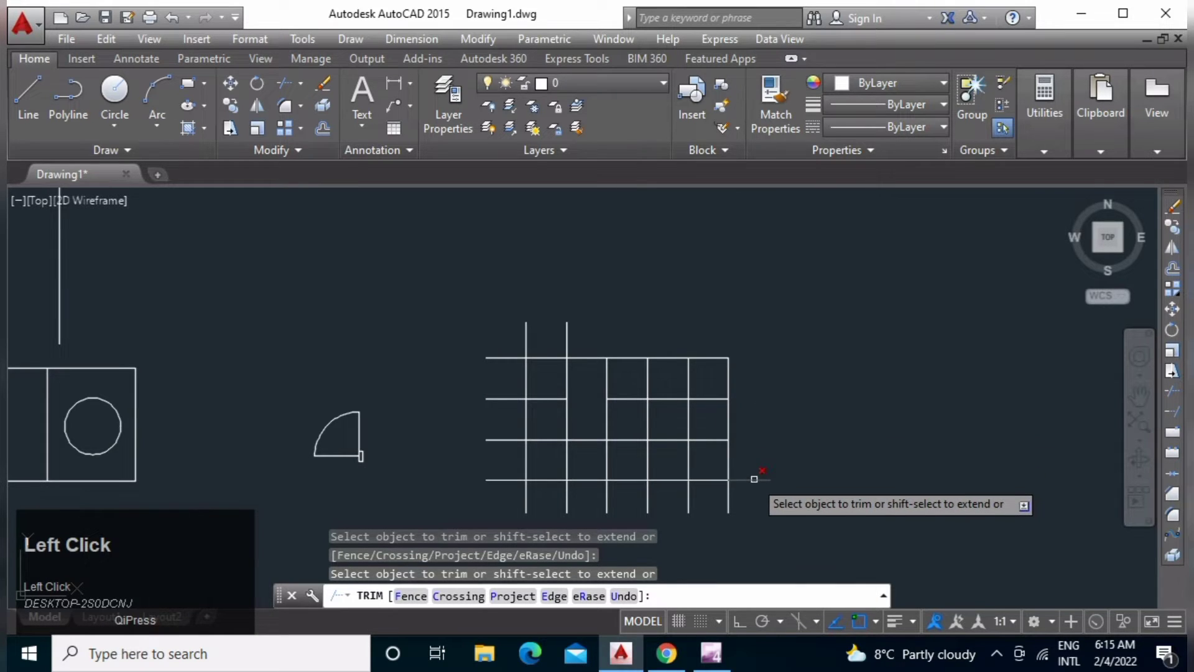
left_click(753, 481)
key("space")
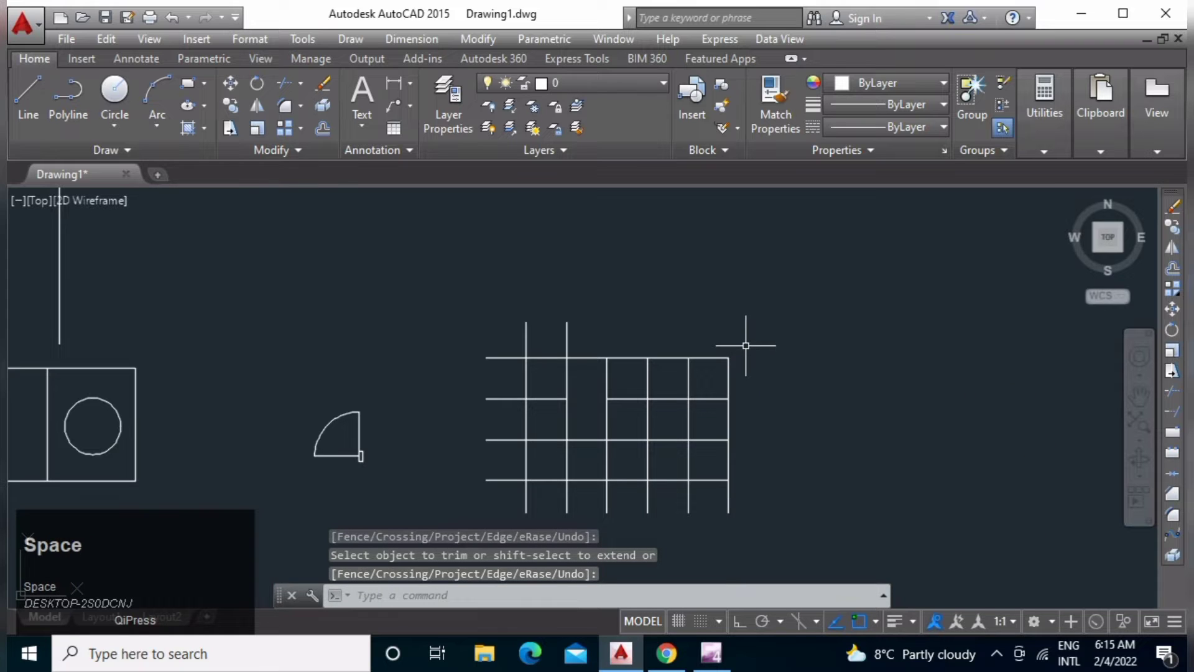
Undo the last two trim operations back to the untrimmed grid.
key("ctrl+z")
key("ctrl+z")
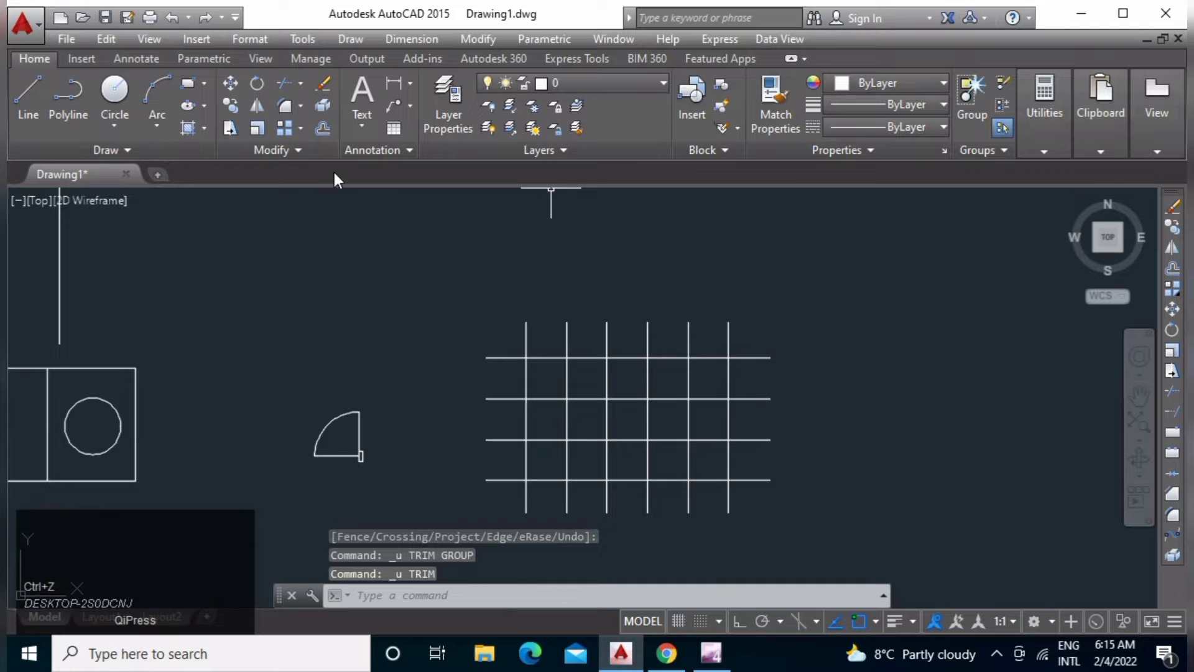
Trim all six verticals below the top horizontal, using only that horizontal as the cutting edge, and undo the trim.
type("tr")
key("space")
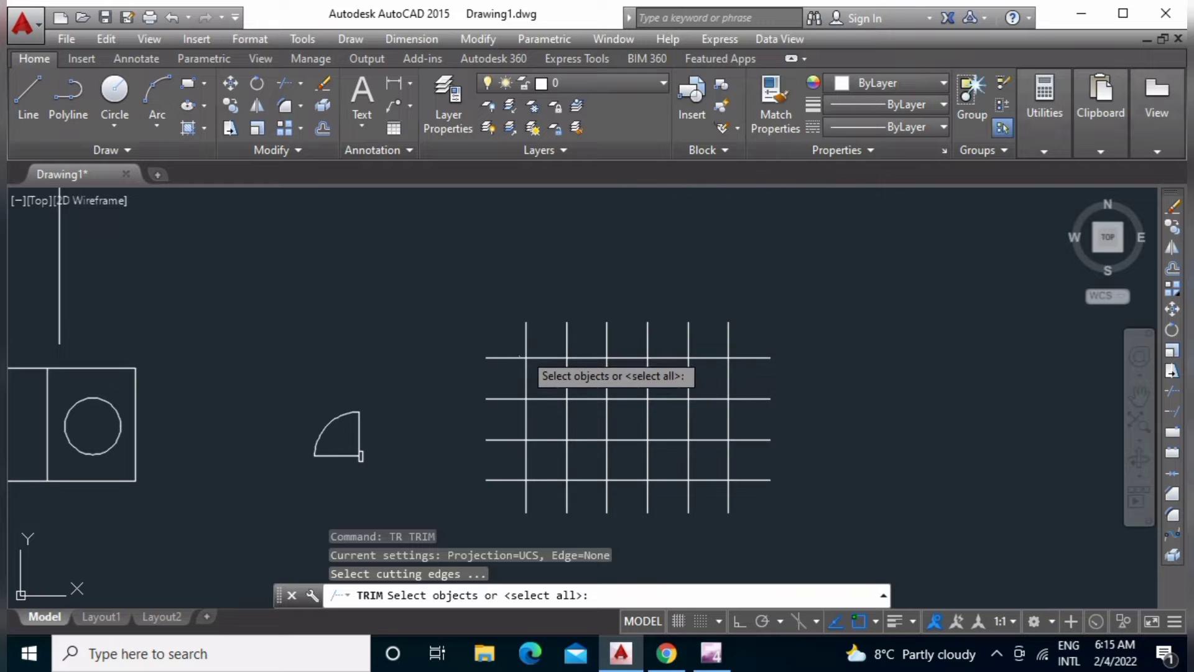
left_click(515, 358)
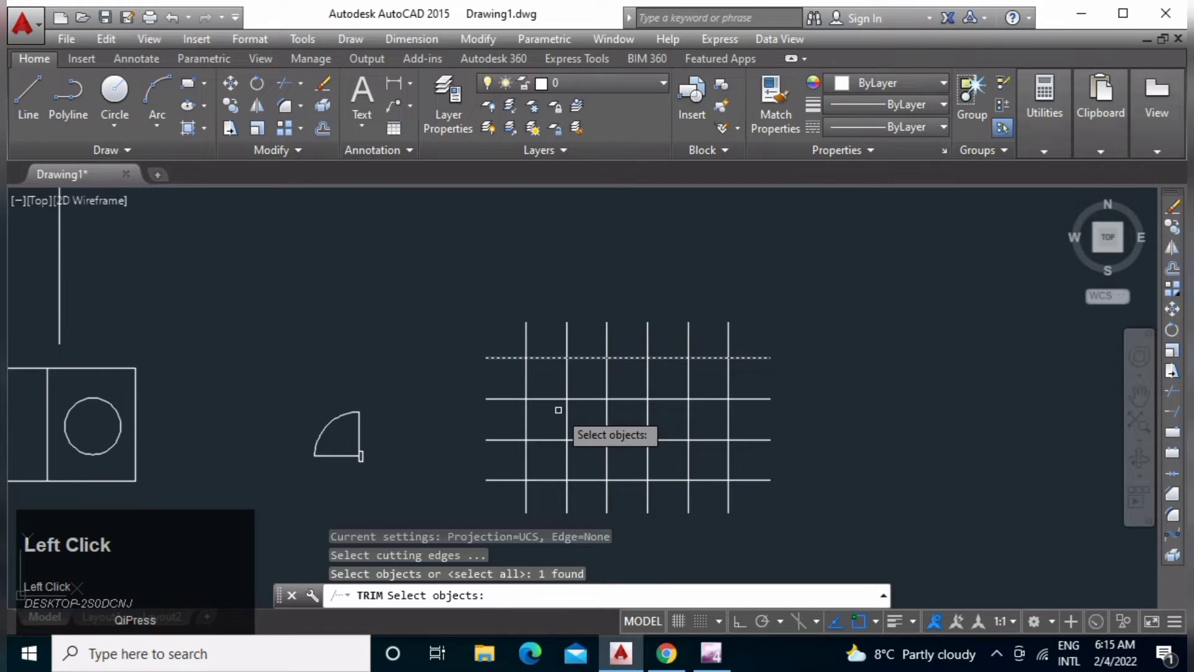
key("space")
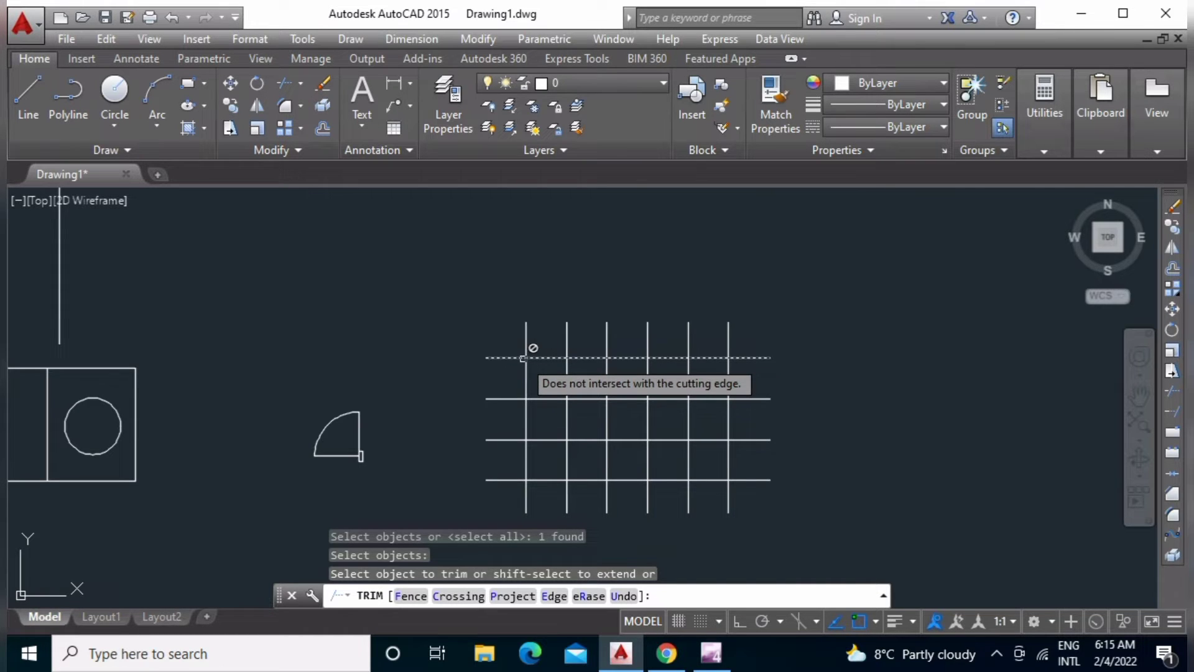
left_click(524, 501)
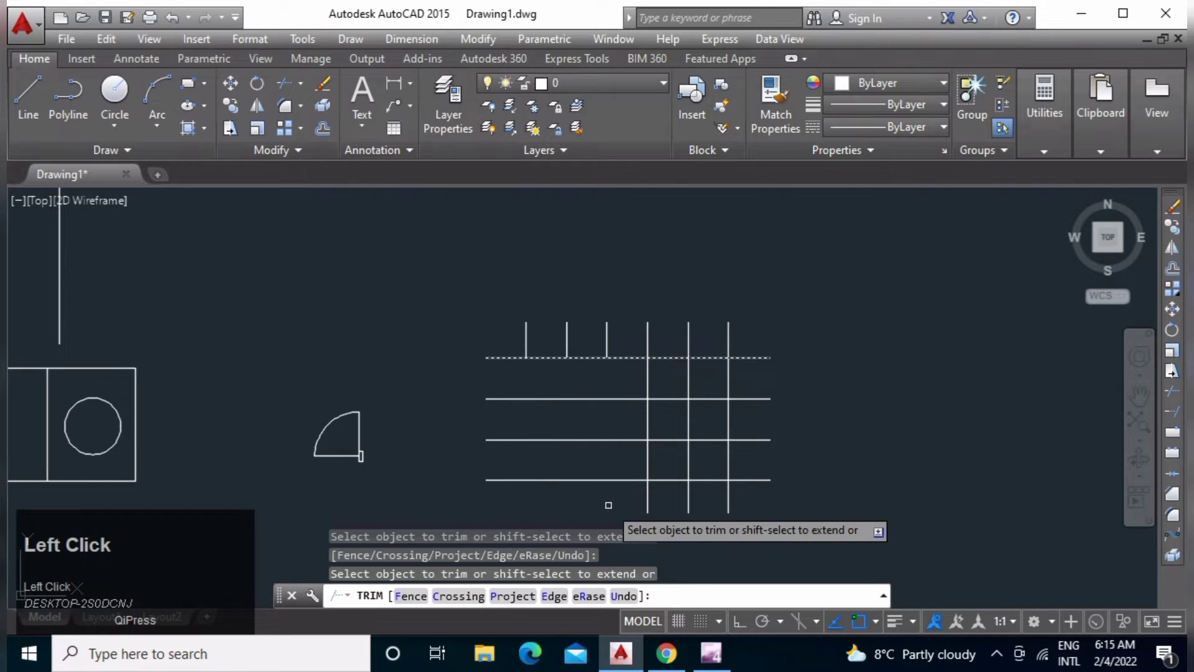
left_click(648, 502)
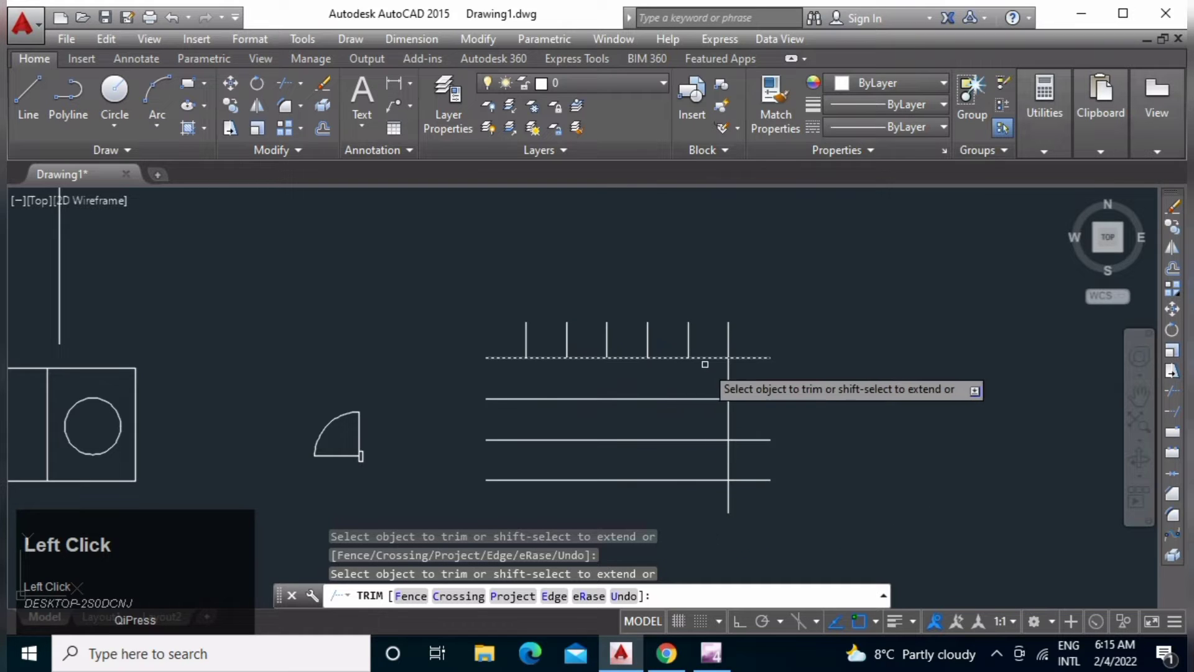
left_click(731, 495)
key("space")
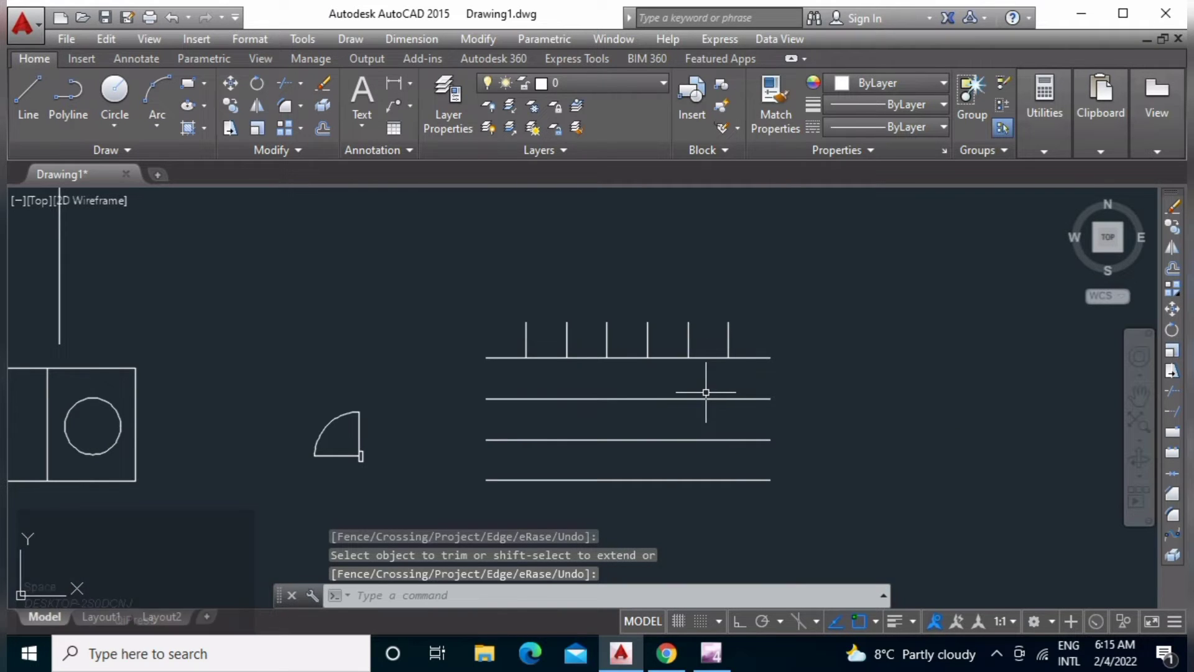
key("ctrl+z")
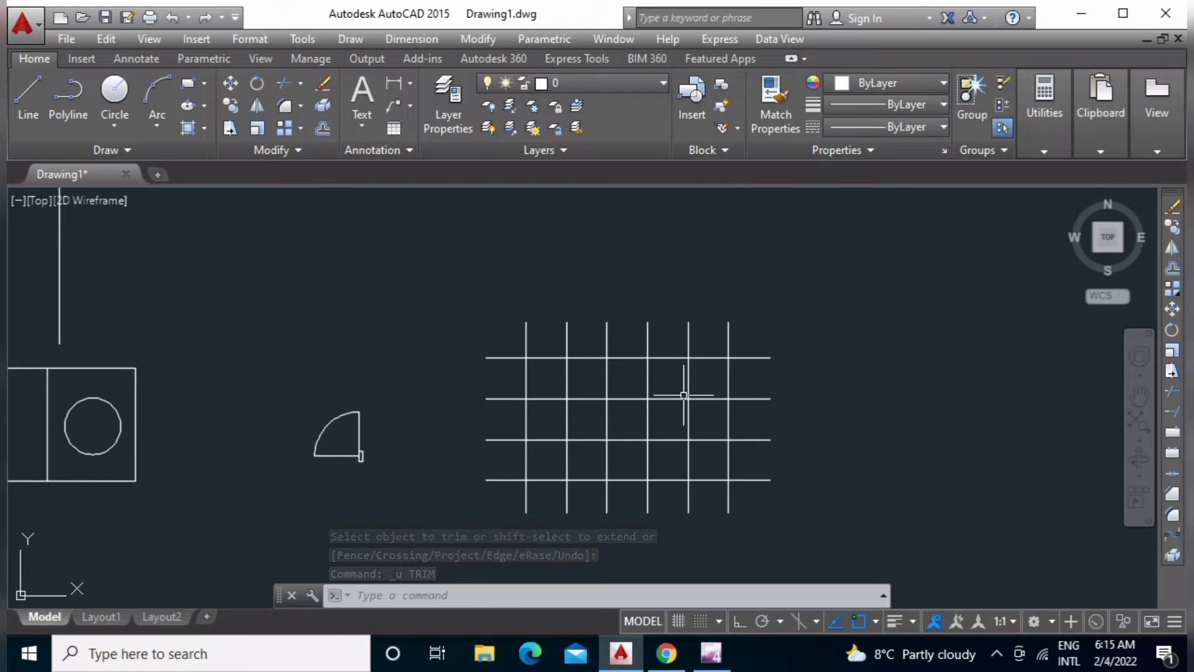
left_click(302, 84)
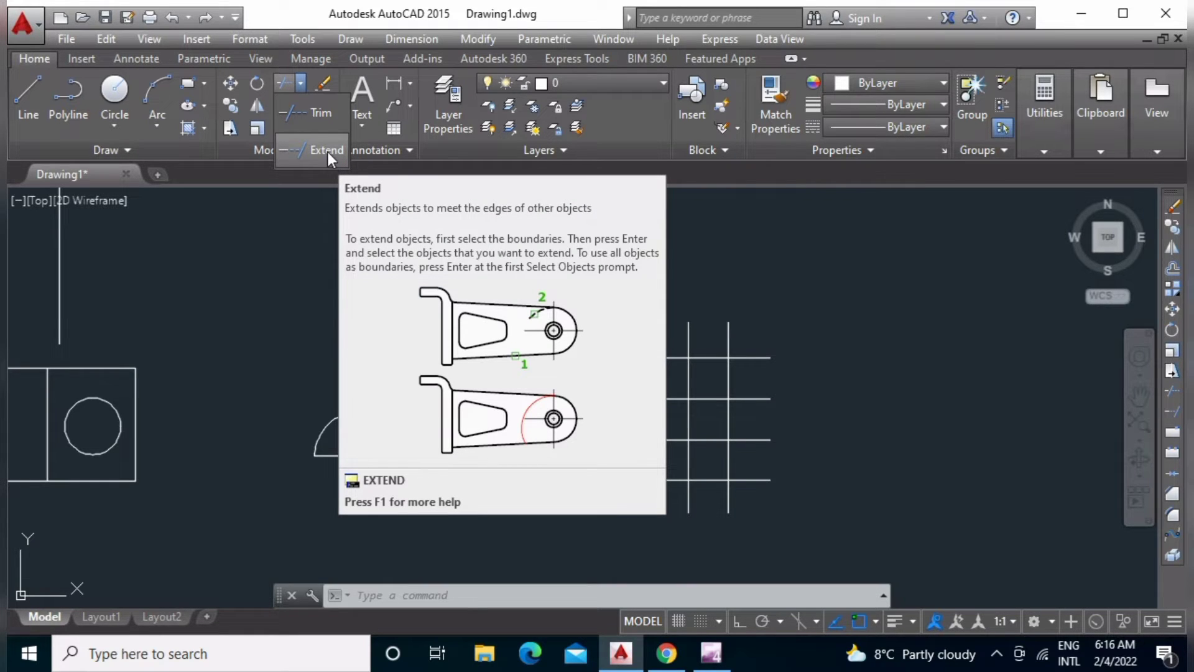
left_click(327, 151)
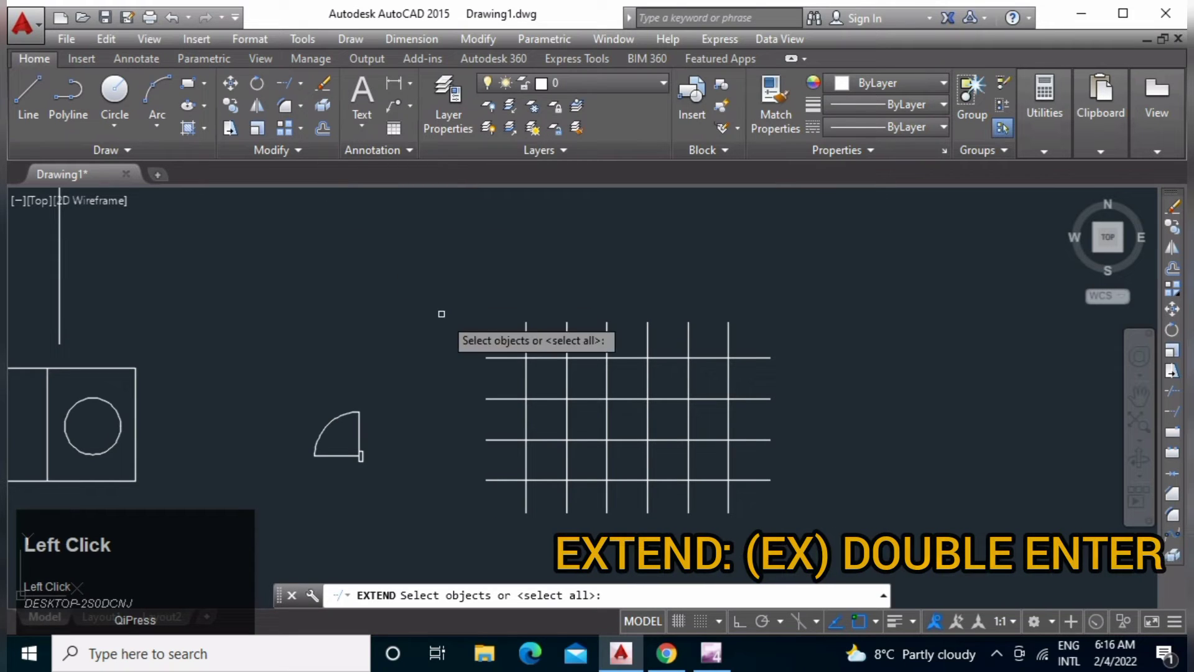
key("Escape")
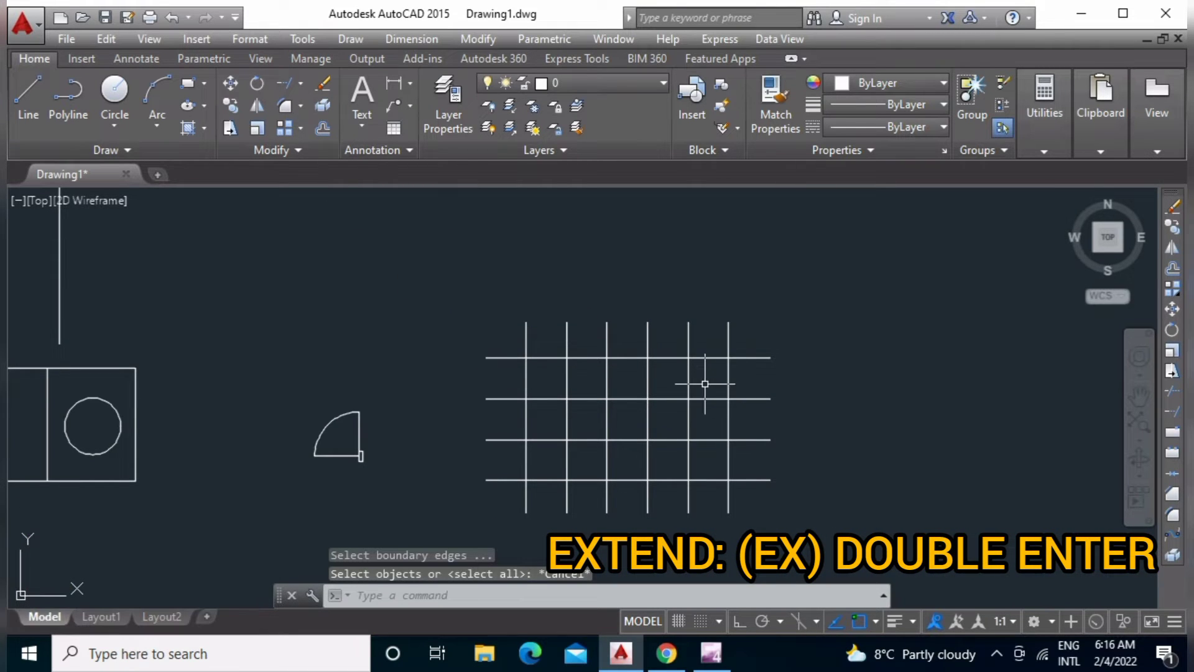
Trim the top horizontal segment by segment from its right overhang back to the first vertical, using all objects as cutting edges.
type("tr")
key("space")
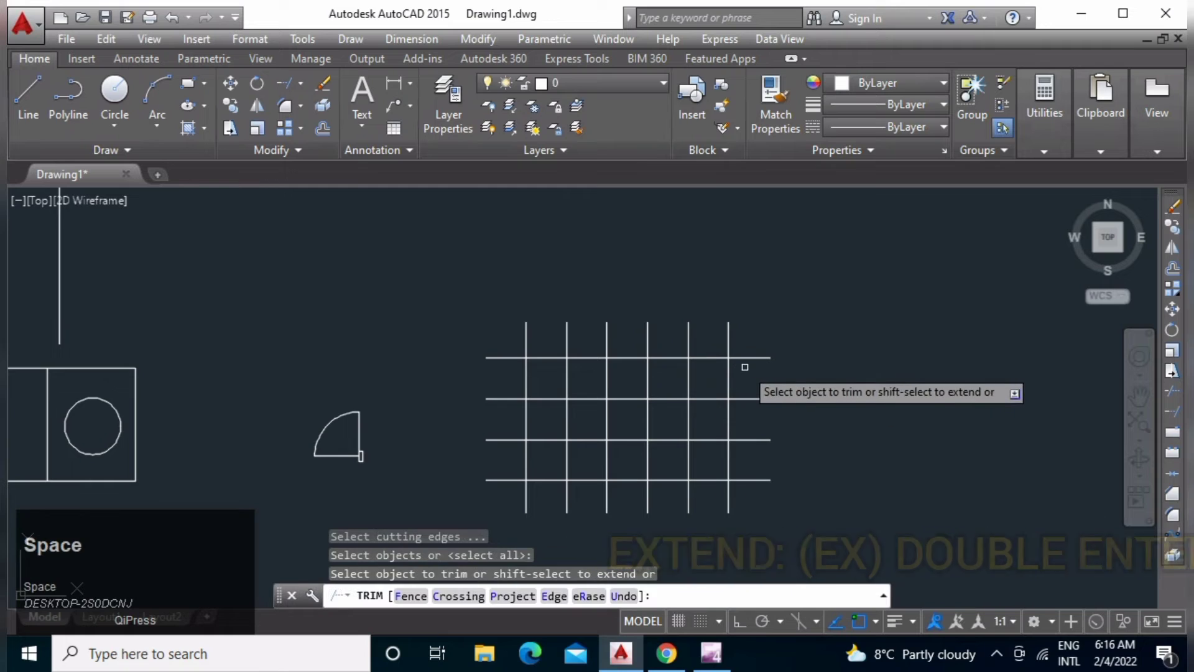
left_click(750, 359)
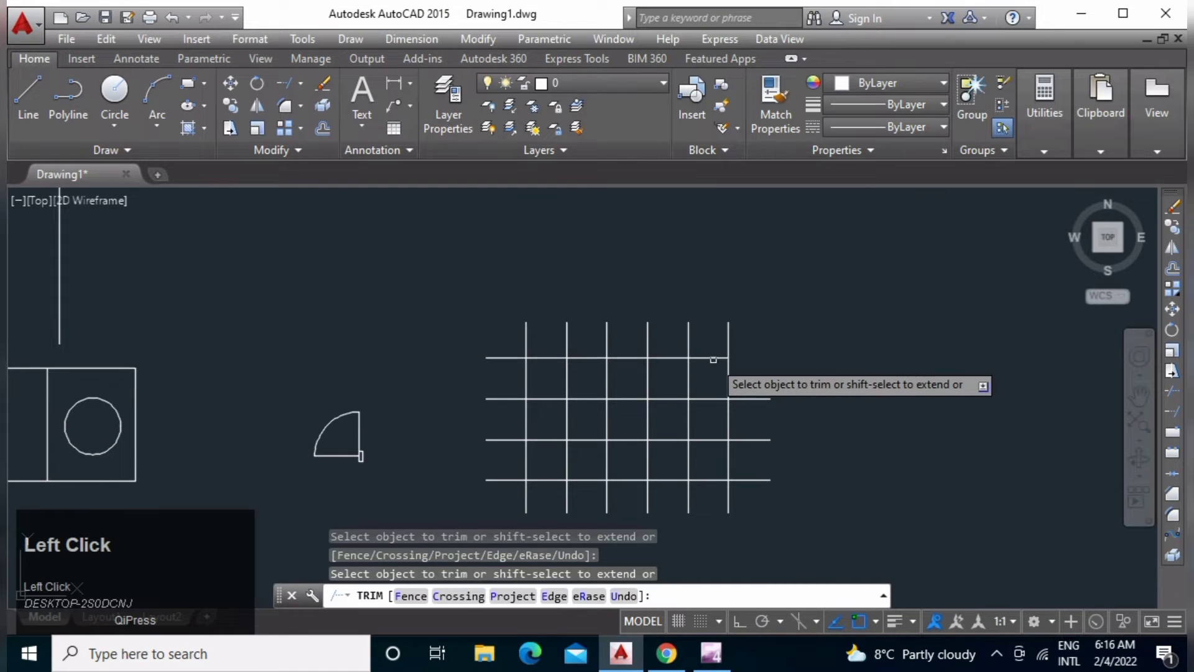
left_click(713, 358)
left_click(668, 358)
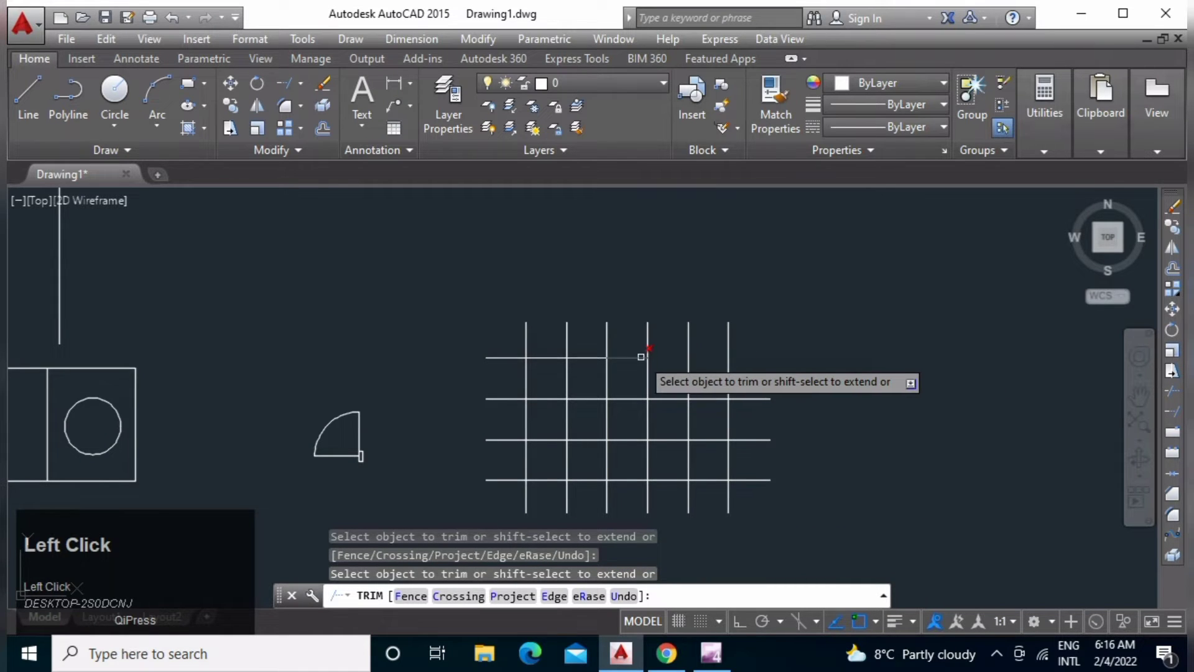
left_click(641, 357)
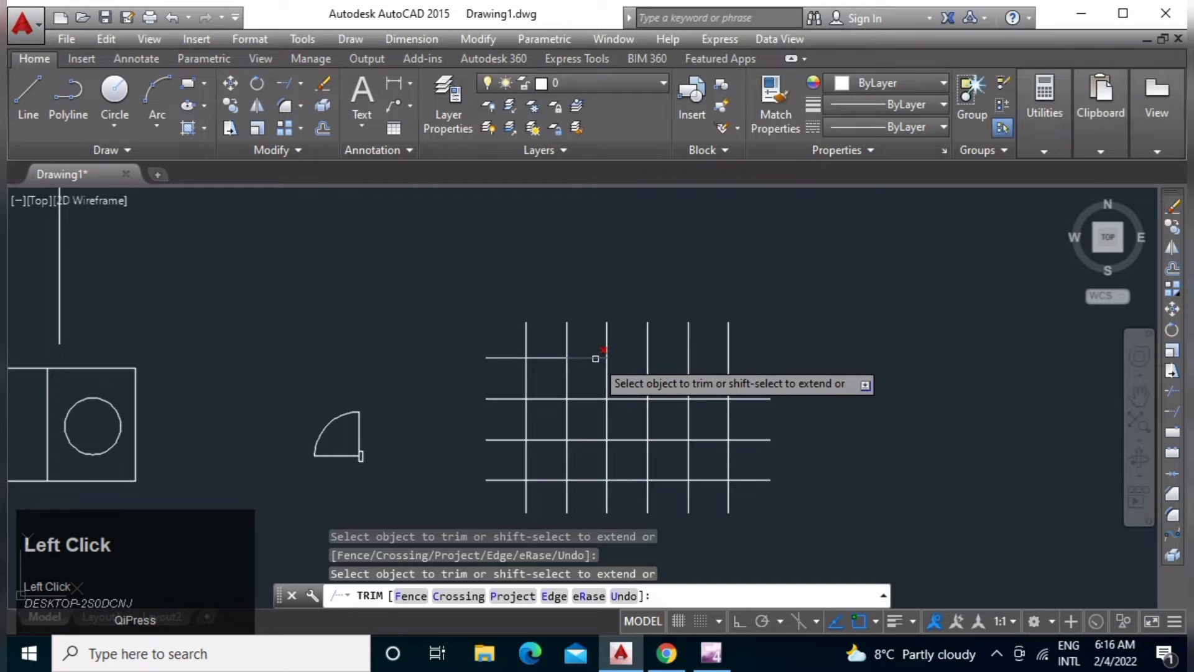
left_click(595, 359)
scroll(584, 359, "up", 6)
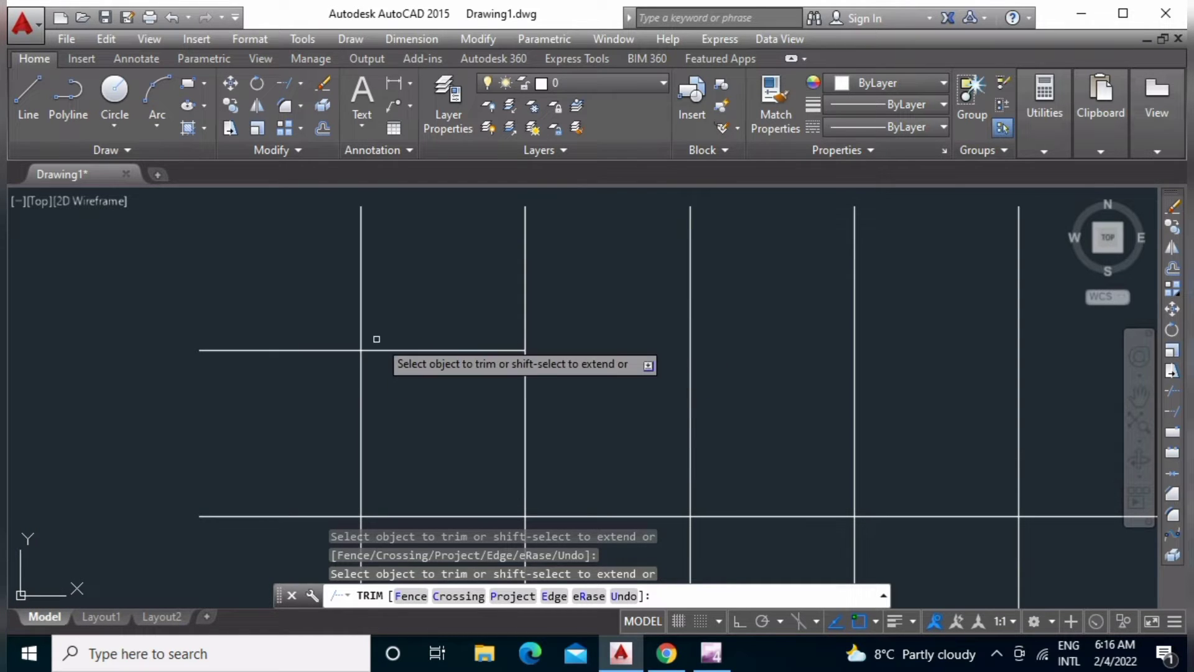
left_click(427, 350)
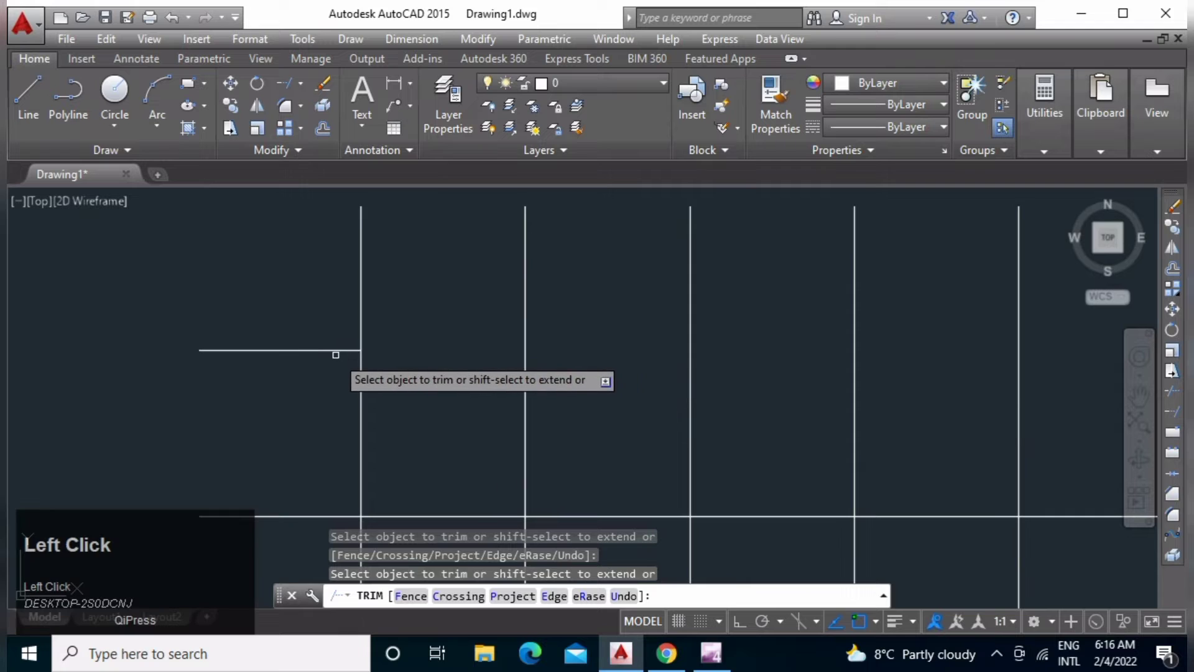
key("space")
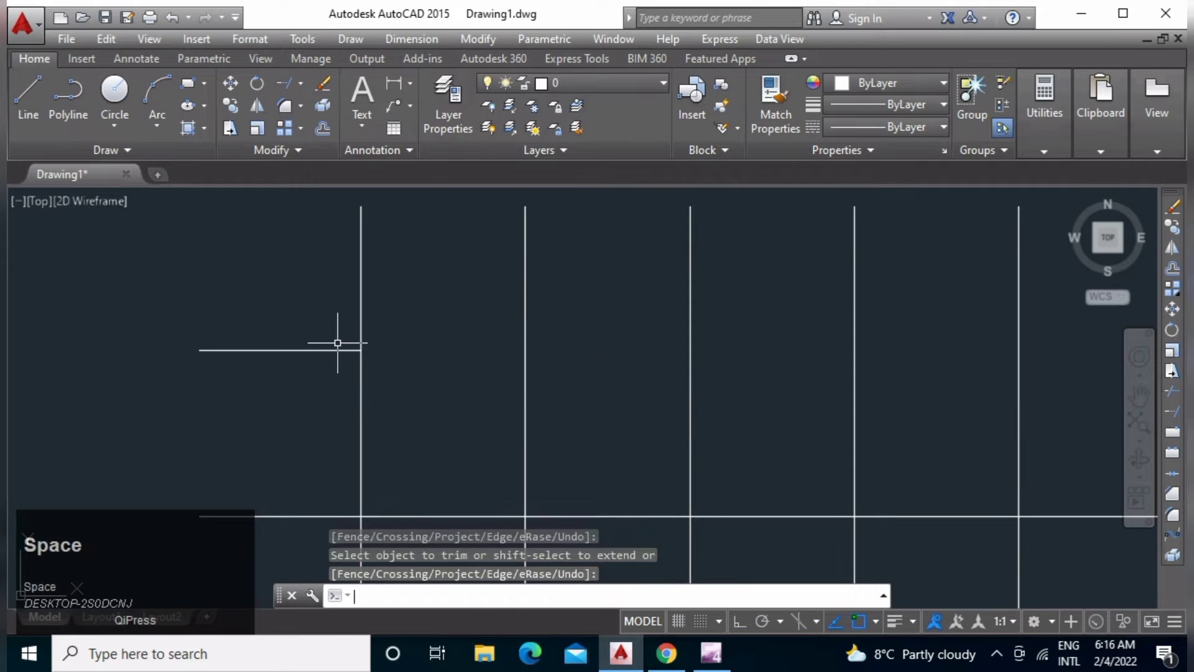
left_click(306, 308)
left_click(259, 392)
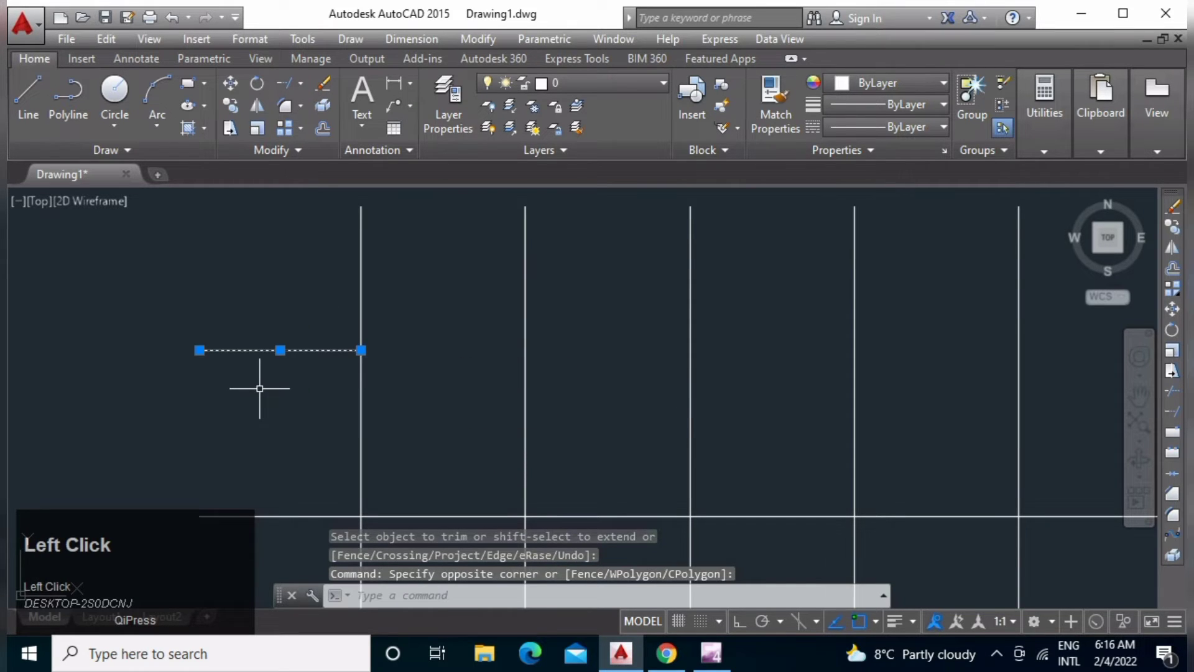
key("Escape")
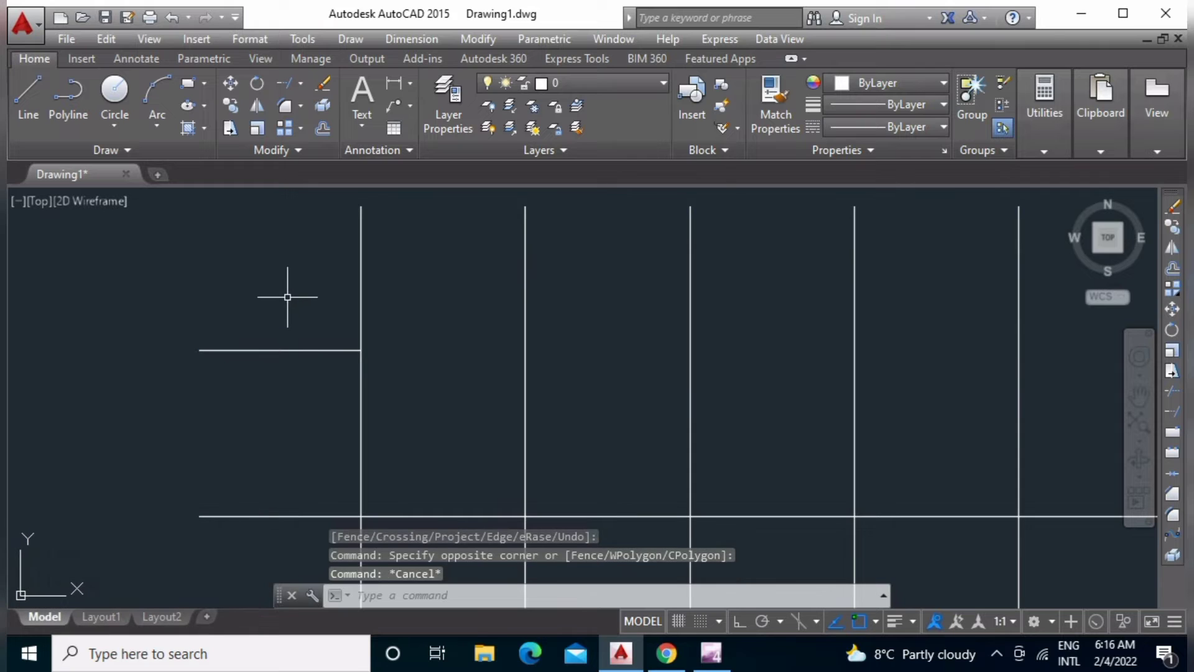
middle_click_drag(330, 342, 360, 352)
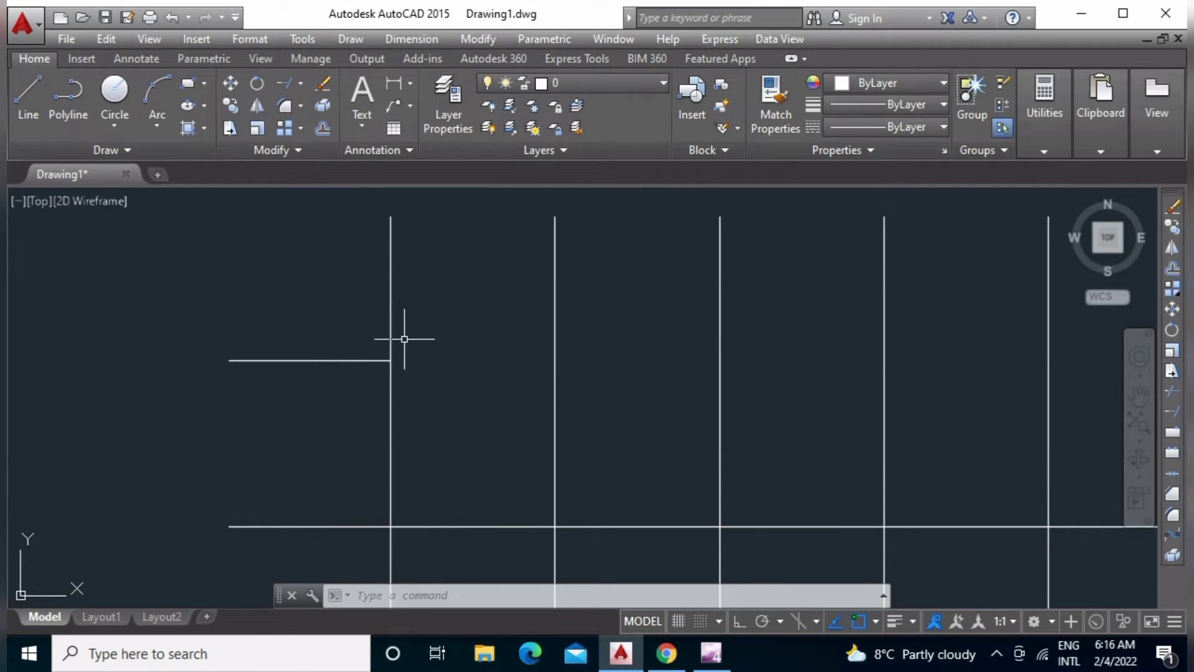
left_click(301, 84)
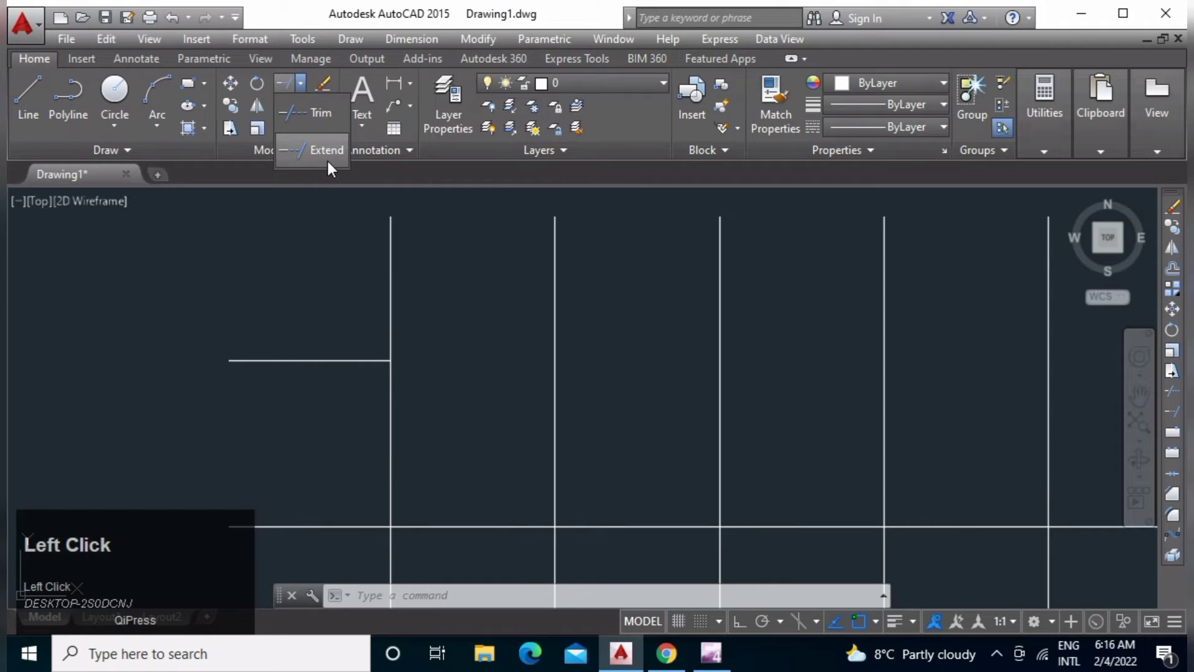
left_click(328, 163)
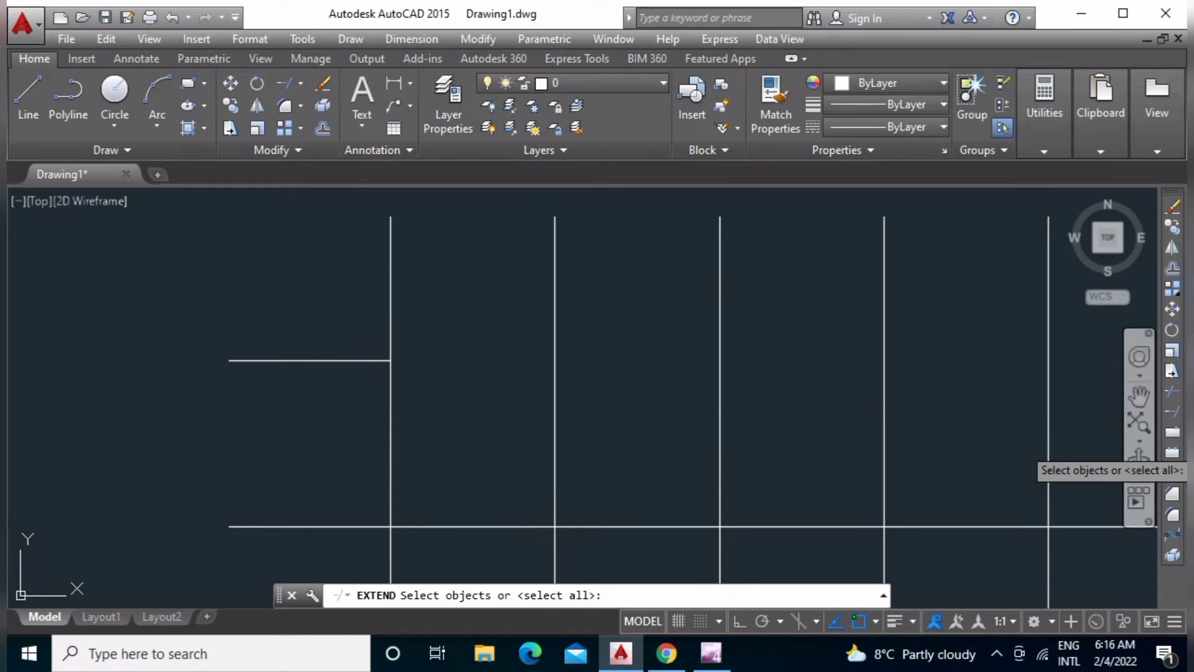
key("Escape")
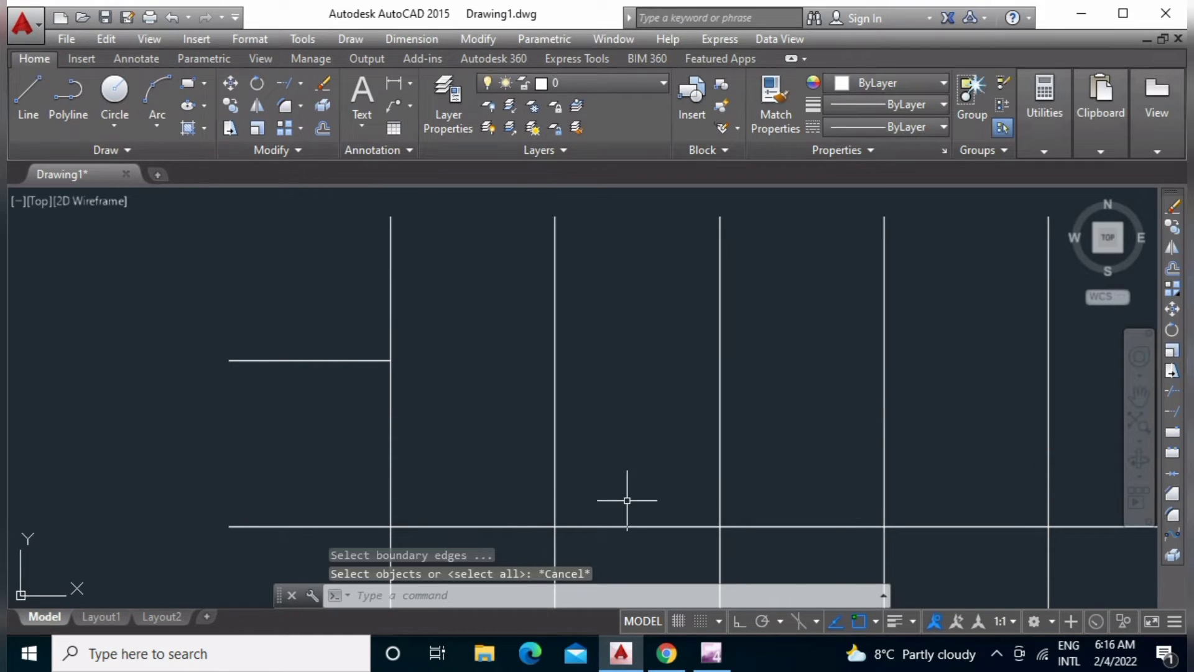
Extend the shortened top horizontal to the second vertical, using all objects as boundary edges.
type("EX")
key("space")
key("space")
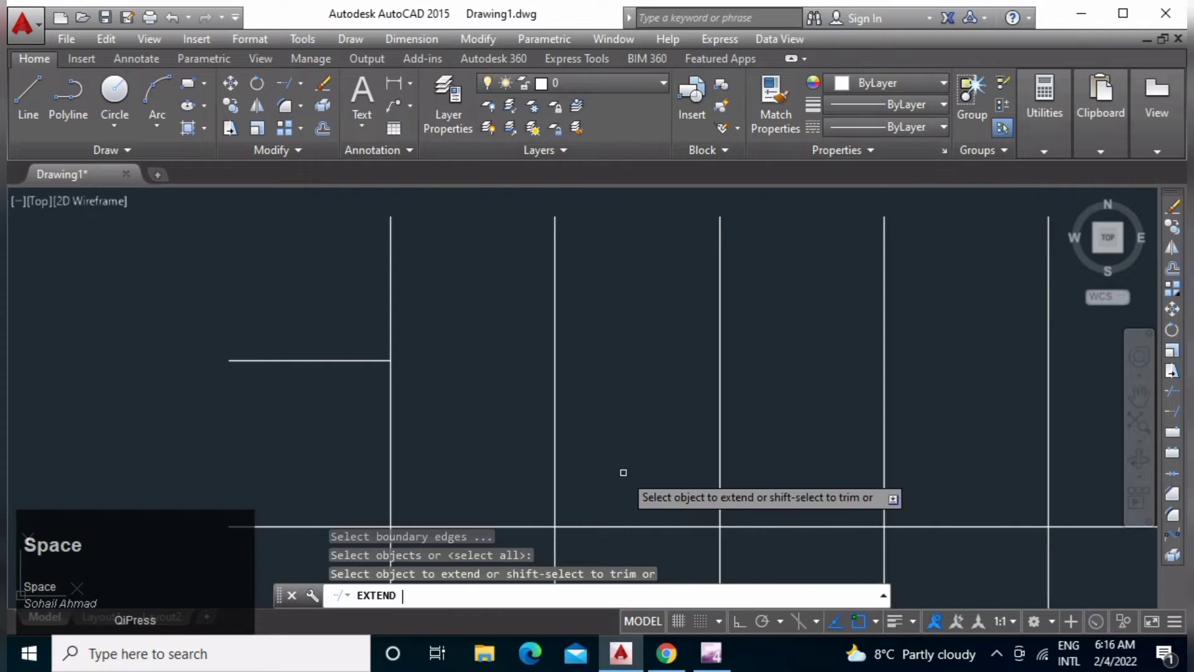
scroll(460, 376, "down", 3)
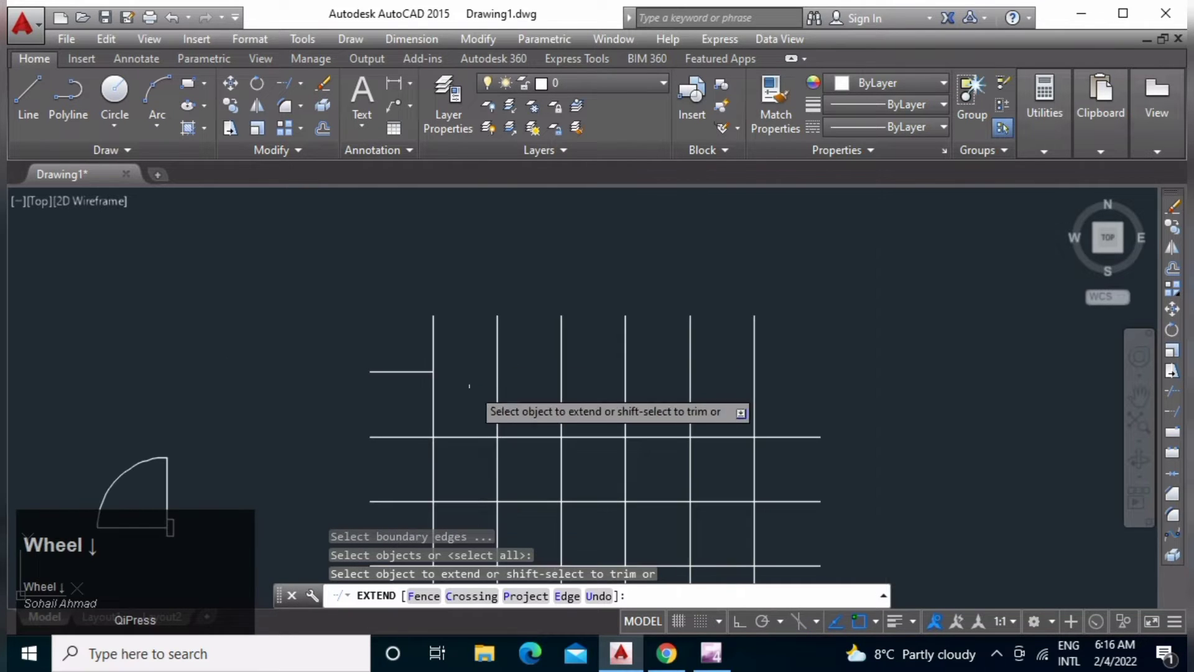
middle_click_drag(504, 402, 441, 407)
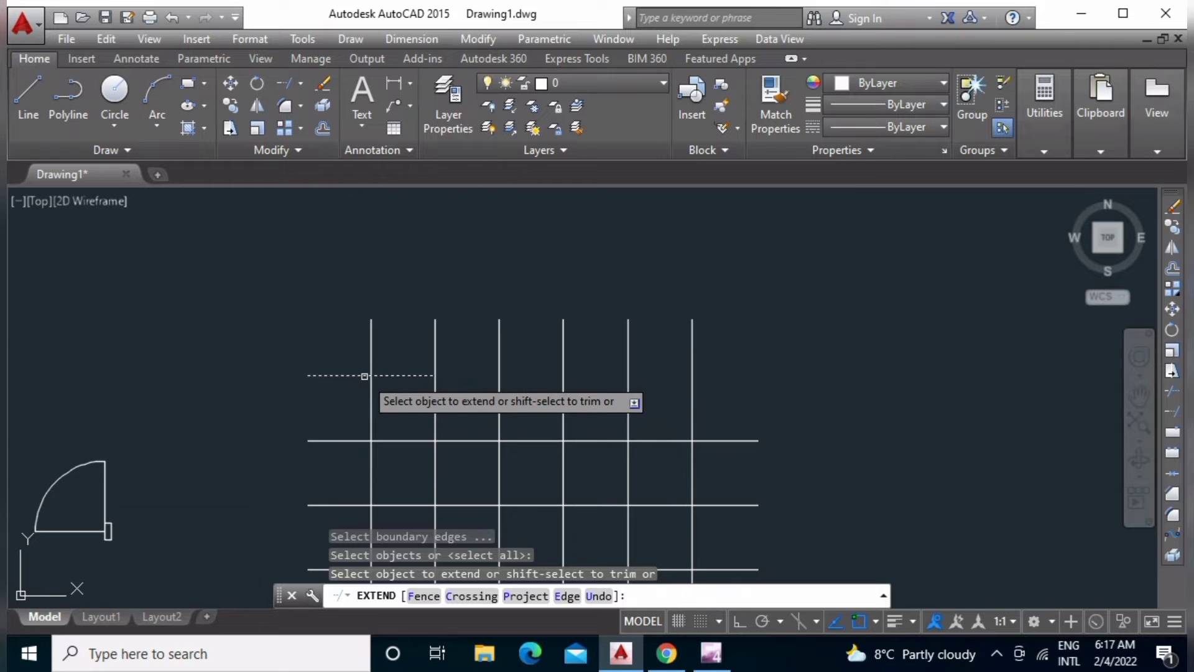
scroll(365, 375, "up", 3)
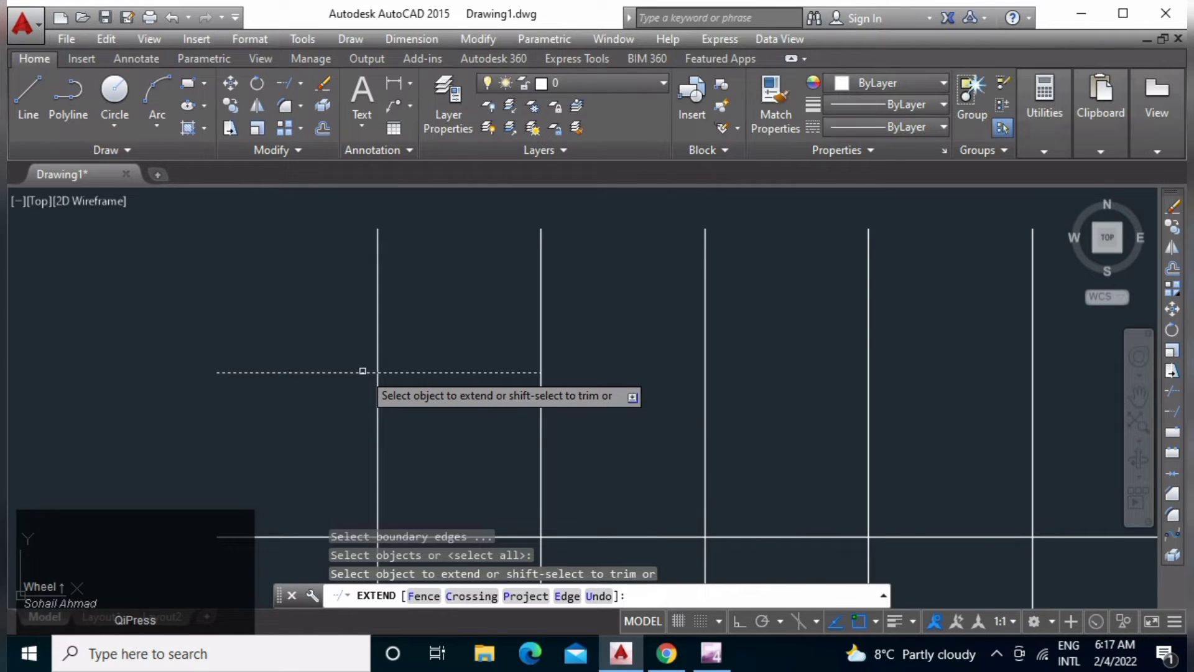
left_click(362, 371)
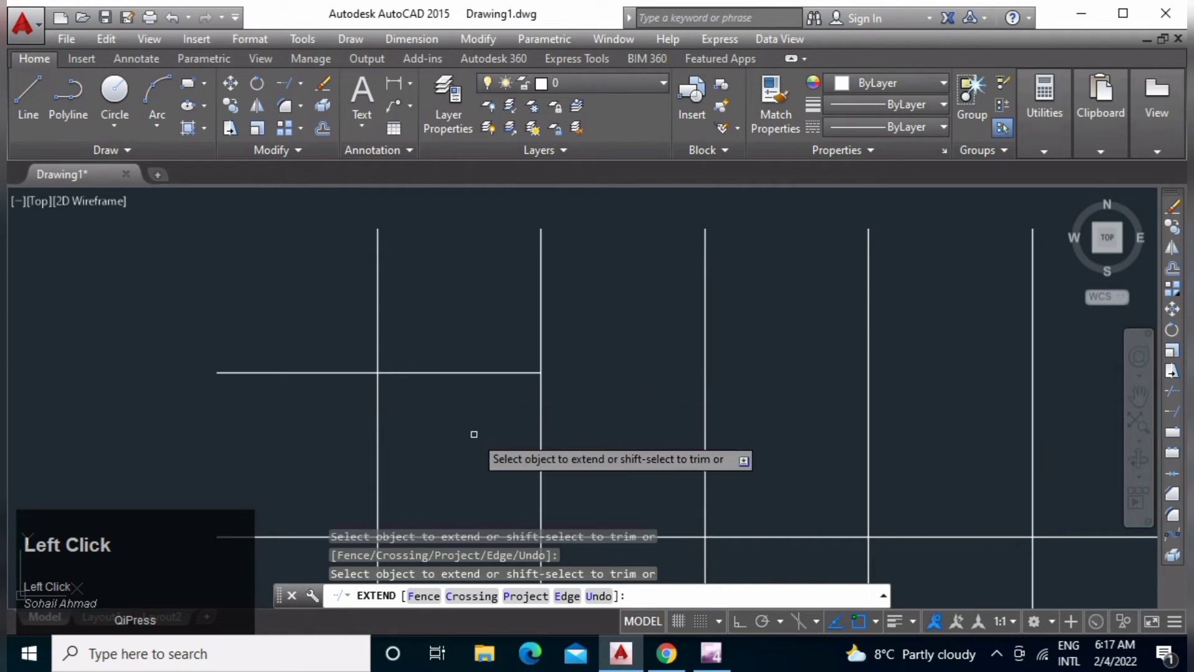
Extend the top horizontal onward, one vertical at a time, until it meets the rightmost vertical of the grid.
left_click(521, 372)
left_click(712, 372)
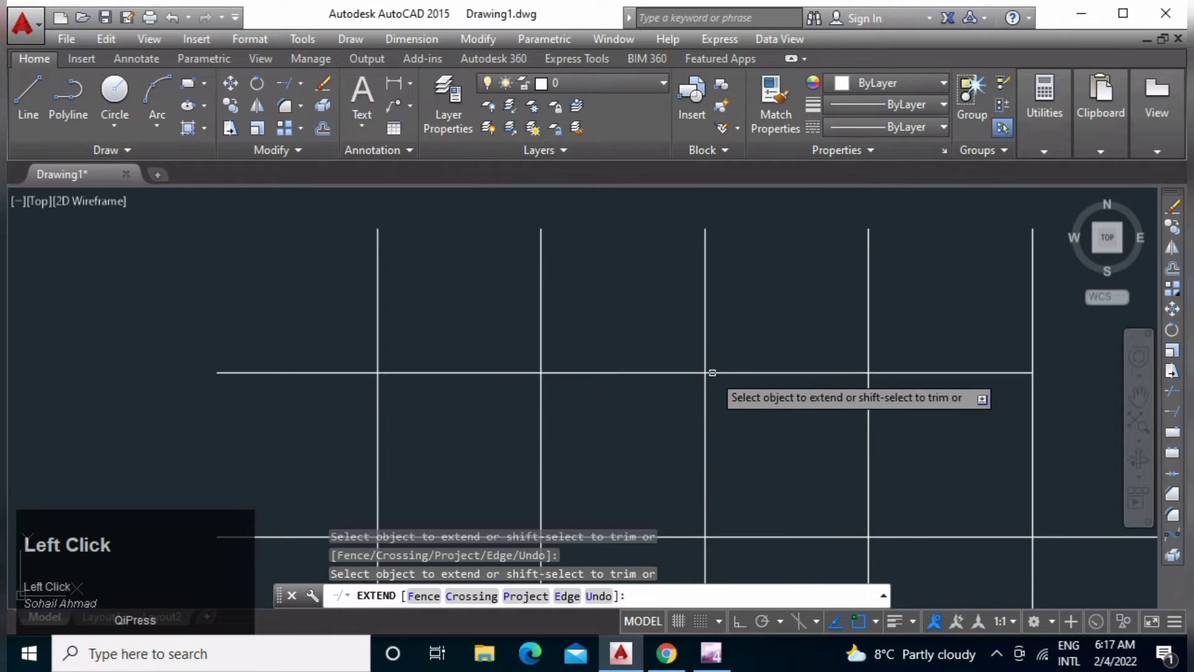
scroll(917, 374, "down", 4)
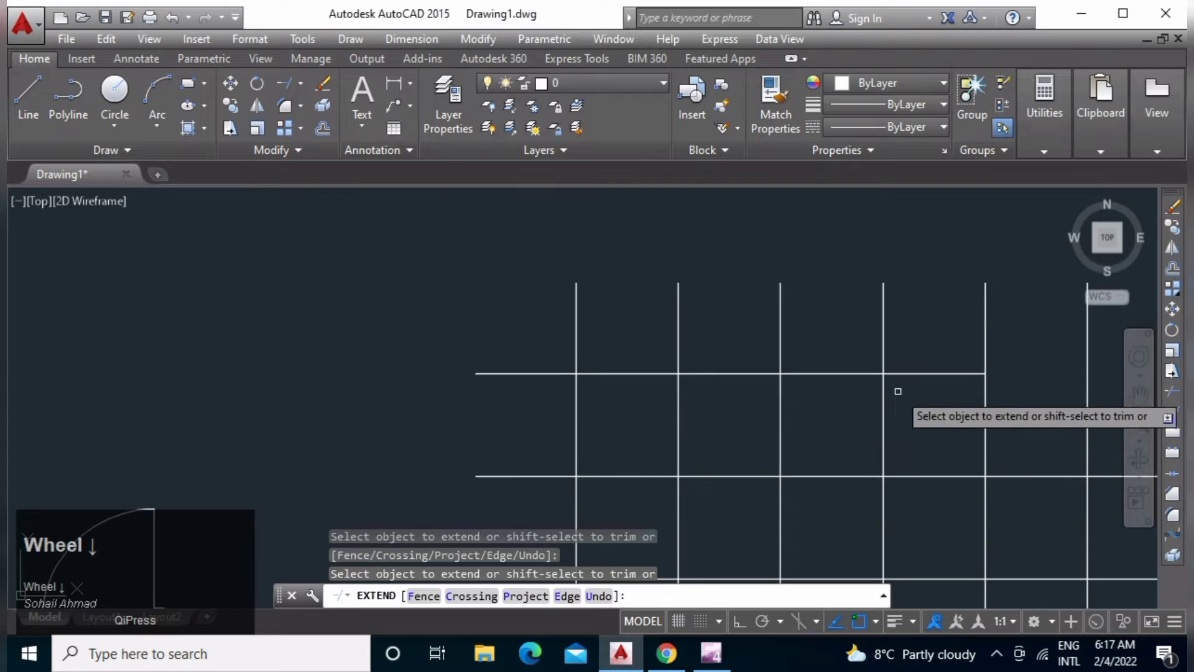
middle_click_drag(725, 394, 491, 416)
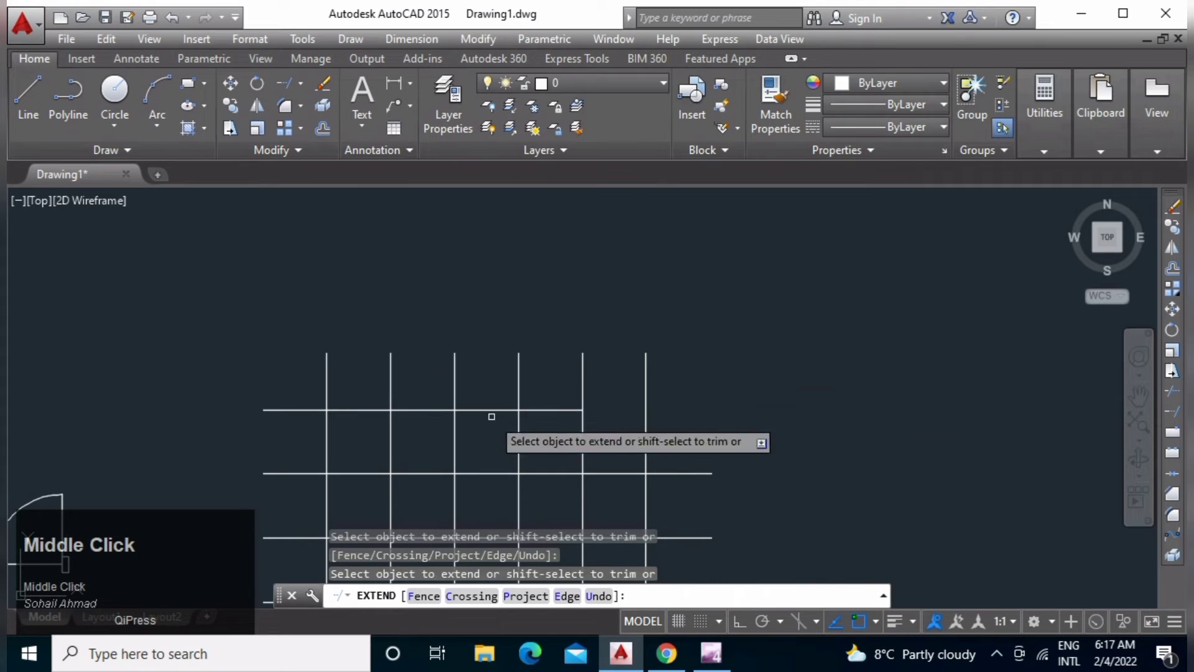
left_click(540, 408)
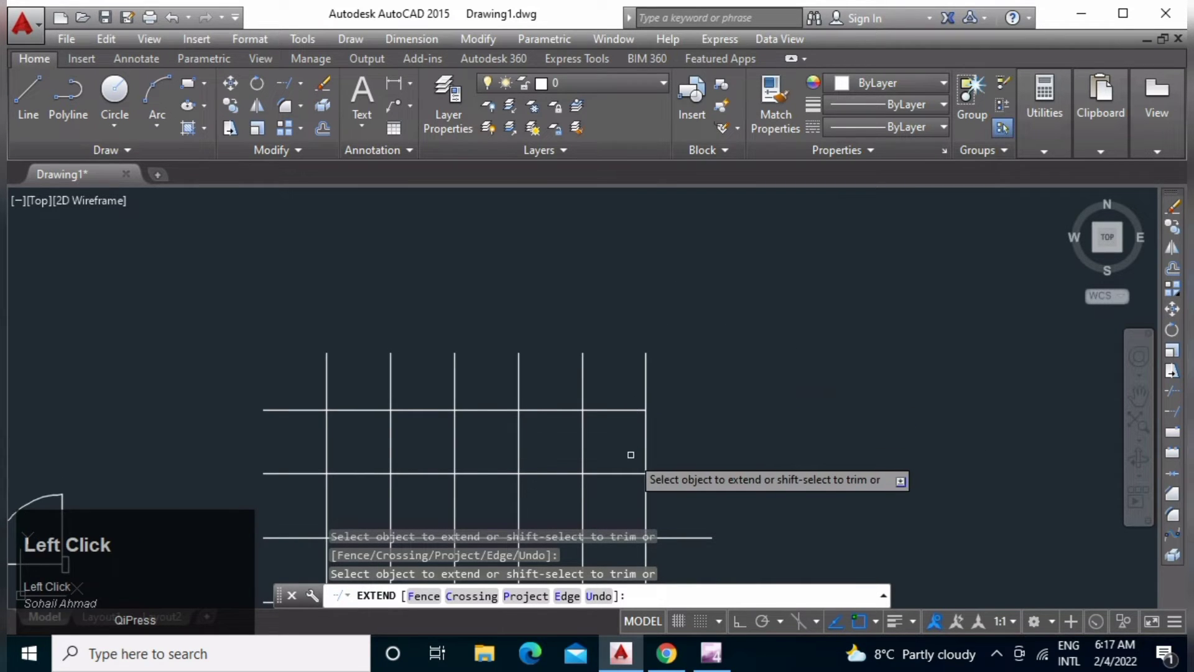
scroll(645, 445, "up", 6)
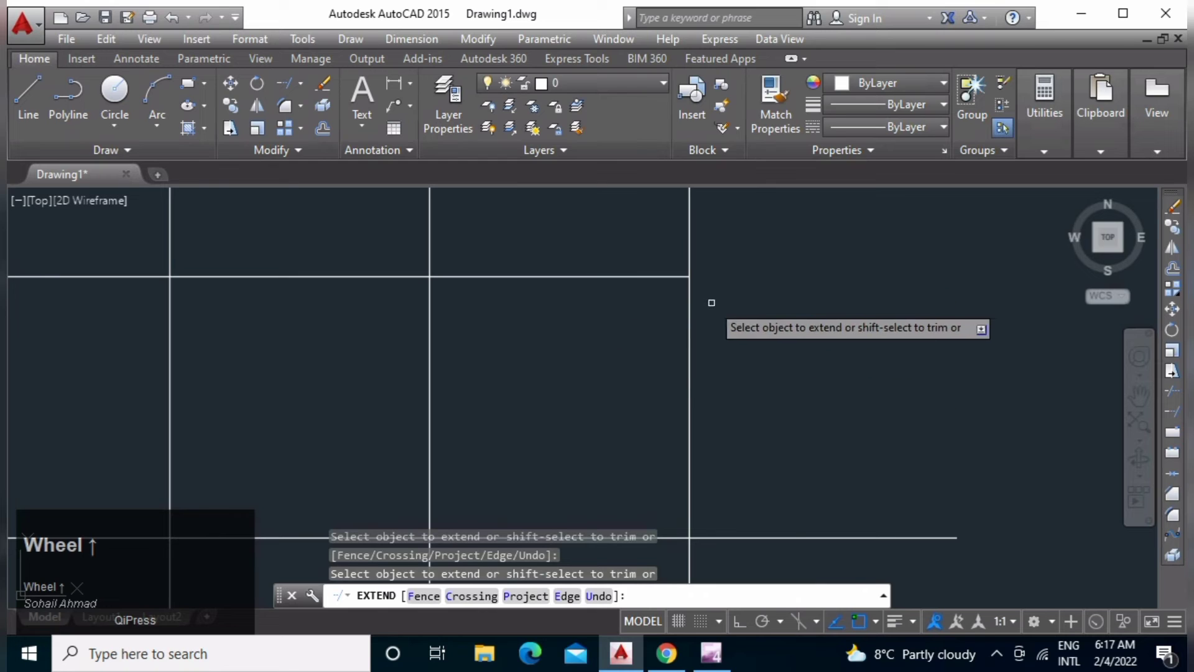
scroll(856, 343, "down", 2)
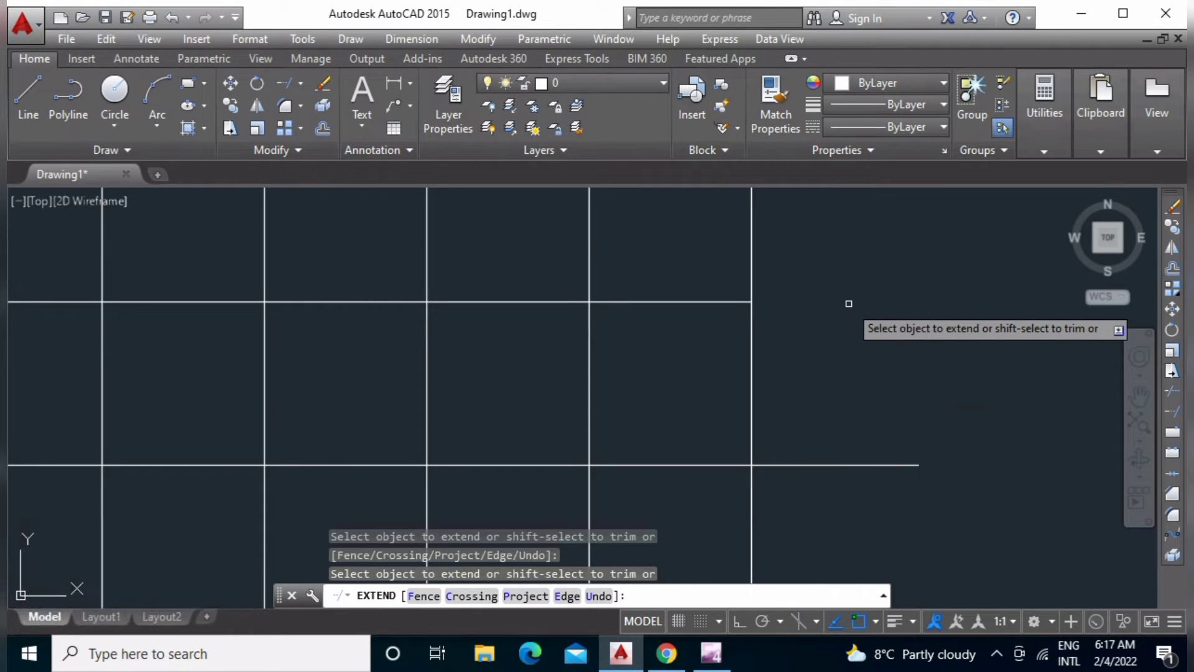
Draw a vertical line upward from the right end of the second horizontal to above the level of the top horizontal.
middle_click_drag(668, 386, 699, 413)
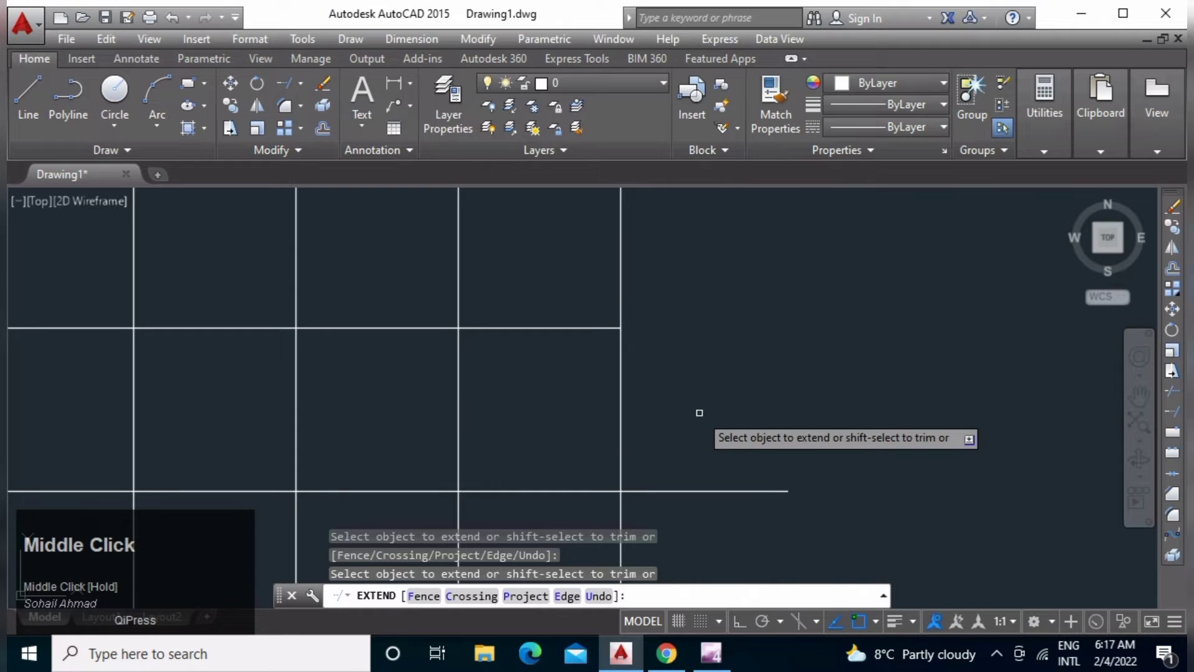
key("space")
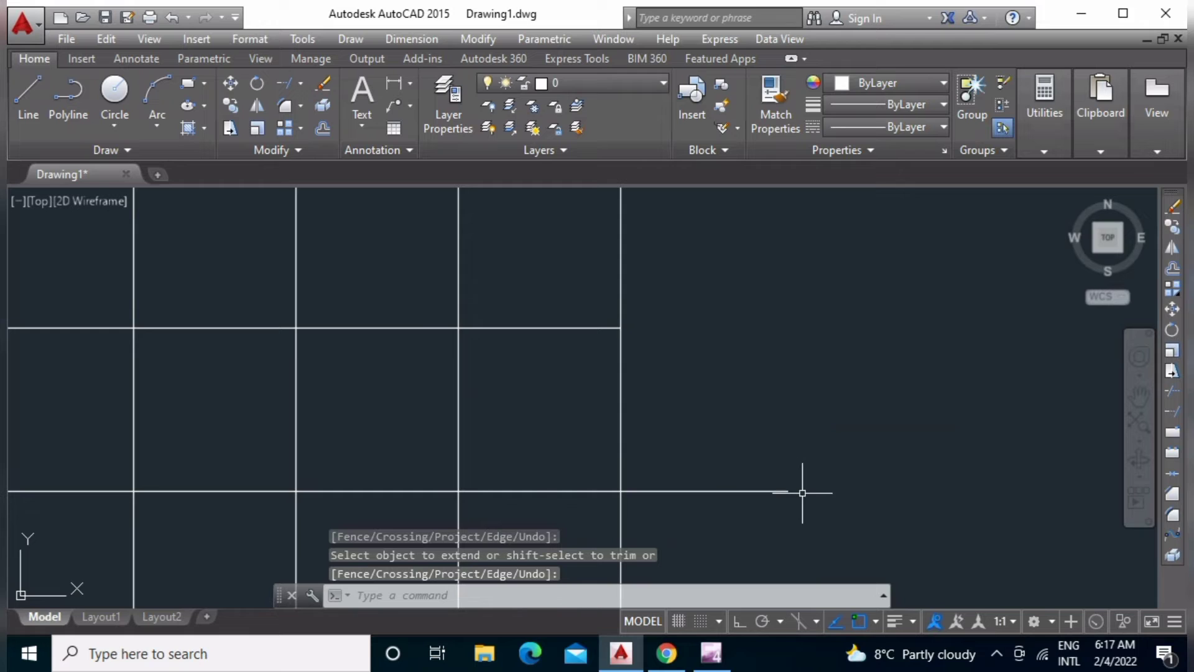
type("l")
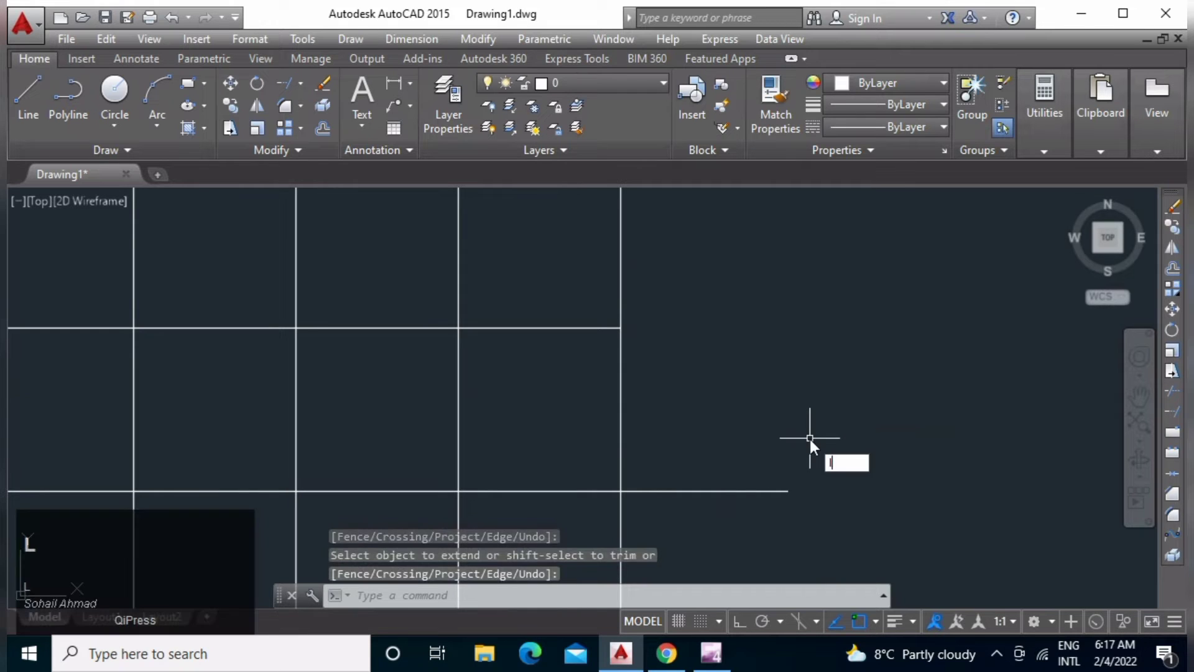
key("space")
left_click(787, 491)
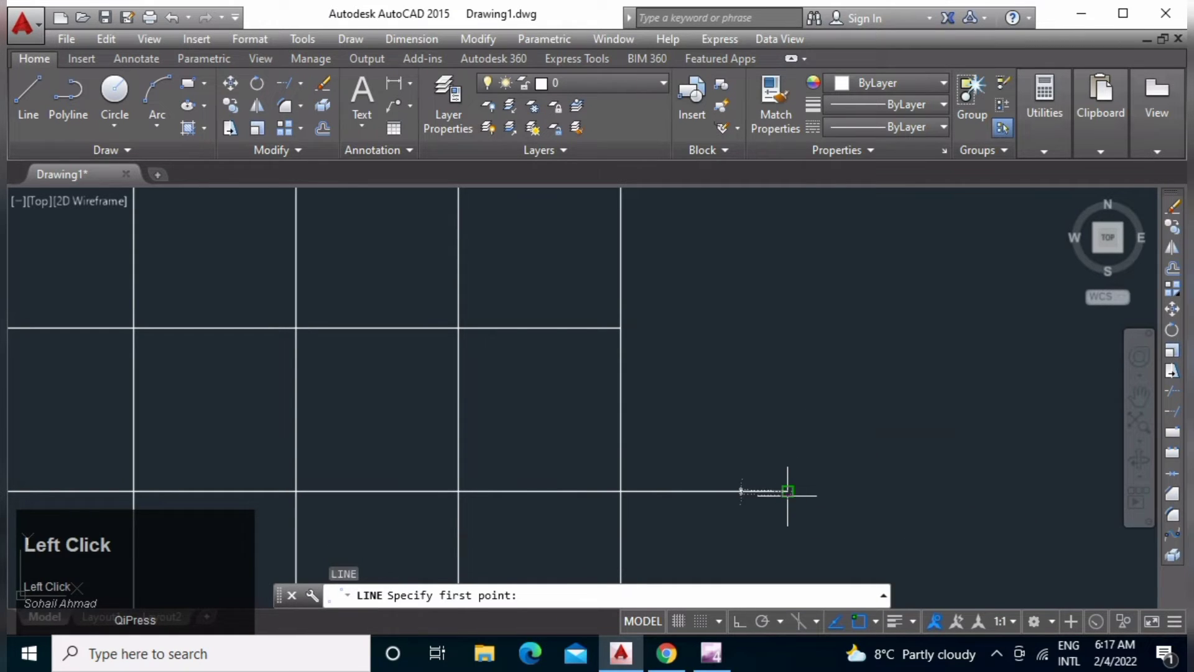
left_click(787, 235)
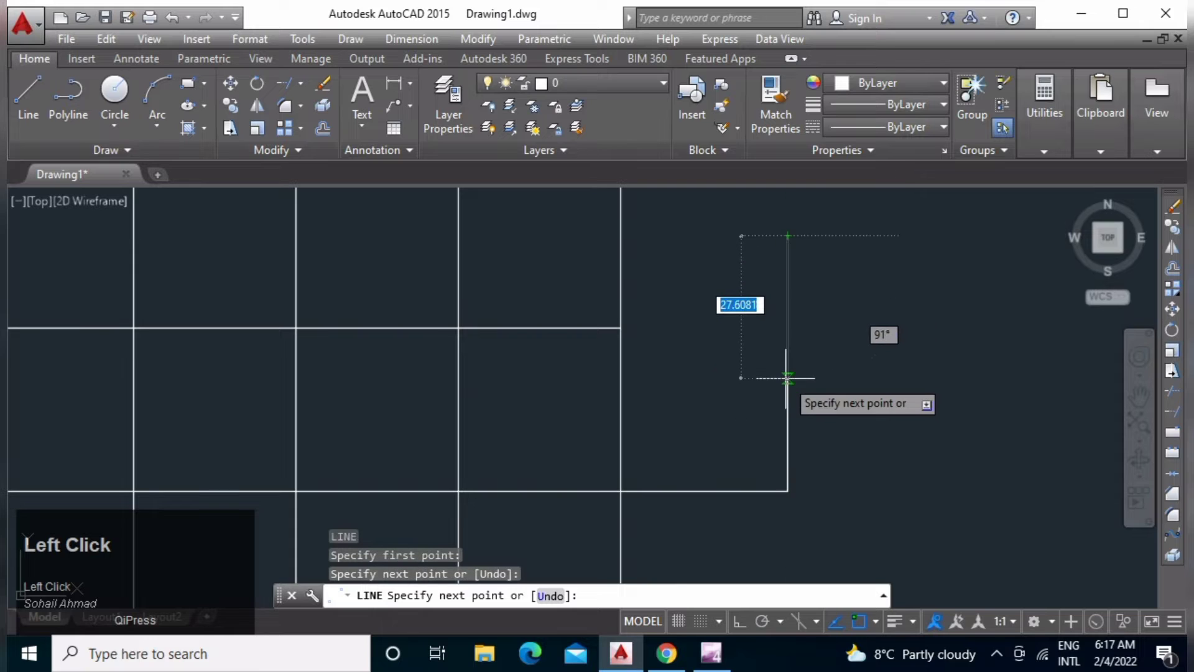
key("space")
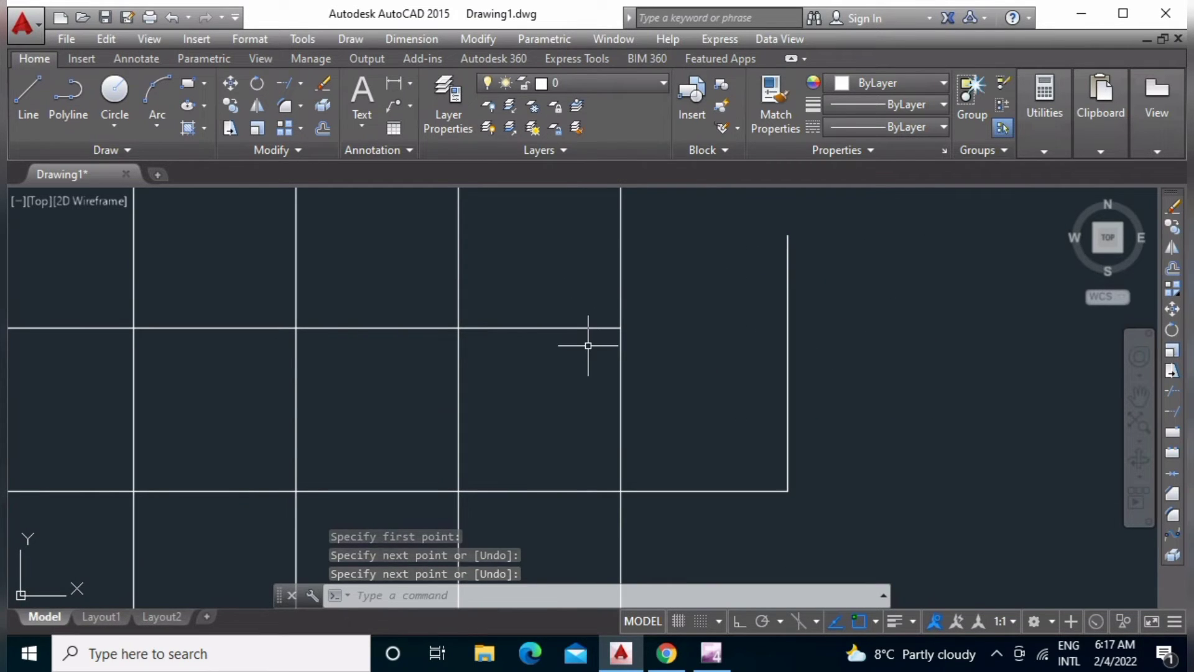
Extend the top horizontal to the new short vertical, using all objects as boundary edges.
type("EX")
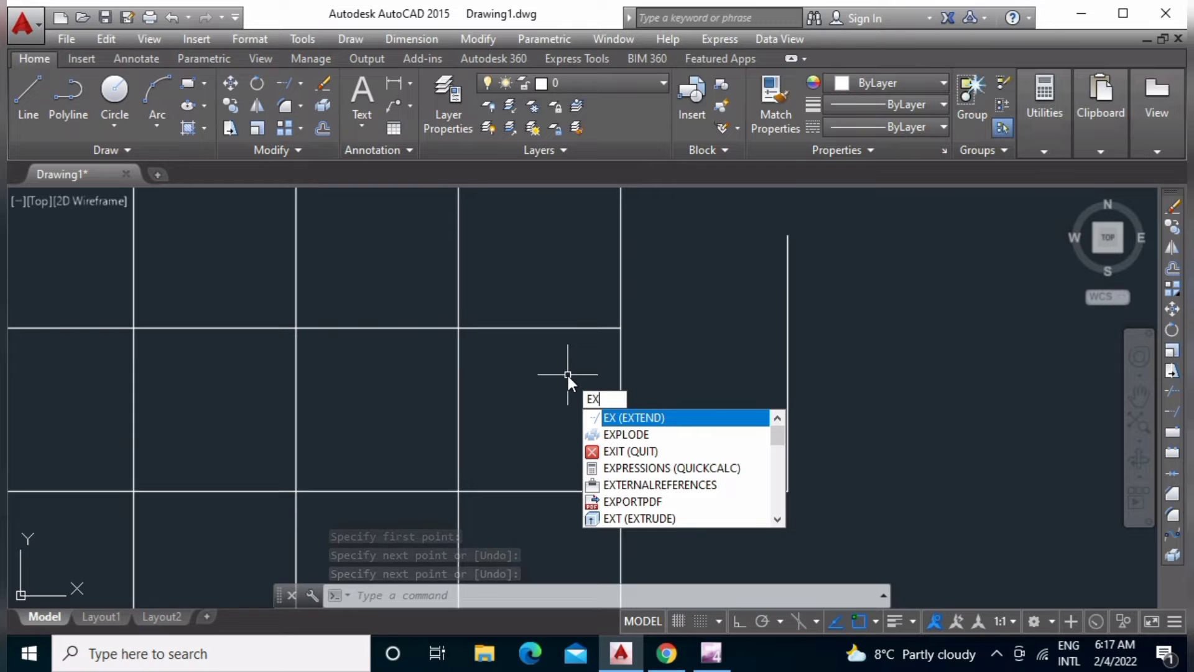
key("space")
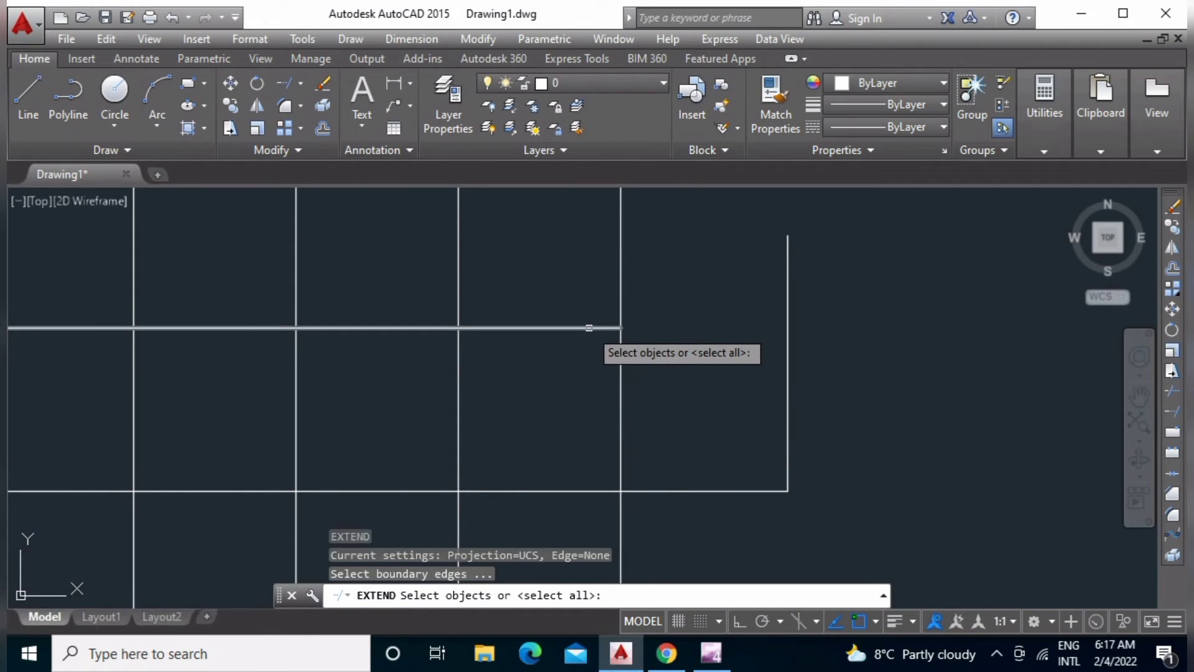
key("space")
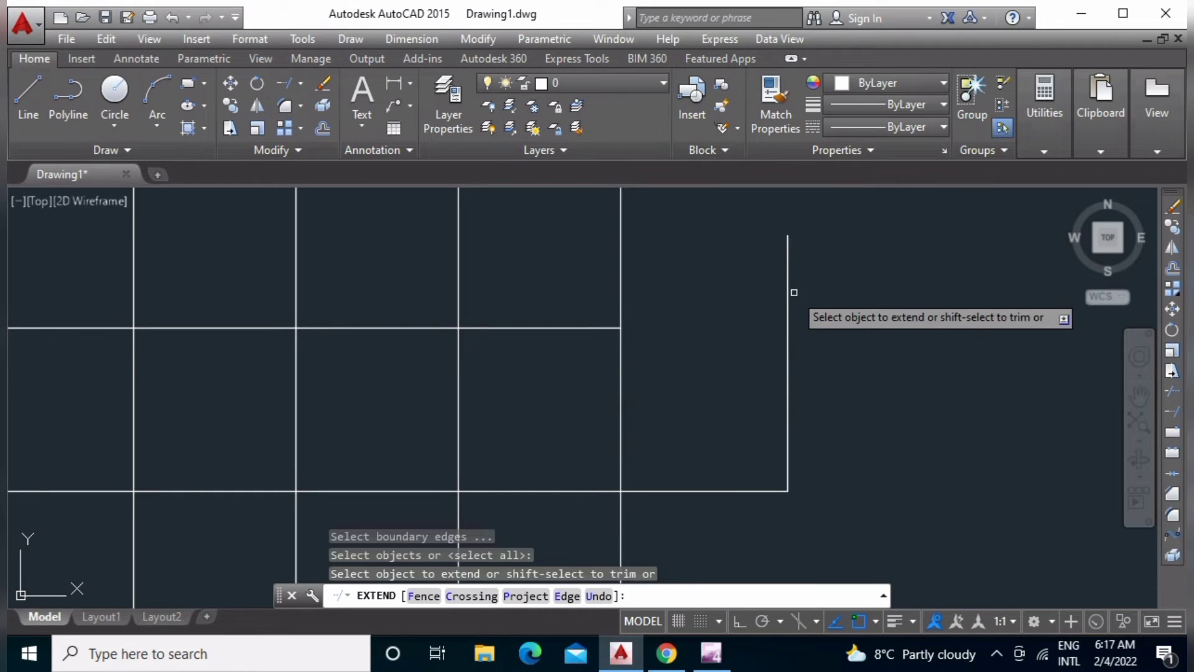
left_click(602, 326)
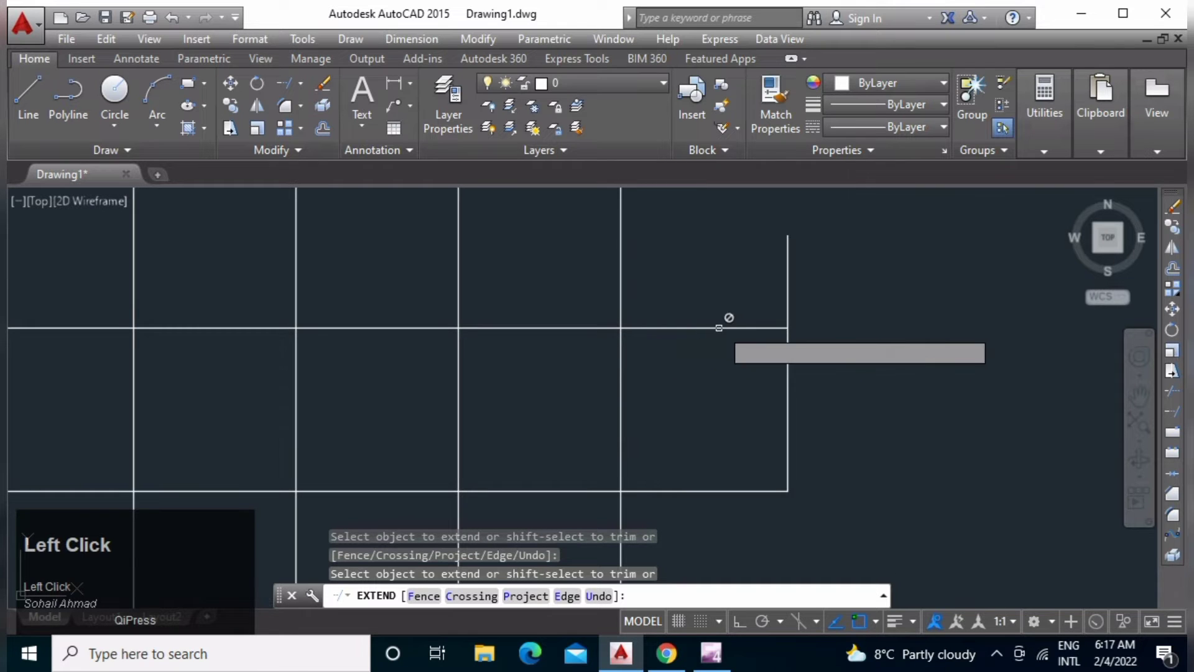
Extend the top horizontal beyond the short vertical to the distant vertical line far right of the grid.
scroll(831, 390, "down", 4)
mouse_move(831, 389)
middle_mouse_down()
mouse_move(627, 418)
mouse_move(591, 375)
mouse_move(603, 305)
middle_mouse_up()
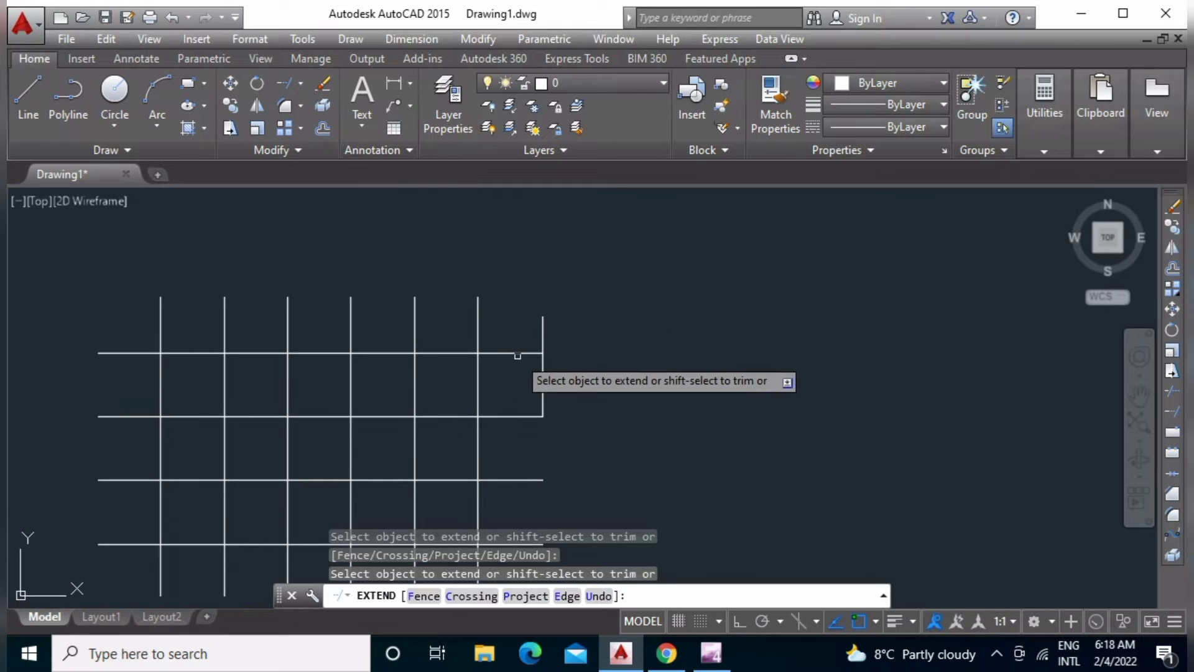
scroll(519, 353, "down", 5)
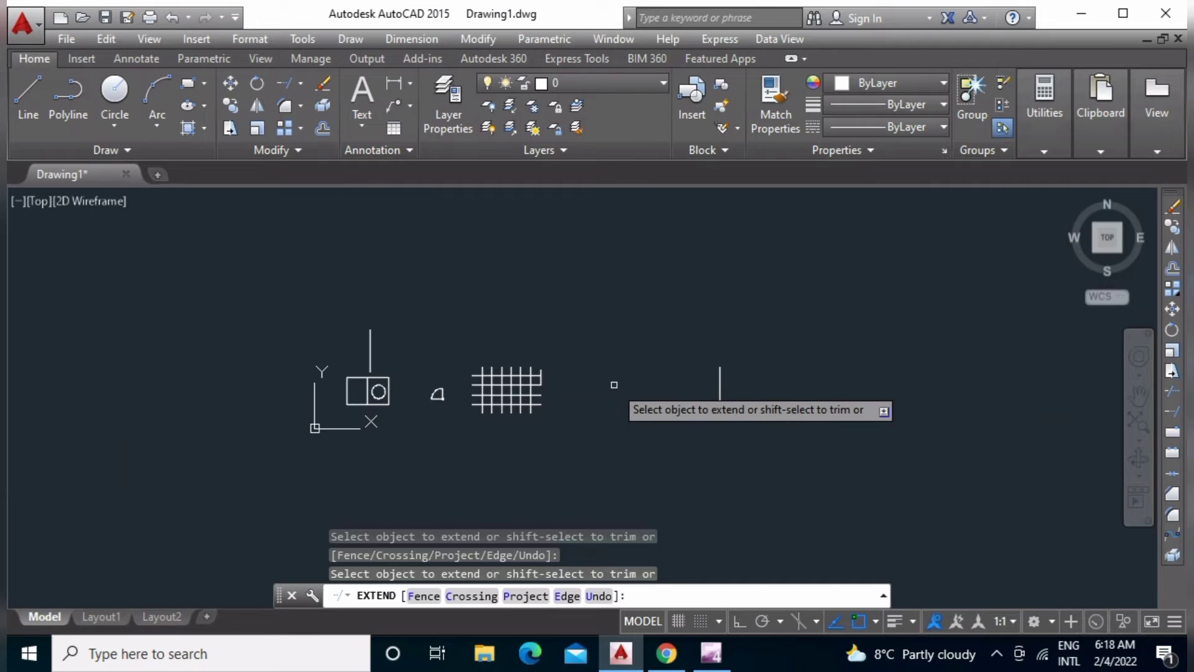
scroll(641, 390, "up", 3)
scroll(641, 390, "up", 2)
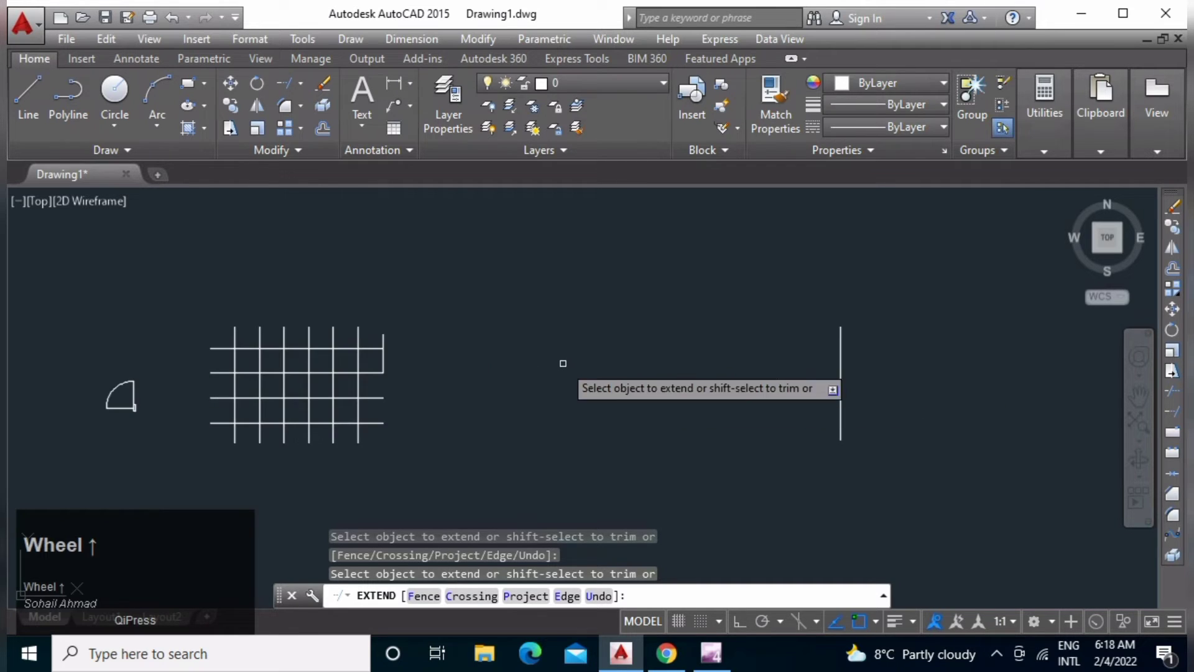
left_click(374, 347)
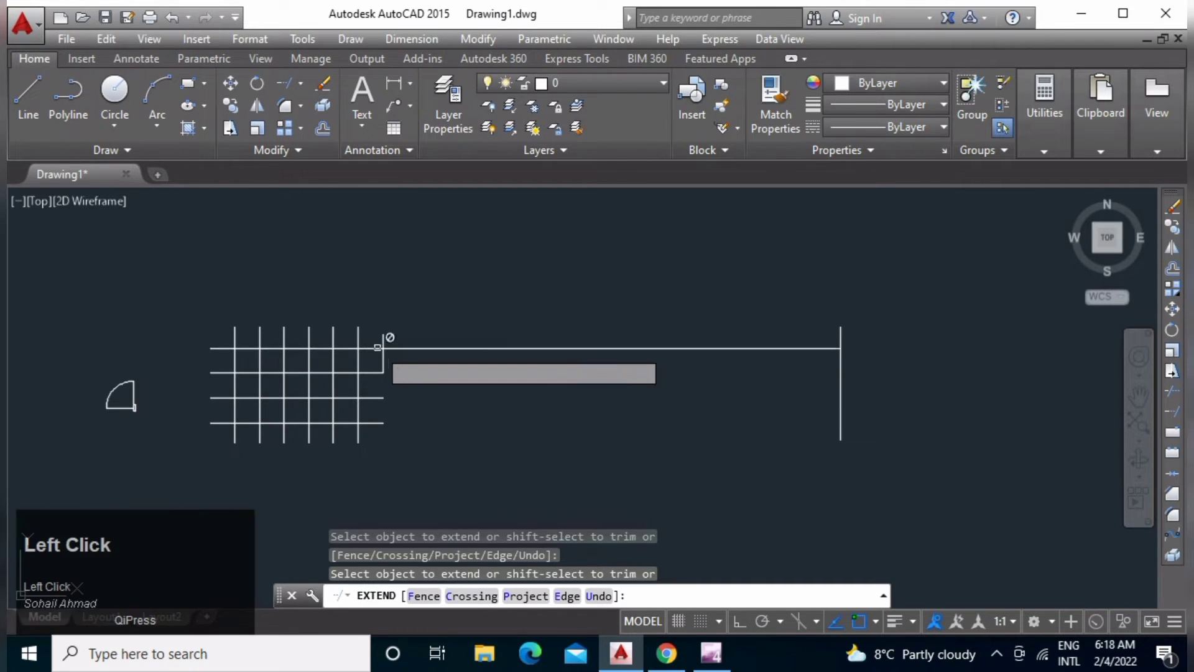
key("space")
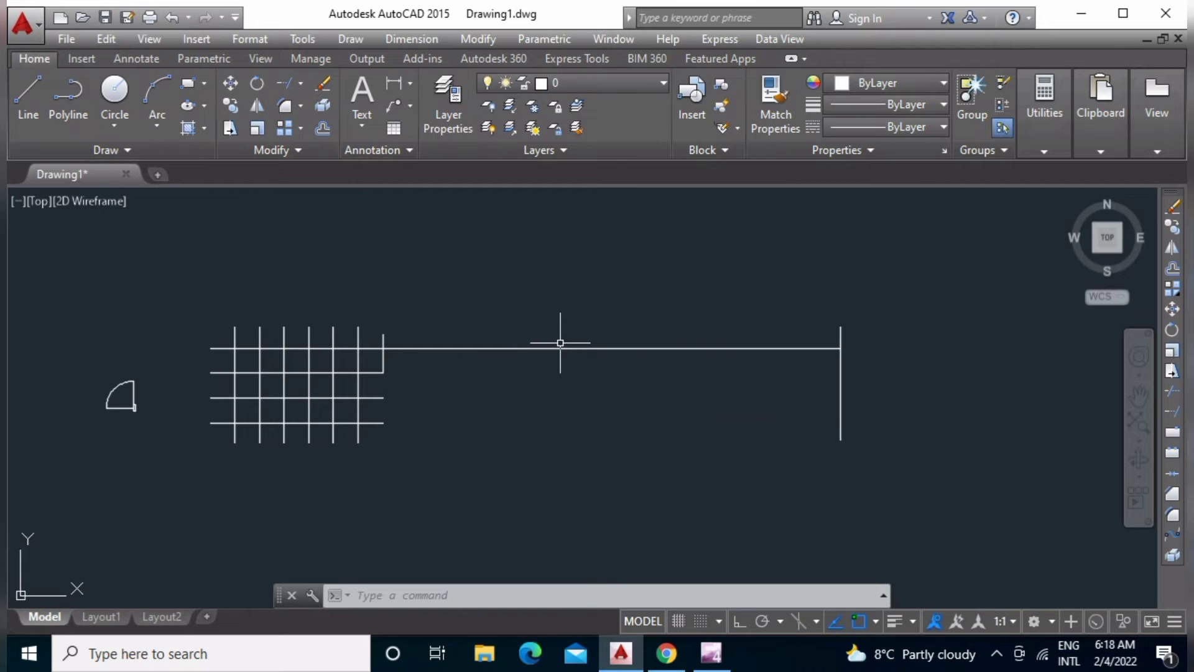
Erase the distant vertical line at the far end of the extended top horizontal.
left_click(898, 342)
left_click(829, 437)
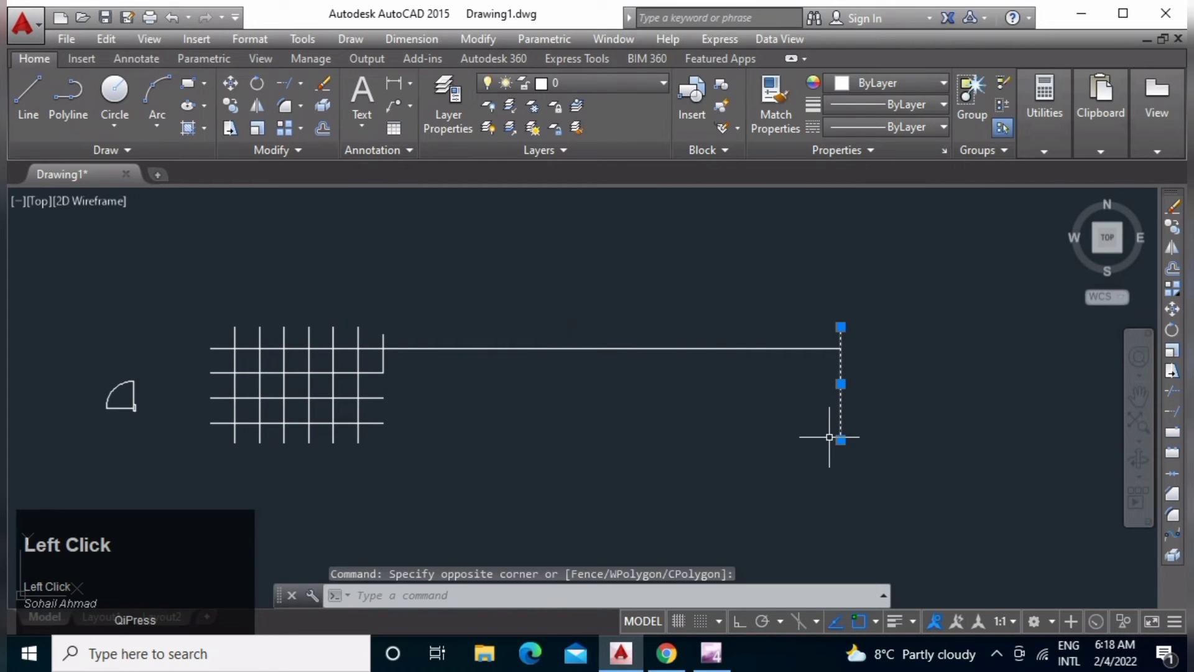
key("Delete")
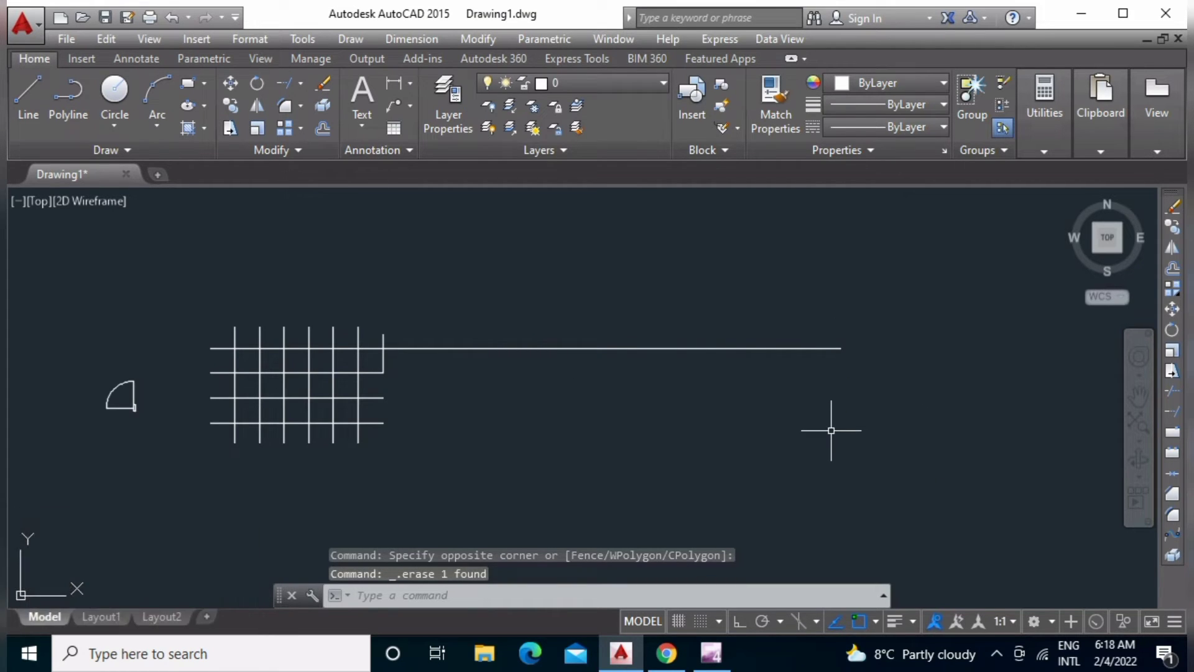
Trim the top horizontal back to the short added vertical, using all objects as cutting edges, and erase that short vertical.
type("tr")
key("space")
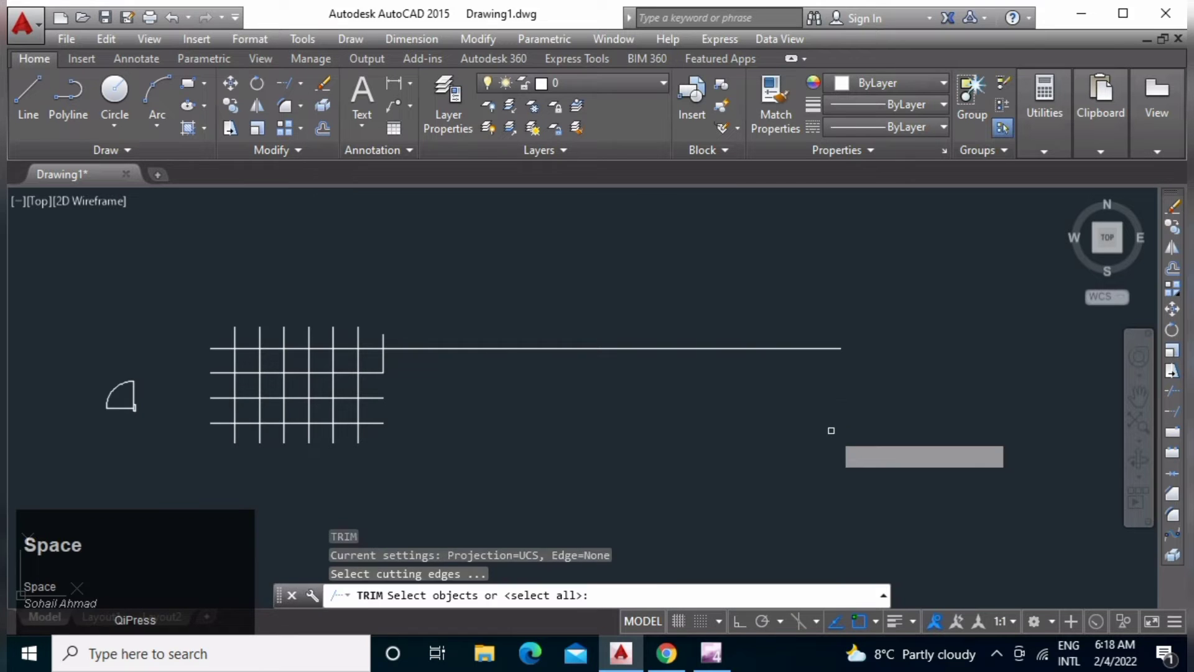
key("space")
left_click(817, 347)
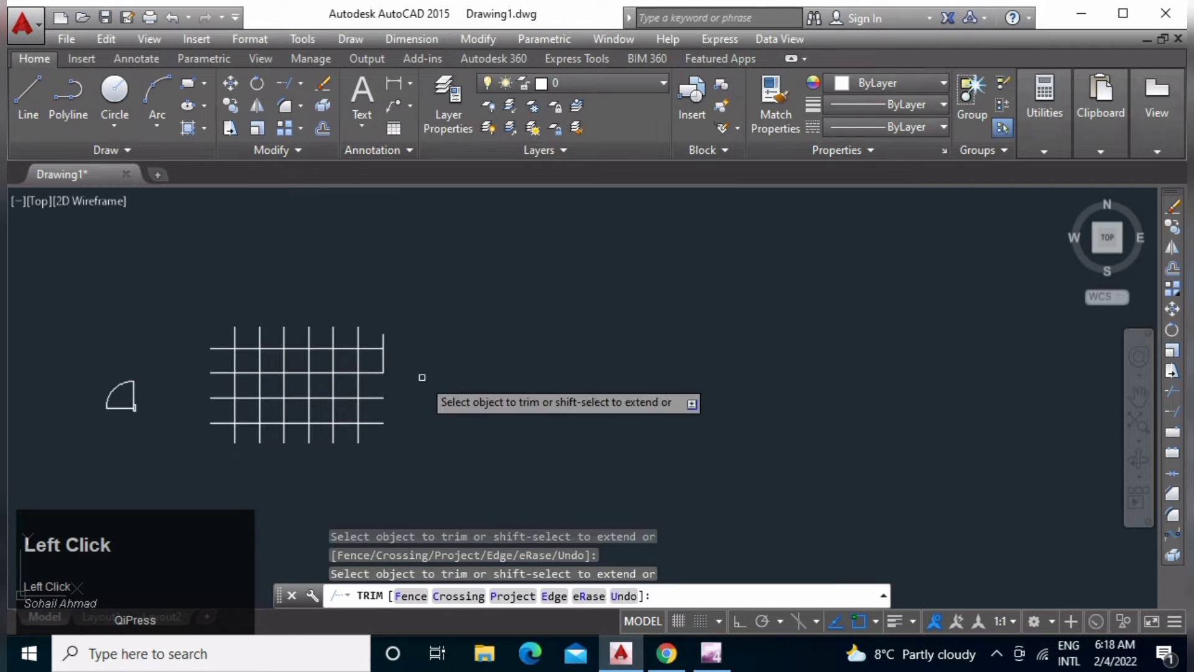
middle_click_drag(421, 376, 460, 401)
key("space")
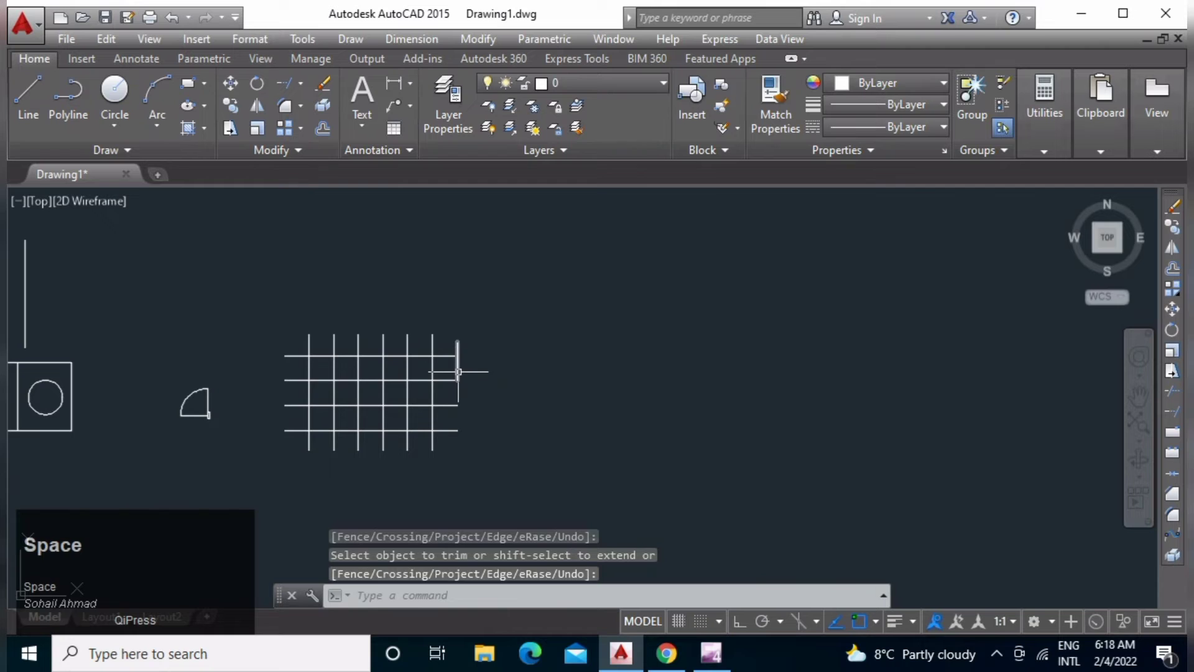
left_click(458, 371)
key("Delete")
Trim the top horizontal's segment between the last two grid verticals, using all objects as cutting edges.
mouse_move(453, 384)
middle_mouse_down()
mouse_move(522, 426)
mouse_move(481, 418)
mouse_move(492, 396)
middle_mouse_up()
scroll(479, 426, "up", 2)
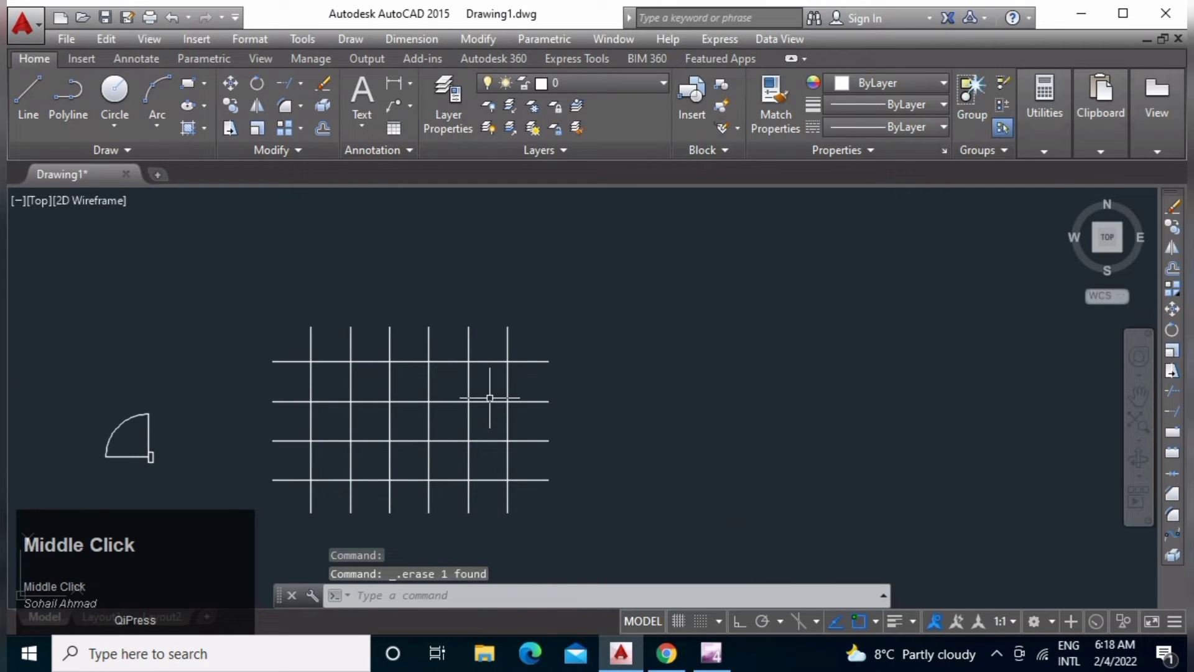
type("tr")
key("space")
key("space")
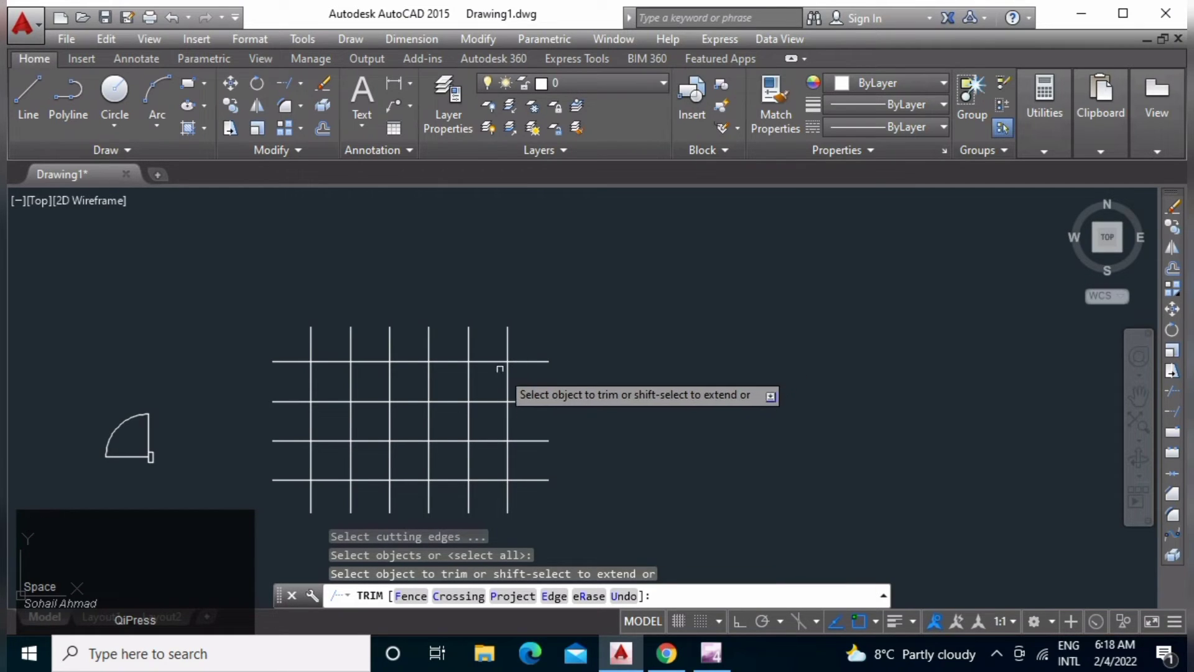
left_click(476, 360)
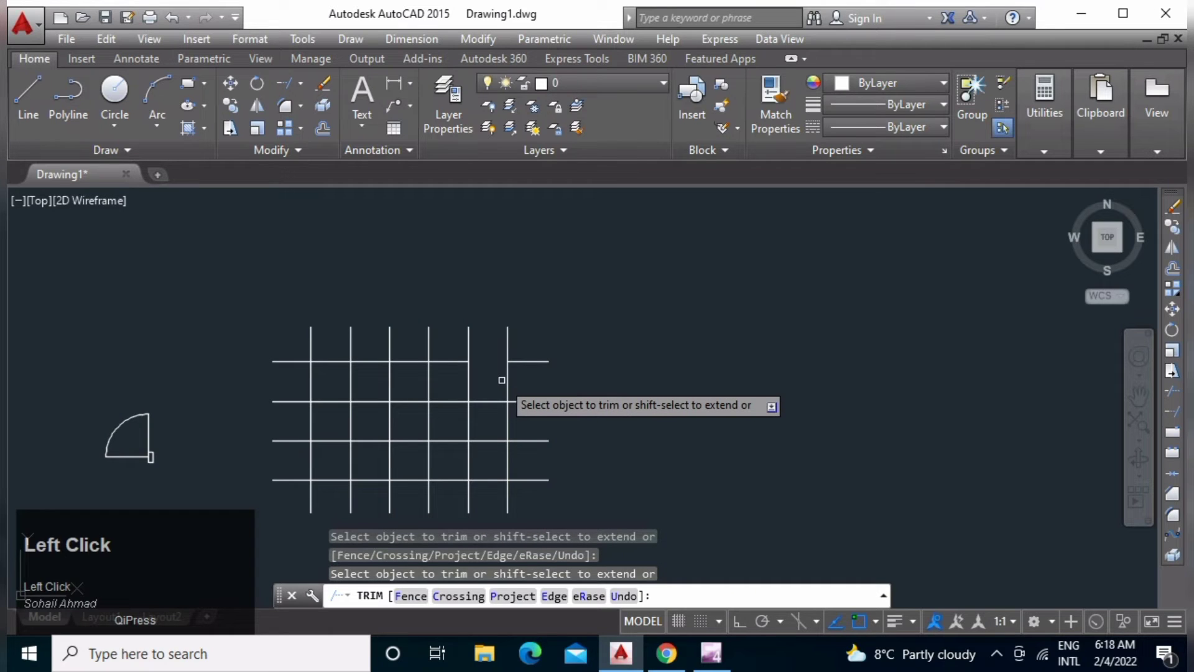
Close the gap between the last two verticals by extending the top horizontal's right piece from within the Trim command.
scroll(507, 376, "up", 4, "shift")
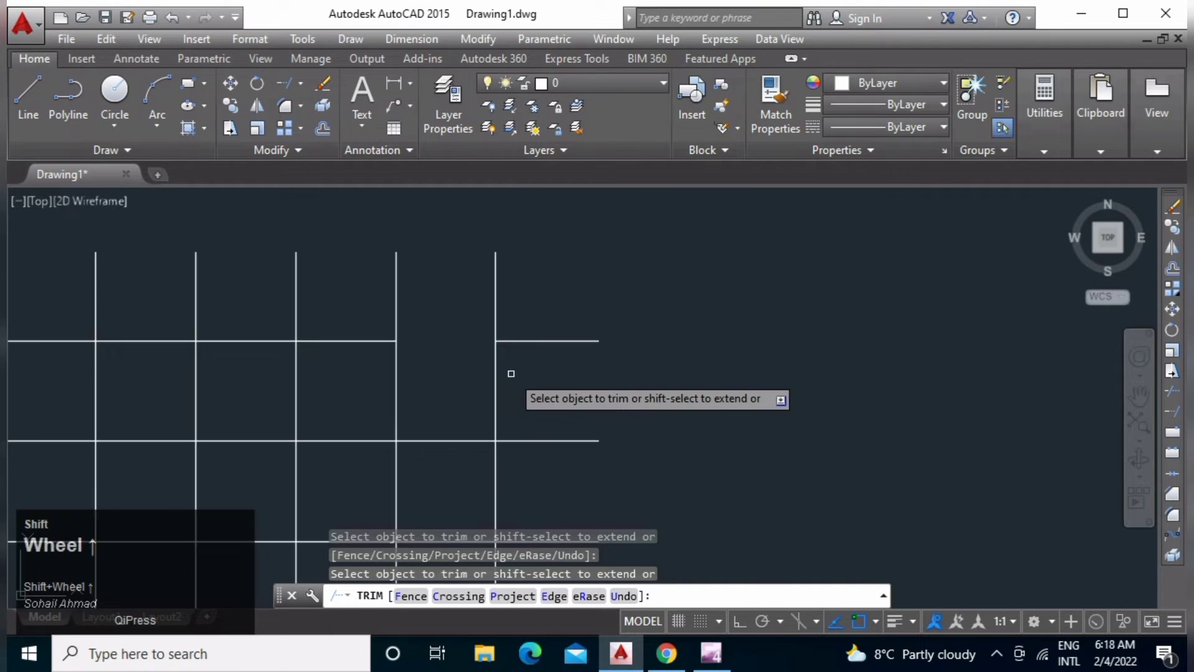
left_click(518, 340)
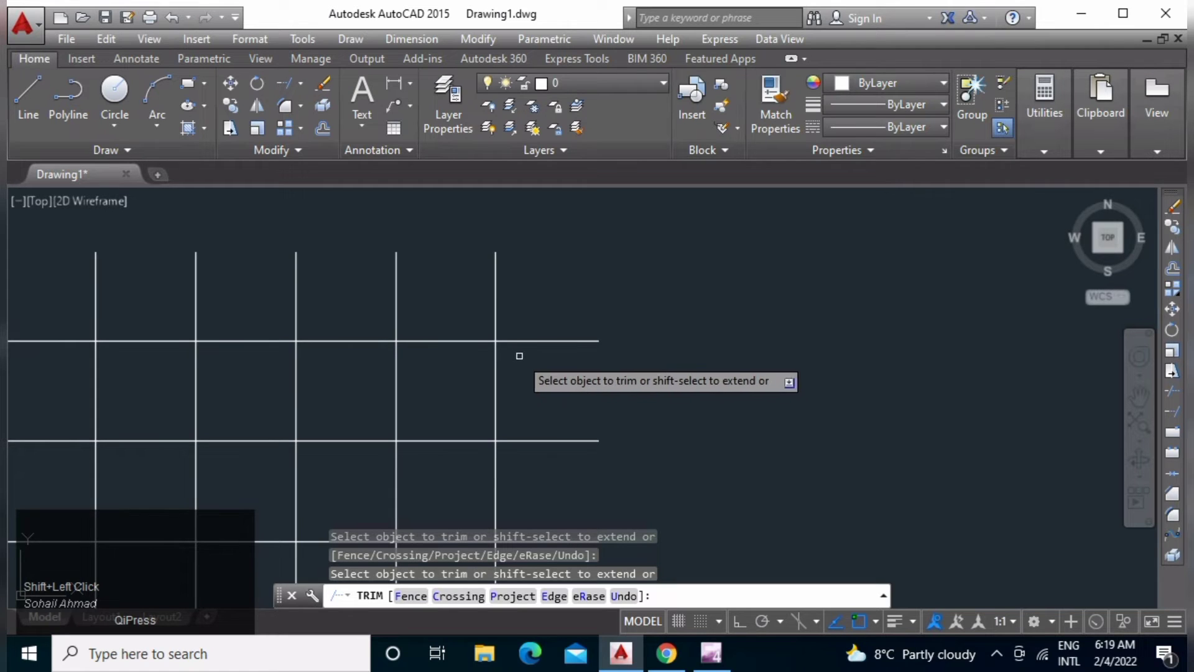
left_click(468, 343)
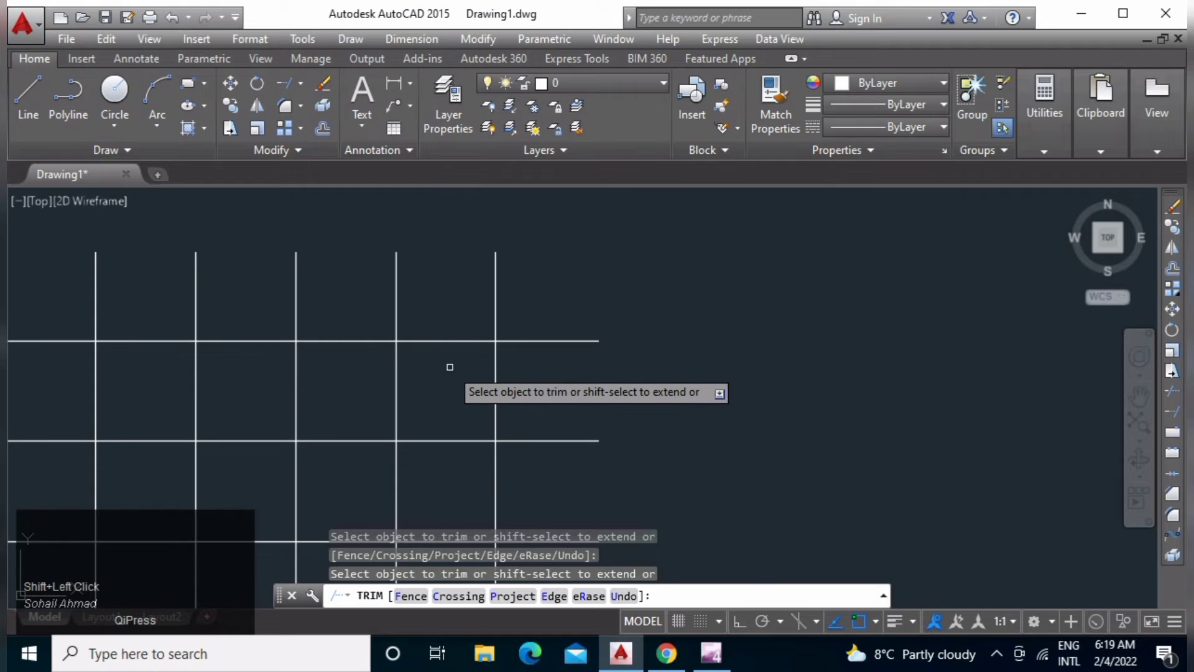
key("Escape")
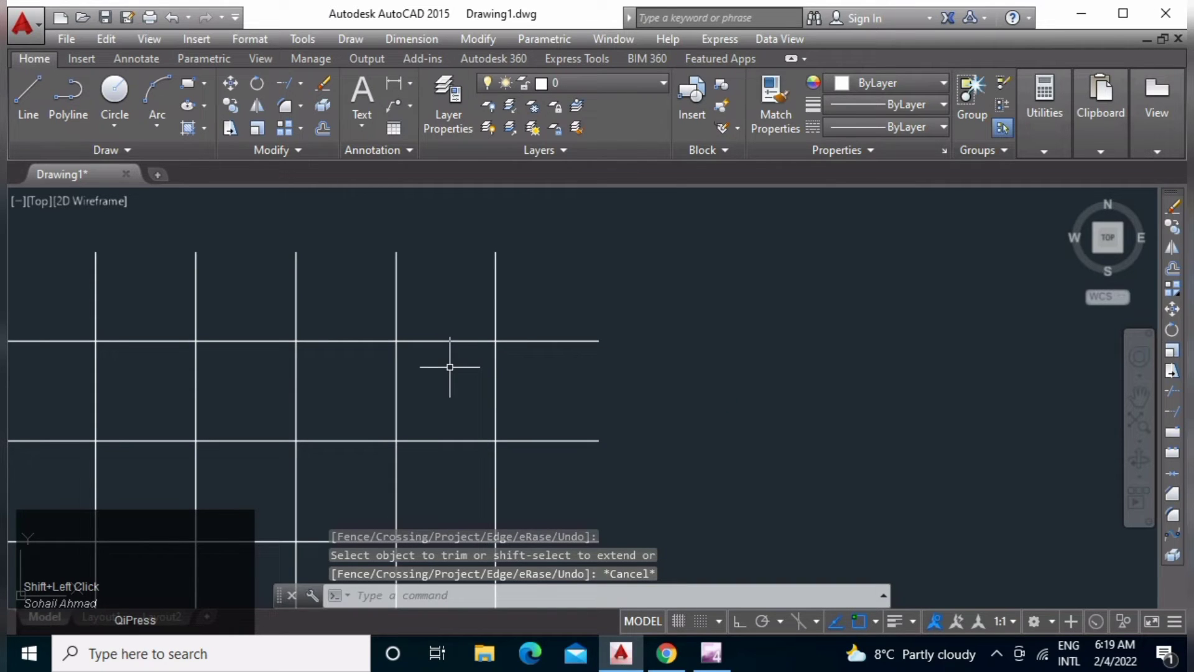
type("ex")
key("space")
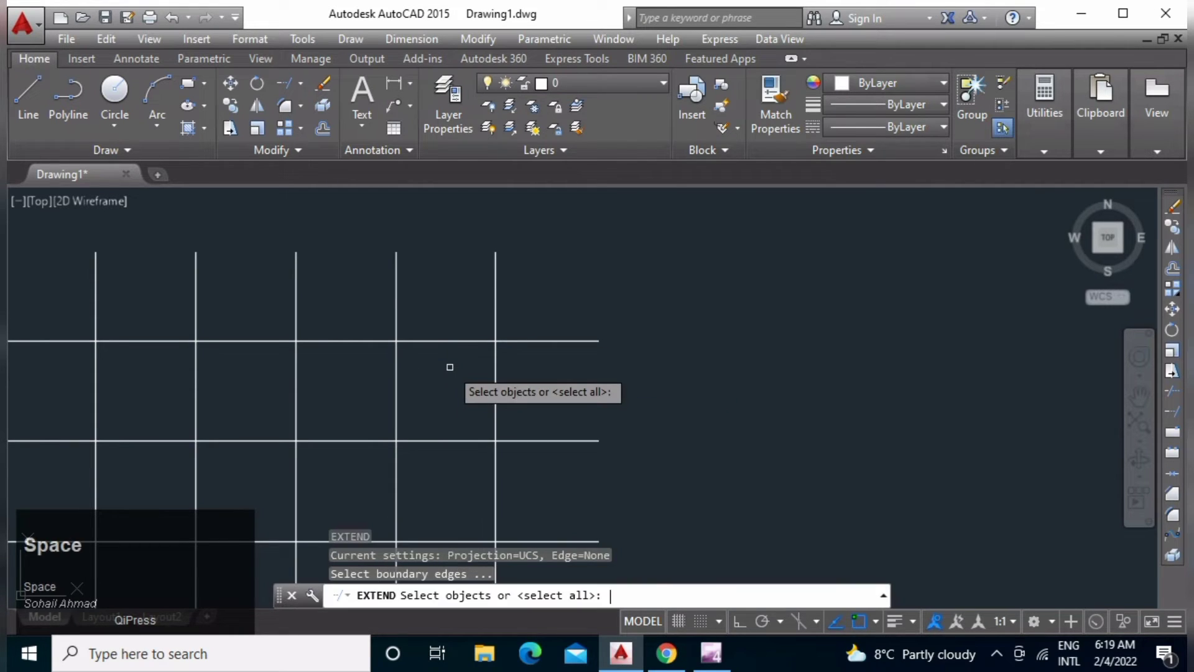
key("space")
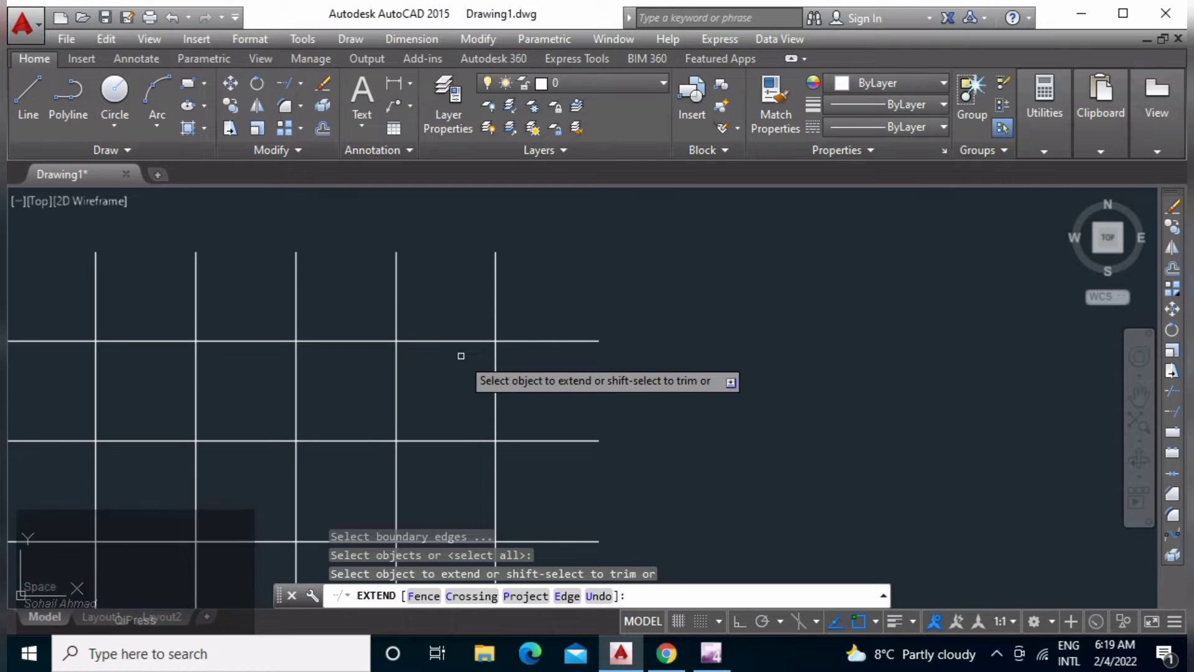
key("Escape")
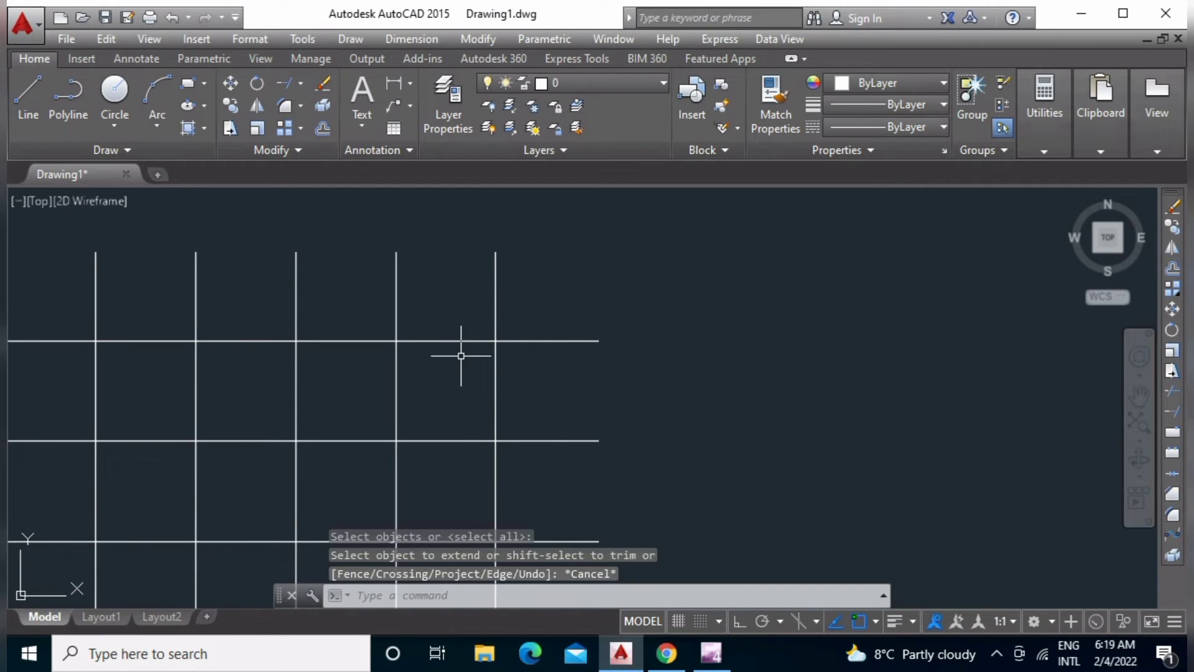
Trim the top horizontal between the last two verticals from within the Extend command, using all objects as edges.
type("ex")
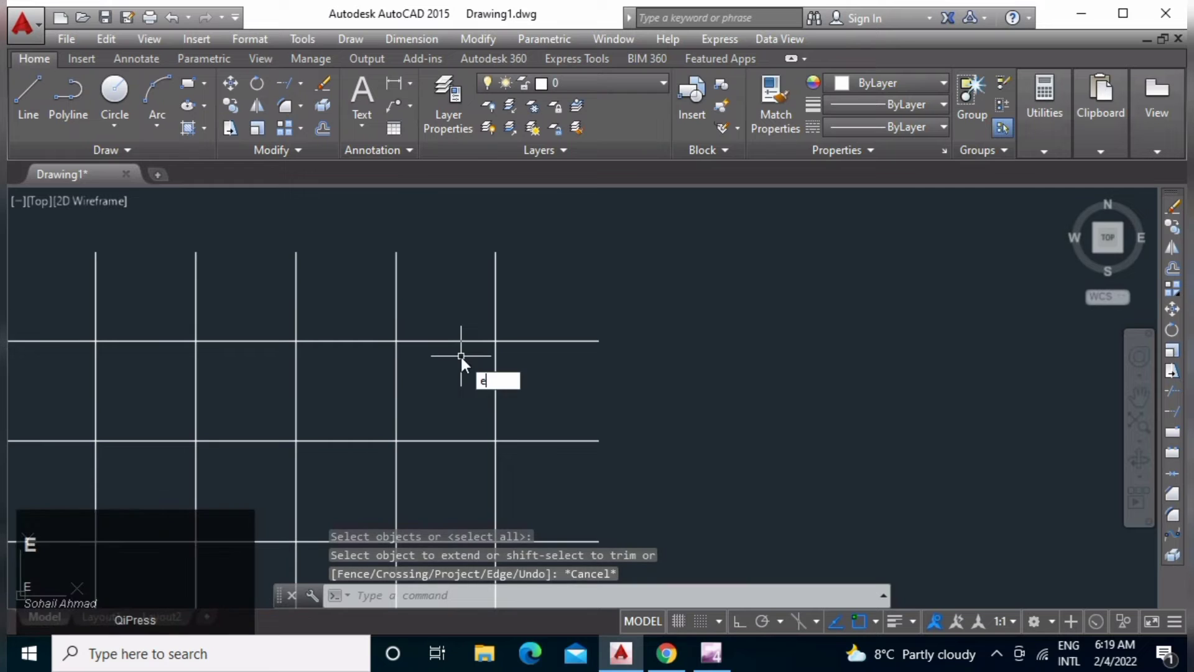
key("space")
key("space")
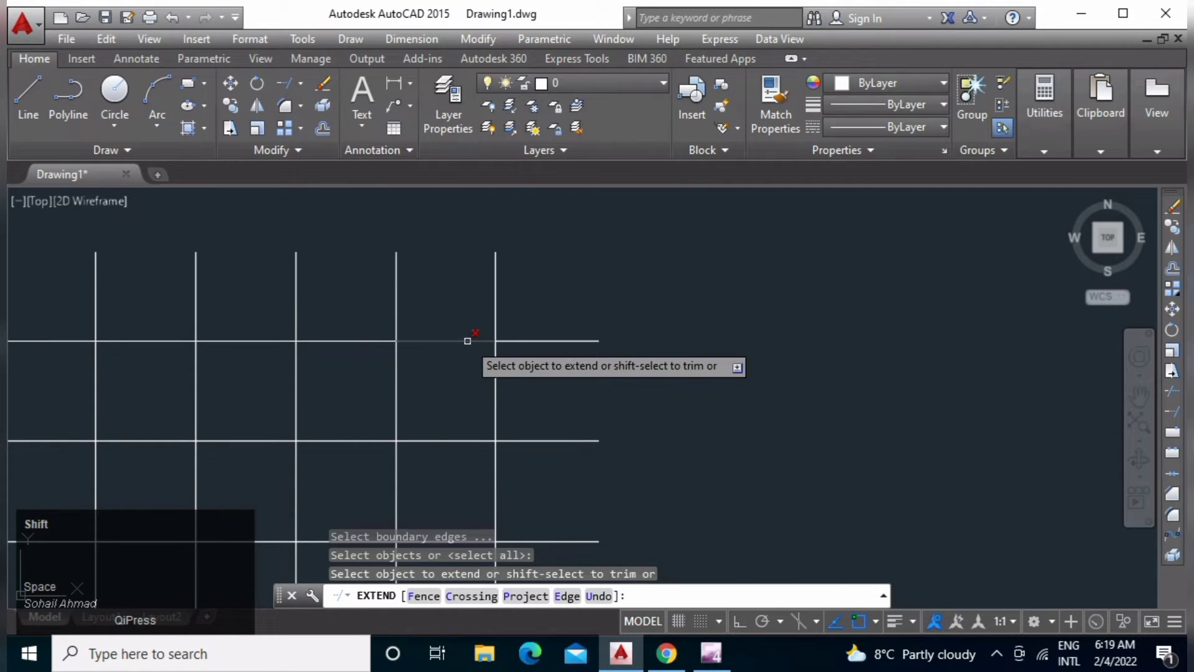
left_click(459, 341, "shift")
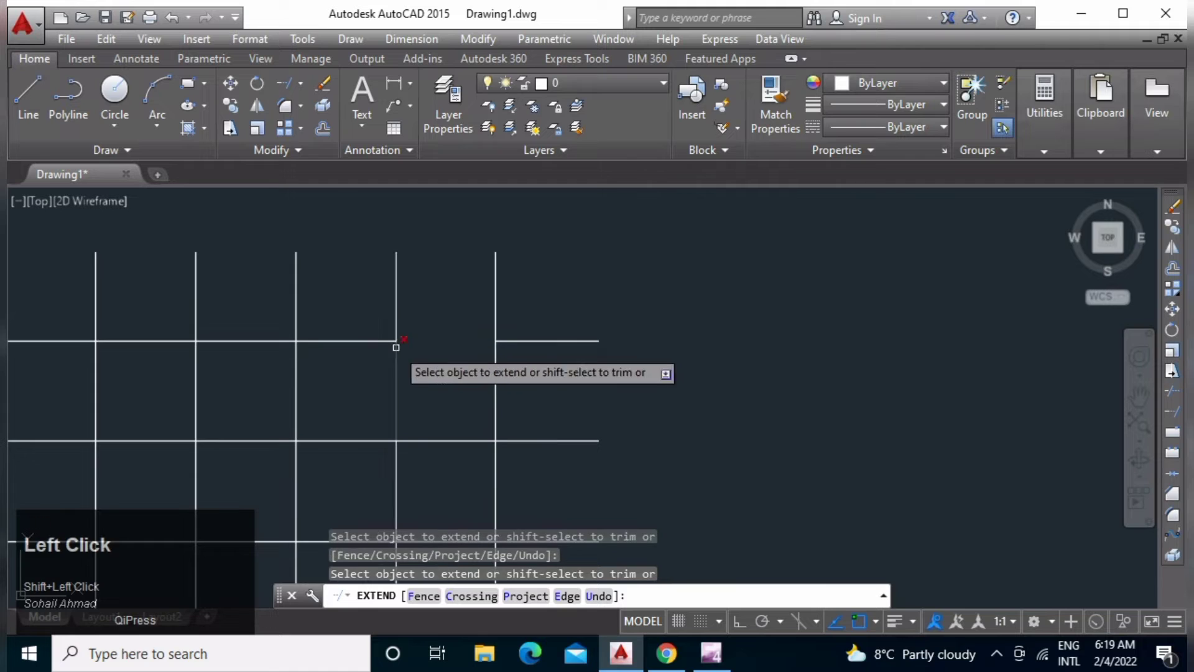
Extend the left part of the top horizontal back to the rightmost vertical of the grid.
left_click(349, 339, "shift")
left_click(353, 342, "shift")
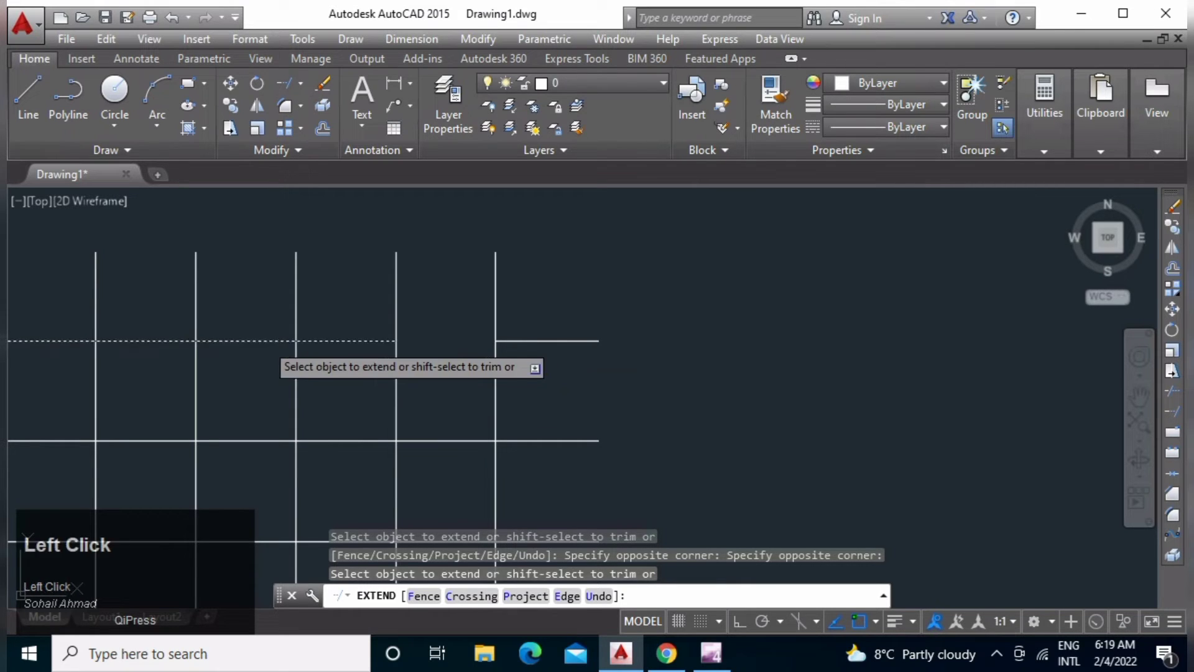
left_click(273, 341)
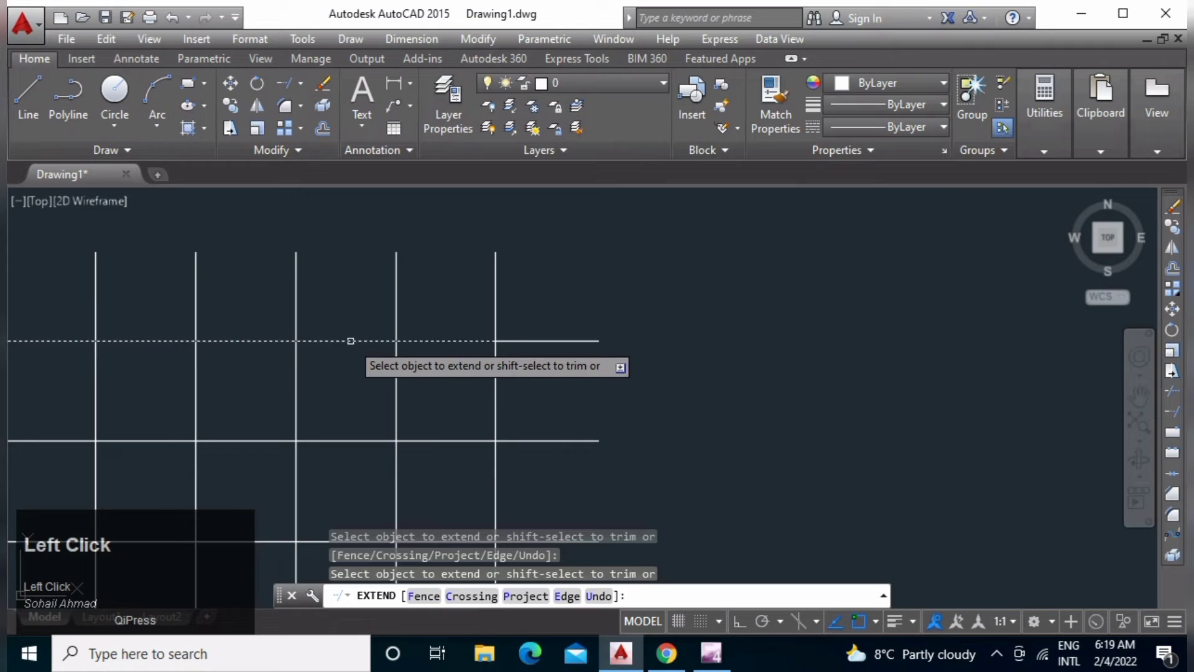
Finish the current Extend command and erase the top horizontal's long piece that ends at the rightmost grid vertical.
left_click(345, 342)
key("space")
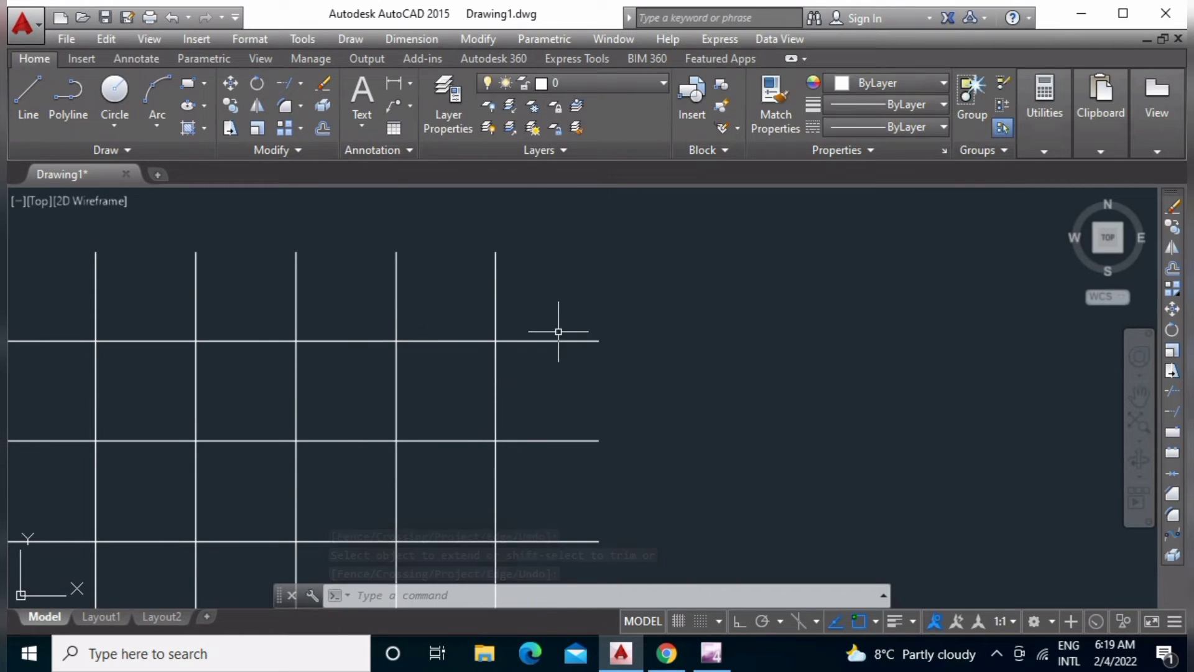
middle_click_drag(367, 434, 525, 408)
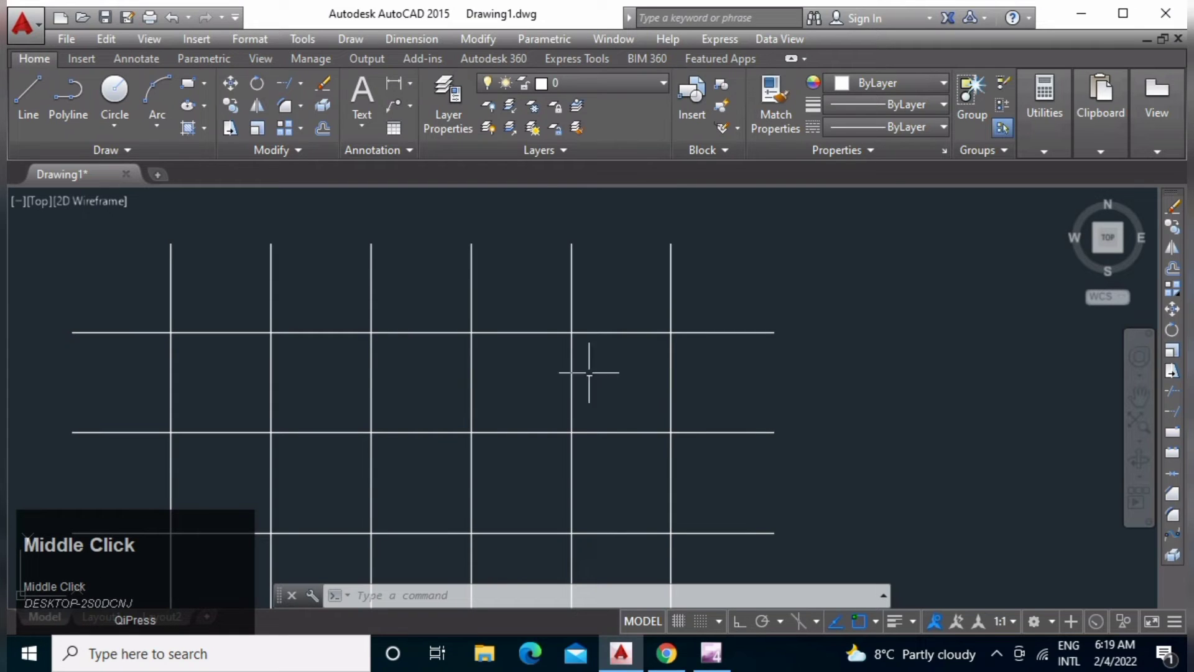
left_click(634, 316)
left_click(584, 365)
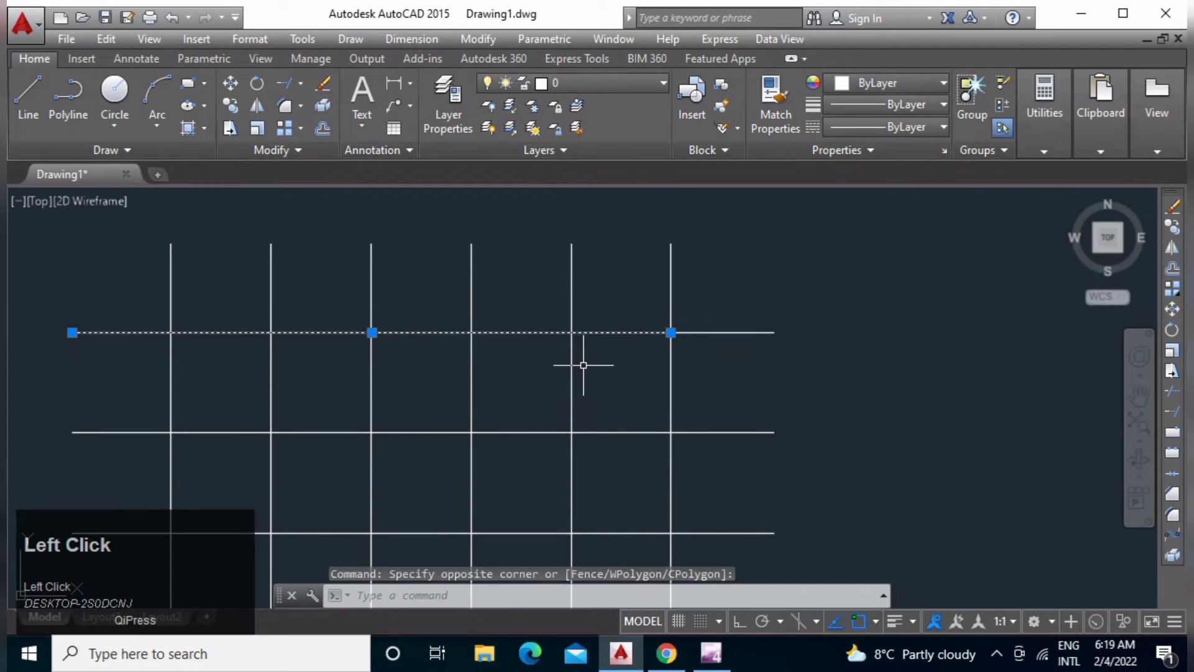
key("Delete")
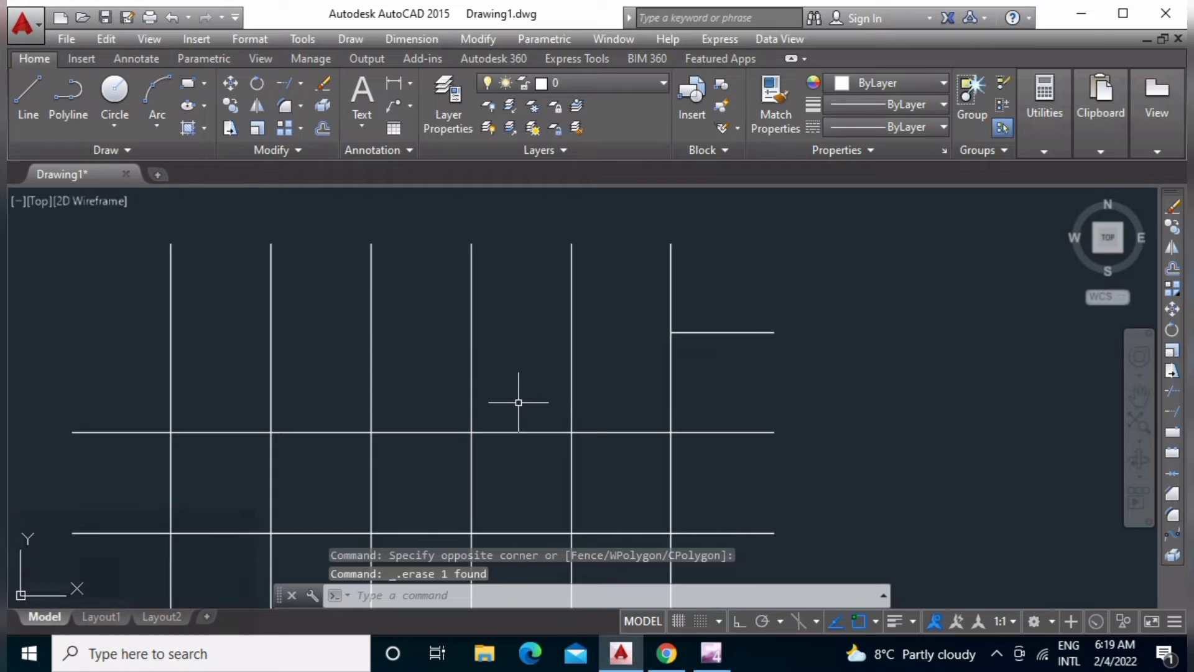
Extend the remaining right stub of the top horizontal directly to the leftmost grid vertical, using only that vertical as boundary edge.
type("ex")
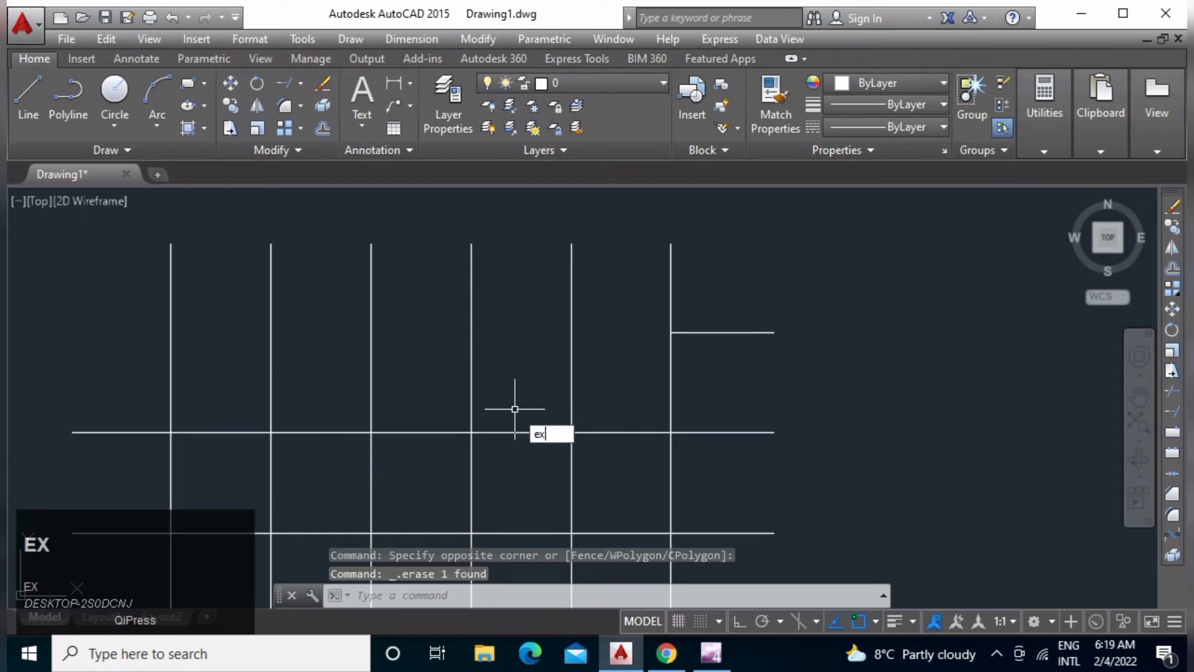
key("space")
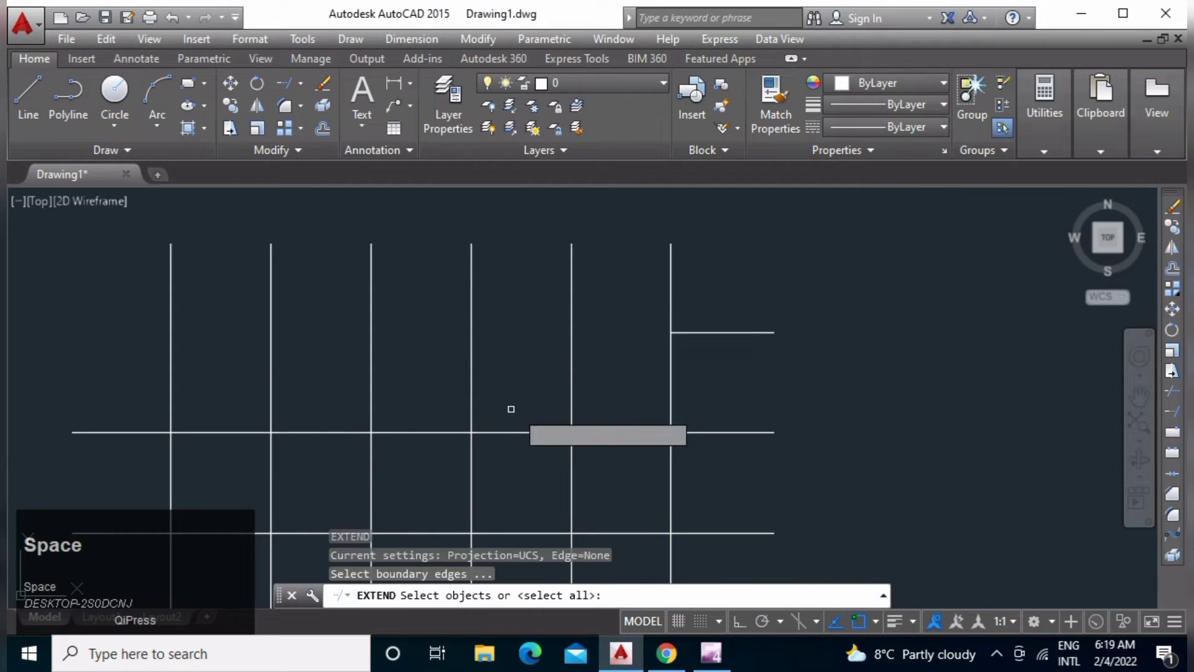
left_click(171, 322)
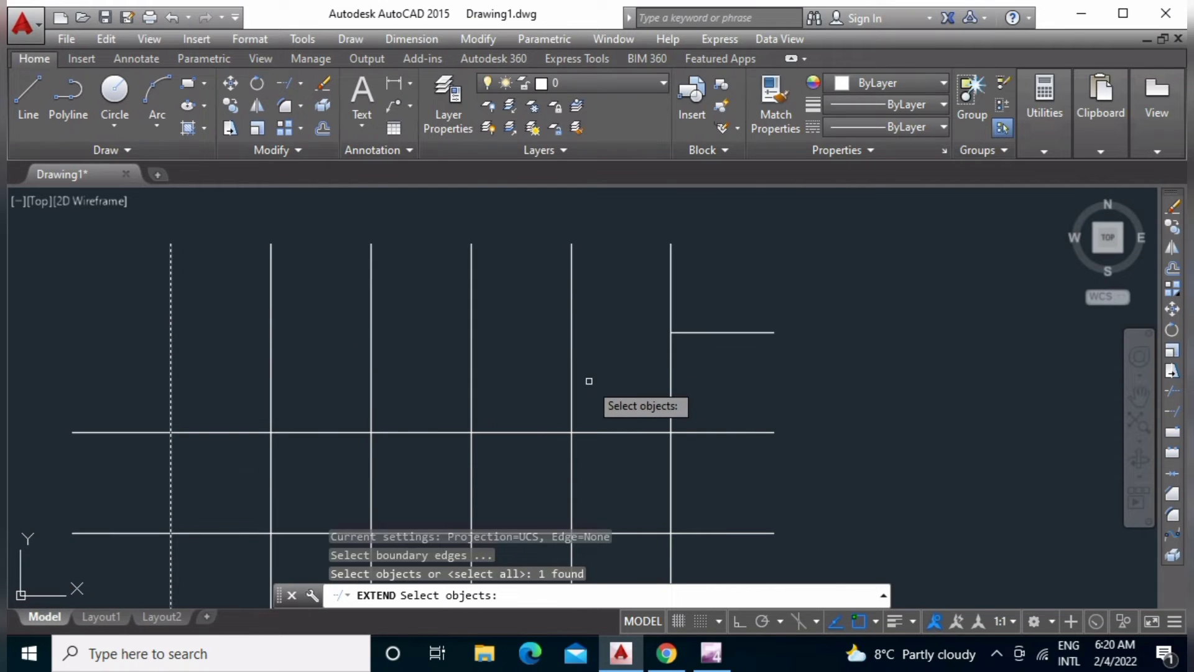
key("space")
left_click(694, 333)
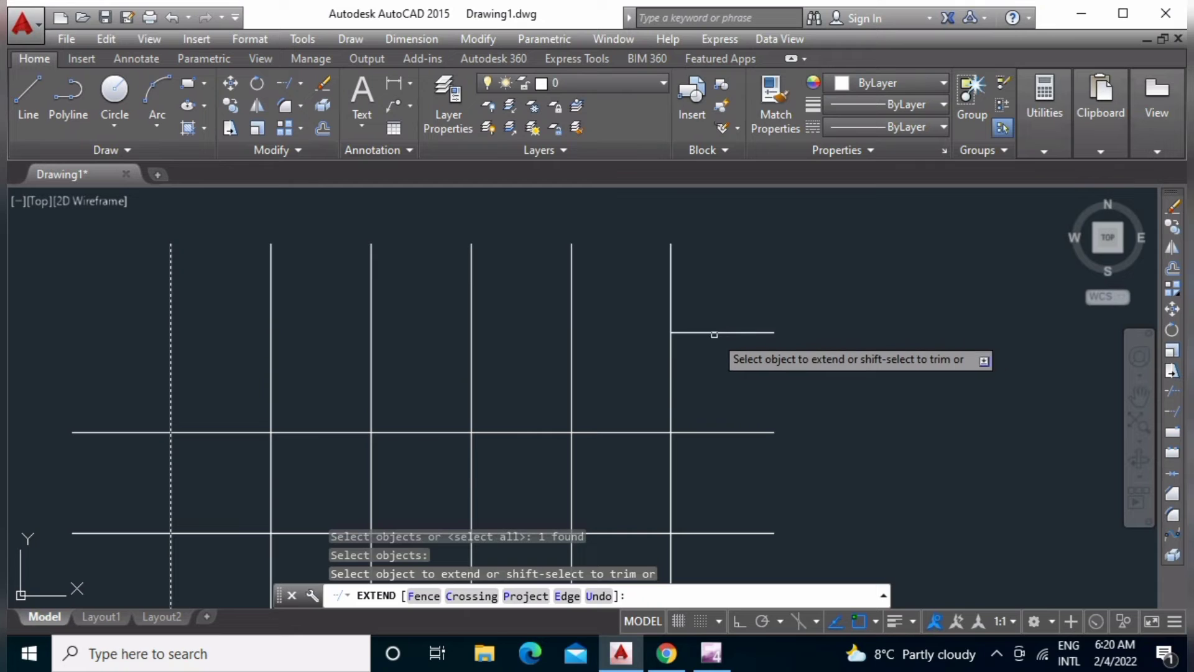
left_click(694, 332)
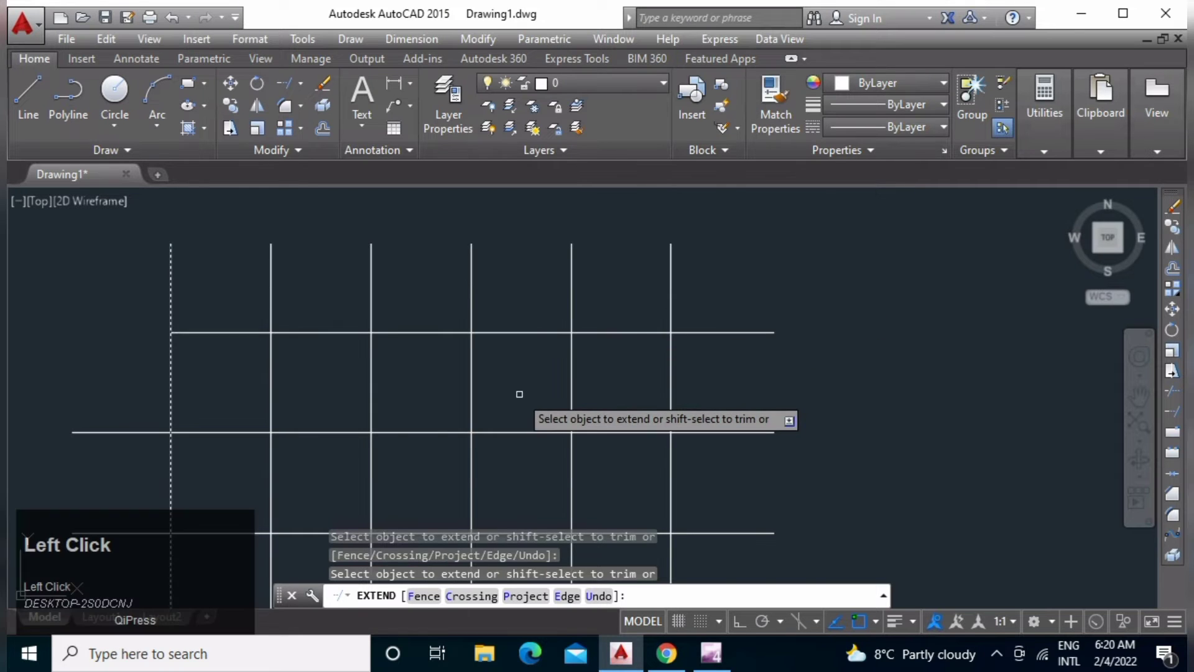
key("space")
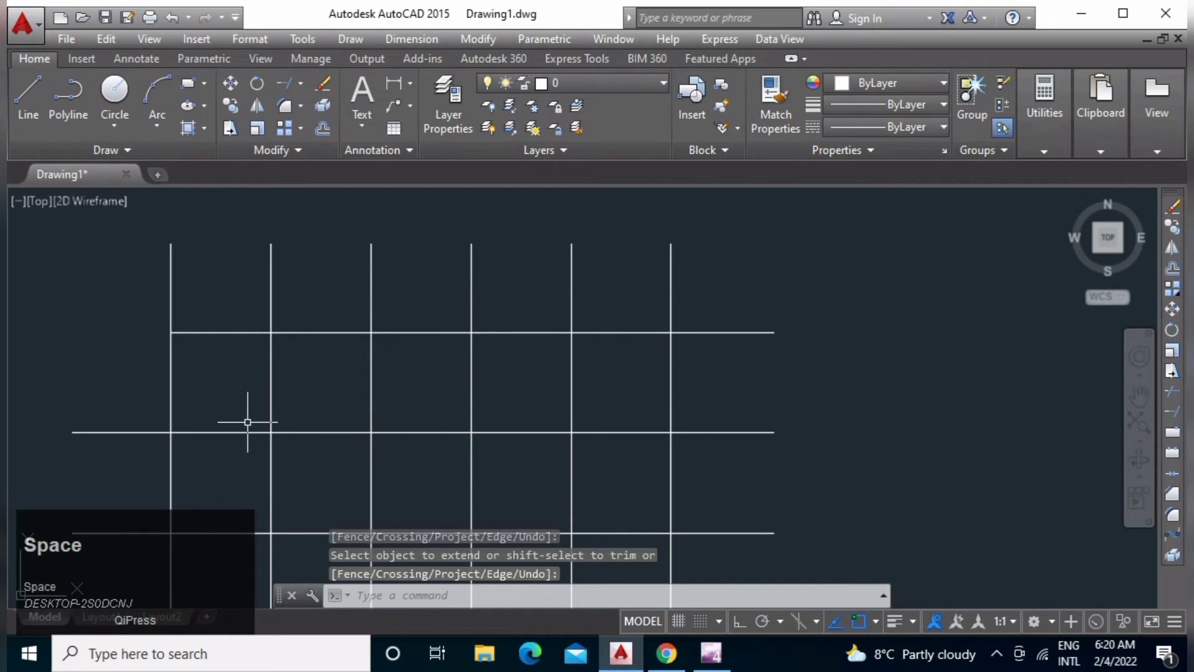
Trim away all of the second horizontal's segments up to the rightmost vertical, using all objects as cutting edges.
left_click(231, 431)
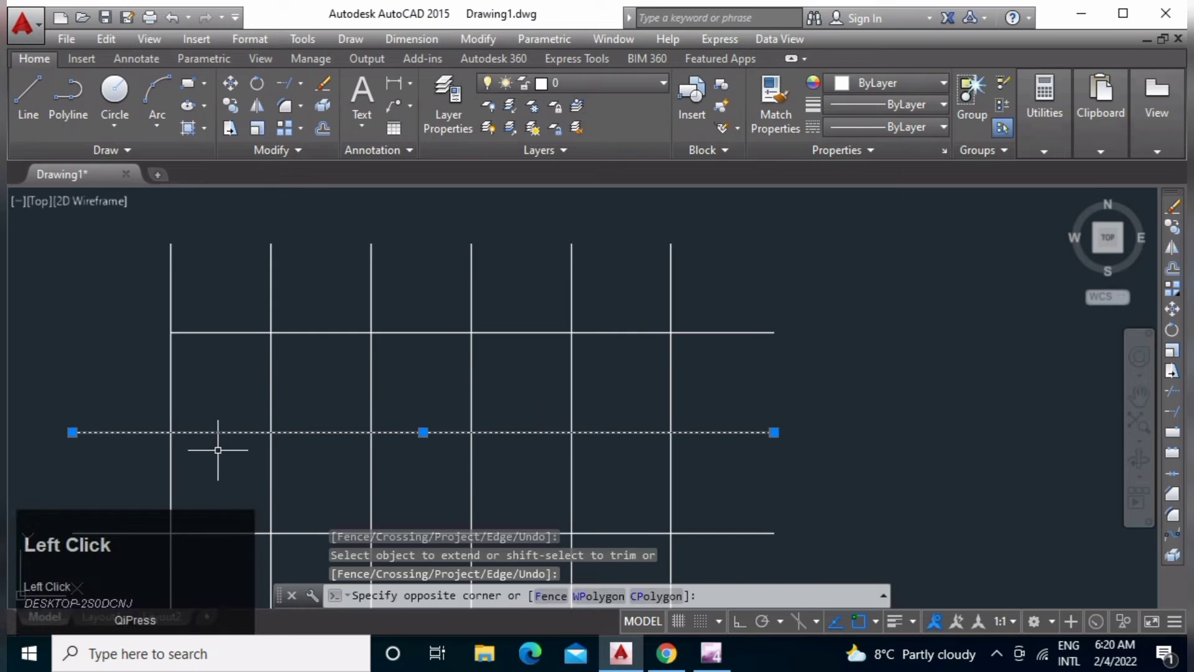
key("Escape")
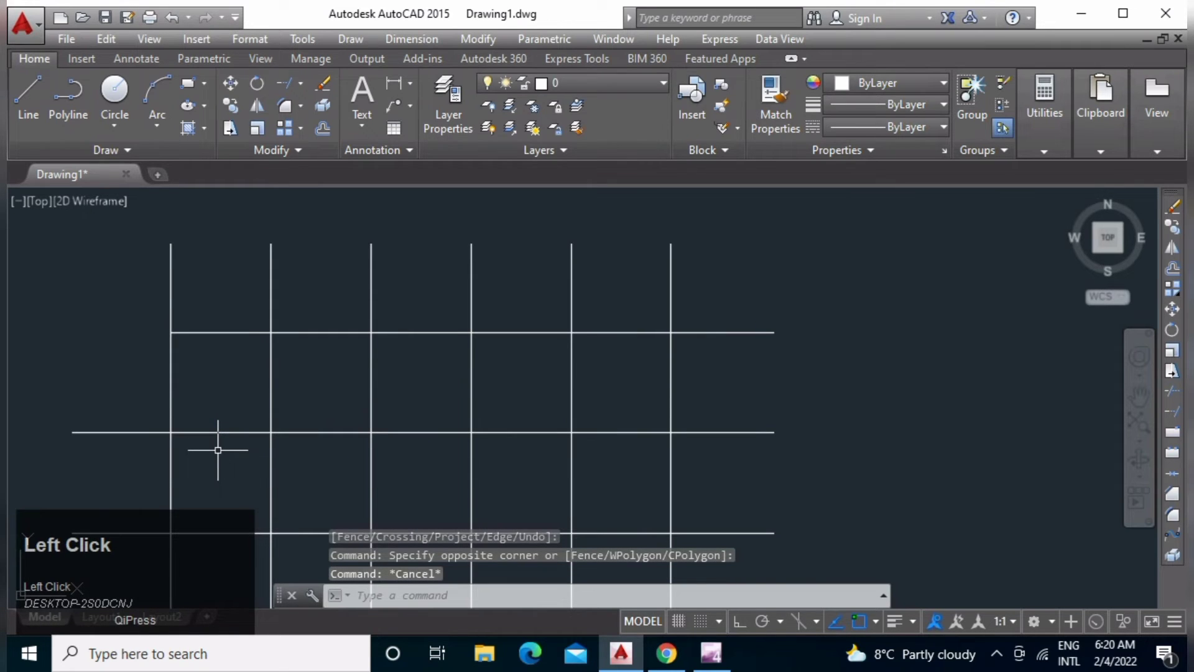
type("tr")
key("space")
key("space")
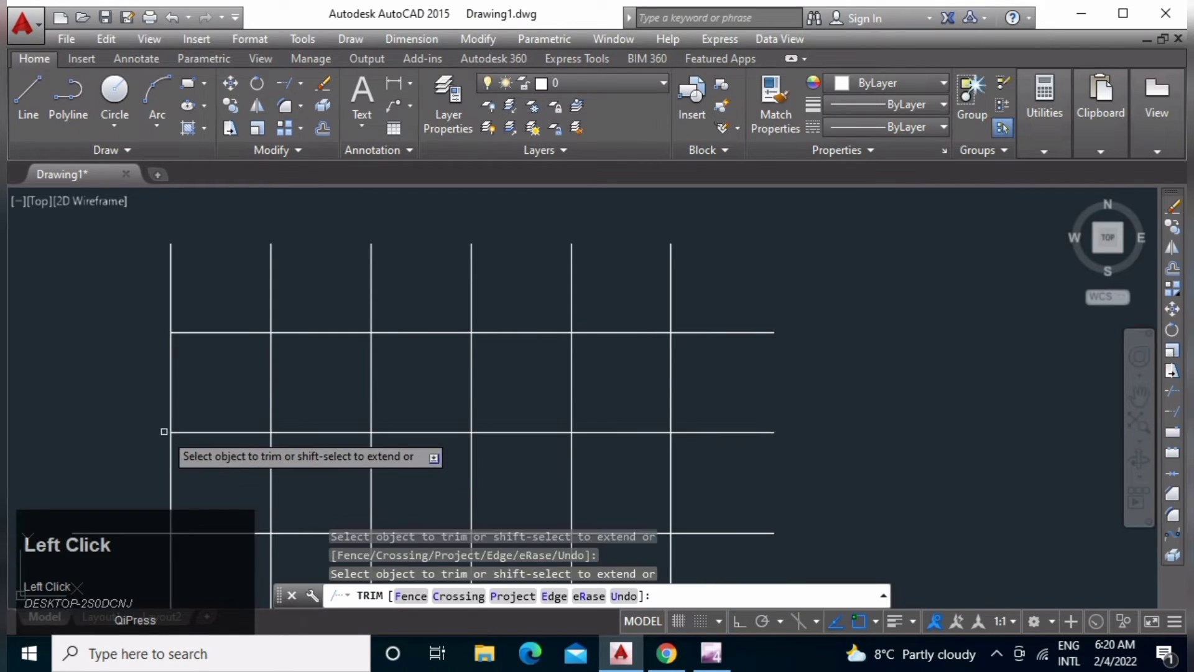
left_click(181, 431)
left_click(314, 431)
left_click(407, 431)
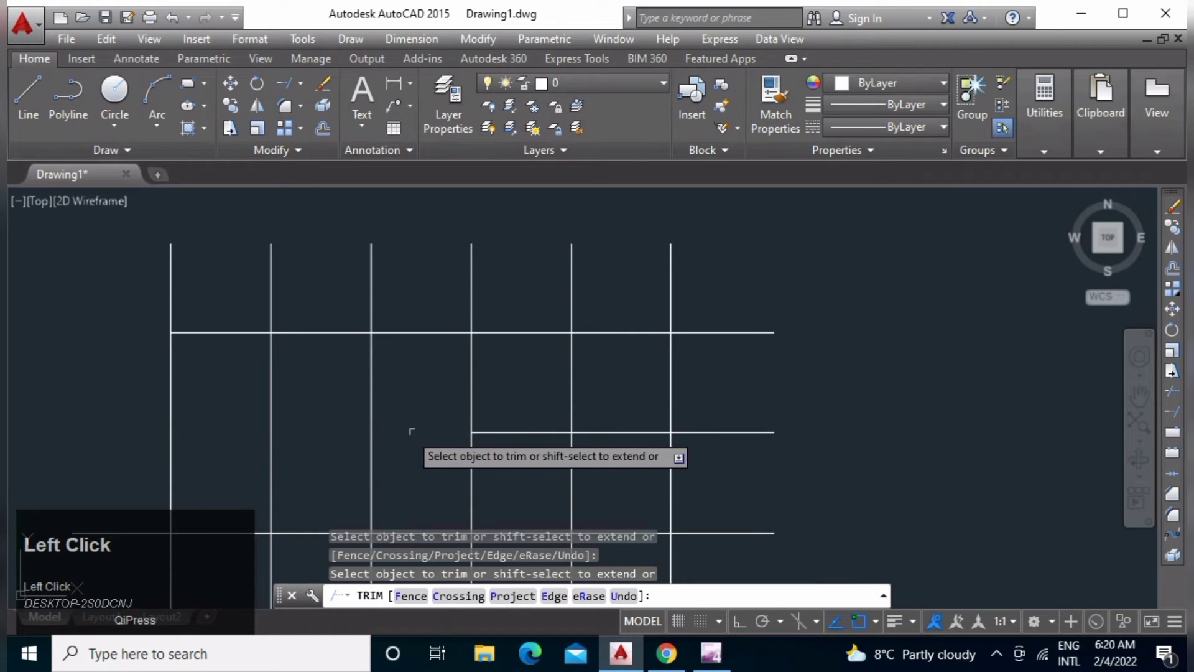
left_click(535, 430)
left_click(590, 430)
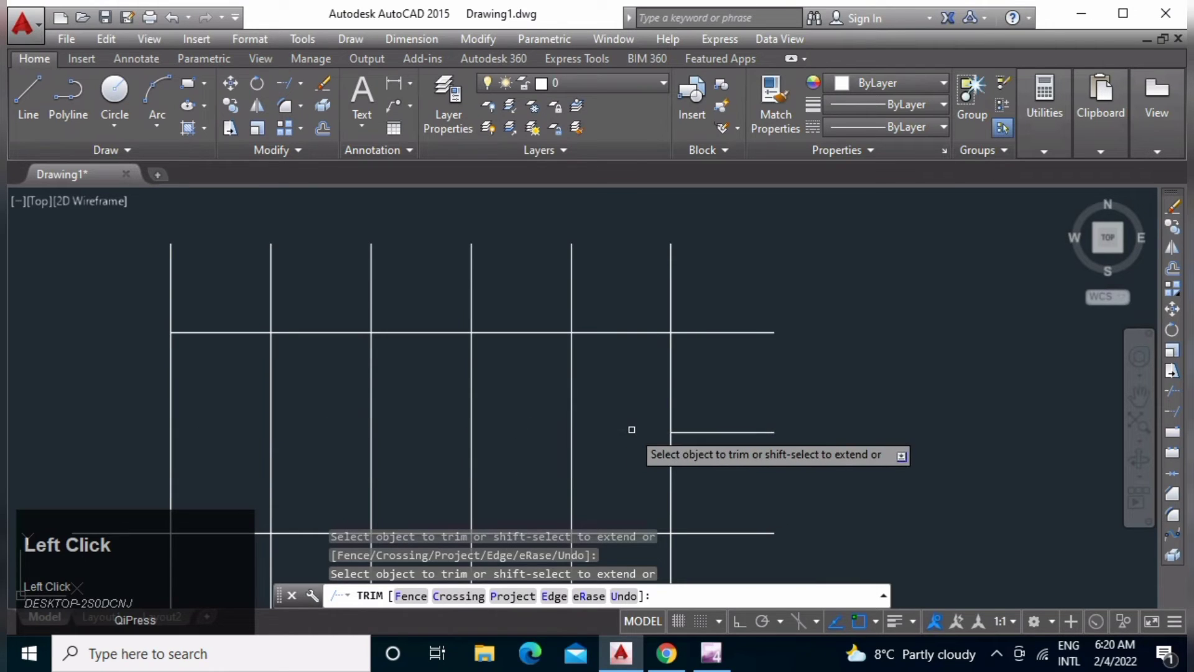
key("space")
Extend the second horizontal's stub vertical by vertical to the leftmost one, using all objects as boundary edges, and undo the extension.
type("e")
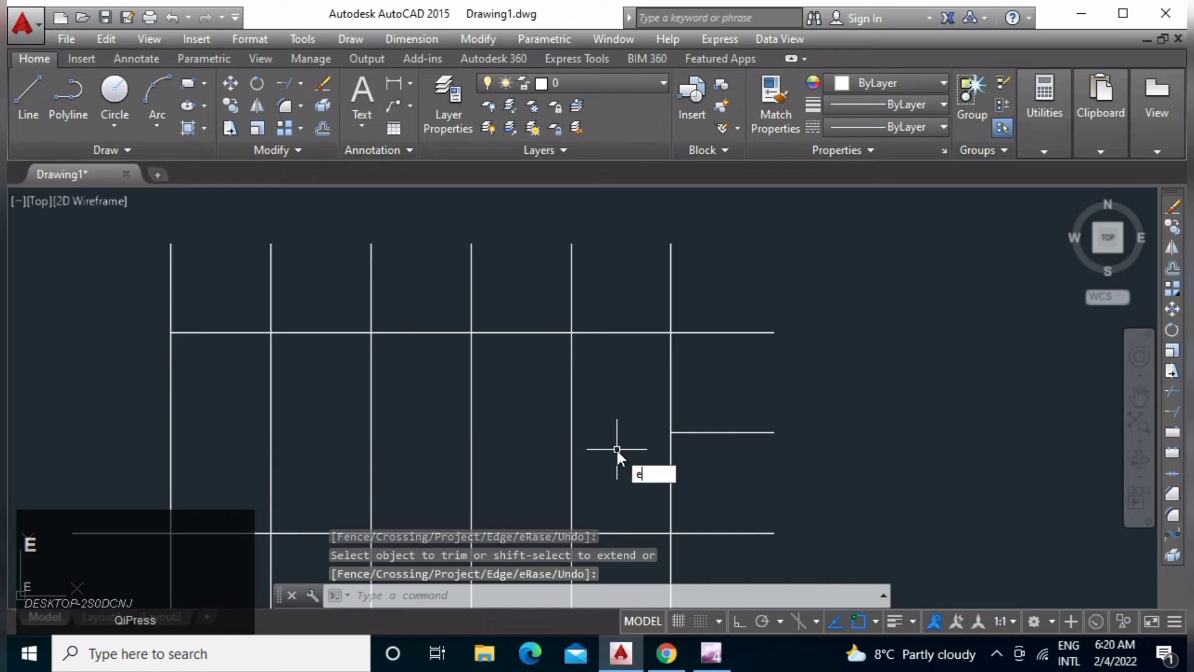
type("x")
key("space")
key("space")
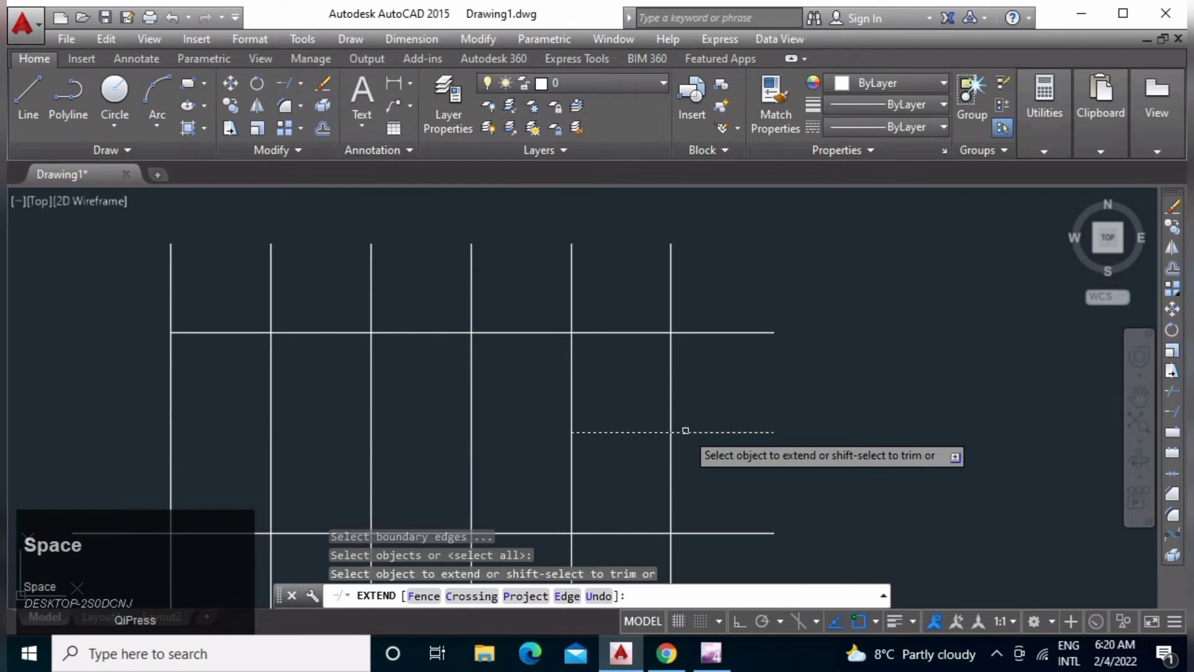
left_click(686, 431)
left_click(648, 431)
left_click(600, 431)
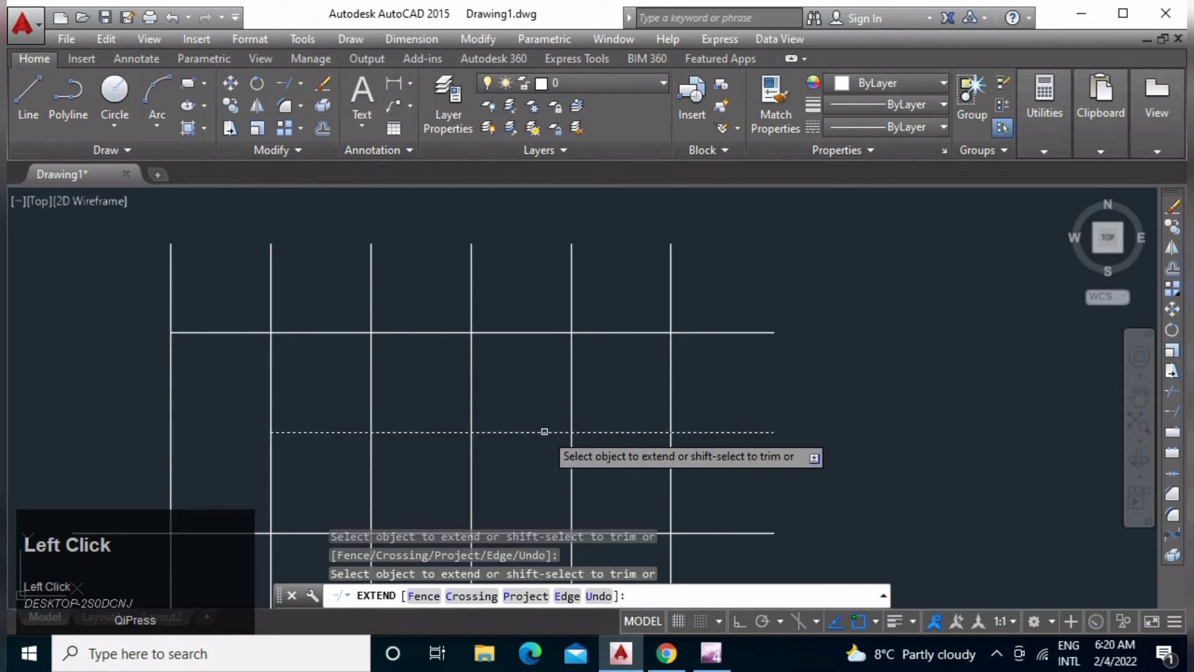
left_click(497, 430)
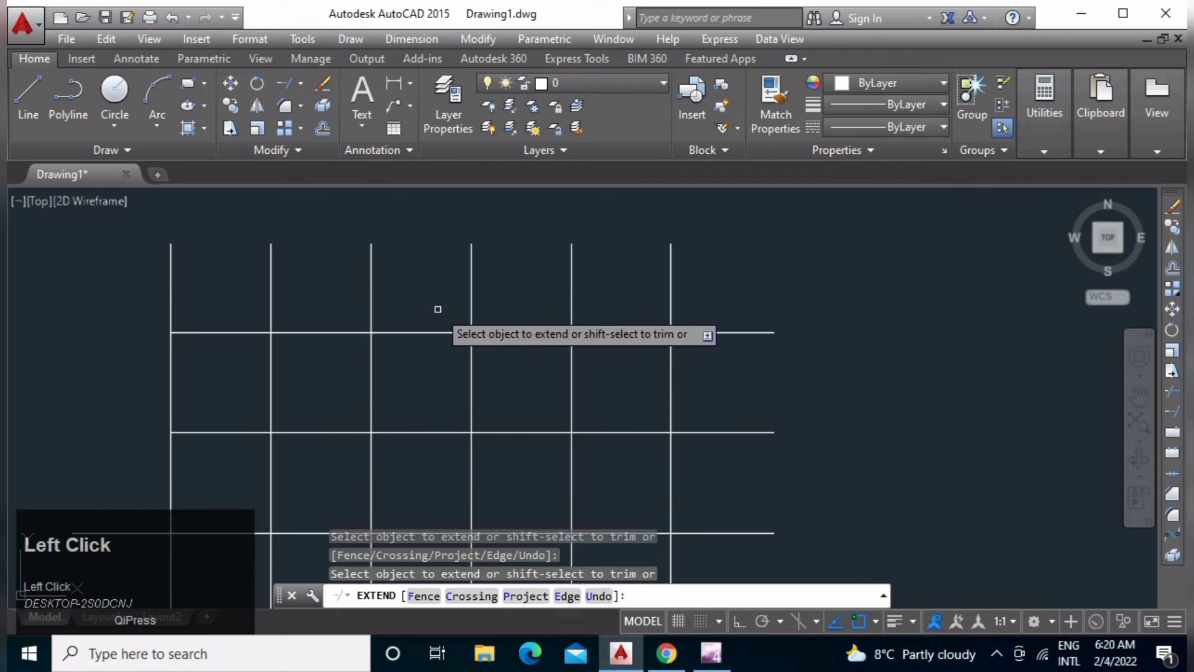
key("space")
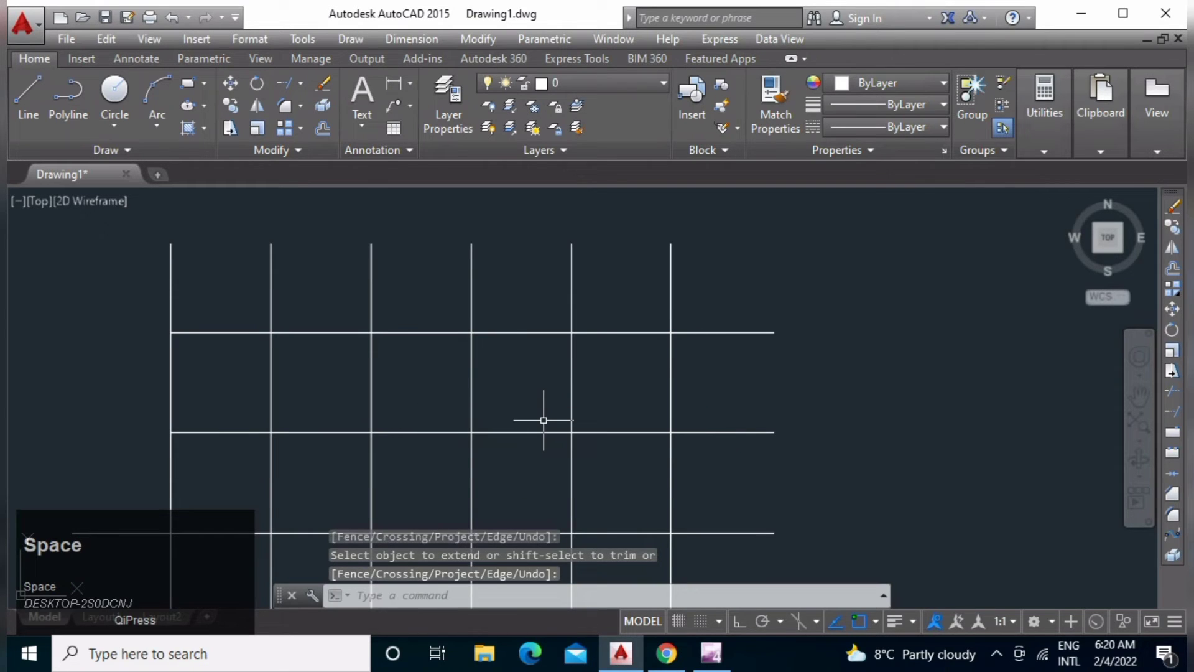
key("ctrl+z")
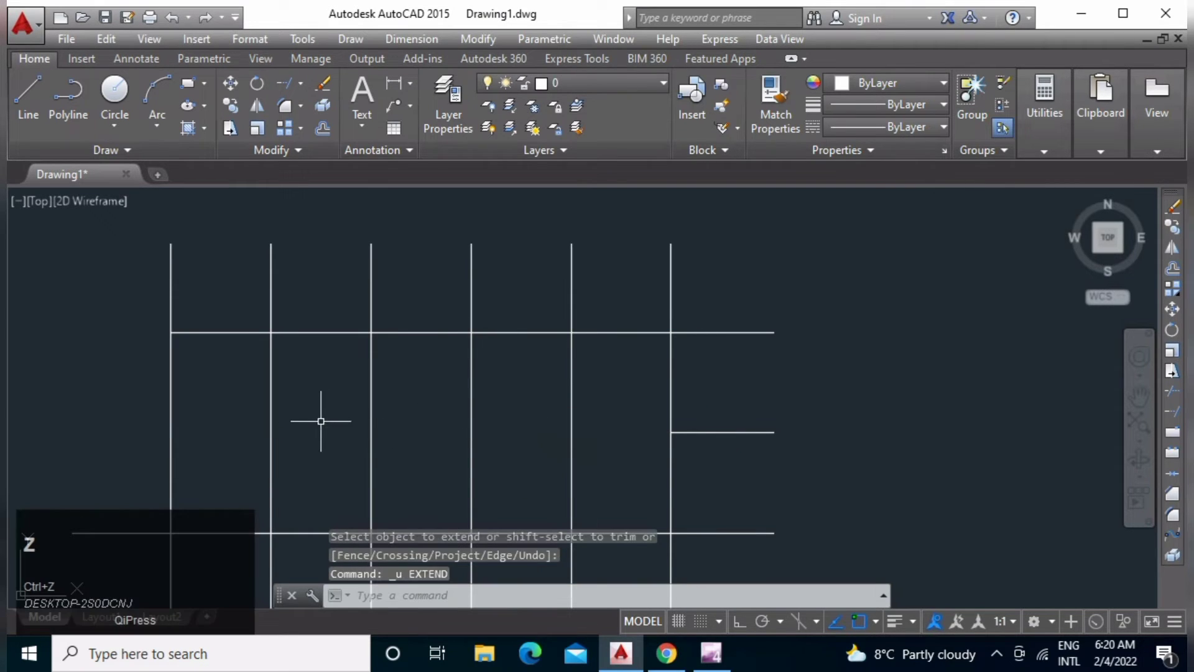
Extend the second horizontal's stub directly to the leftmost grid vertical, selecting only that vertical as boundary edge.
type("ex")
key("space")
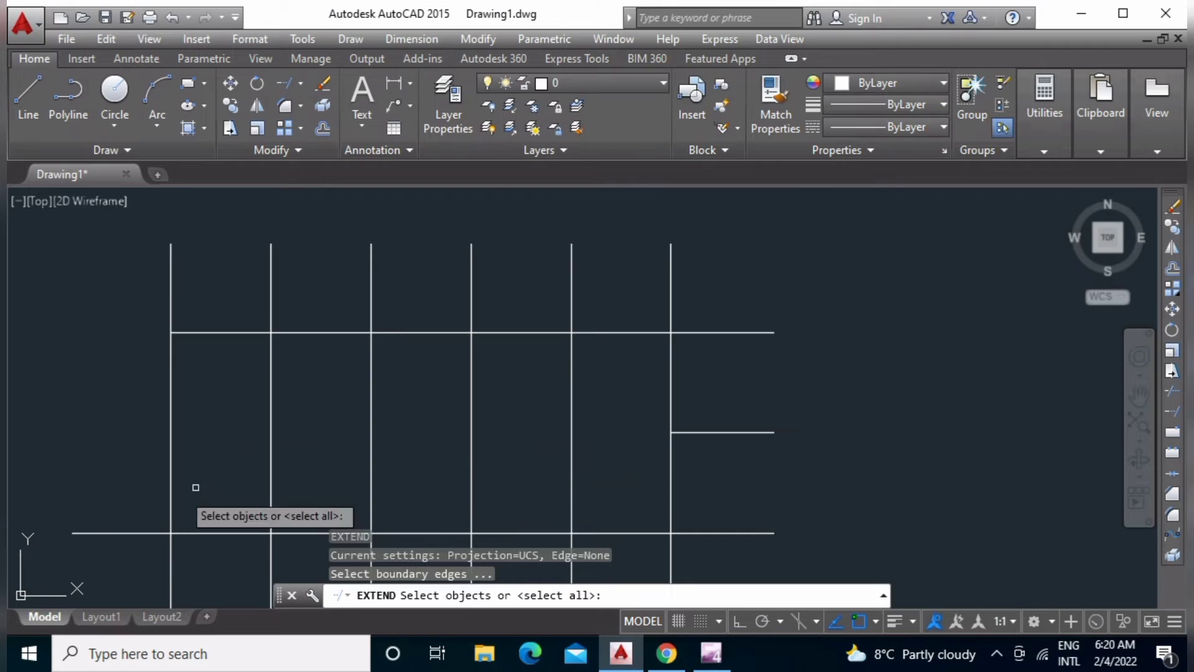
left_click(168, 375)
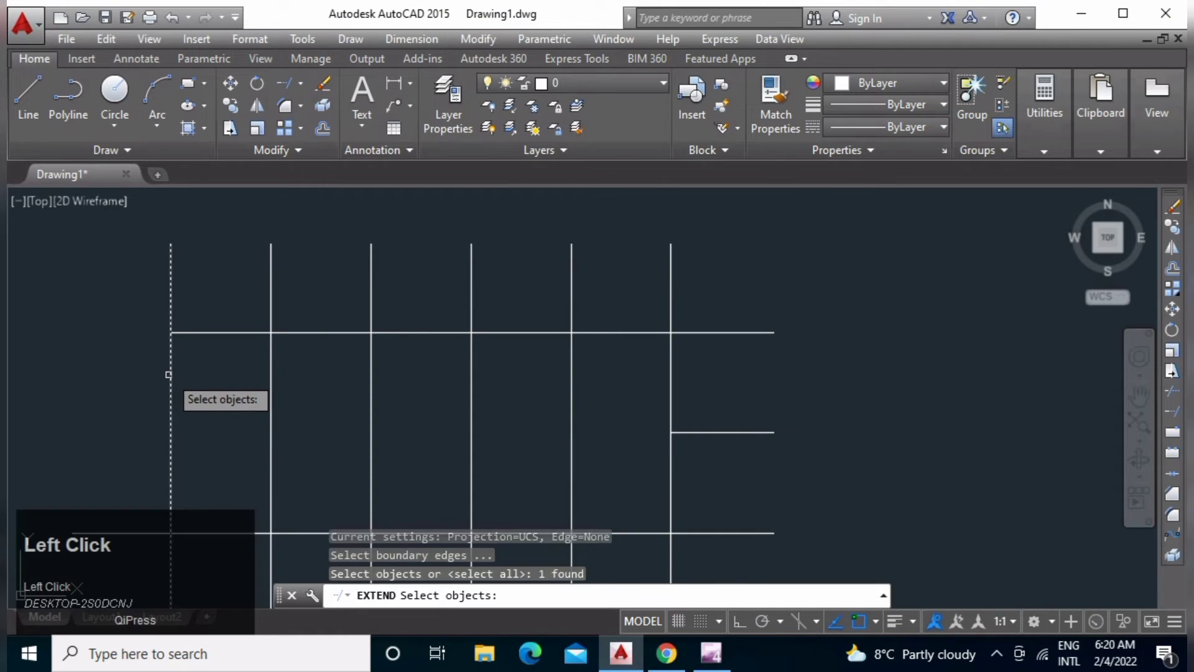
key("space")
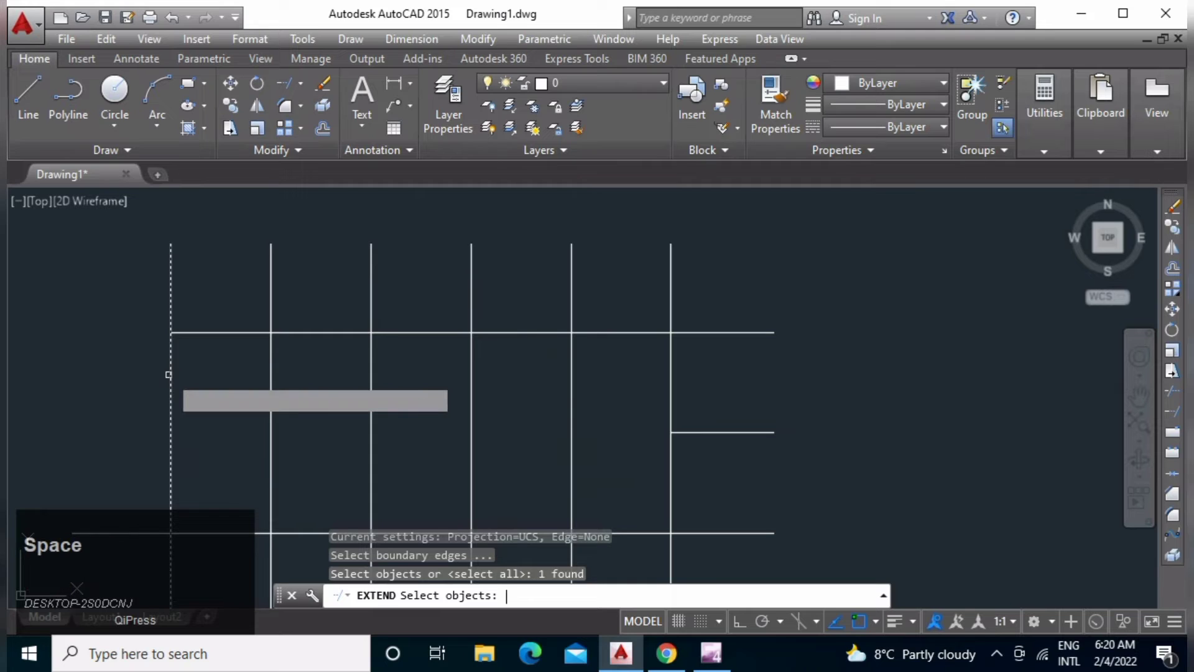
left_click(707, 434)
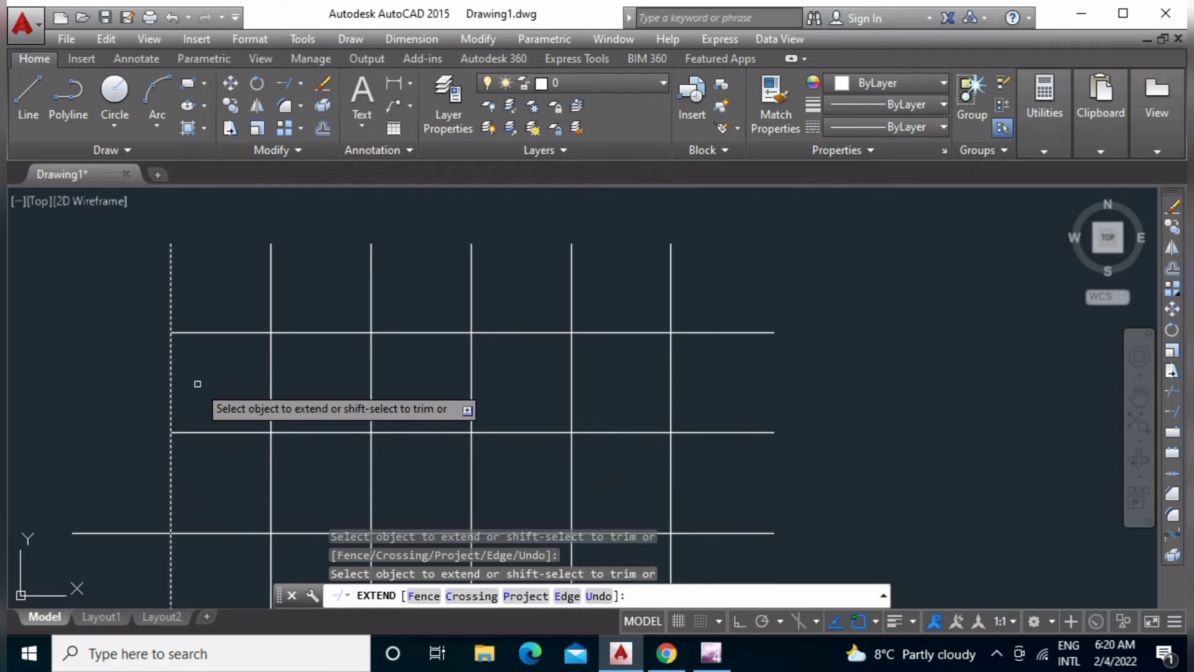
key("Escape")
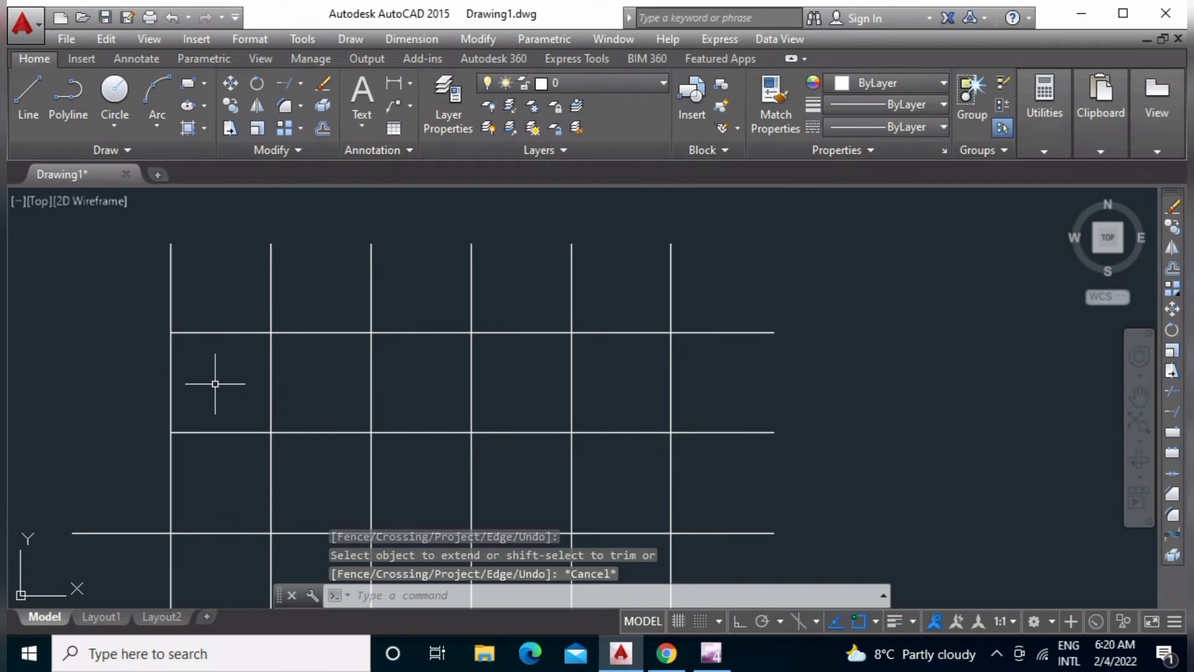
scroll(293, 223, "down", 3)
middle_click_drag(293, 223, 309, 253)
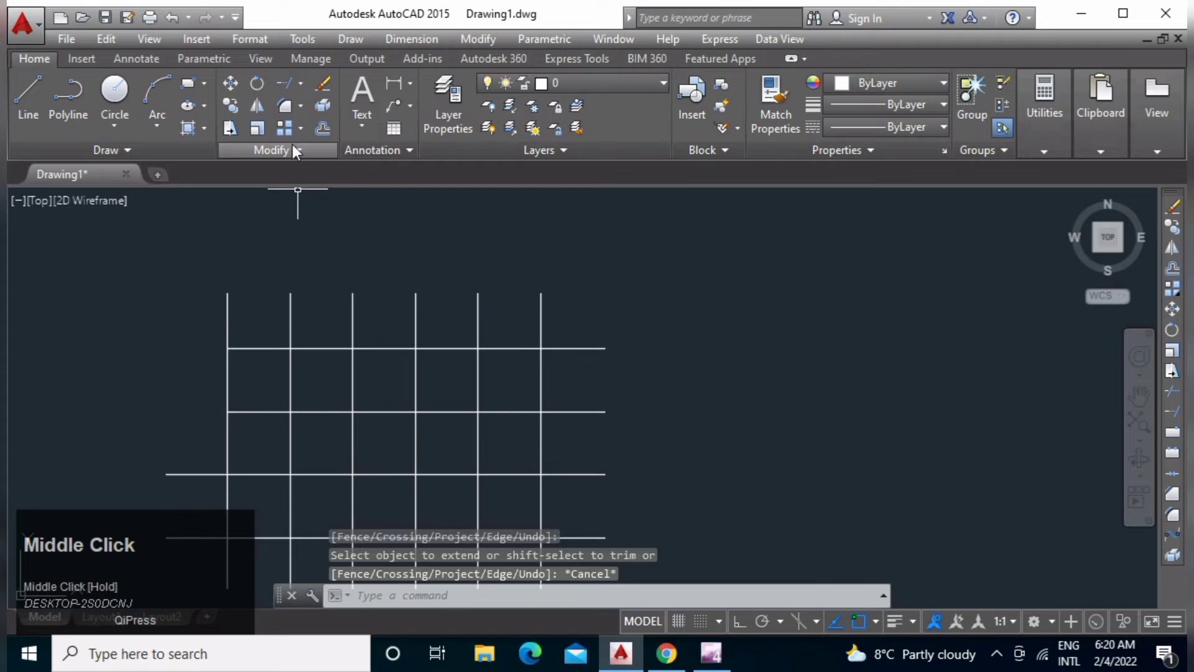
left_click(319, 81)
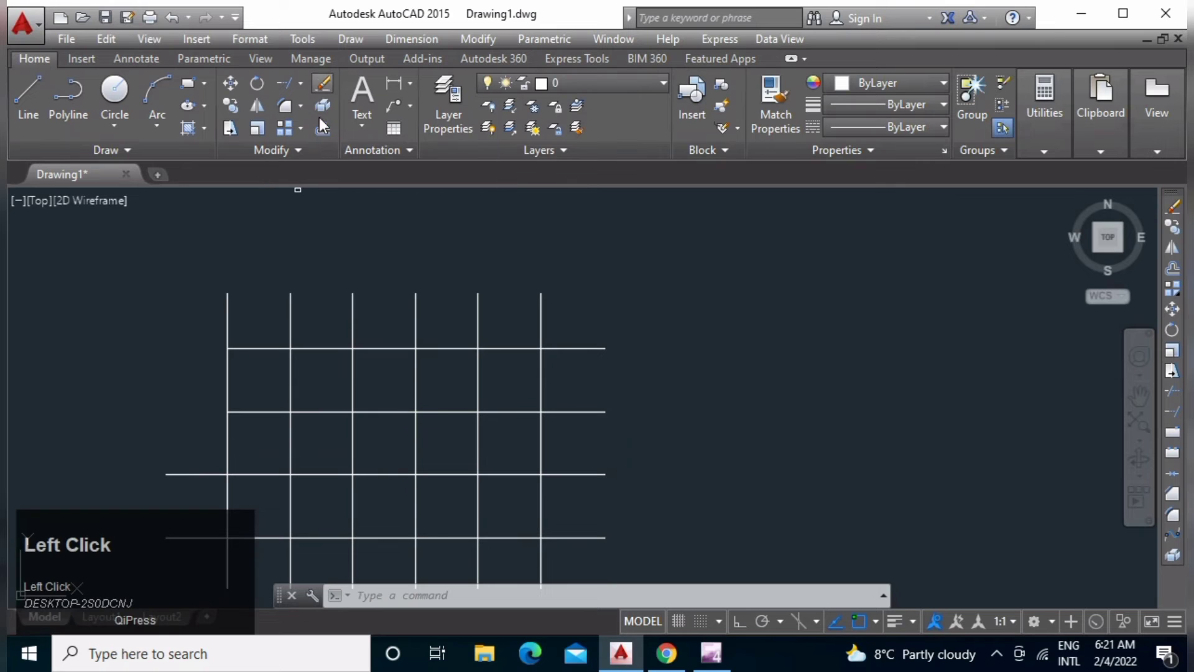
middle_click_drag(283, 360, 339, 325)
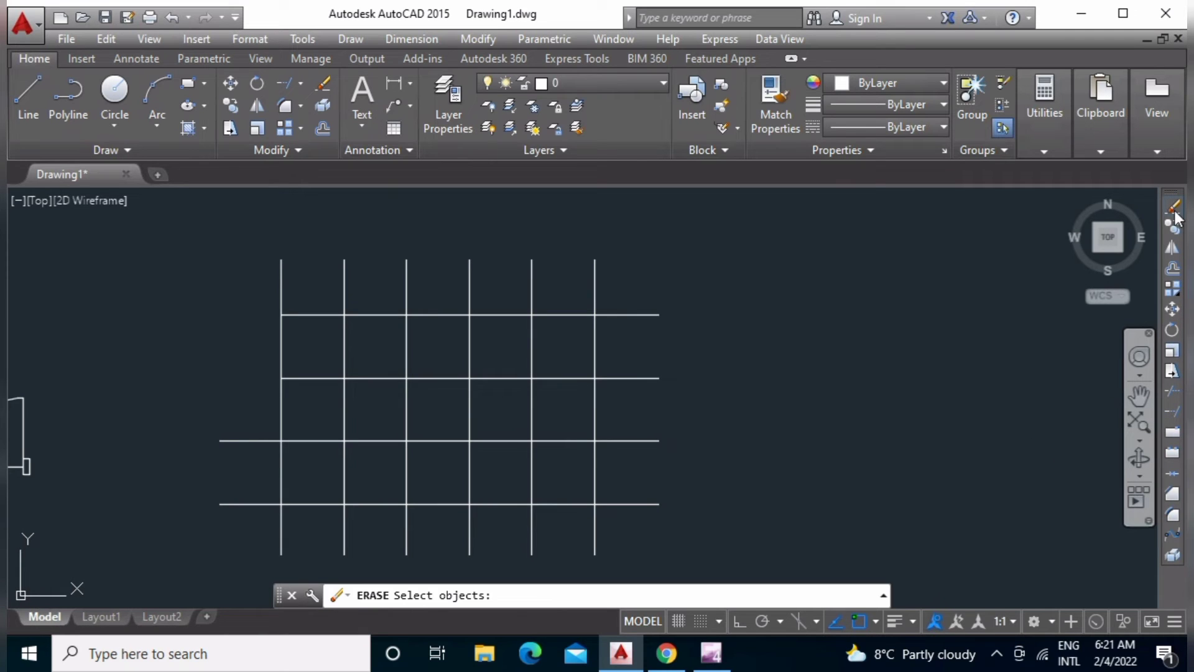
key("Escape")
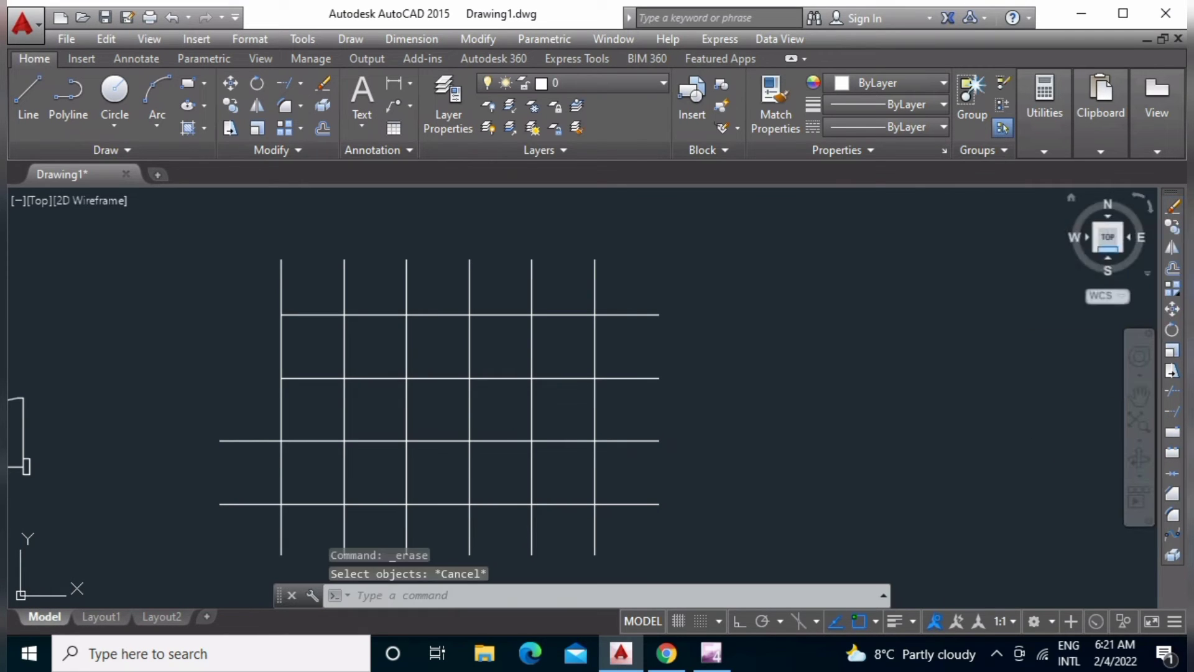
Erase the grid's four horizontal lines by picking them after starting the Erase command, and undo the erasure.
mouse_move(240, 510)
middle_mouse_down()
mouse_move(284, 394)
mouse_move(381, 389)
middle_mouse_up()
type("e")
key("space")
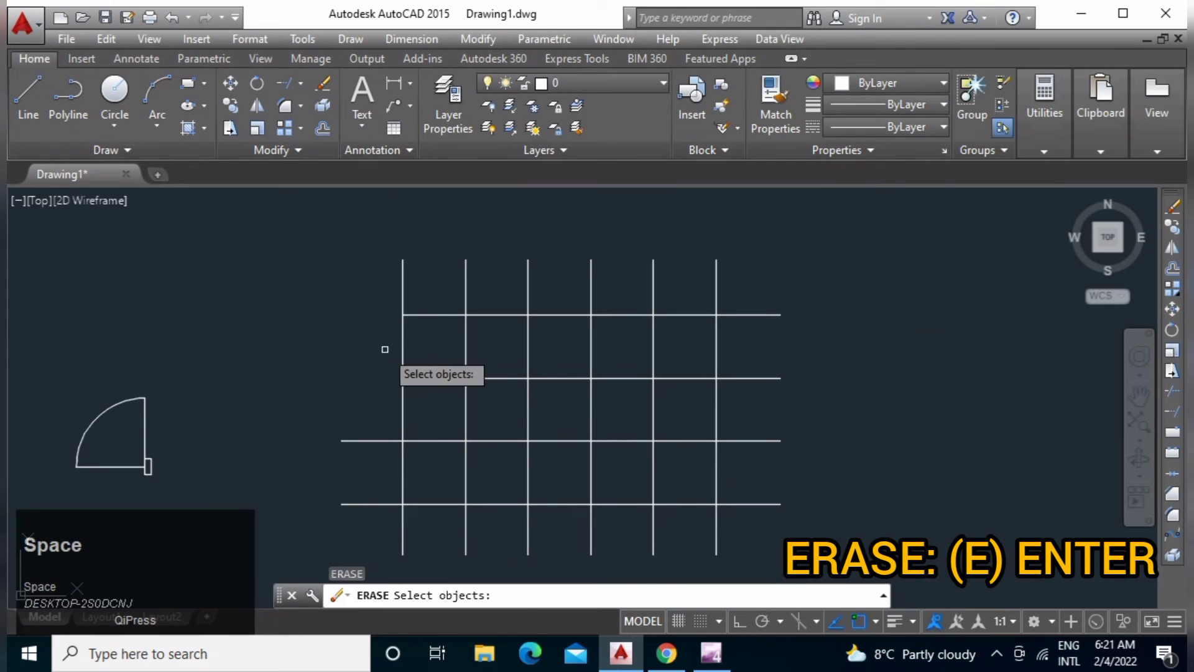
left_click(442, 313)
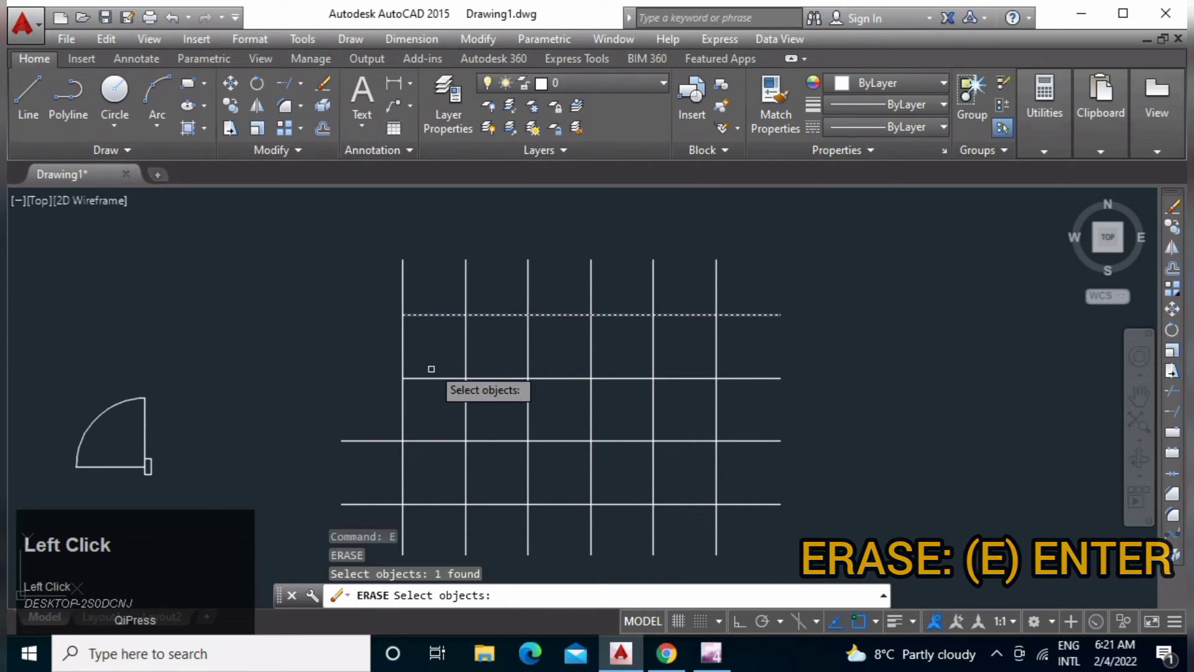
left_click(429, 377)
left_click(425, 431)
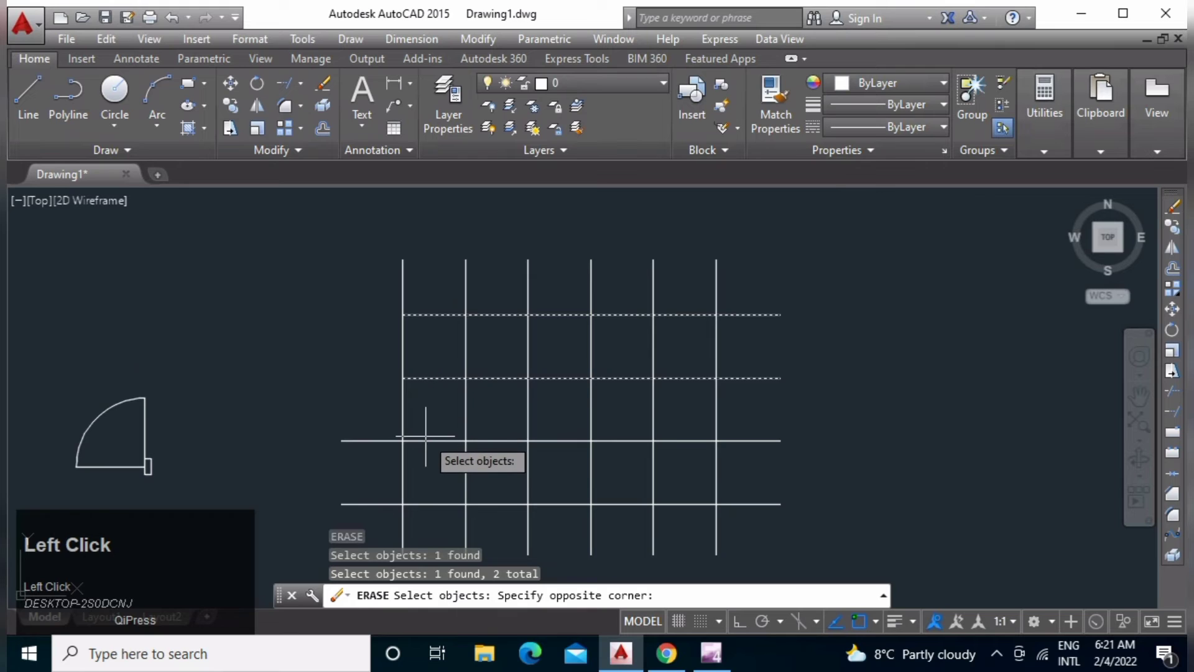
left_click(427, 473)
left_click(426, 505)
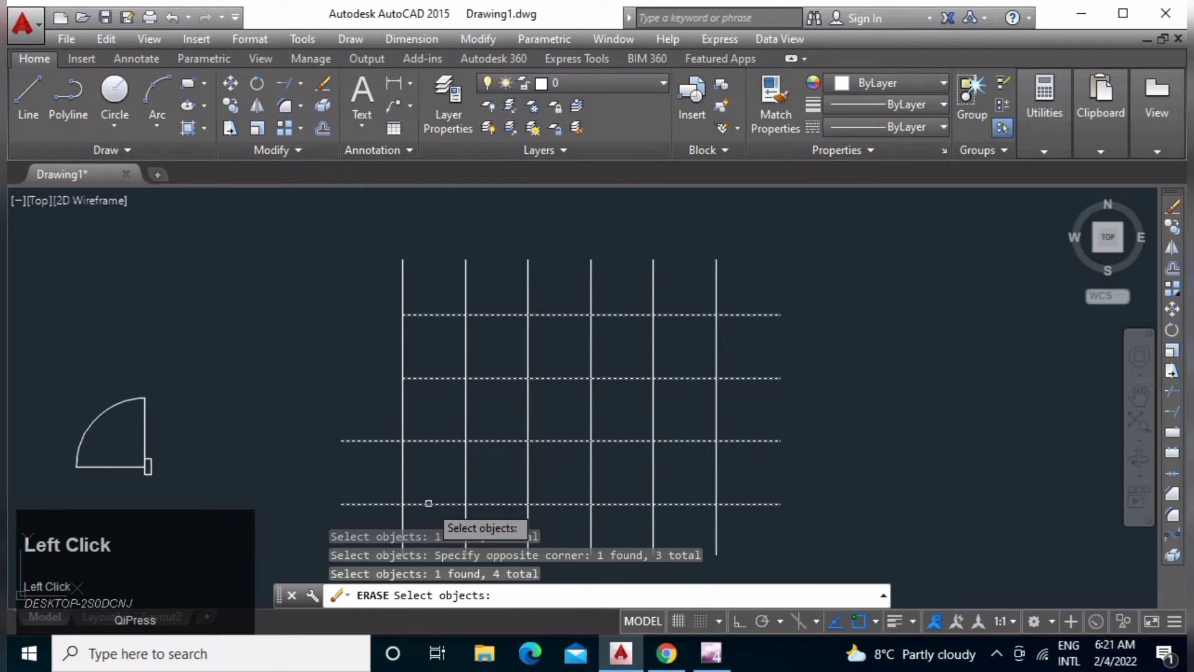
middle_click_drag(430, 499, 456, 456)
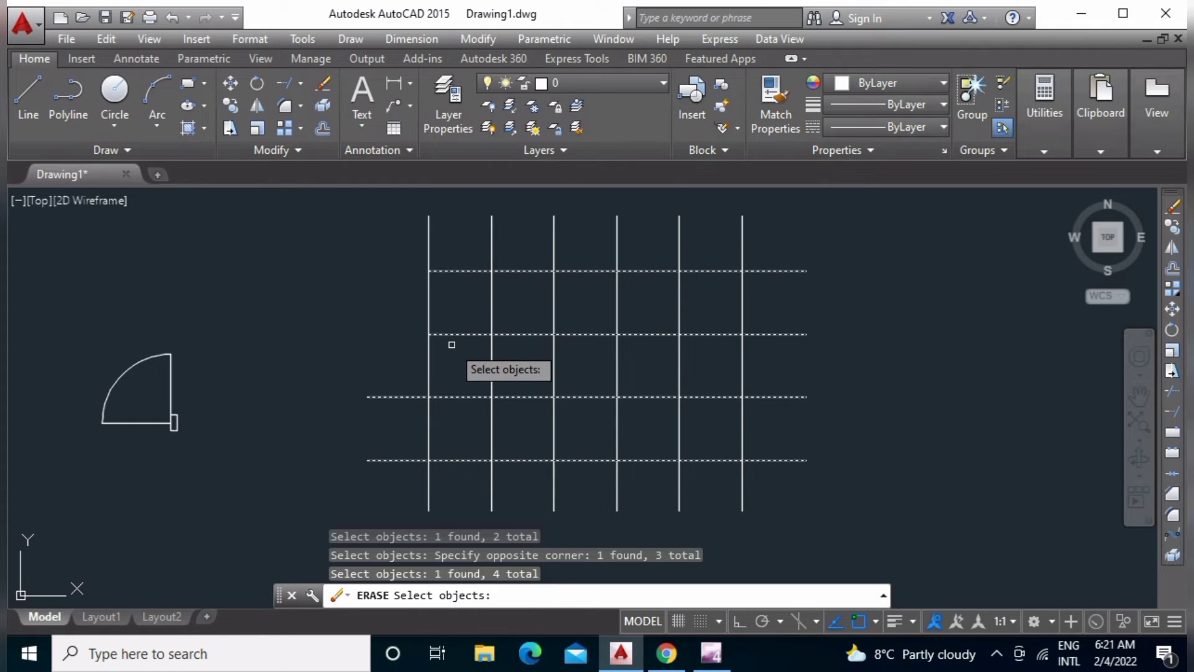
key("space")
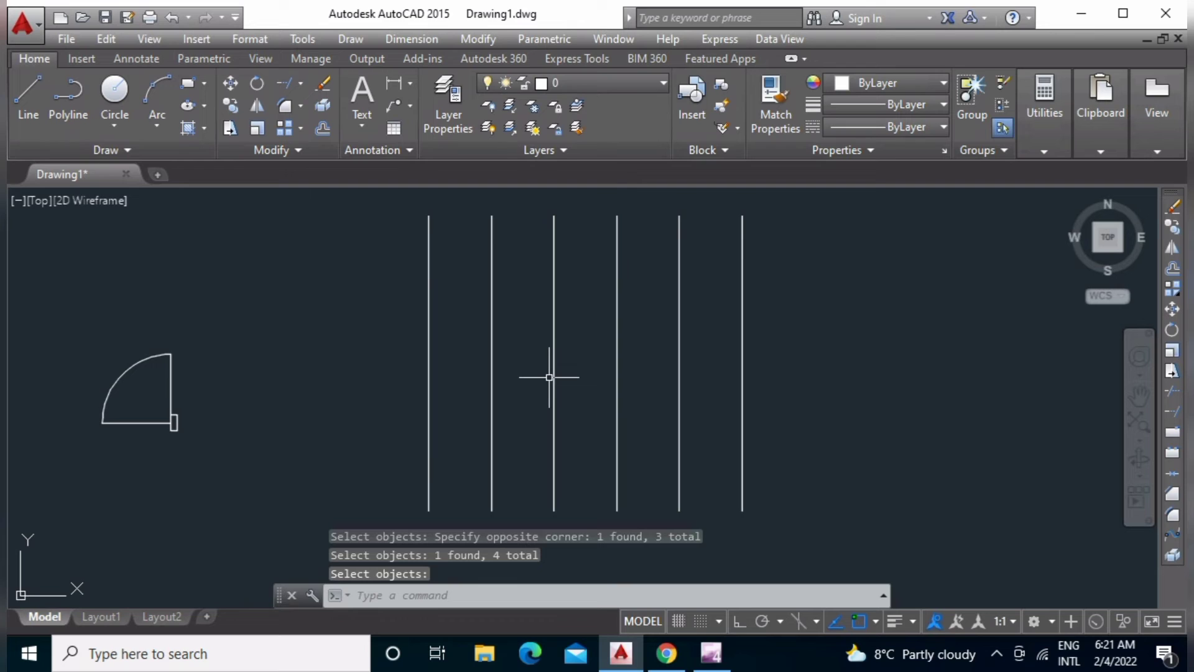
key("ctrl+z")
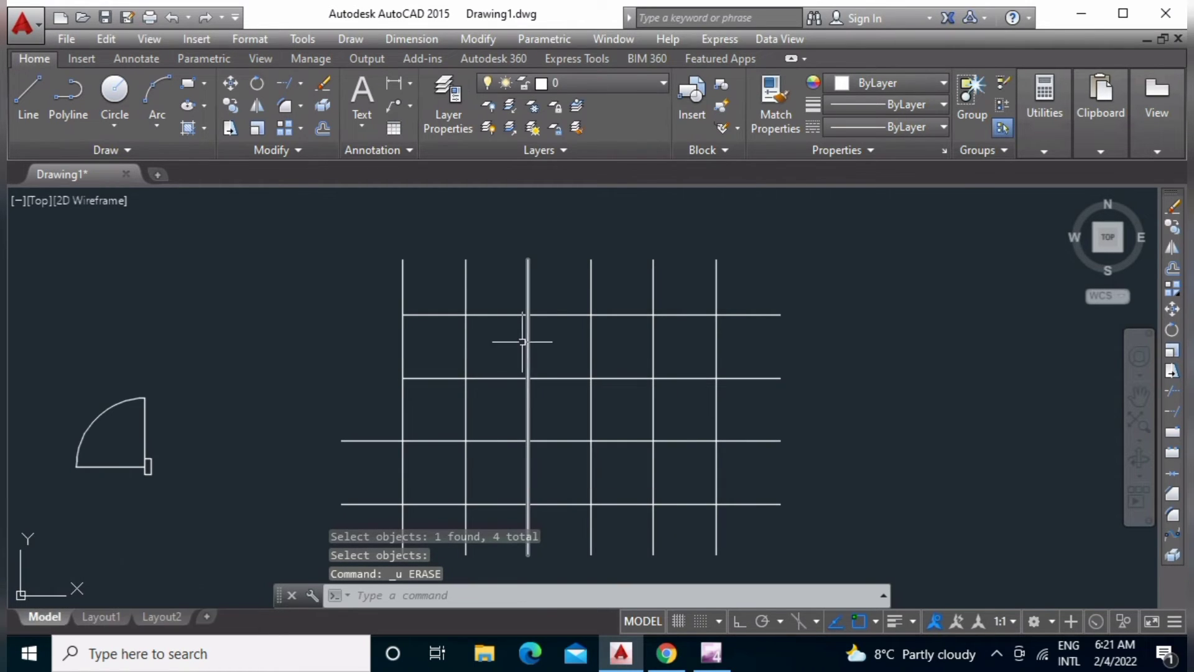
Erase the four horizontal grid lines by preselecting them with a crossing window before the Erase command, and undo the erasure.
left_click(513, 301)
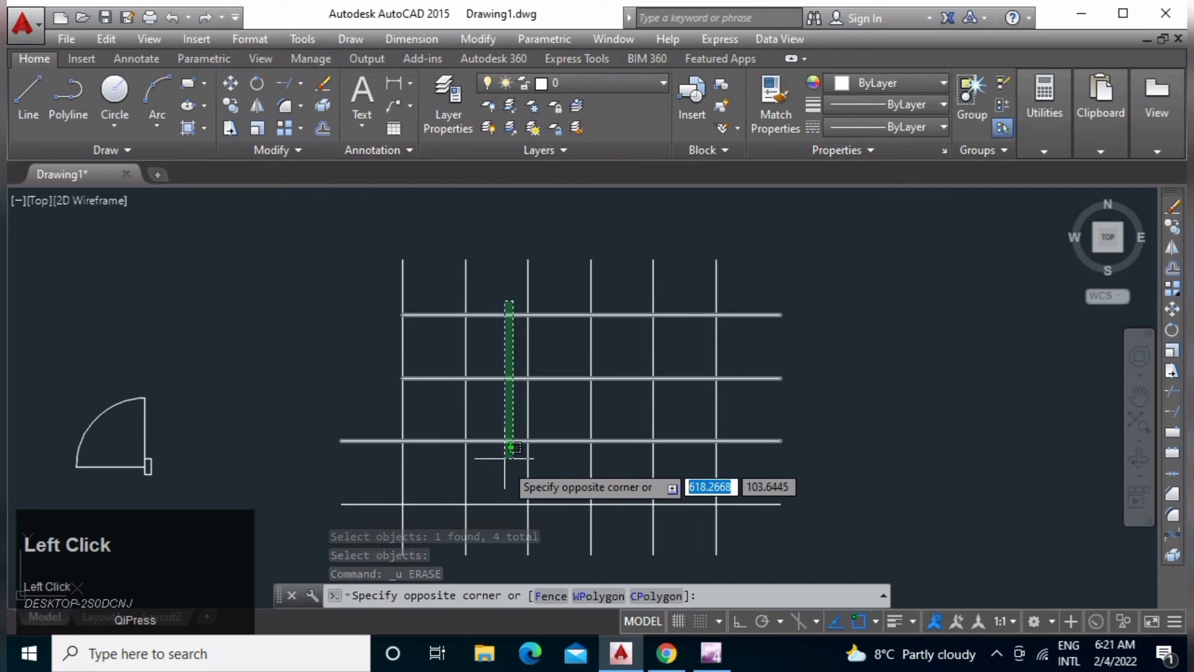
left_click(495, 524)
type("e")
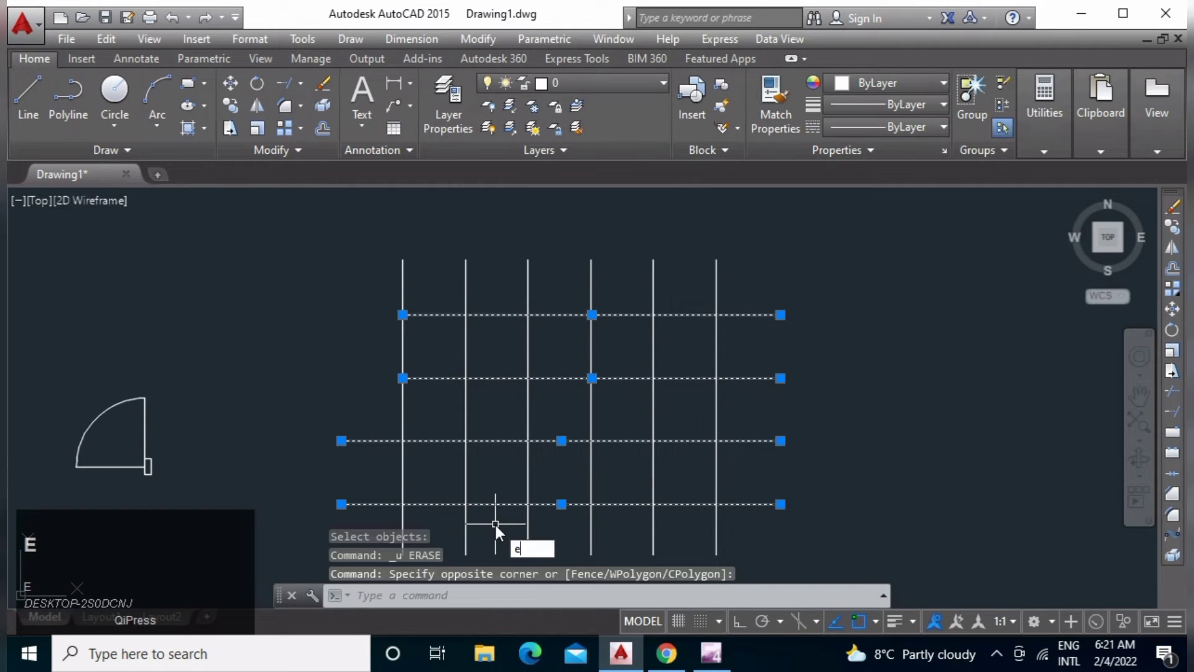
key("space")
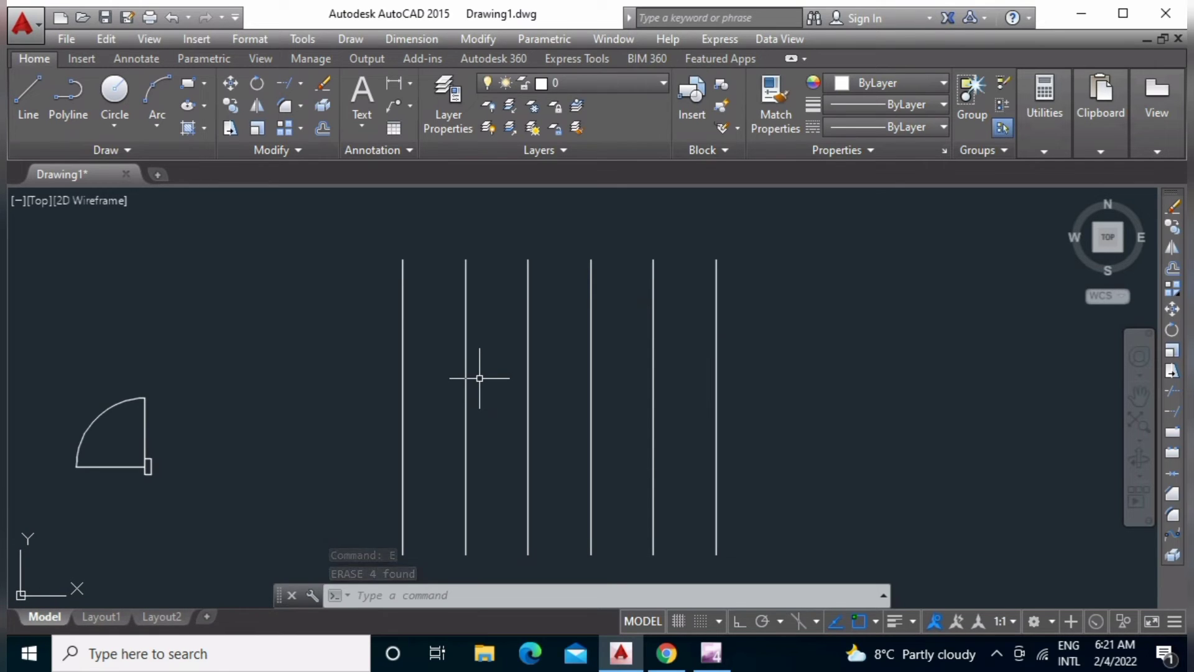
key("ctrl+a")
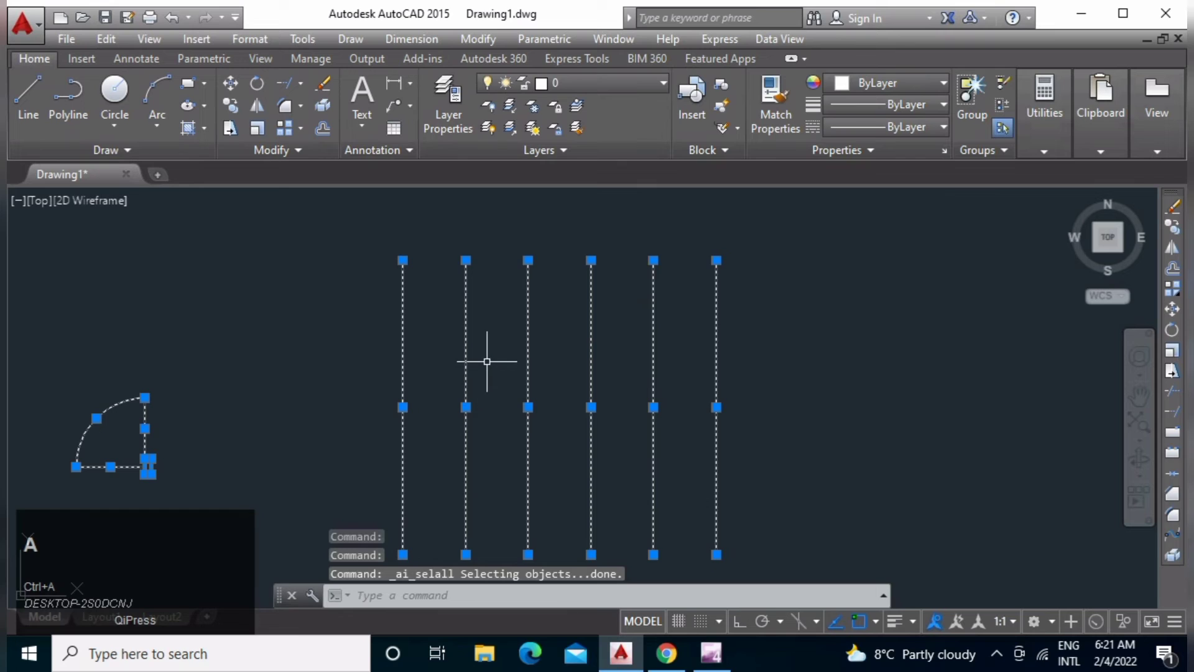
key("Escape")
key("ctrl+z")
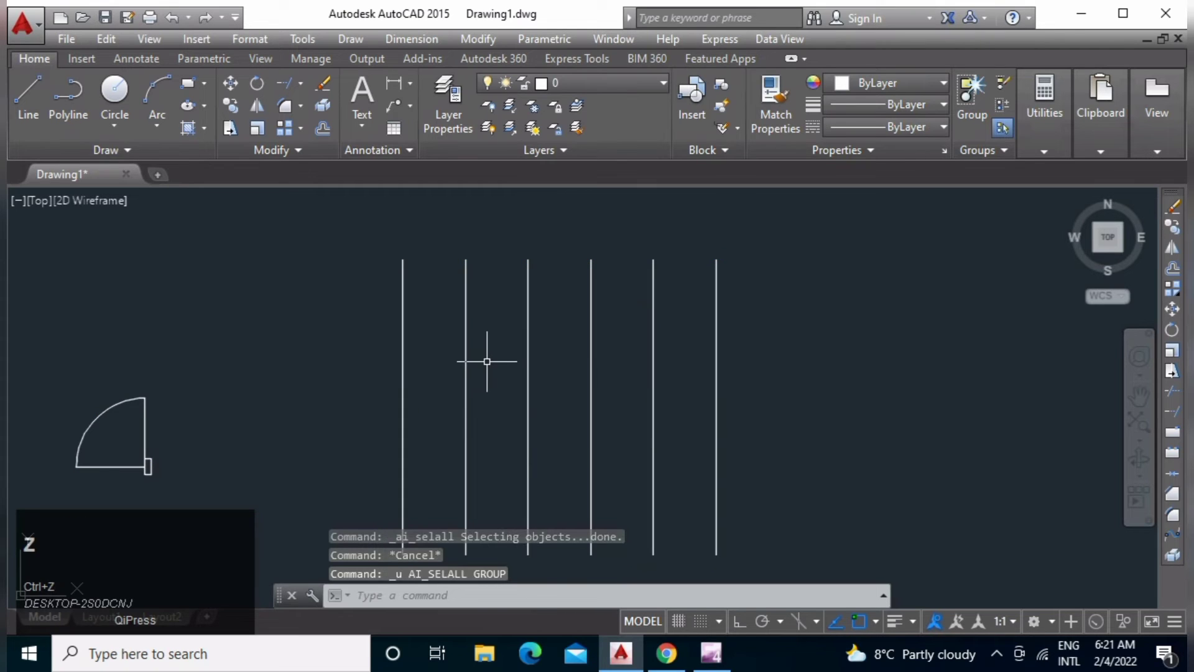
key("ctrl+z")
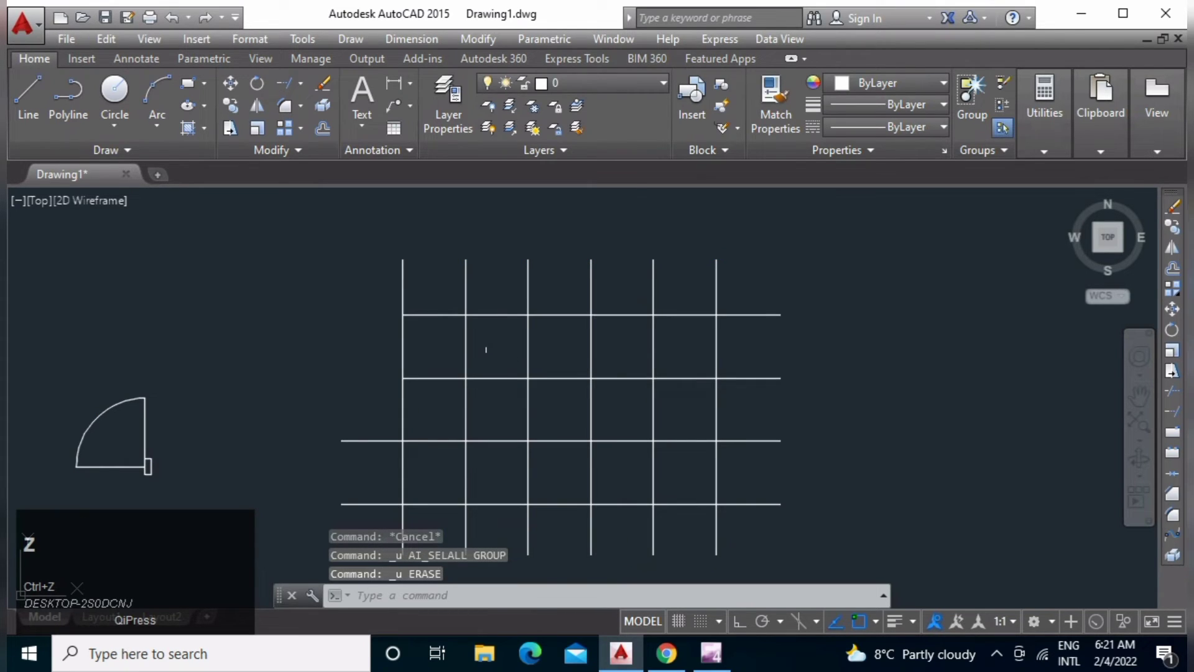
Delete the four horizontal grid lines and the six vertical ones, selecting each set with a crossing window.
left_click(502, 296)
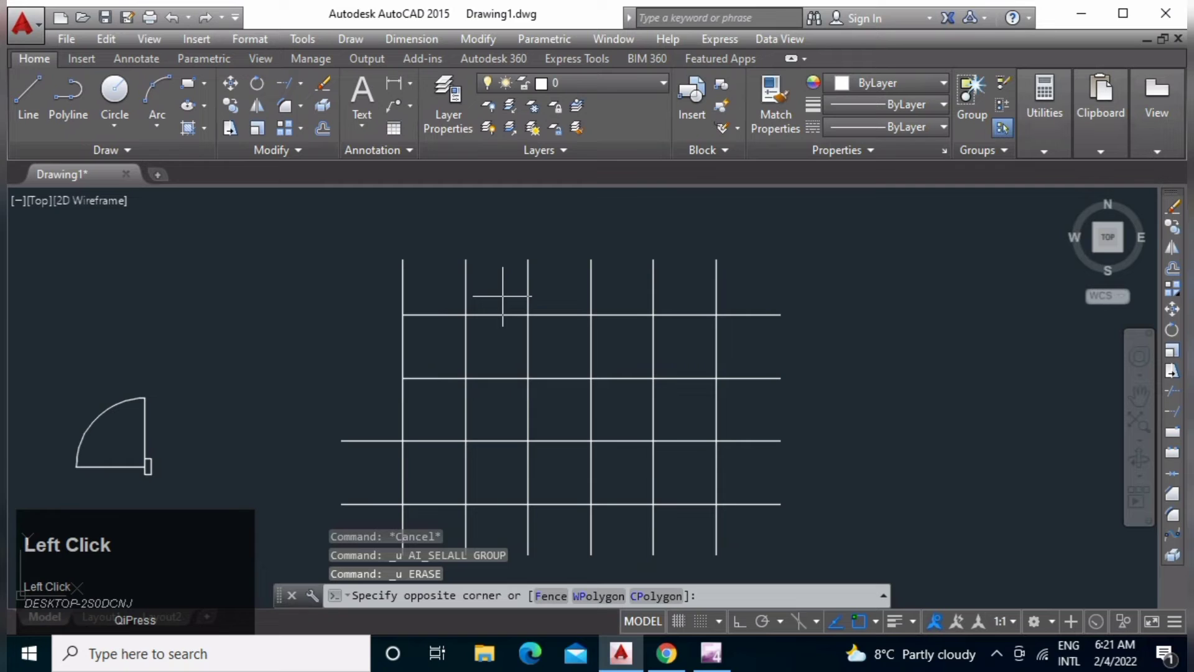
left_click(484, 520)
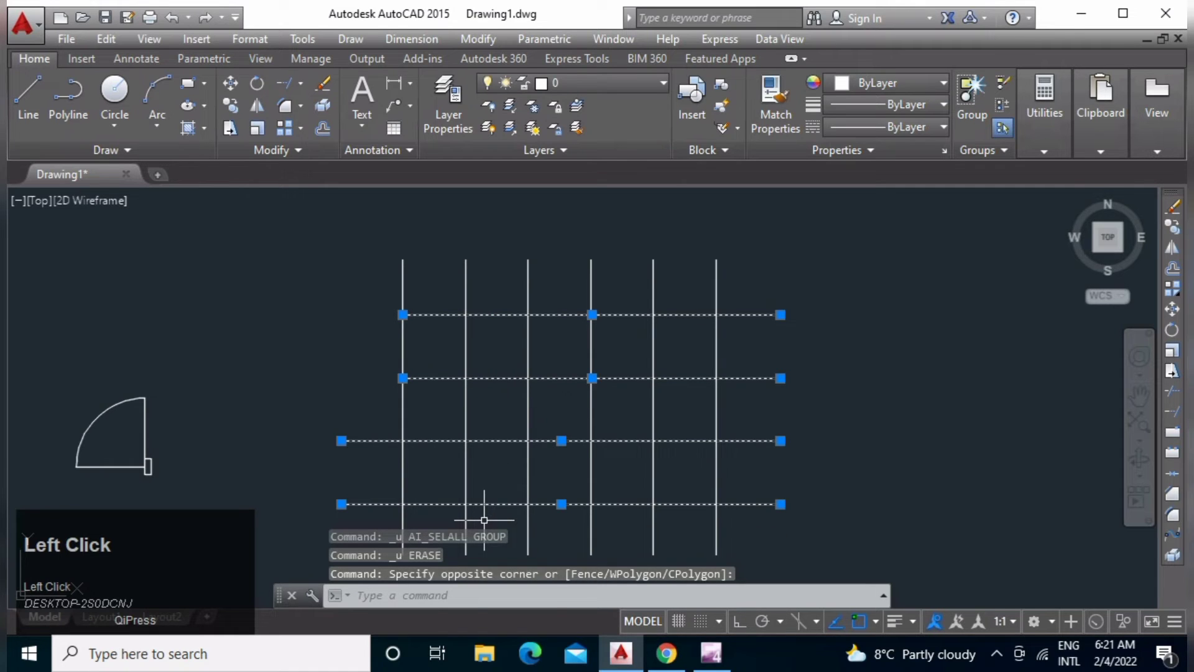
key("Delete")
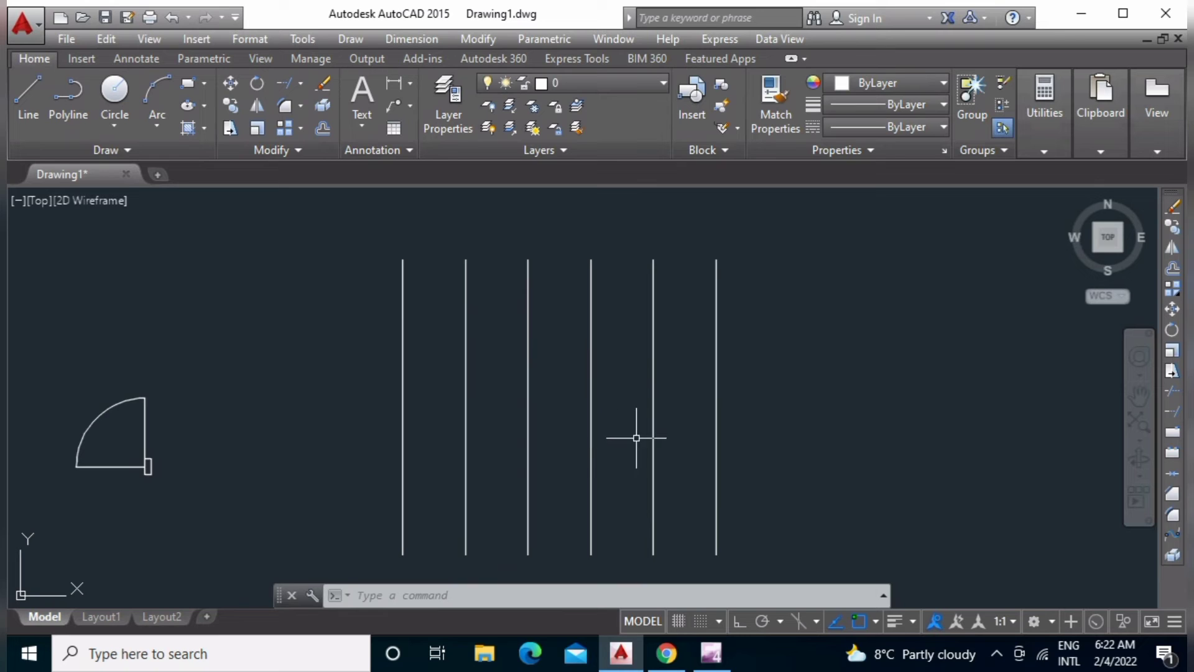
left_click(789, 390)
left_click(373, 505)
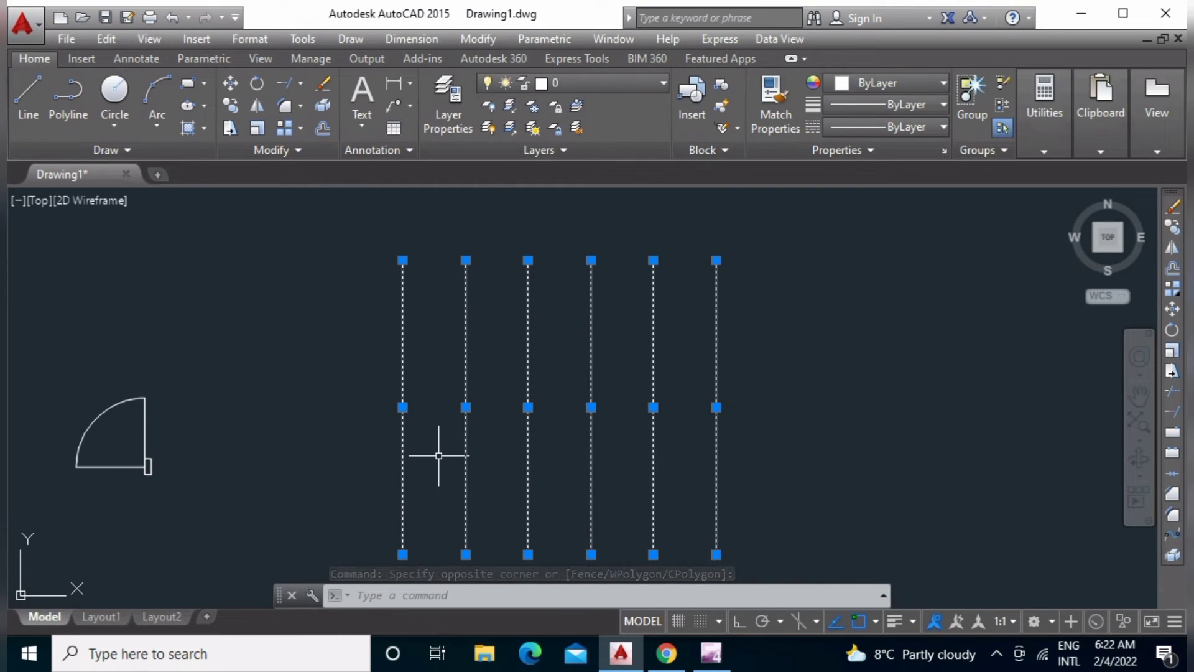
key("Delete")
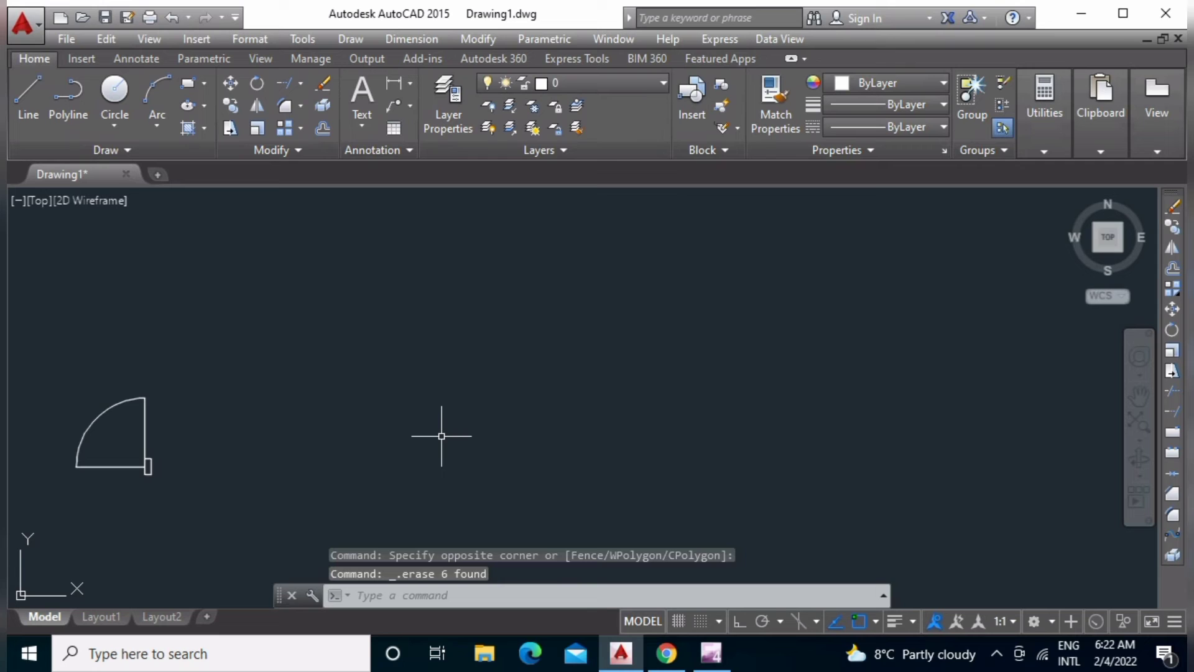
Undo the deletions of the grid's vertical and horizontal lines.
middle_click_drag(427, 440, 579, 435)
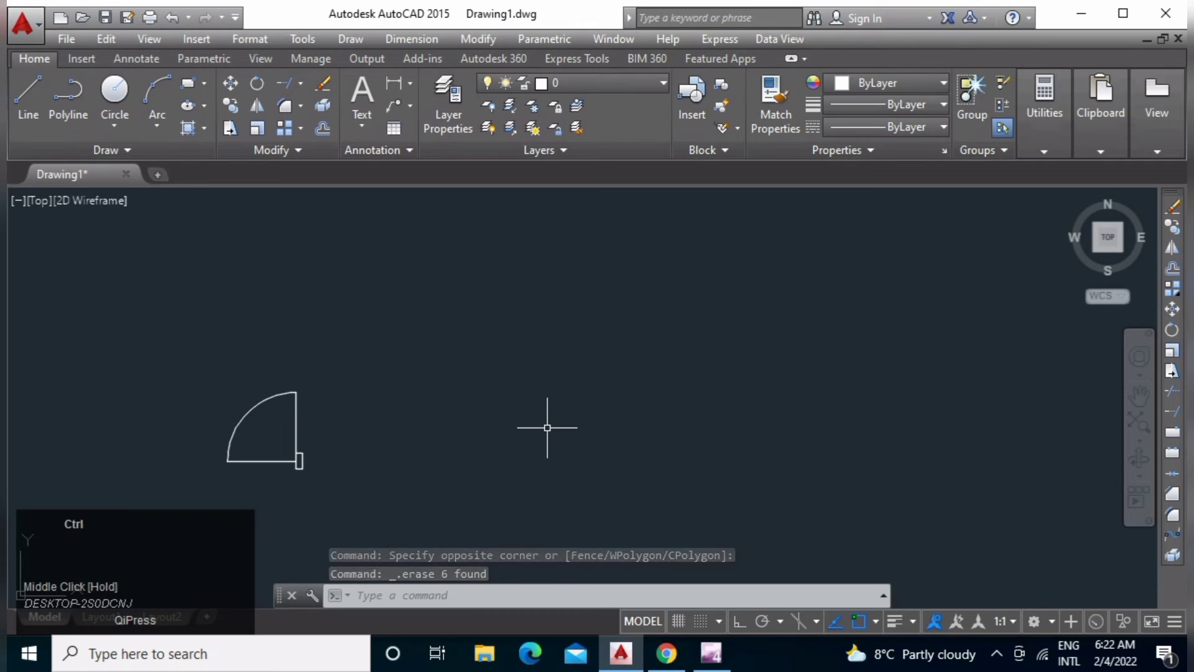
key("ctrl+z")
key("ctrl+z")
key("ctrl+z")
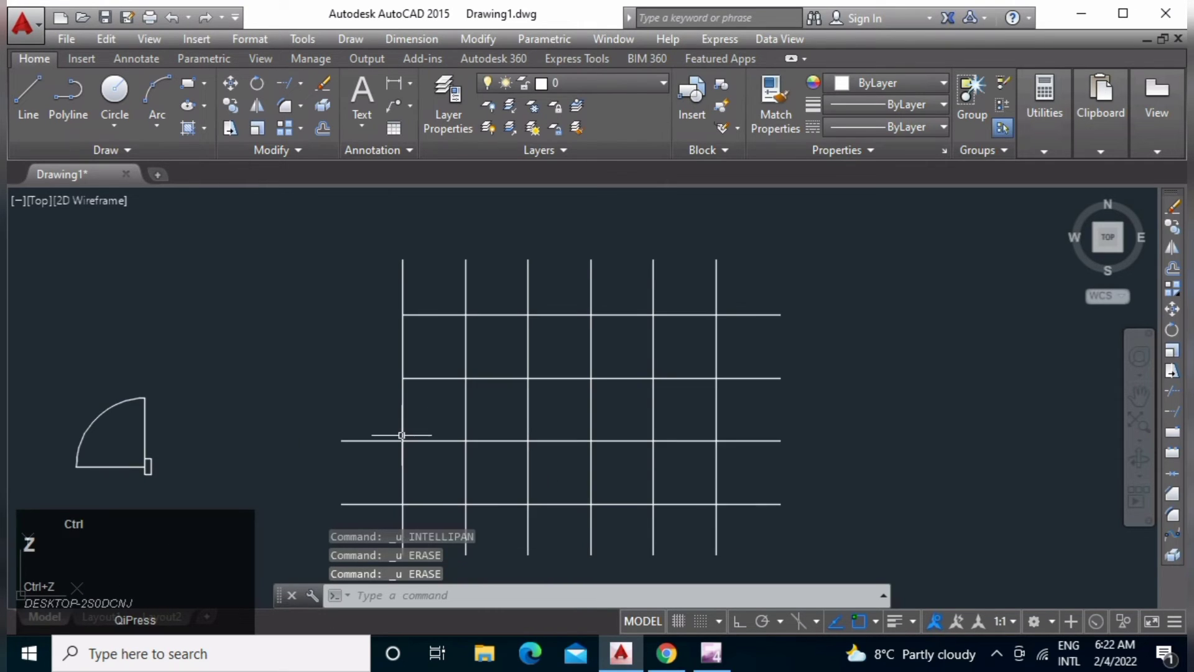
Copy the circle in the divided rectangle's right half into the middle of its left half, using the circle's centre as base point.
middle_click_drag(401, 435, 944, 423)
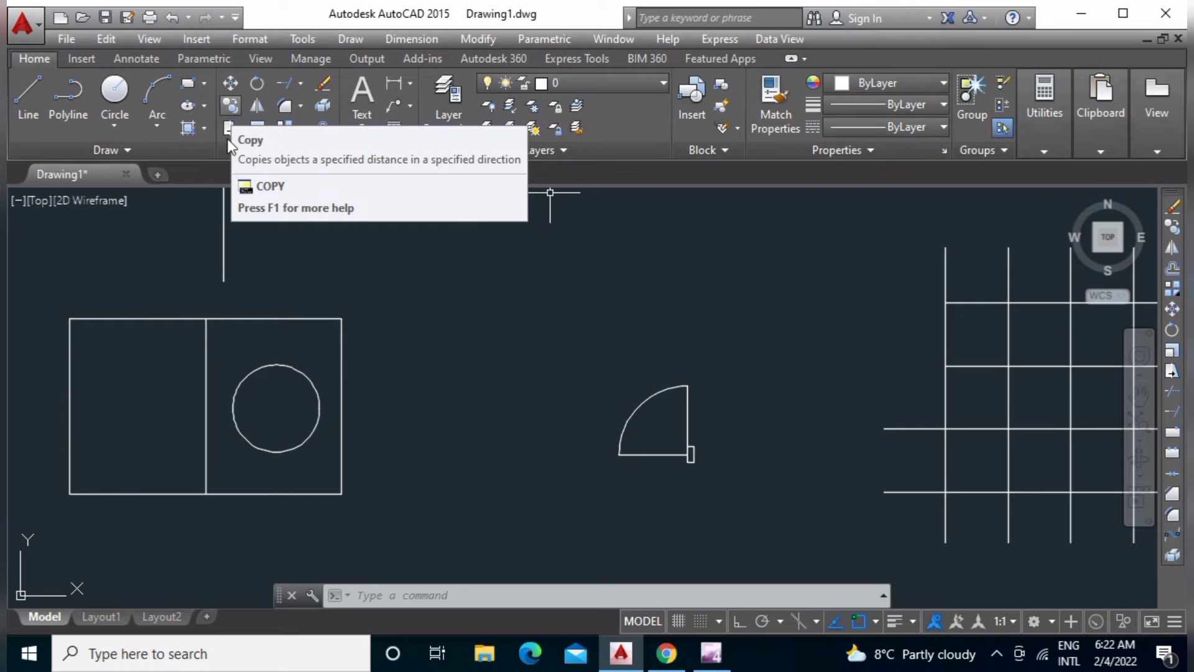
middle_click_drag(266, 485, 413, 474)
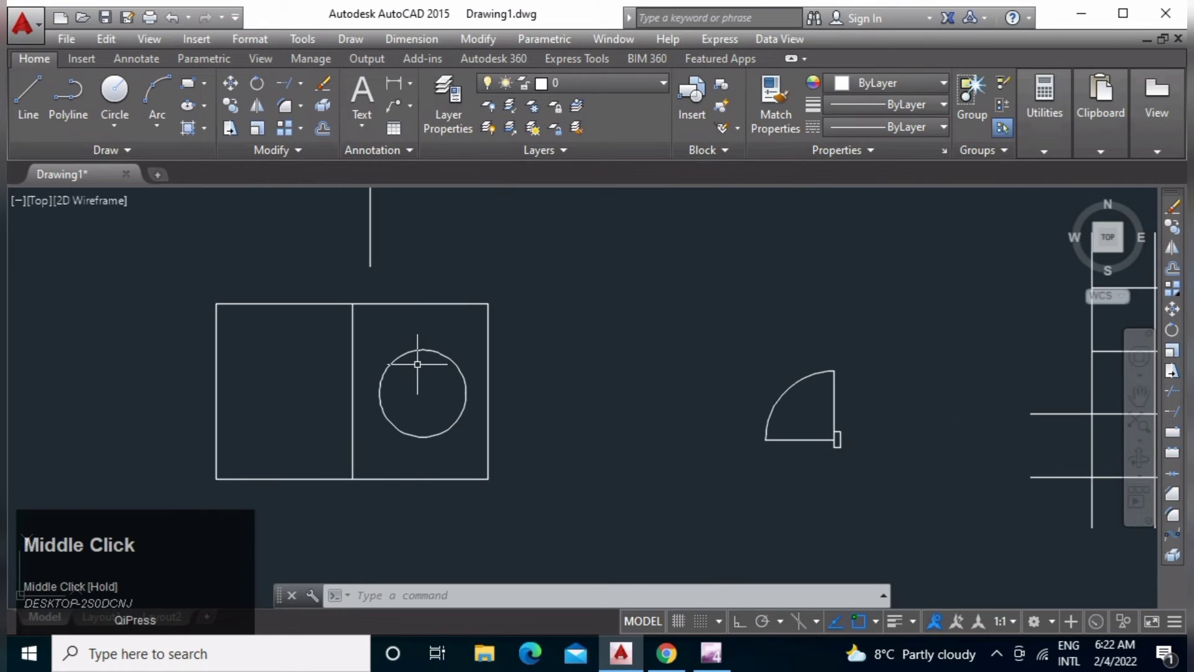
left_click(426, 332)
left_click(406, 385)
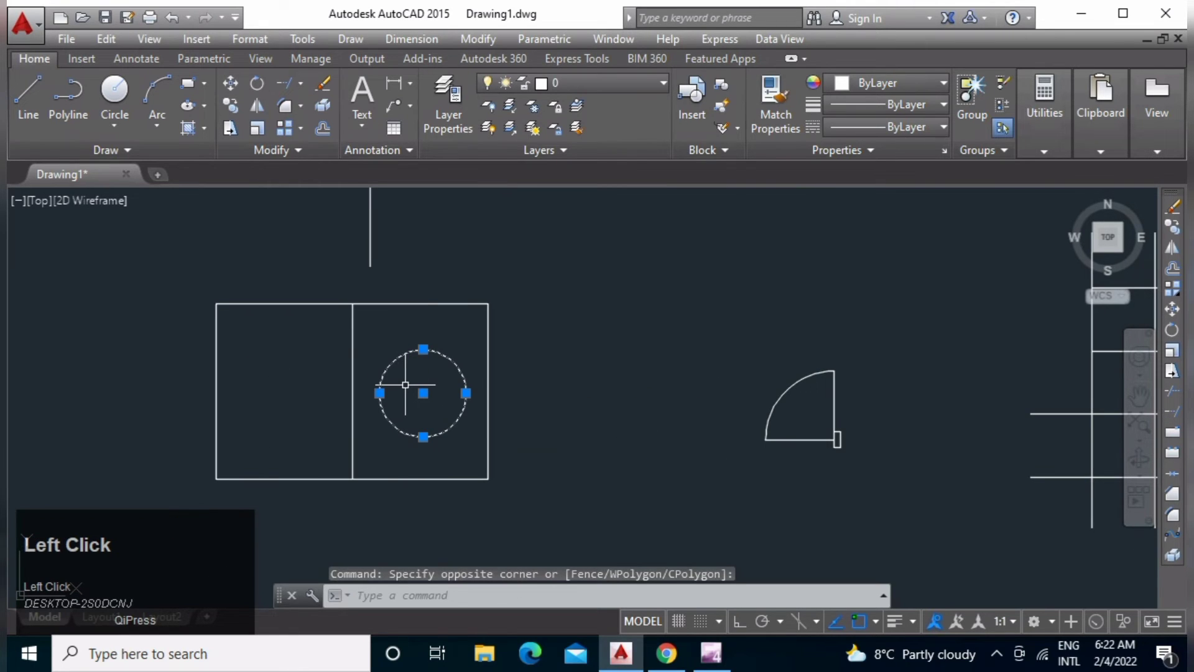
type("CO")
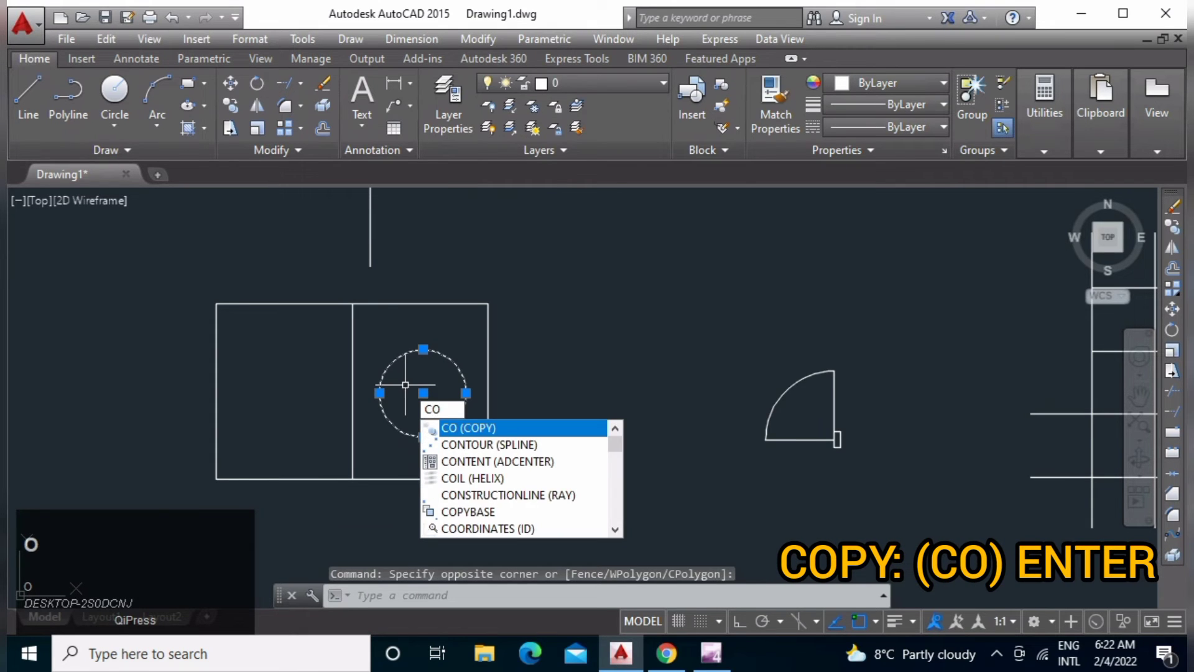
key("space")
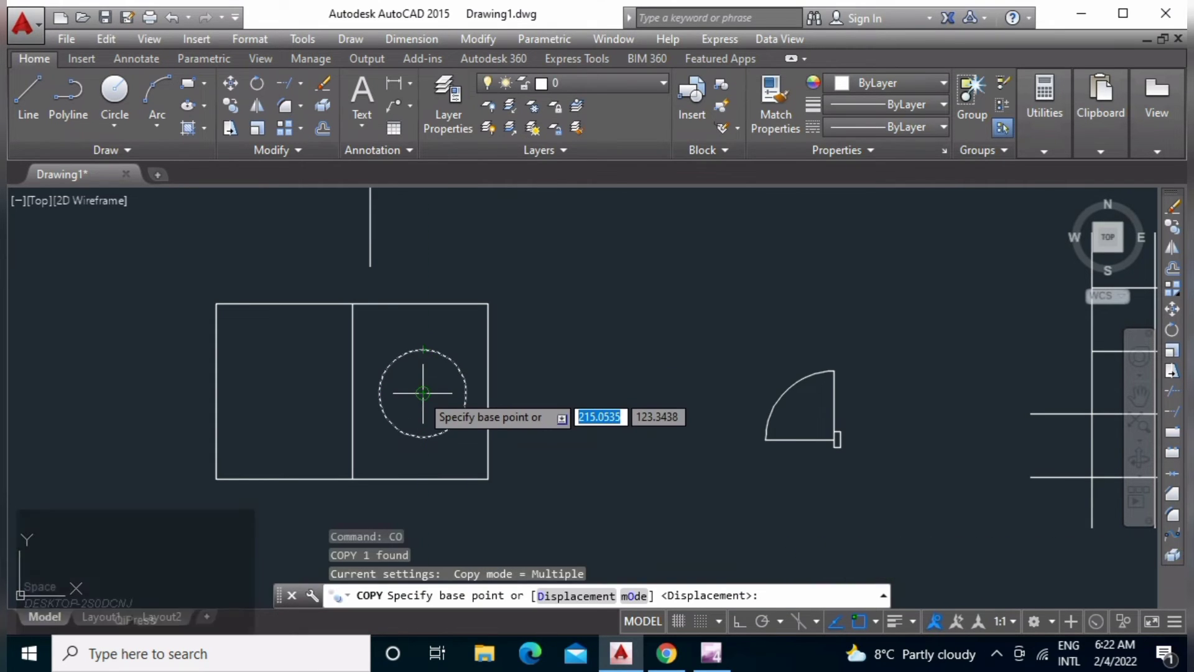
left_click(423, 392)
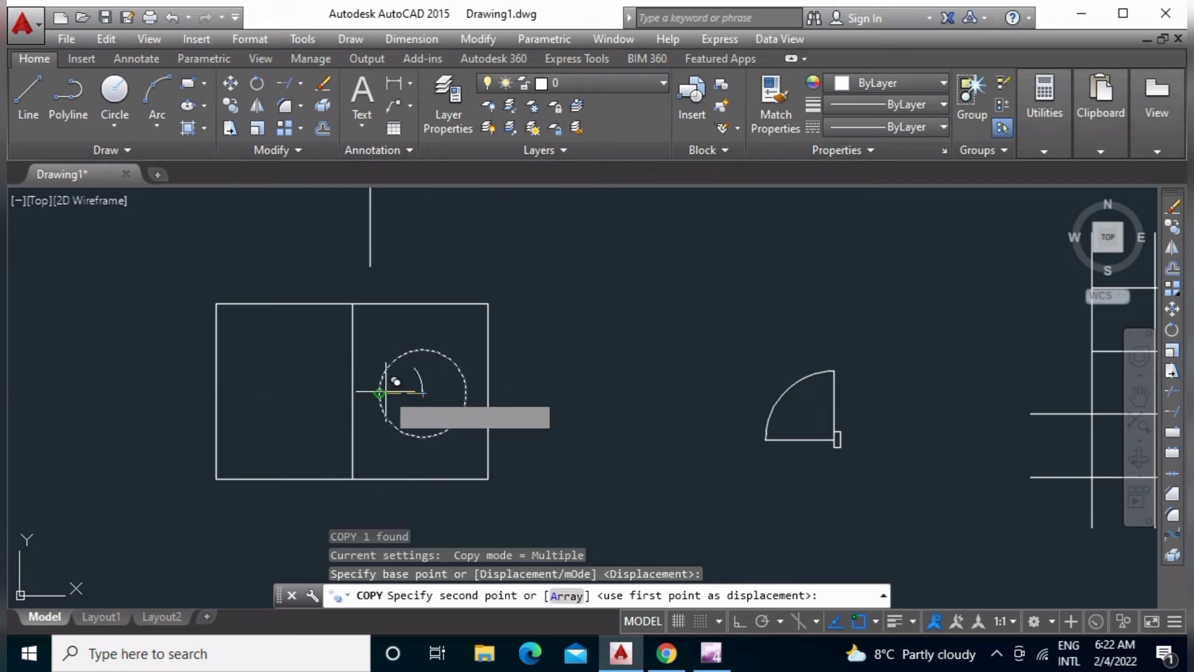
left_click(285, 392)
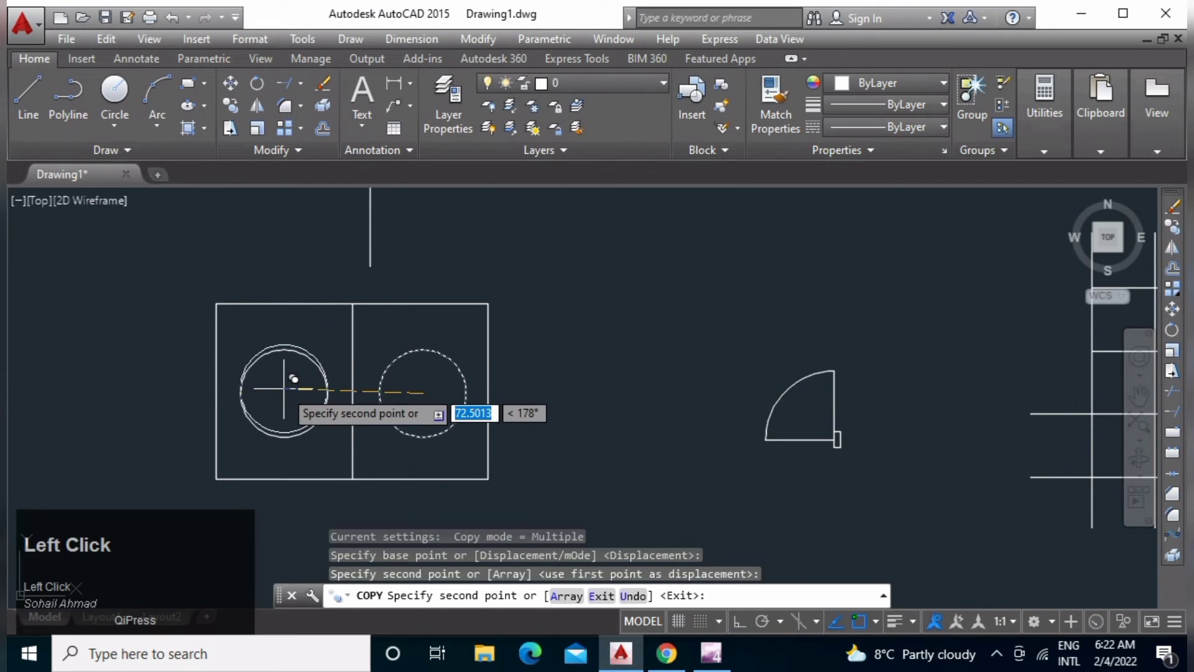
Place six more copies of the circle around the rectangle, on its left side, above it and on its right side.
middle_click_drag(260, 385, 461, 386)
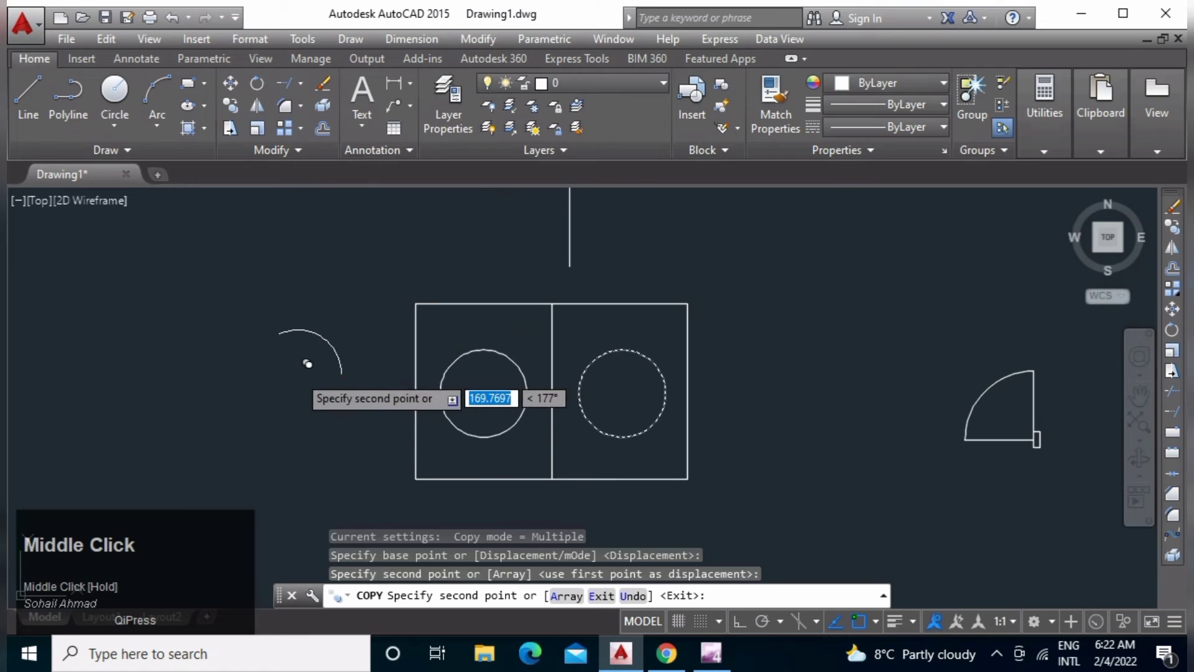
left_click(298, 373)
left_click(422, 213)
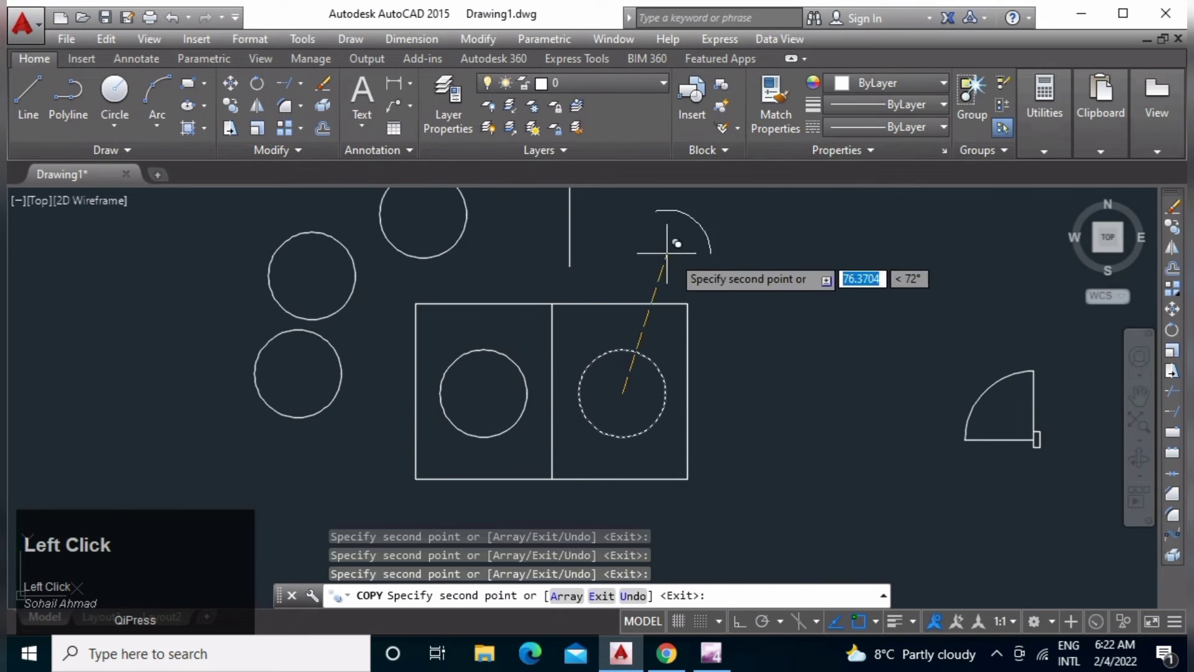
left_click(710, 260)
left_click(825, 375)
left_click(826, 540)
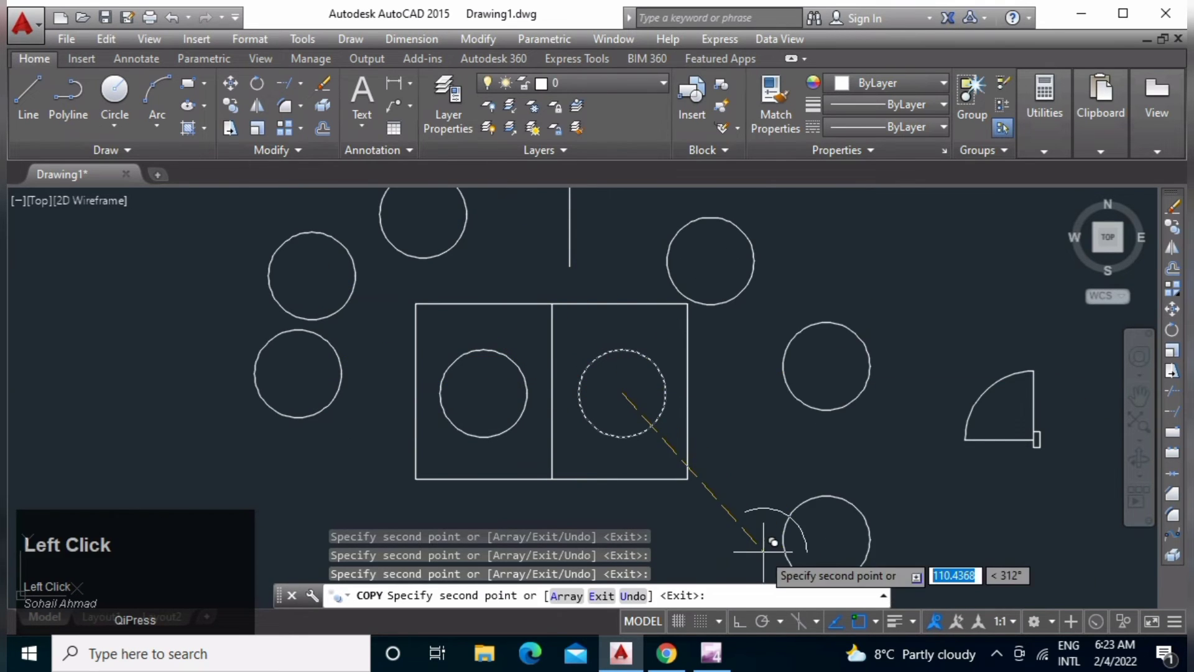
Place three more circle copies below the rectangle and one far to its left, and finish the Copy command.
middle_click_drag(700, 476, 549, 391)
left_click(549, 391)
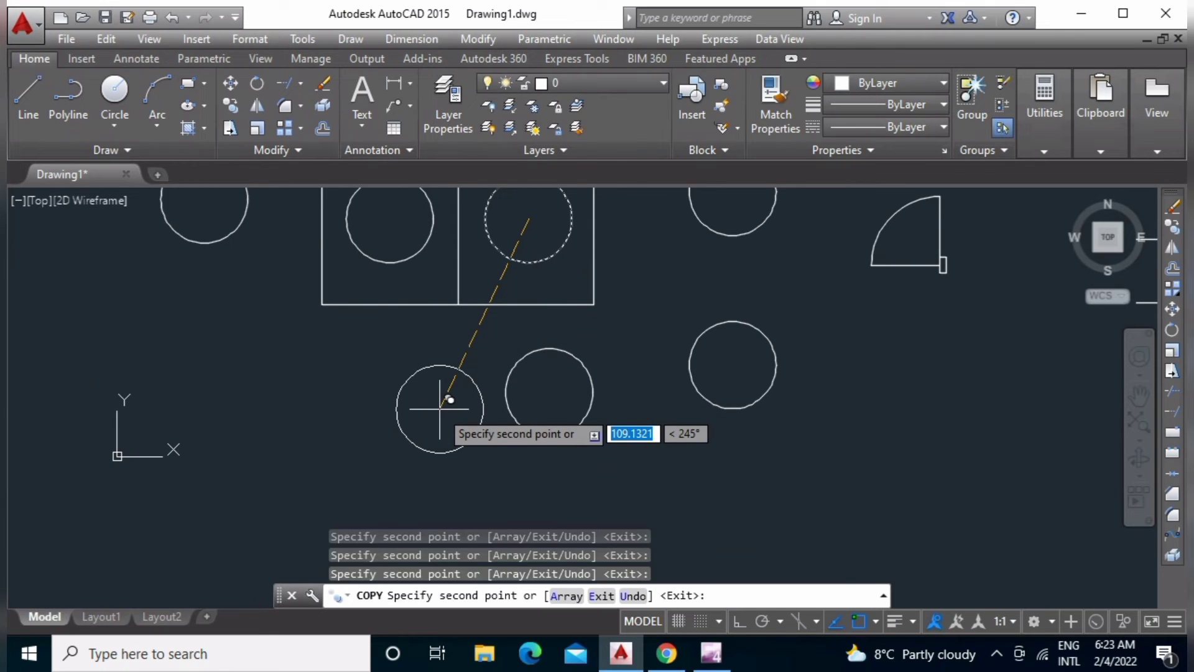
left_click(387, 383)
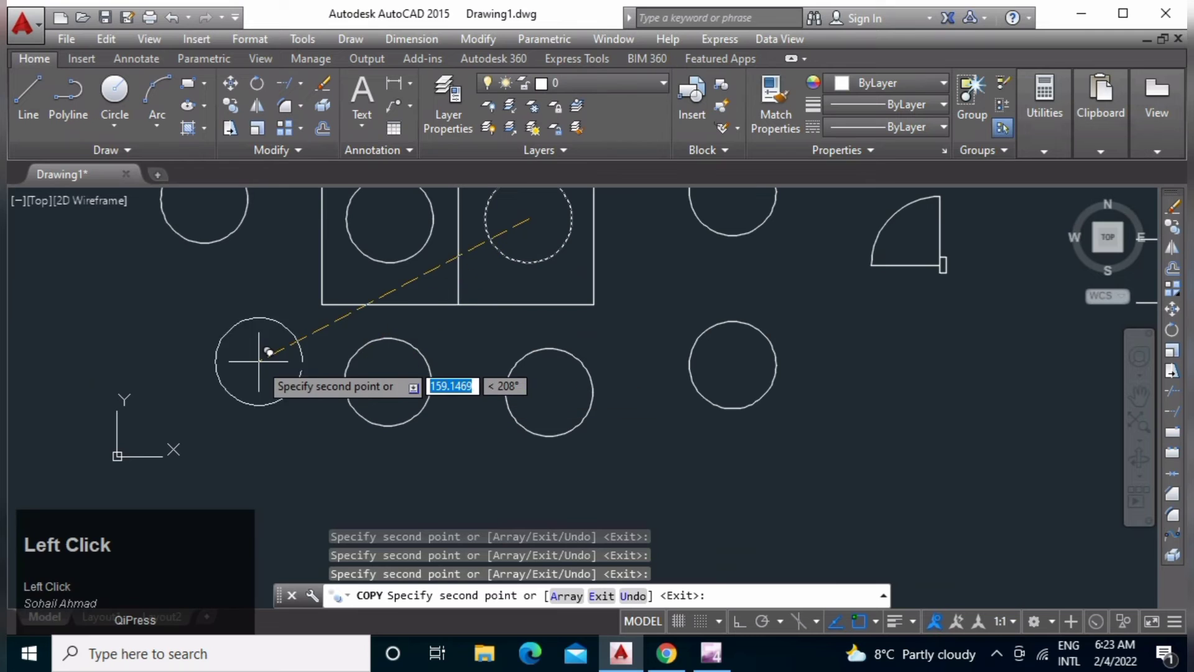
left_click(258, 362)
mouse_move(237, 226)
middle_mouse_down()
mouse_move(293, 296)
mouse_move(469, 389)
middle_mouse_up()
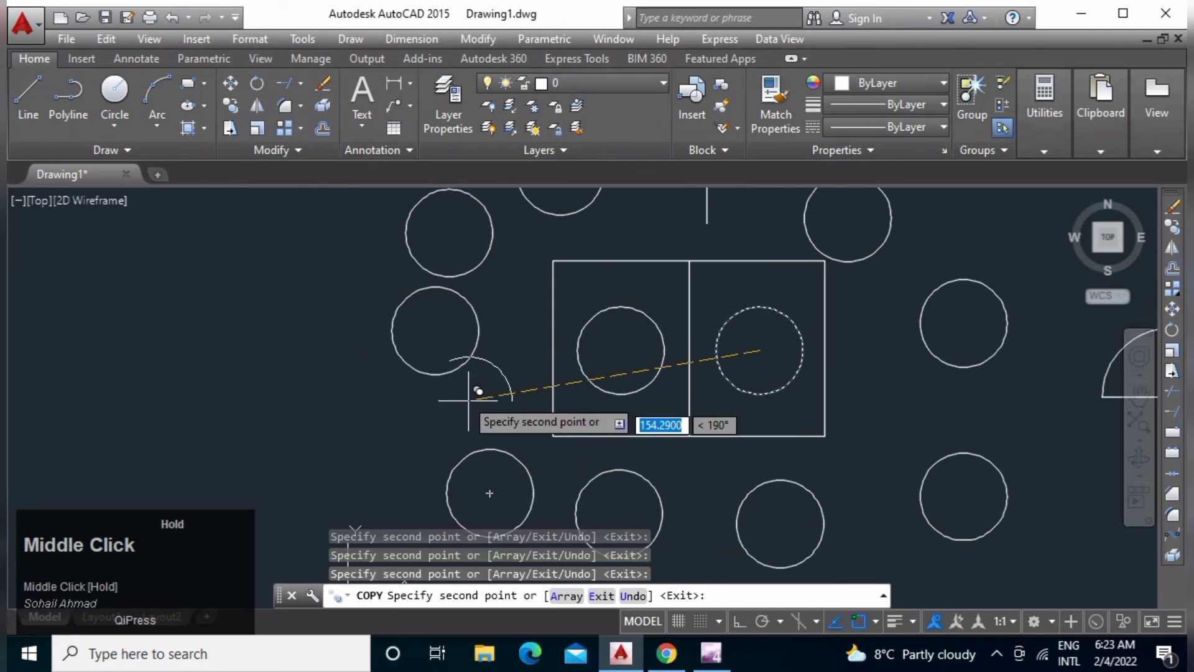
left_click(316, 366)
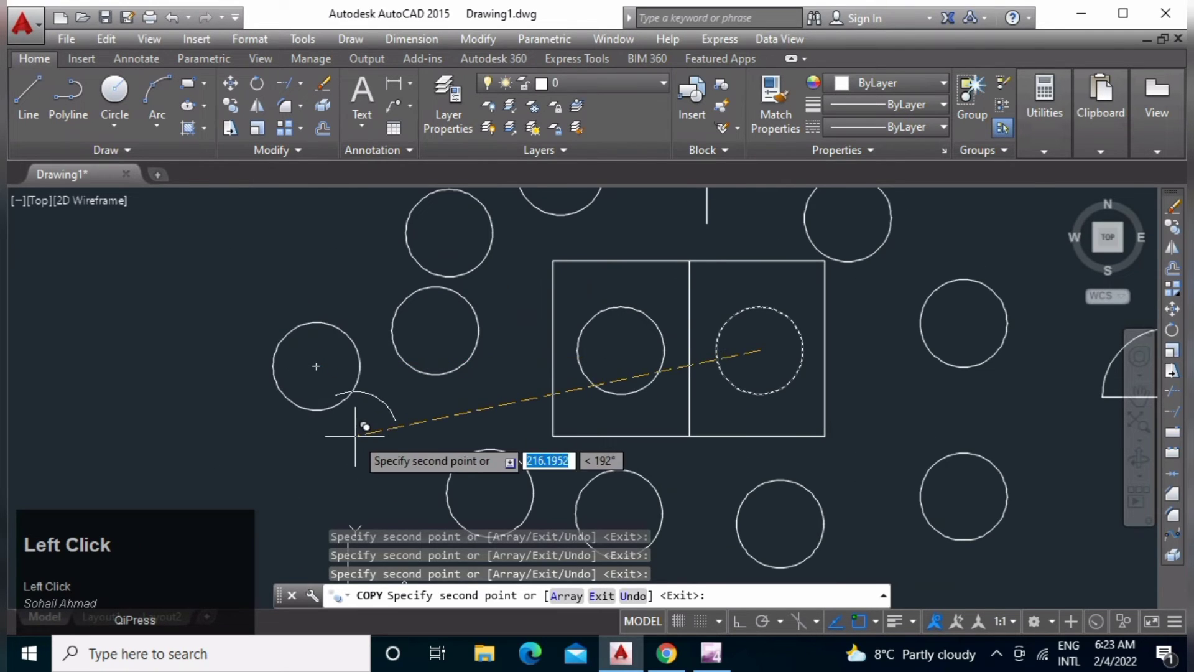
key("space")
middle_click(746, 404)
middle_click_drag(746, 404, 433, 470)
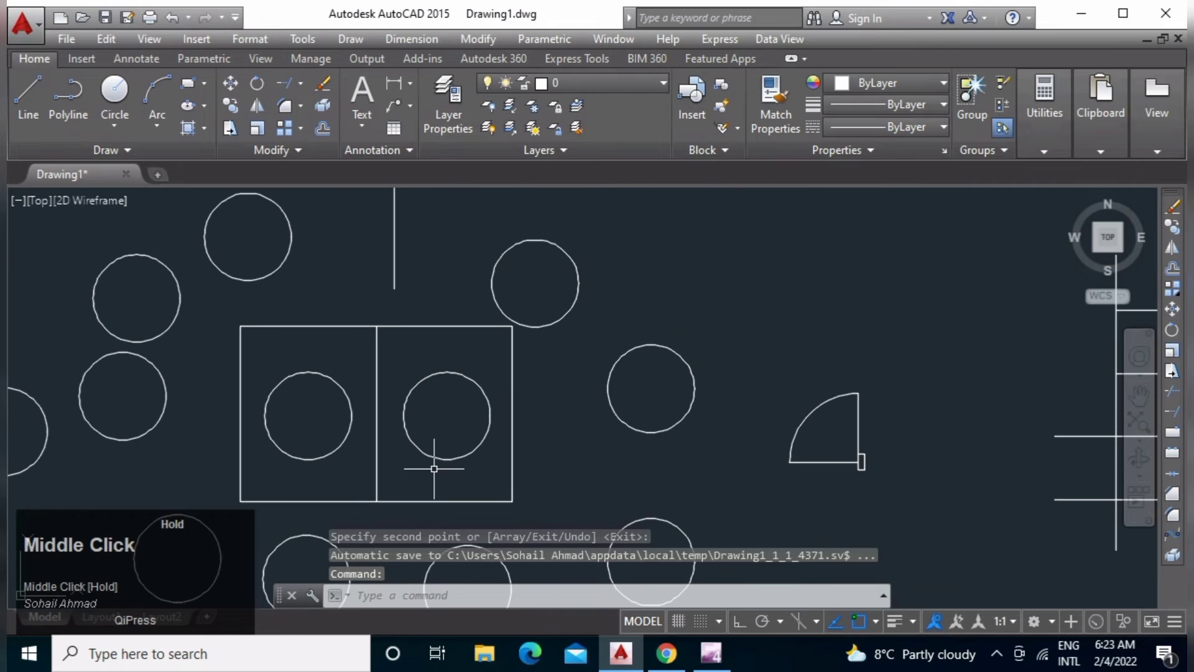
Copy the upper circle beside the rectangle's right side from its centre, placing one copy to its upper right and one just above it.
middle_click_drag(565, 434, 605, 376)
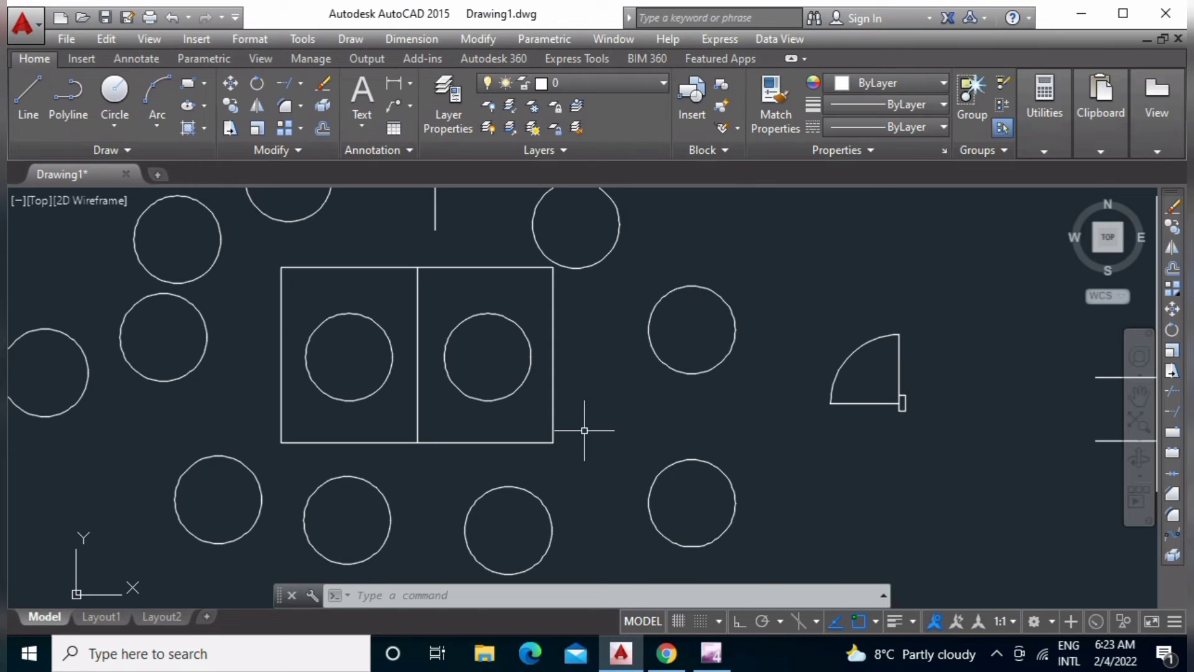
key("space")
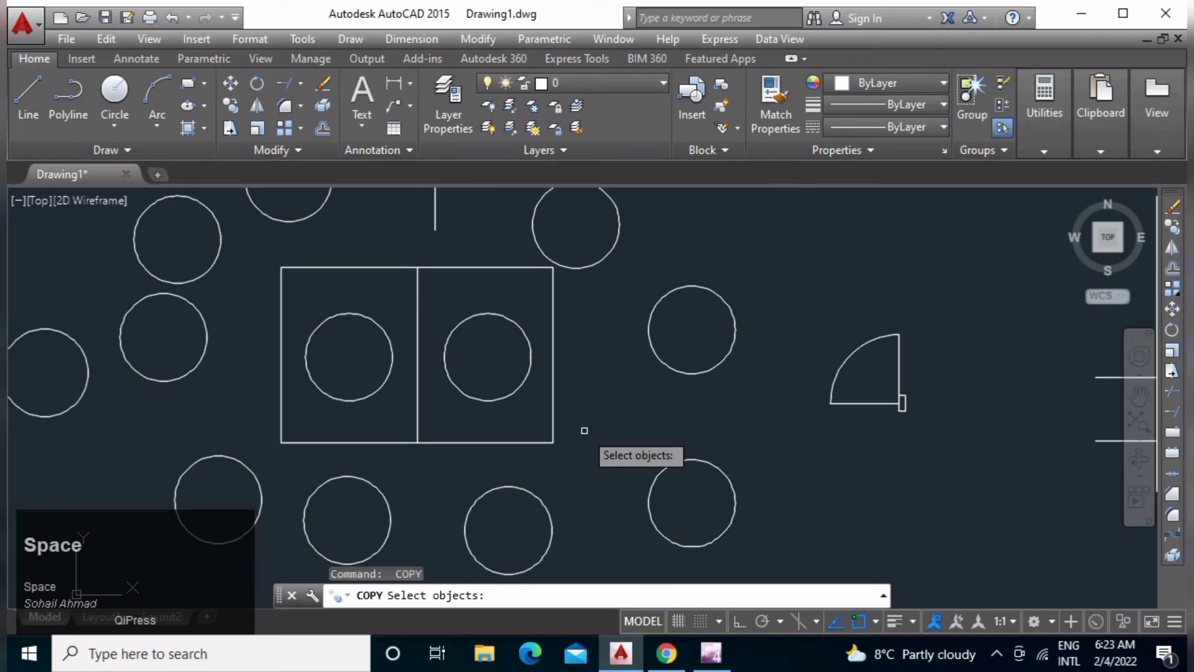
left_click(749, 299)
left_click(712, 359)
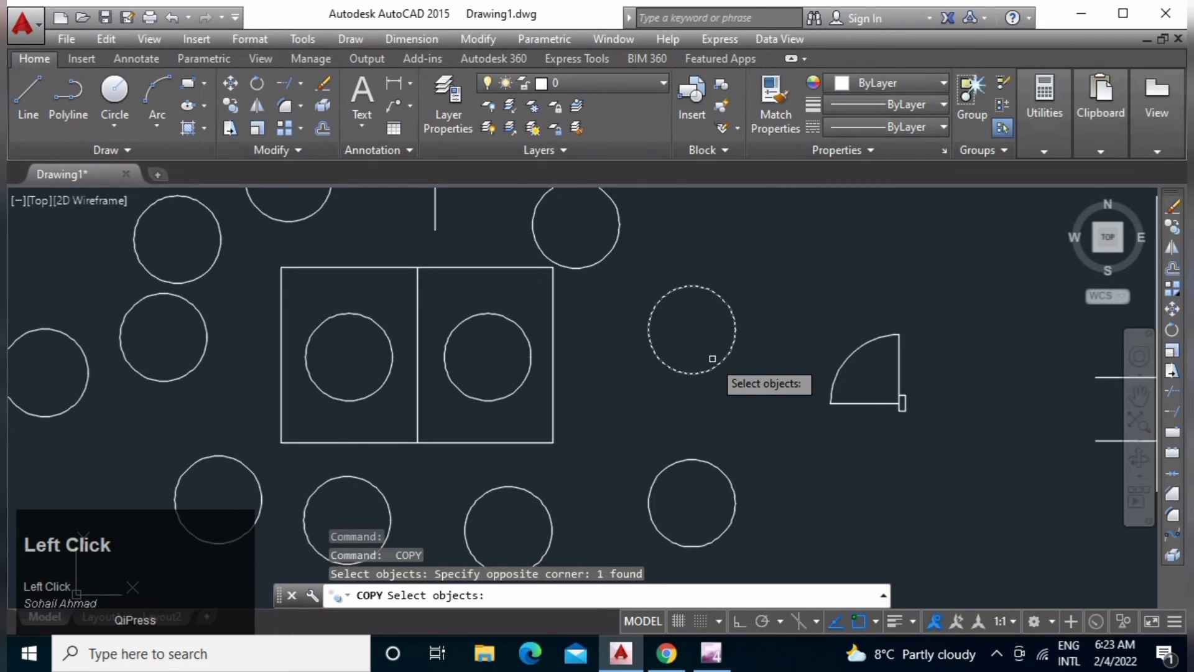
key("space")
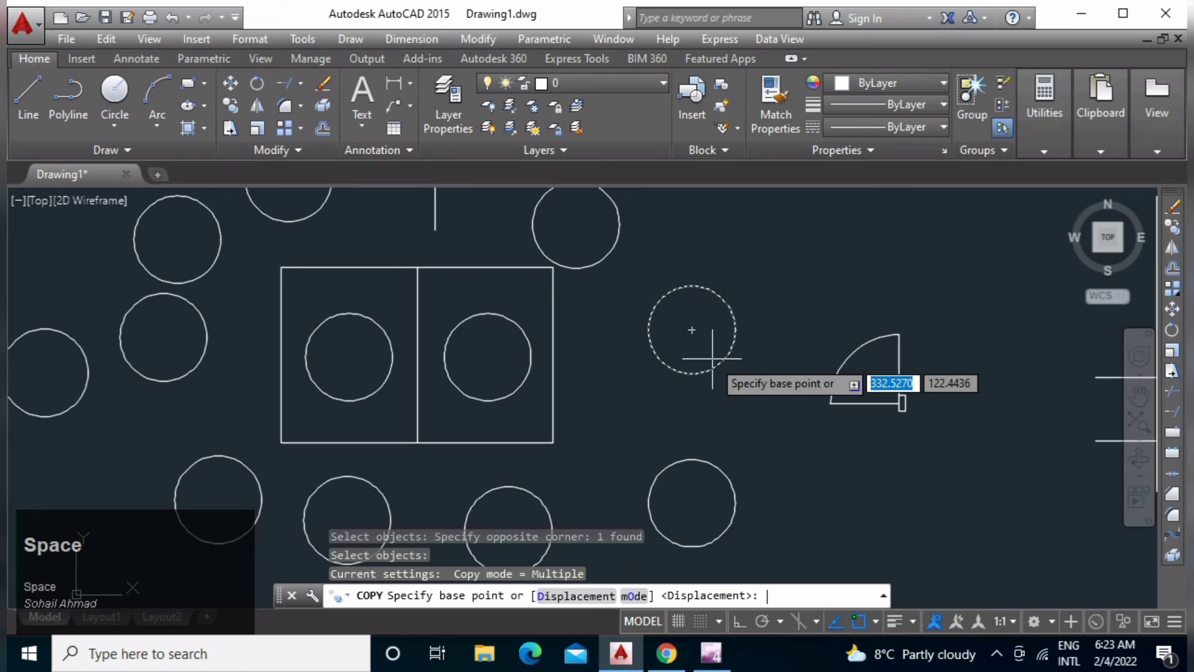
left_click(691, 330)
left_click(804, 285)
left_click(722, 246)
Place three more circle copies above and to the upper right of the rectangle, and finish the Copy command.
middle_click_drag(761, 348, 691, 467)
left_click(728, 266)
left_click(557, 232)
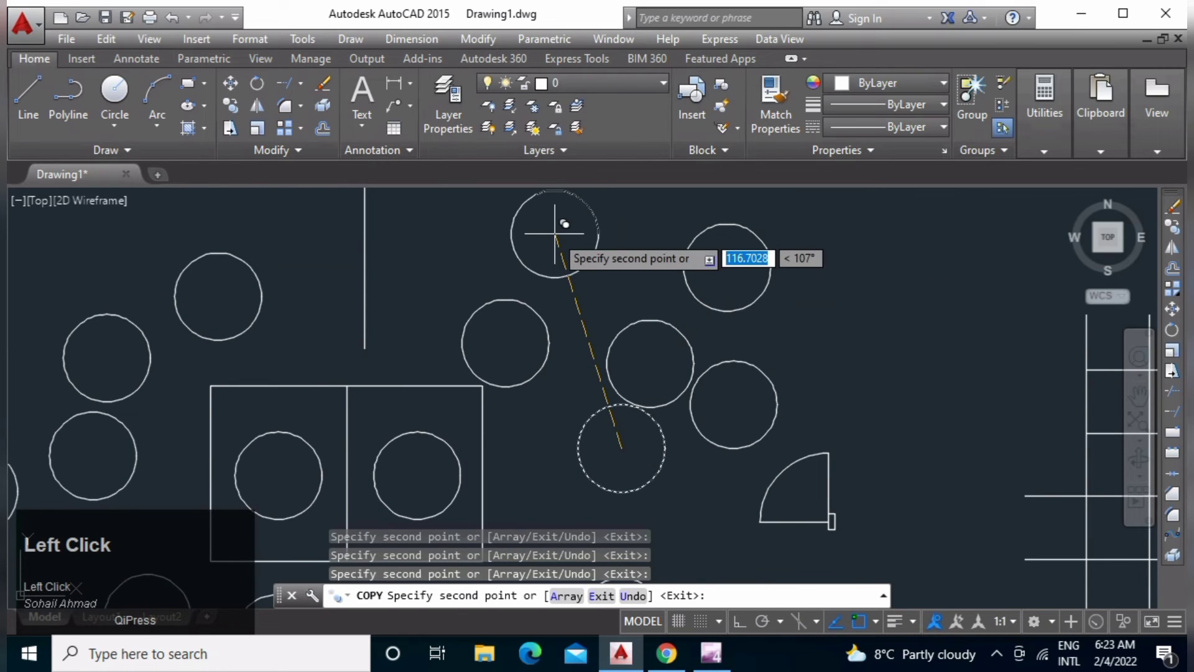
left_click(474, 260)
key("space")
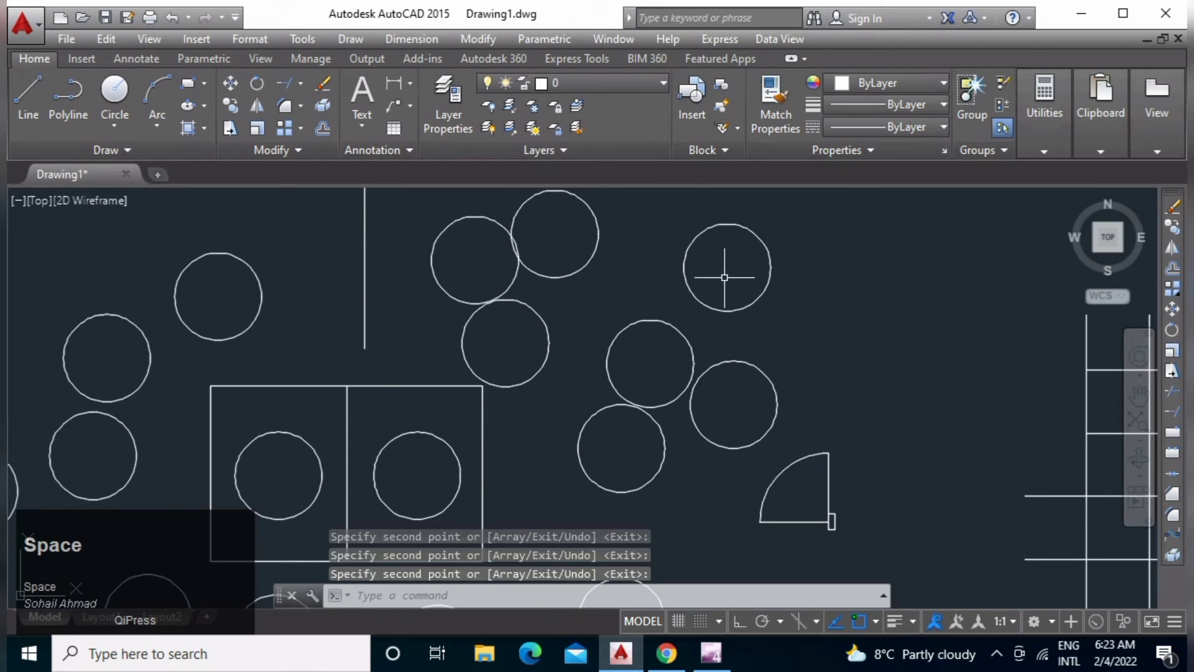
Erase the seven circles above and to the right of the rectangle's upper right corner.
left_click(803, 238)
left_click(623, 432)
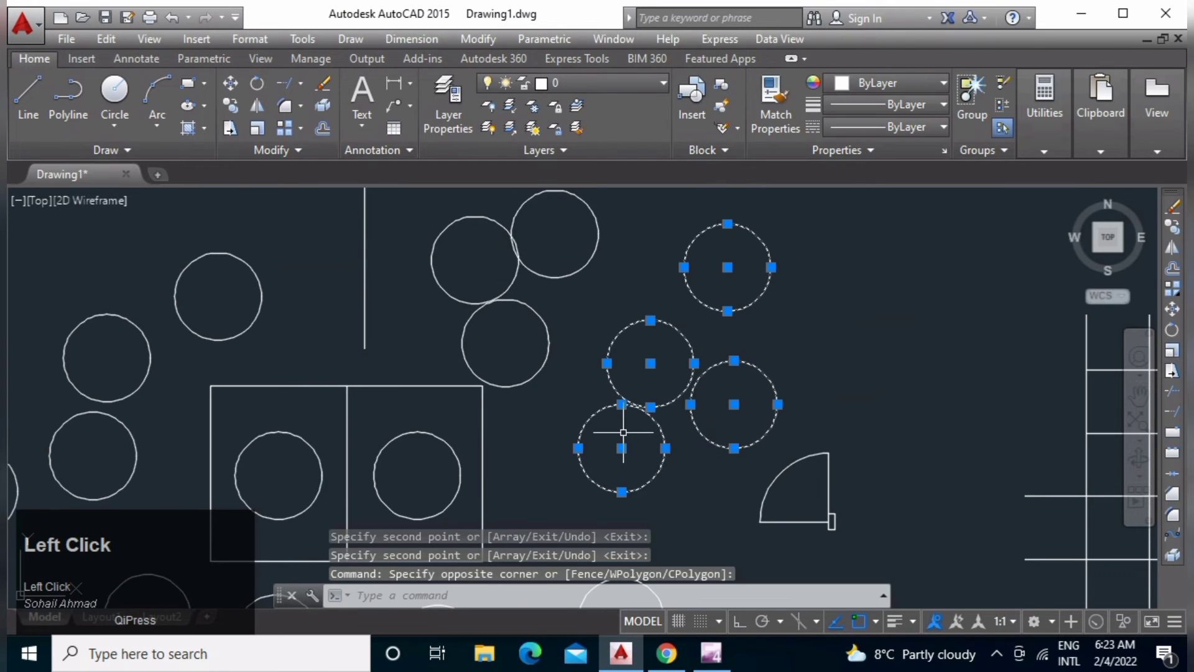
key("Delete")
left_click(622, 227)
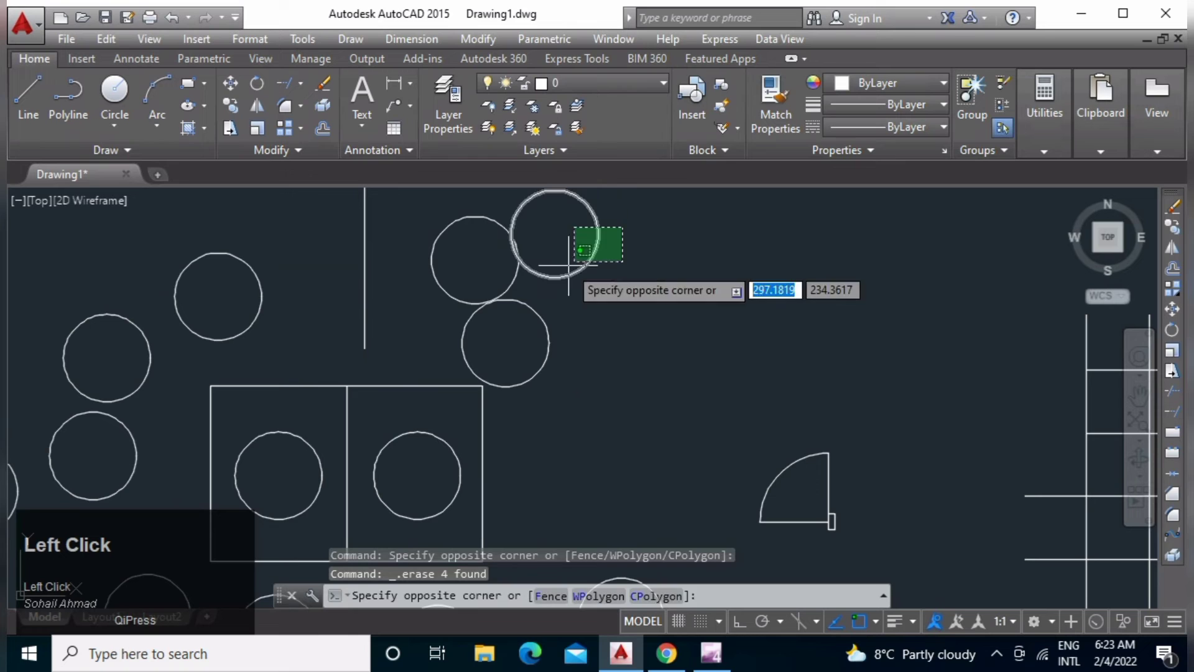
left_click(535, 299)
key("Delete")
Erase the remaining eight circles outside the rectangle, above and left of it and in the row below it.
middle_click_drag(469, 330, 639, 253)
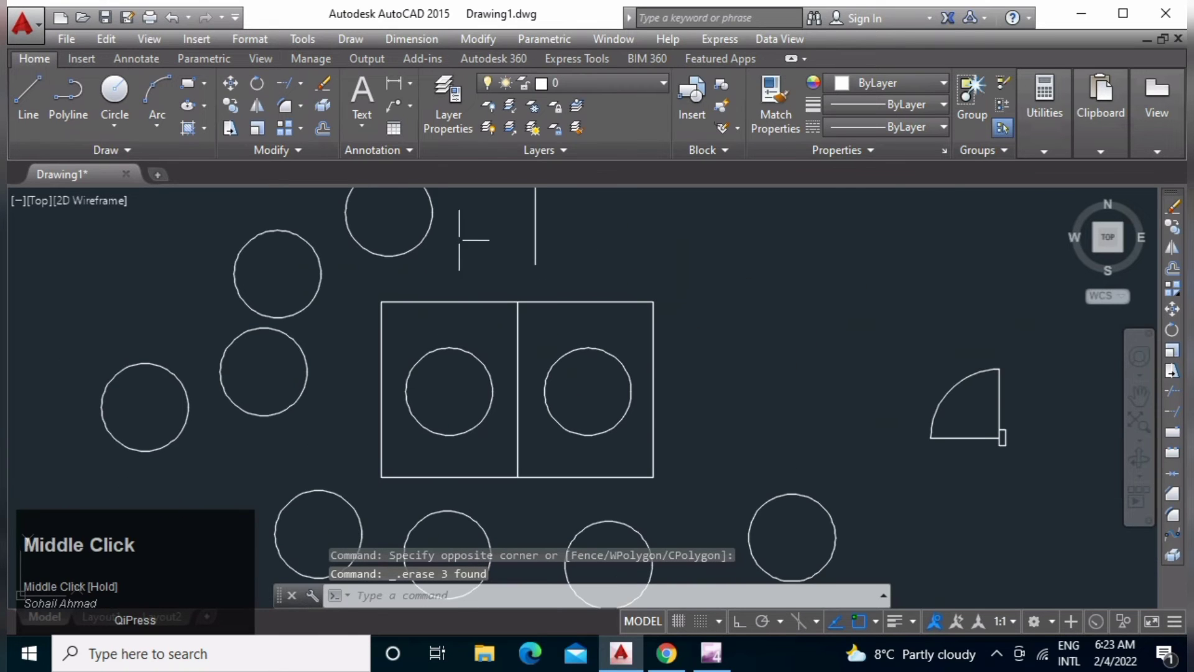
left_click(461, 238)
left_click(247, 261)
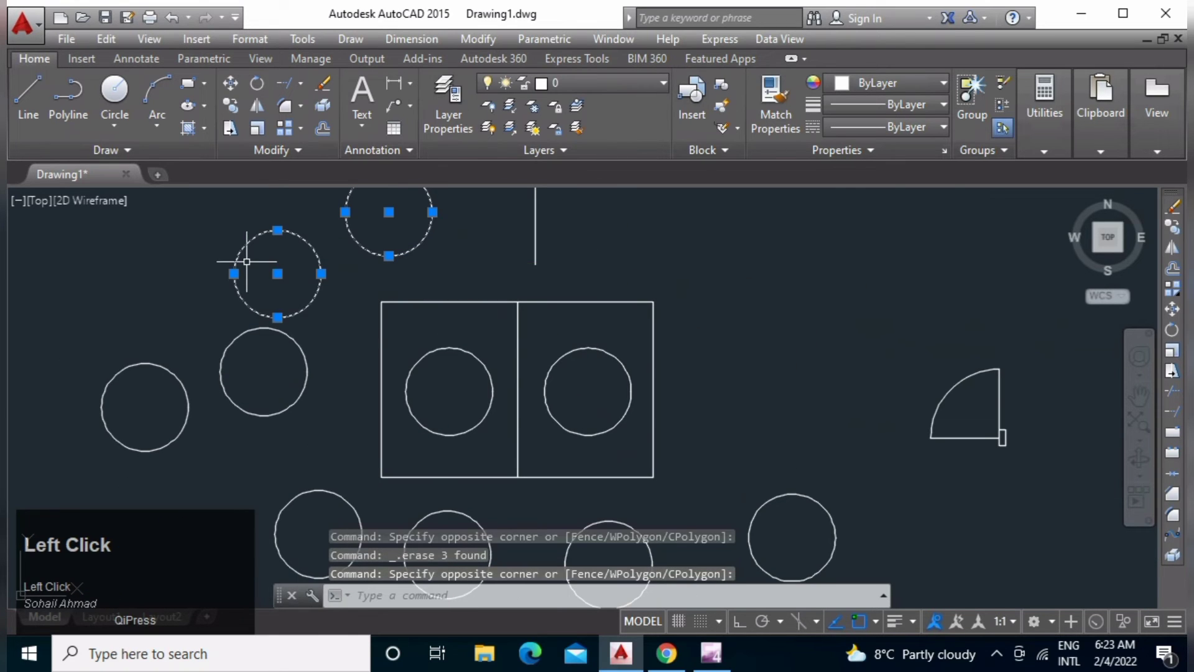
left_click(308, 326)
left_click(87, 464)
middle_click_drag(476, 488, 476, 380)
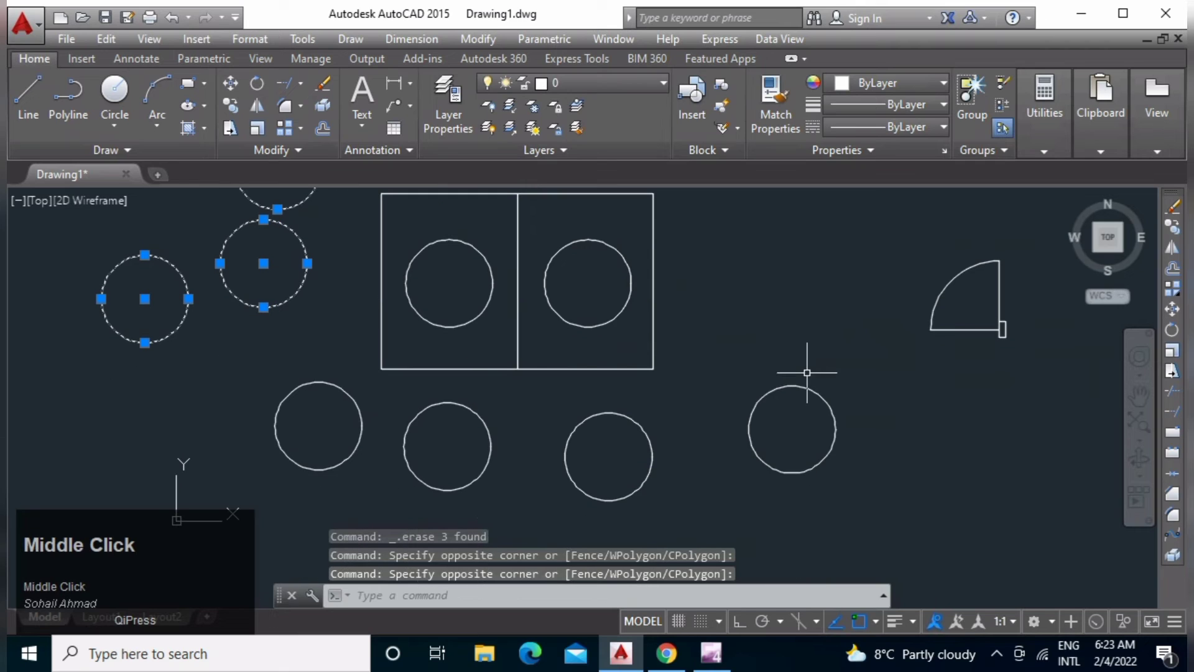
left_click(859, 427)
left_click(291, 536)
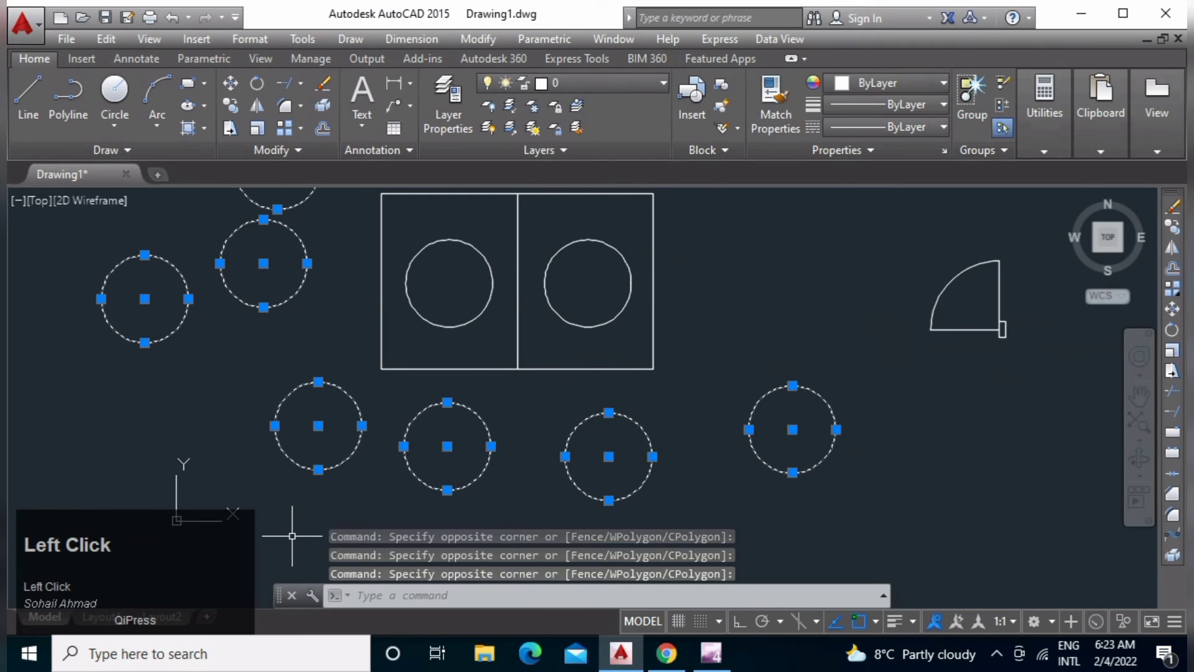
type("e")
key("space")
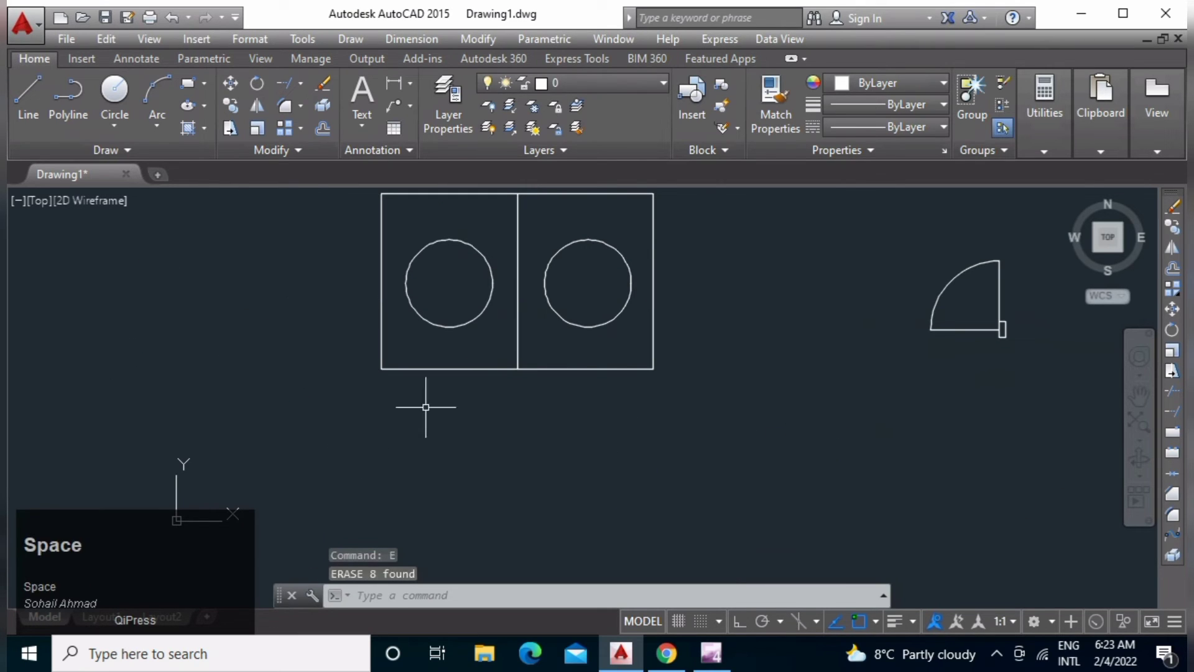
Erase the circle inside the rectangle's left half.
middle_click_drag(472, 245, 486, 298)
left_click(486, 298)
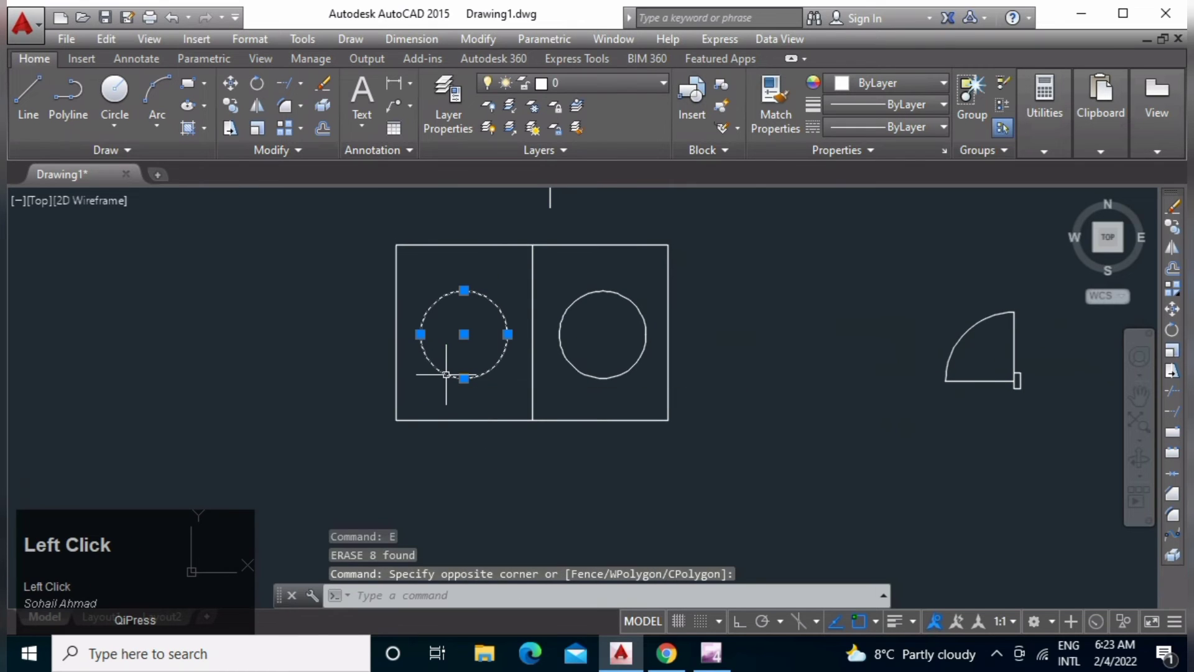
type("e")
key("space")
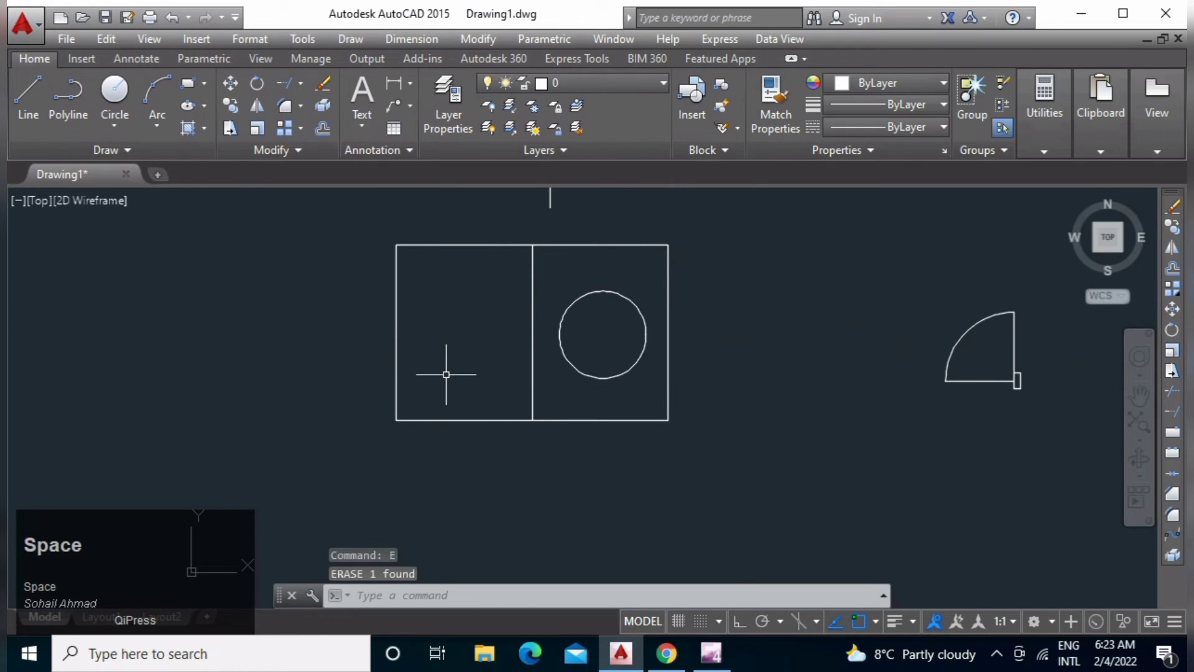
Copy the circle in the rectangle's right half to the clipboard and paste it into the middle of the left half.
middle_click_drag(653, 342, 654, 341)
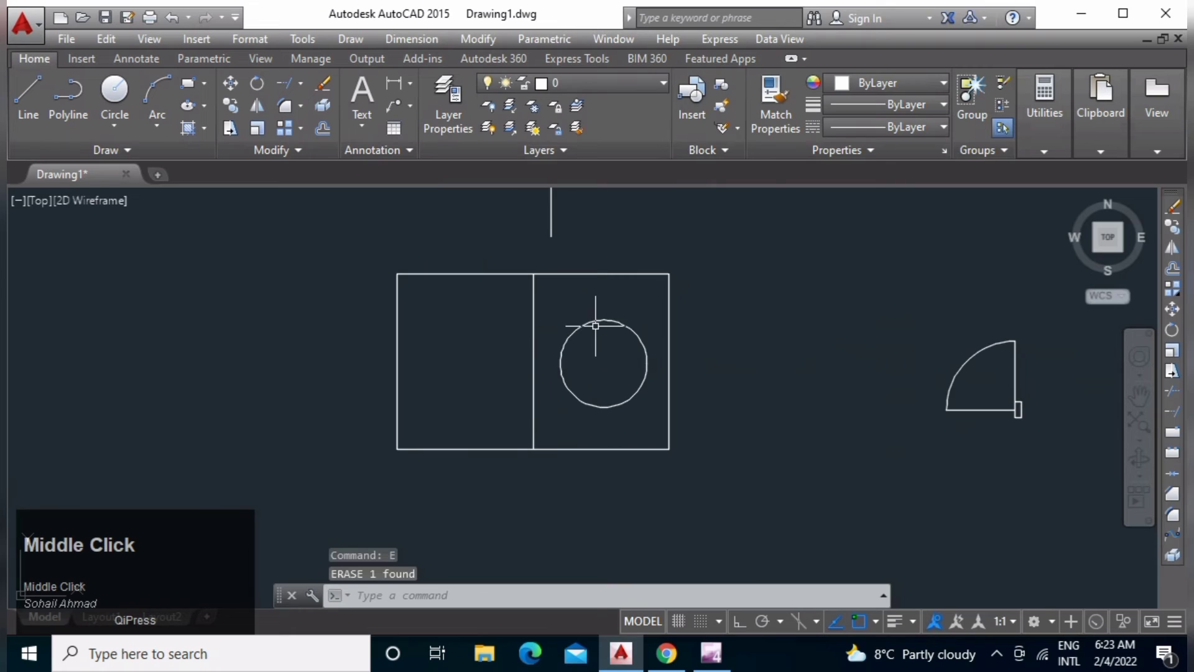
scroll(594, 369, "up", 2)
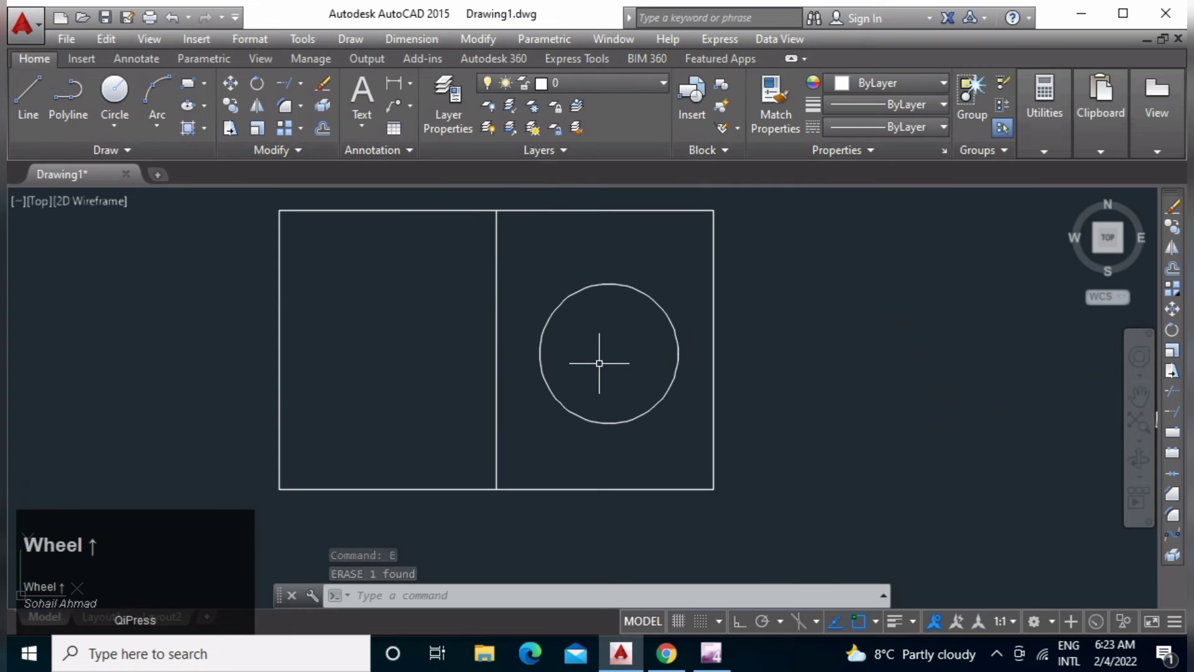
left_click(665, 279)
left_click(605, 346)
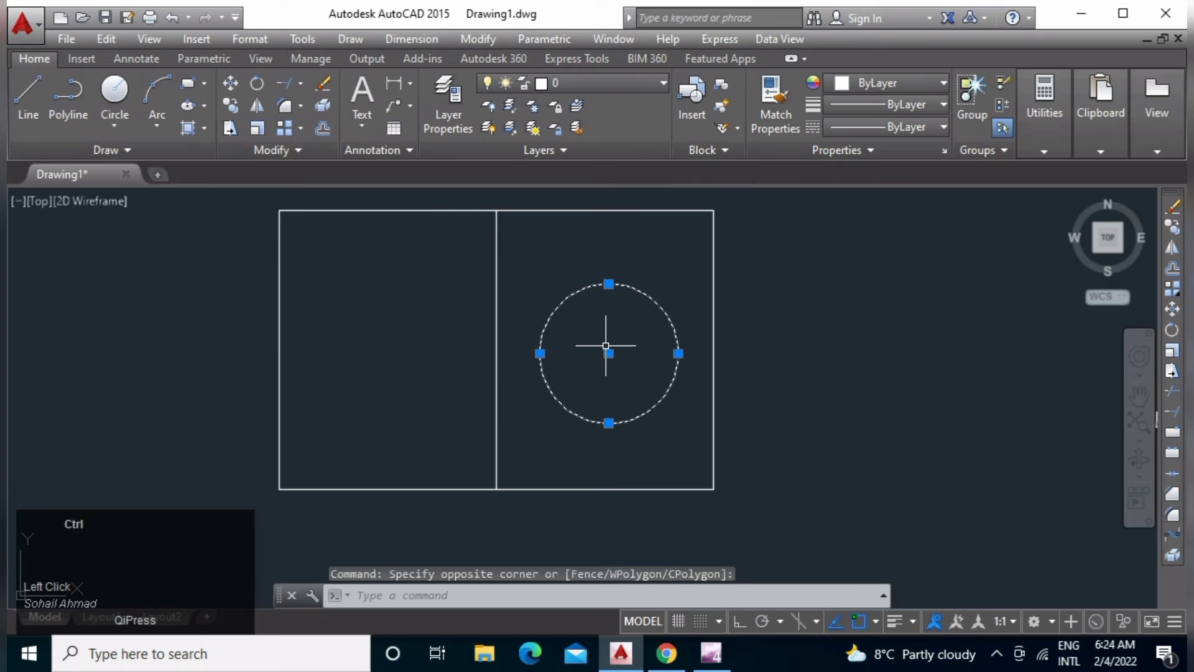
key("ctrl+c")
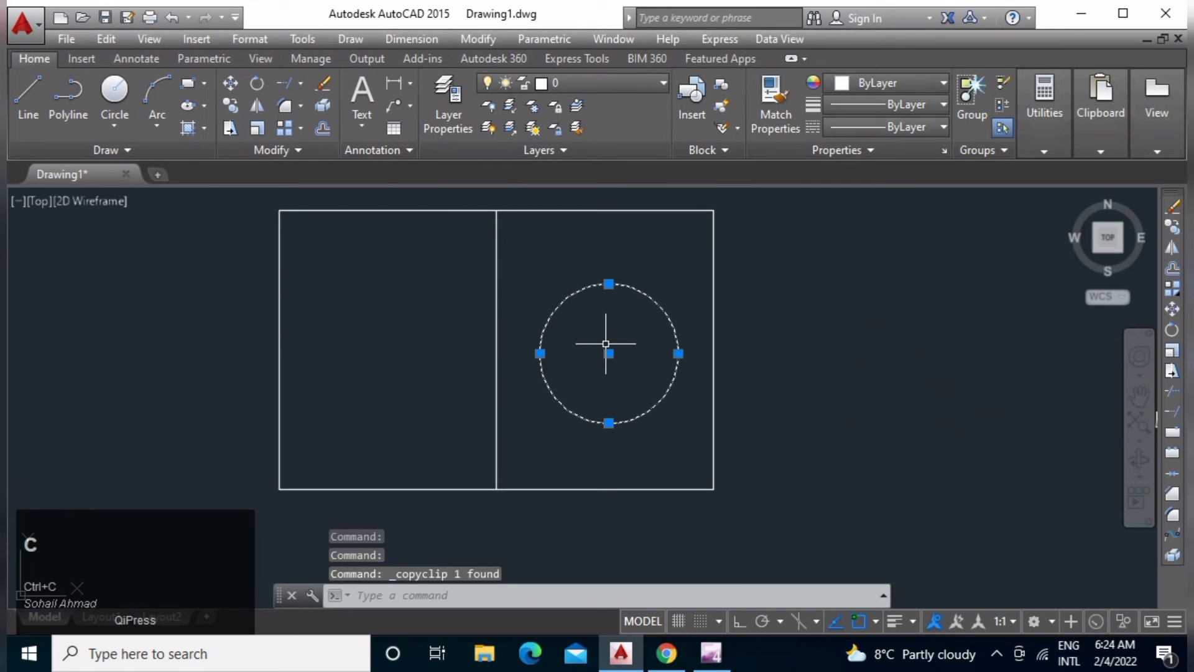
key("Escape")
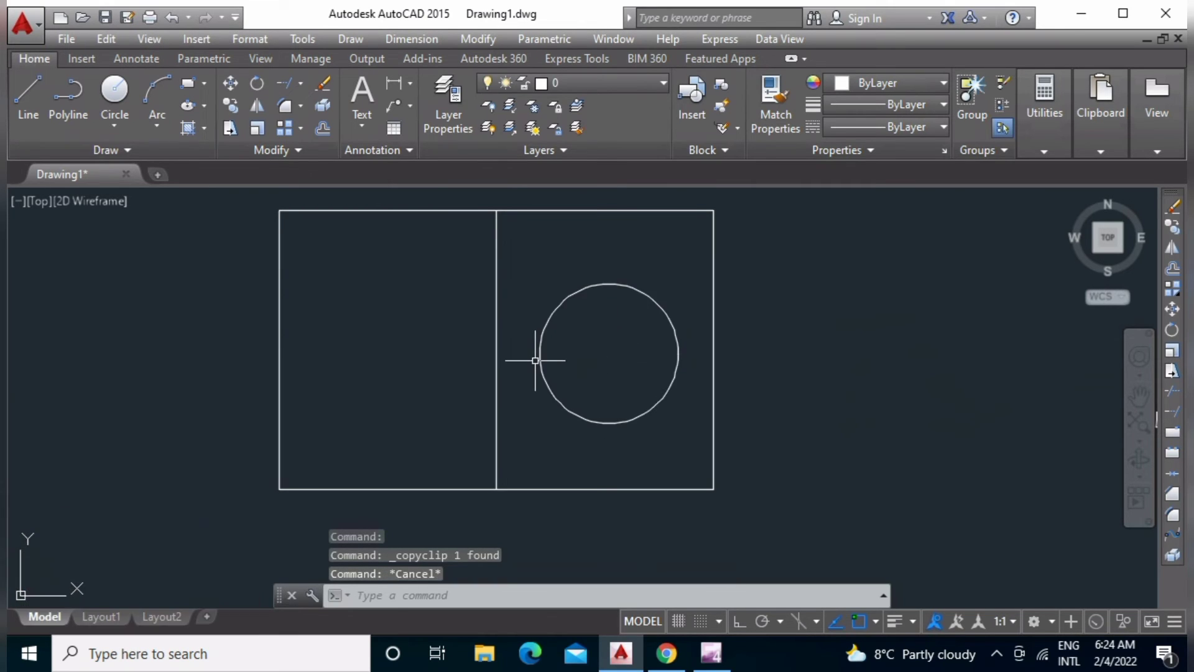
key("ctrl+v")
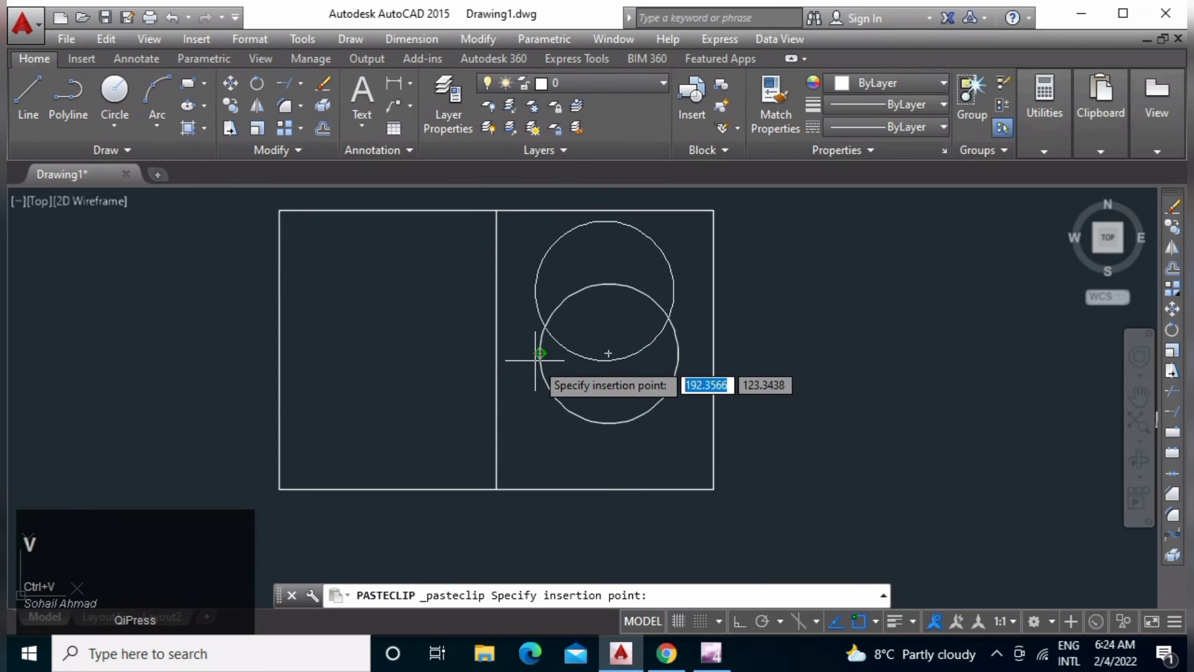
left_click(315, 428)
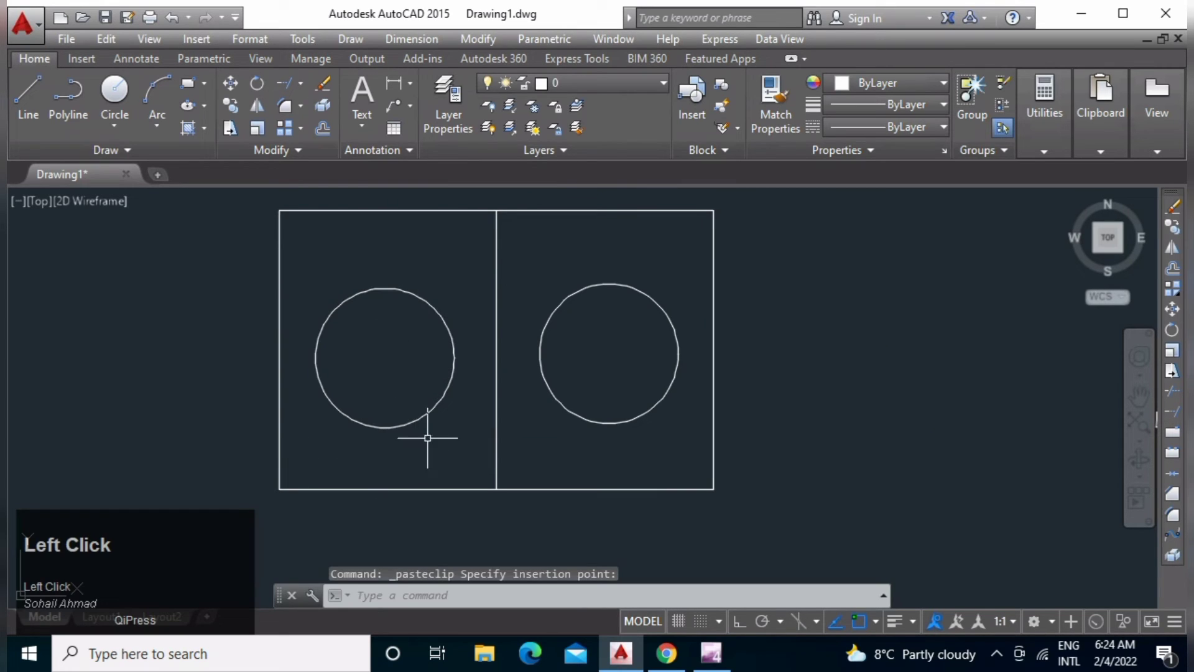
Paste three more copies of the circle, one left of the rectangle, one off its lower left corner and one below it.
scroll(393, 435, "down", 2)
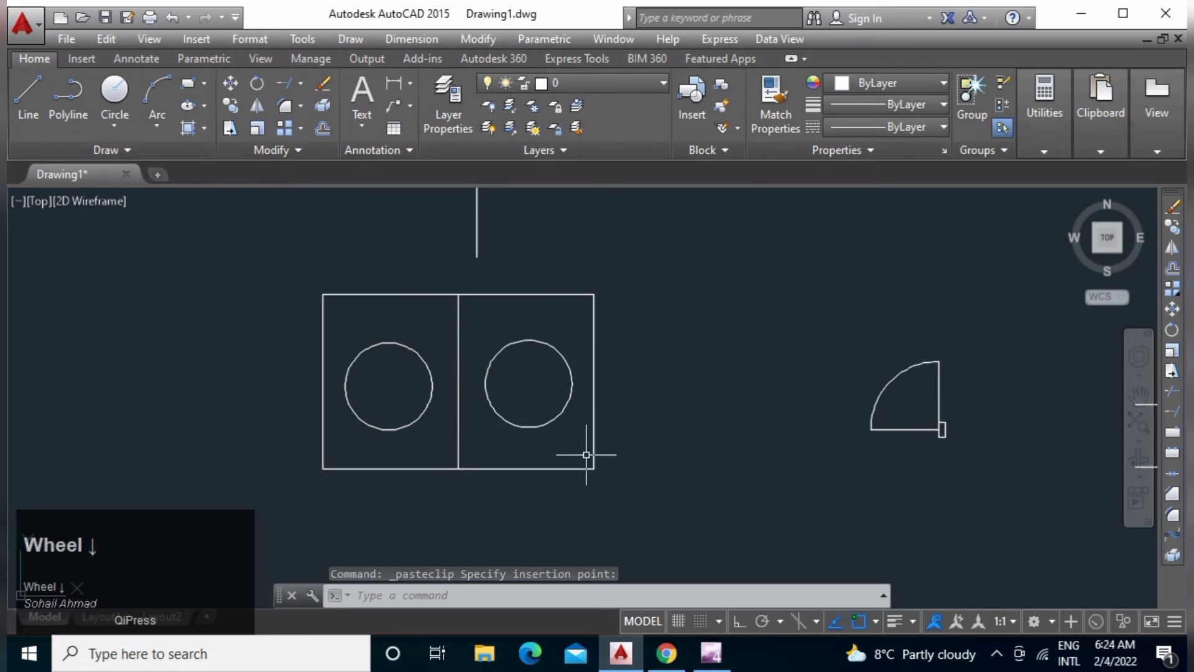
middle_click_drag(584, 454, 506, 454)
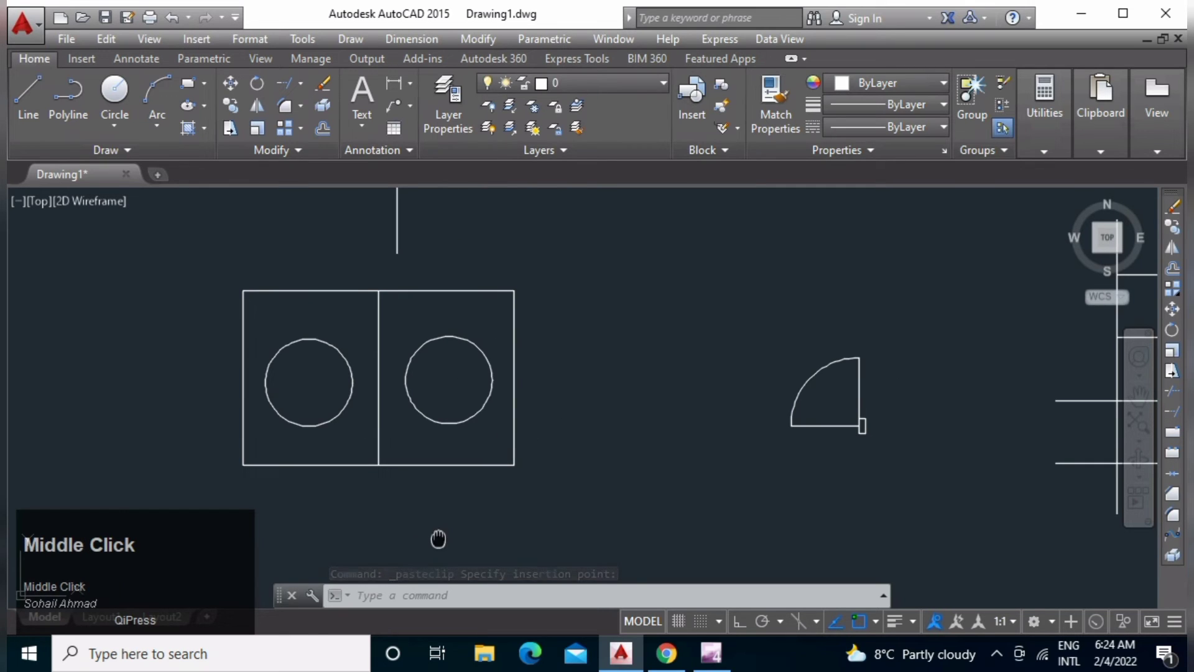
middle_click_drag(438, 539, 535, 474)
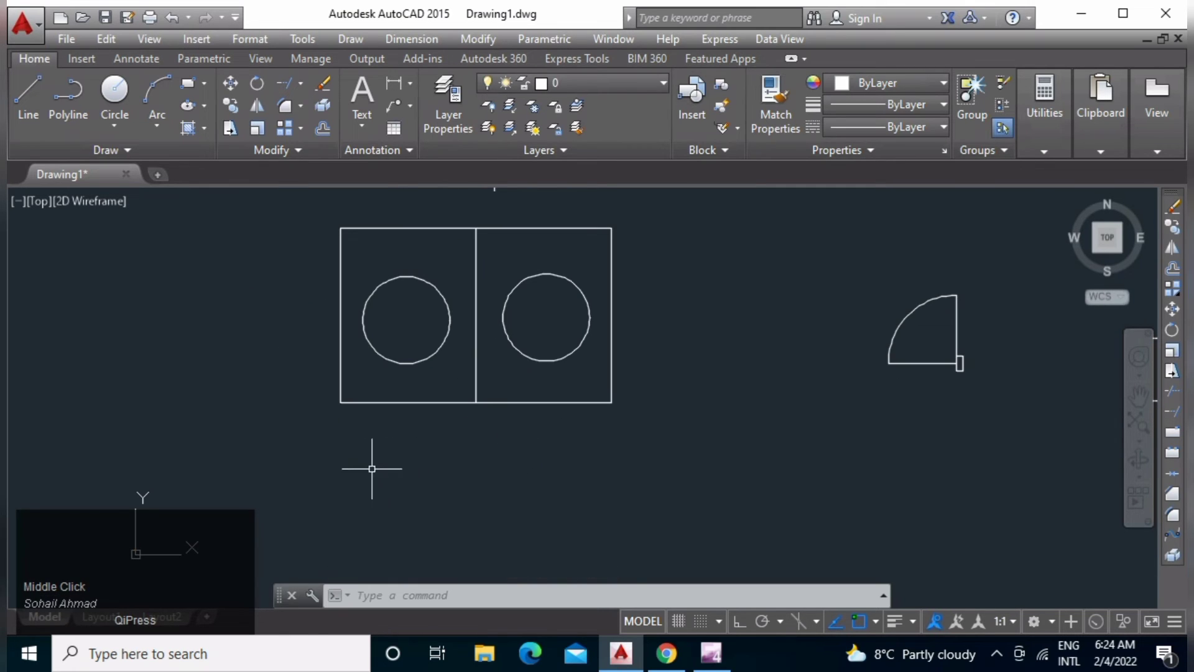
key("space")
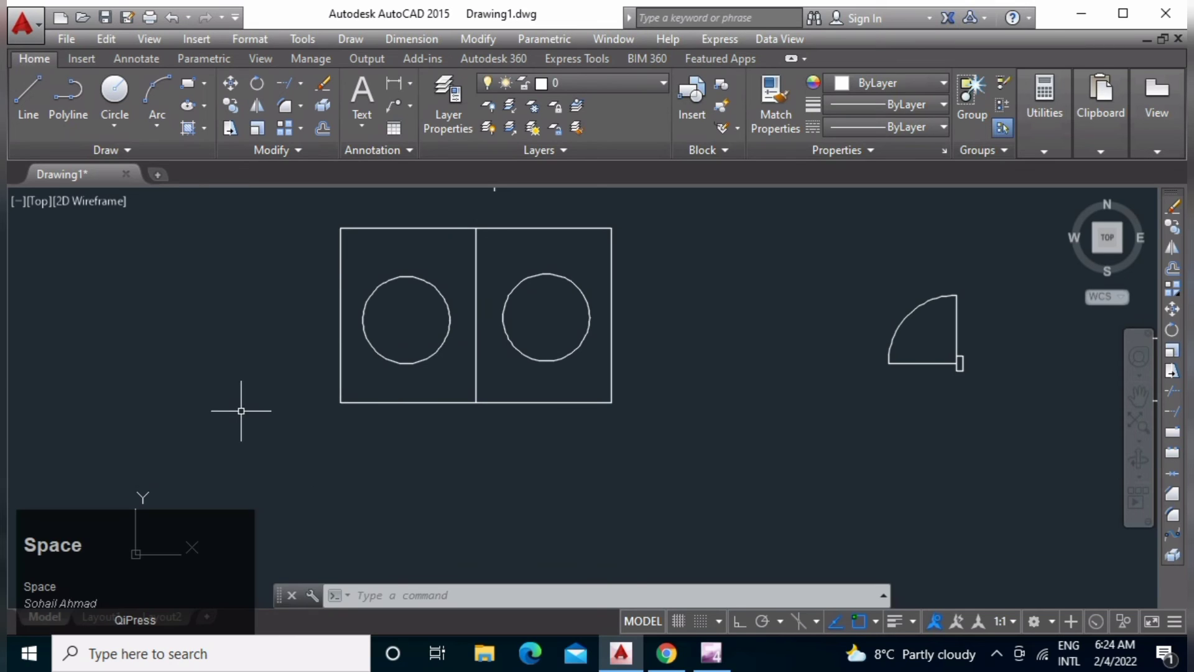
left_click(185, 423)
key("space")
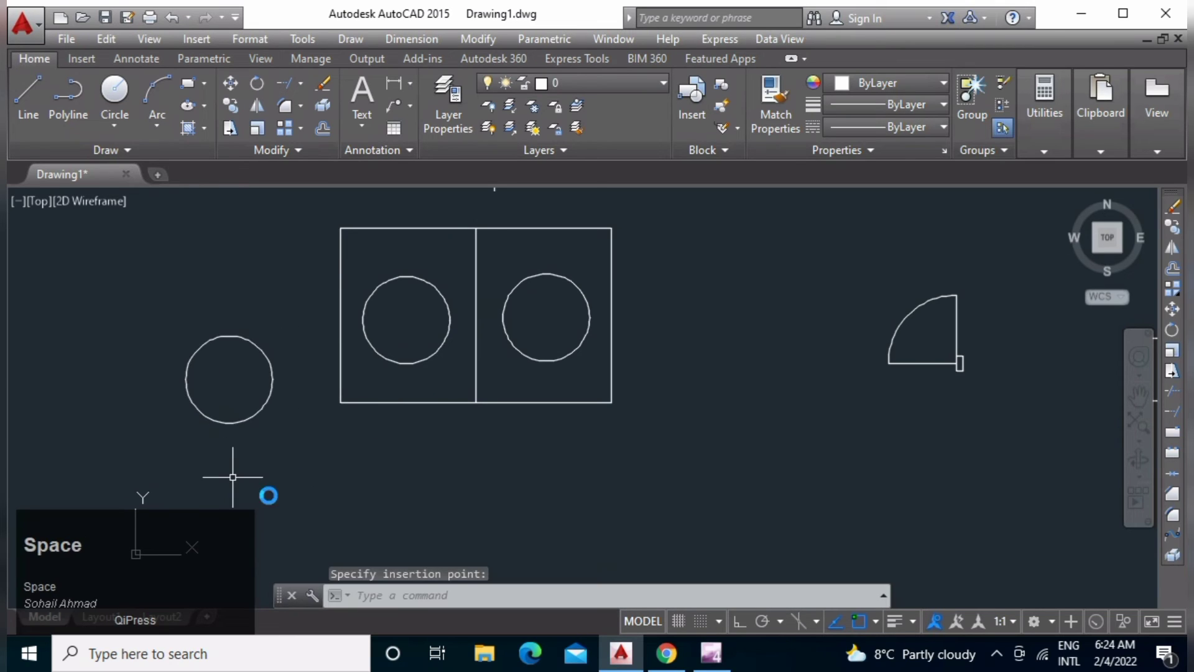
left_click(273, 497)
left_click(539, 510)
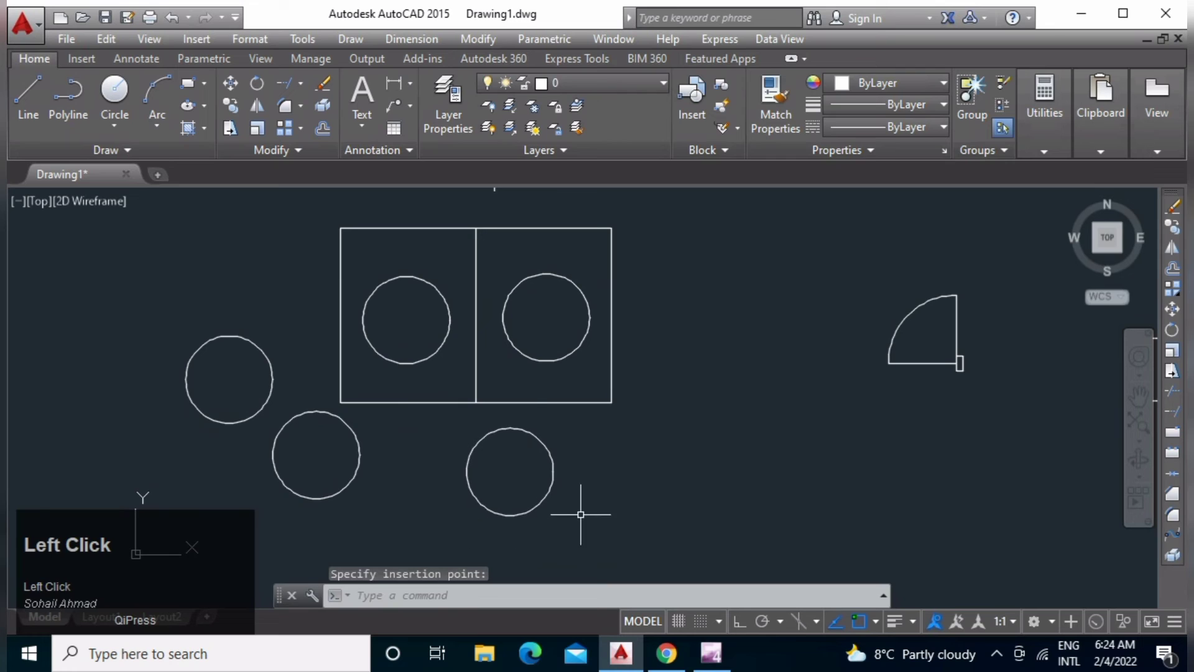
Paste four more circles, two to the lower right of the rectangle and two to its upper right.
key("space")
left_click(713, 509)
key("space")
left_click(885, 506)
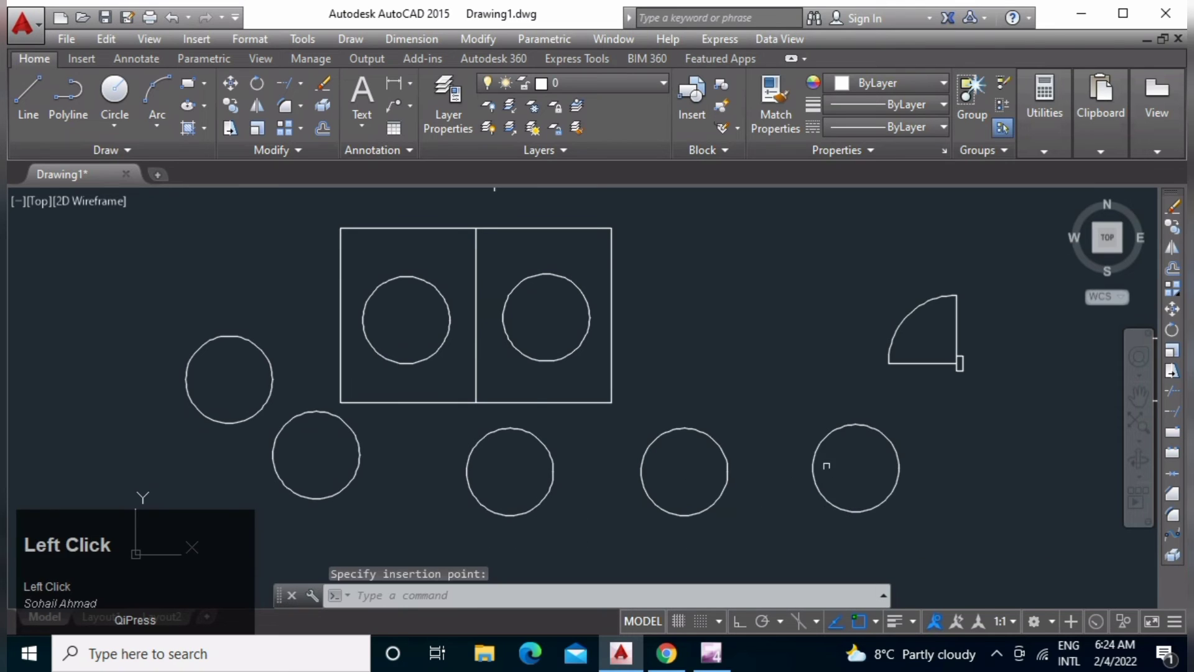
key("space")
left_click(798, 333)
key("space")
left_click(668, 247)
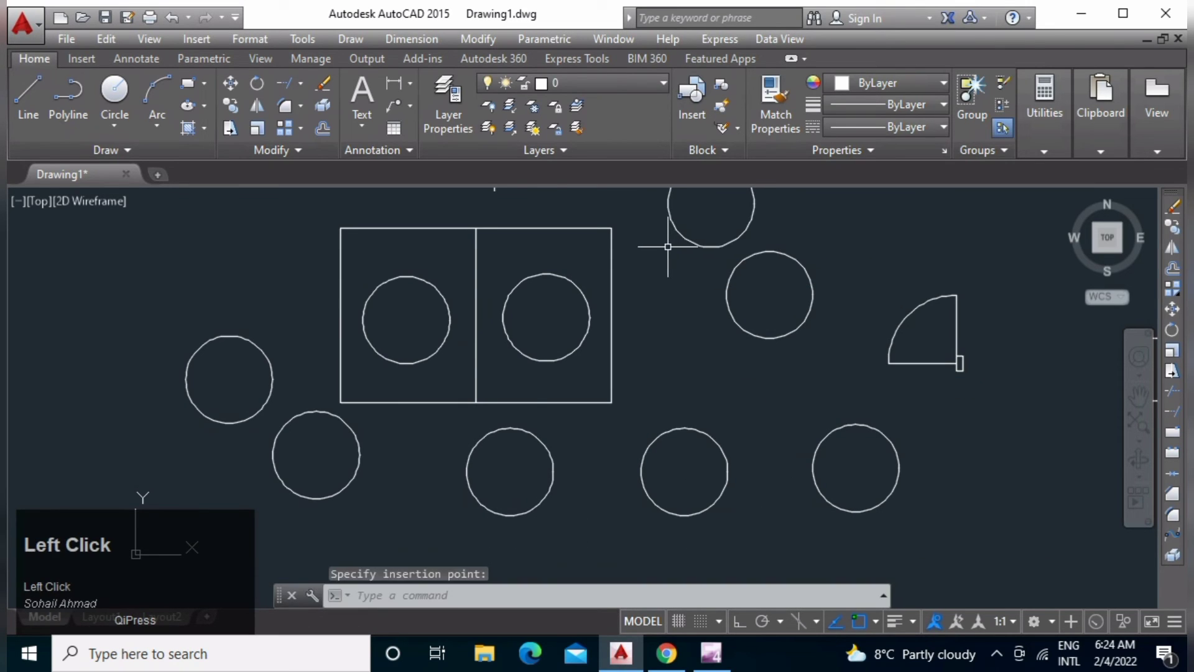
Paste one circle close to the rectangle's right side and another between the two circles below its left half.
key("space")
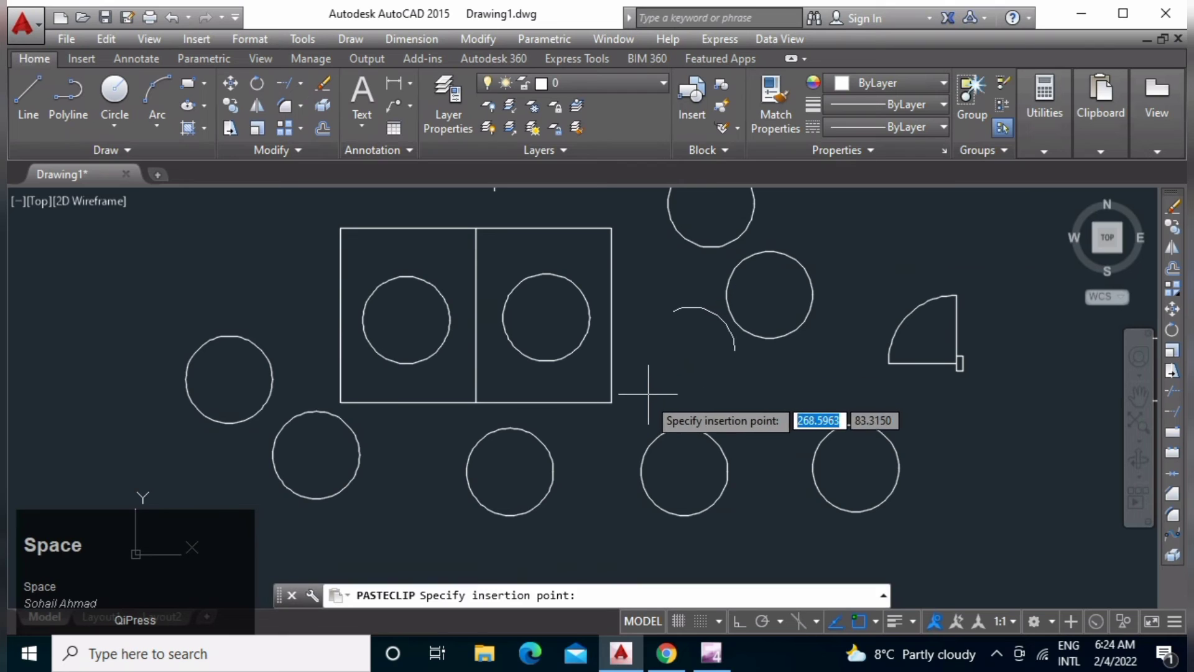
left_click(645, 396)
key("Return")
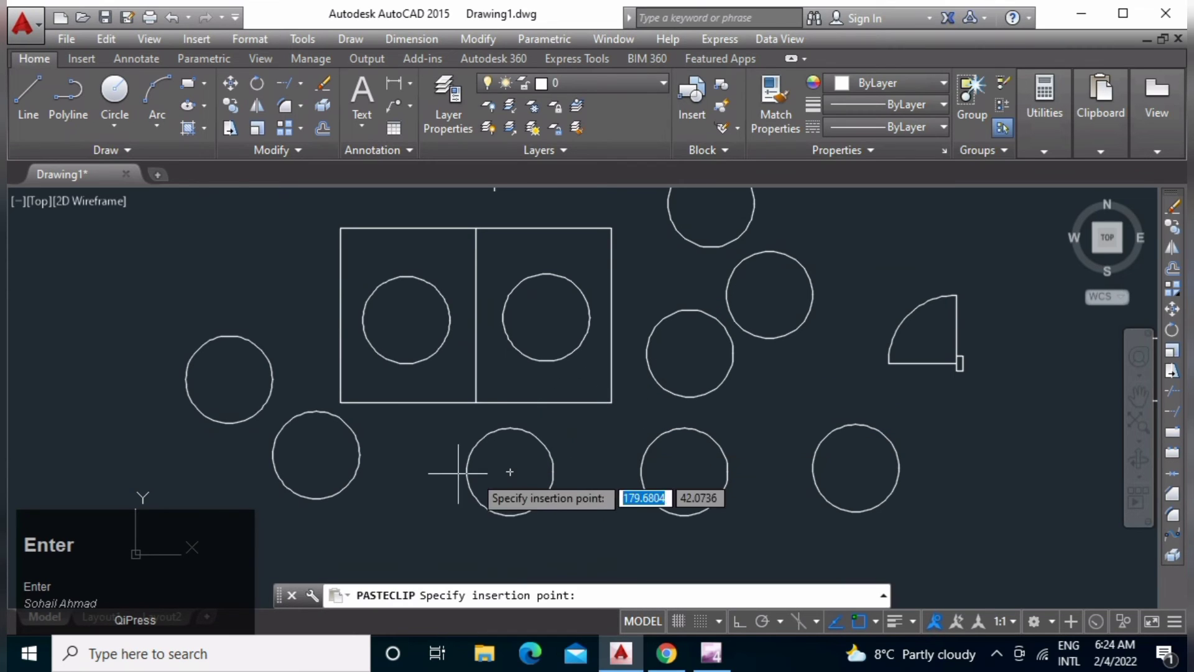
left_click(373, 521)
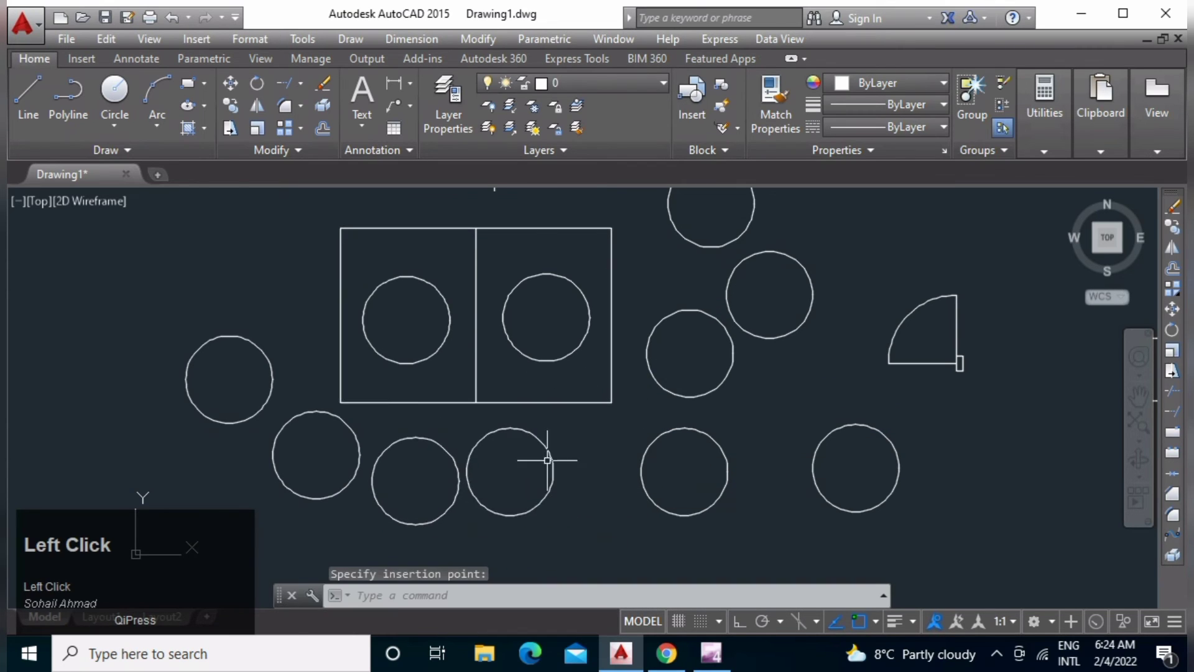
Erase all nine circles lying outside the divided rectangle, keeping the two circles inside it.
left_click(974, 465)
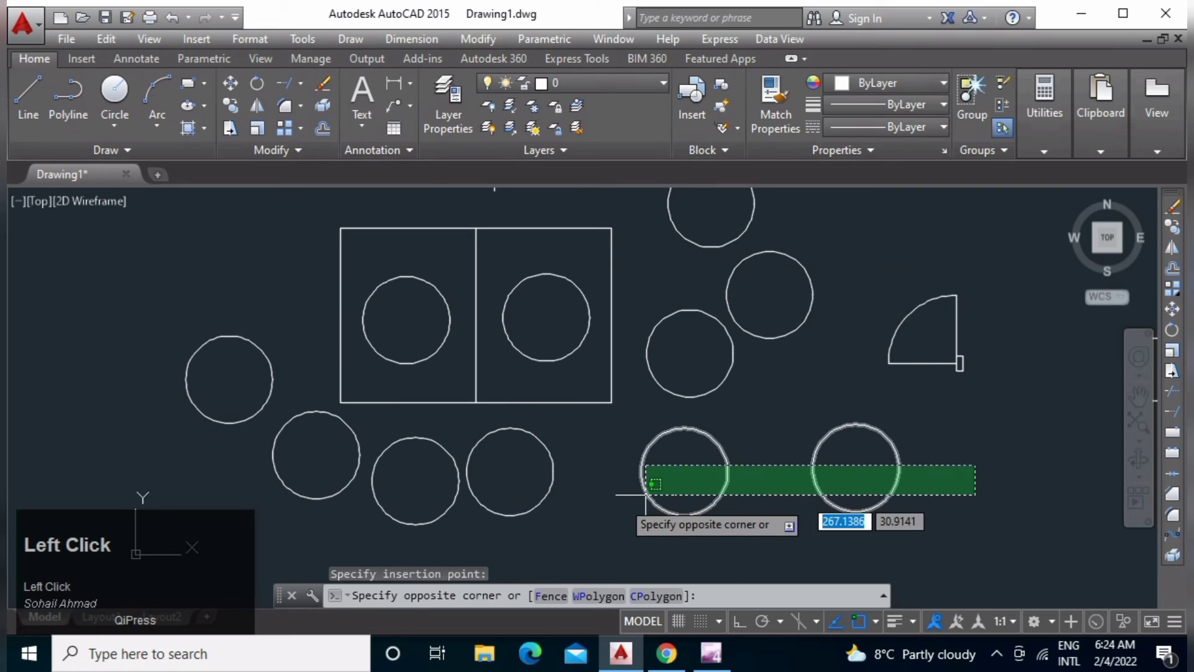
left_click(341, 533)
left_click(286, 365)
left_click(211, 425)
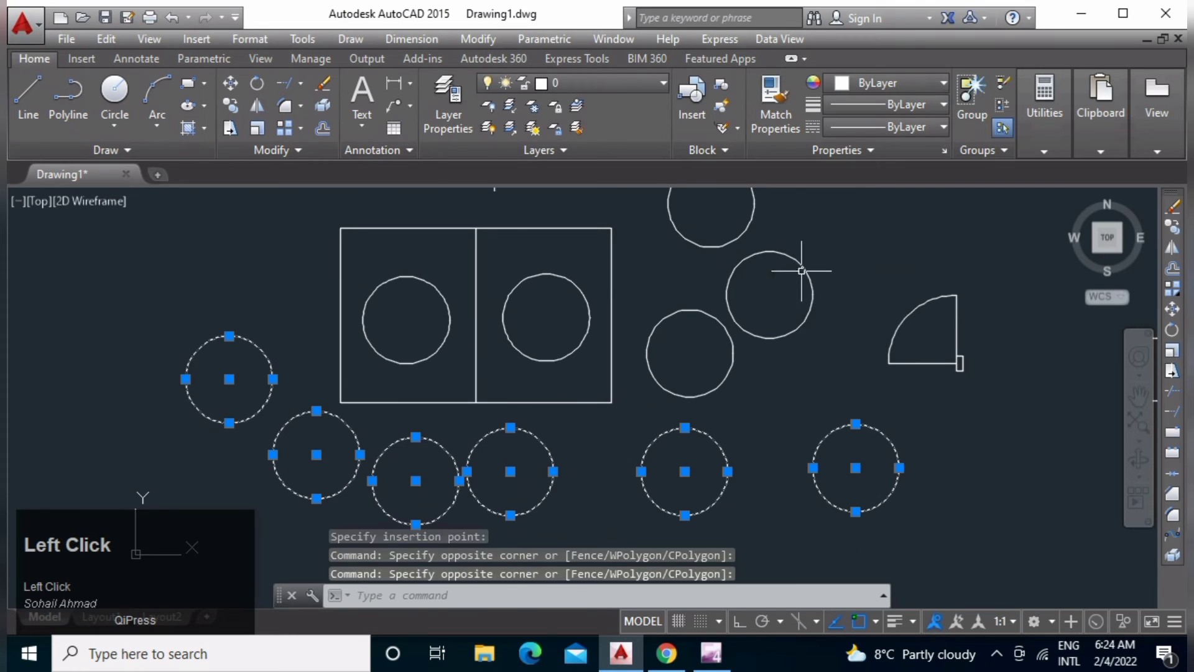
left_click(821, 228)
left_click(689, 408)
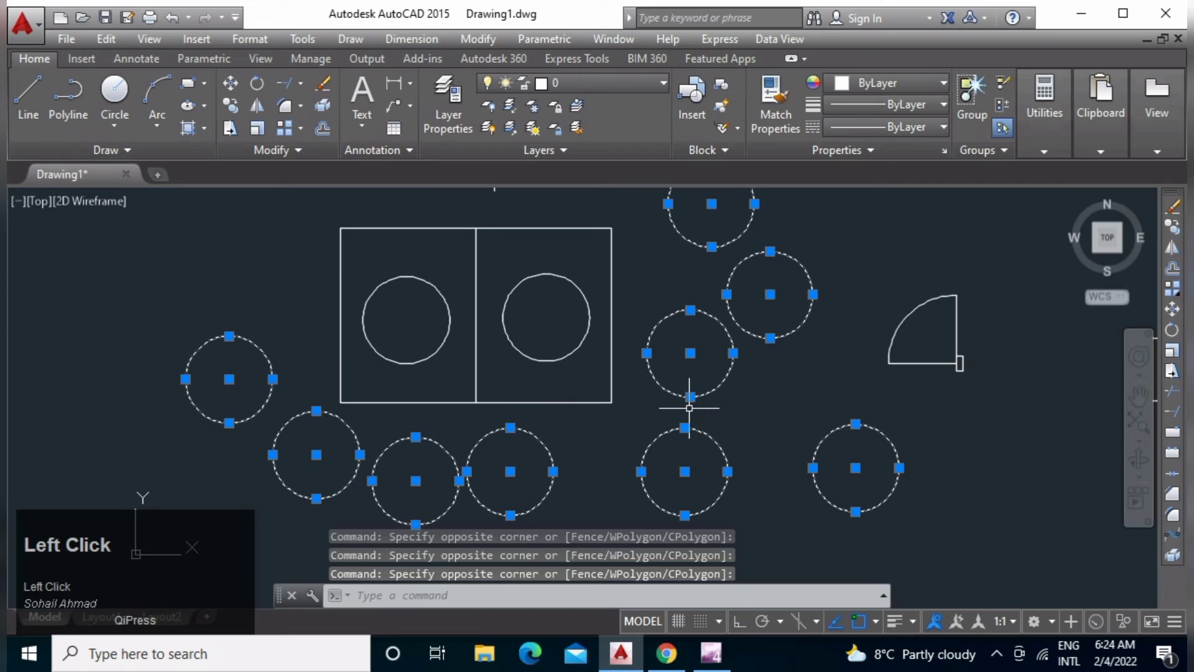
type("E")
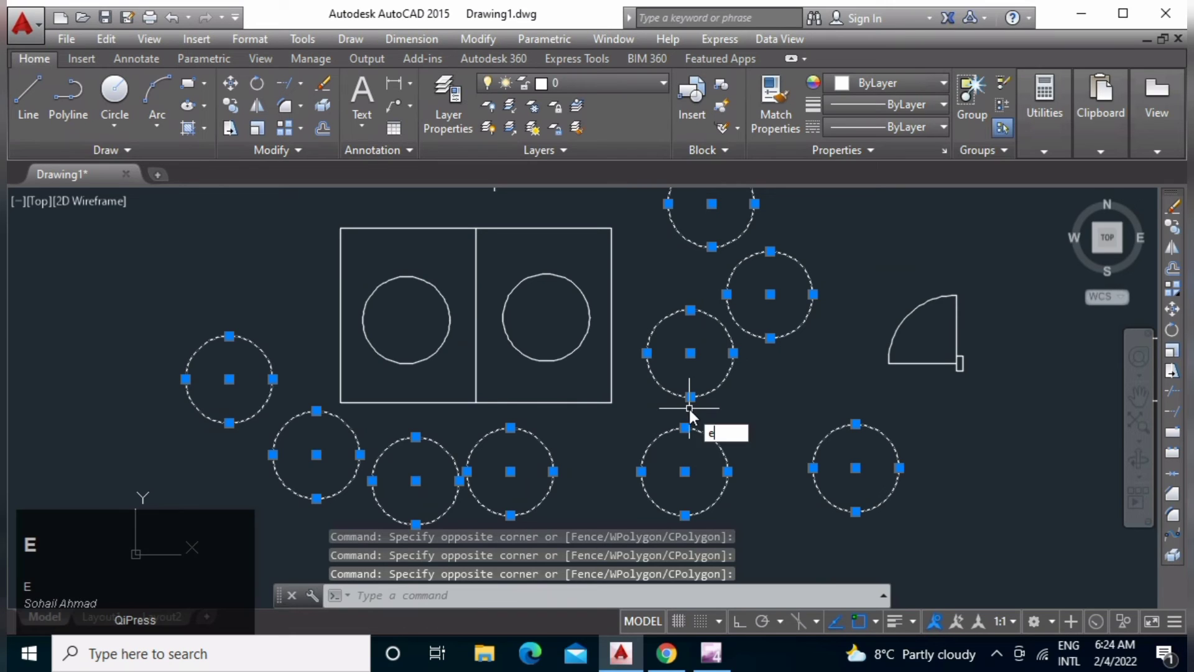
key("space")
Delete the circle in the rectangle's left half.
left_click(435, 259)
left_click(405, 312)
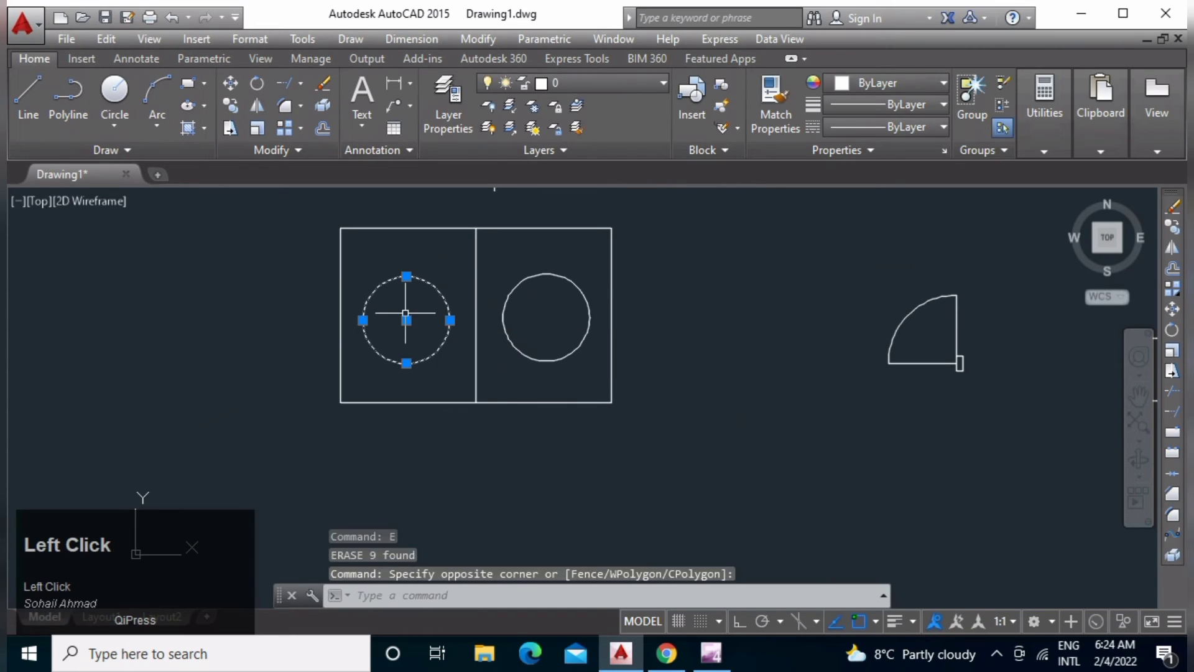
key("Delete")
Copy the circle in the rectangle's right half, from its center, to the middle of the left half using the Copy command.
type("CO")
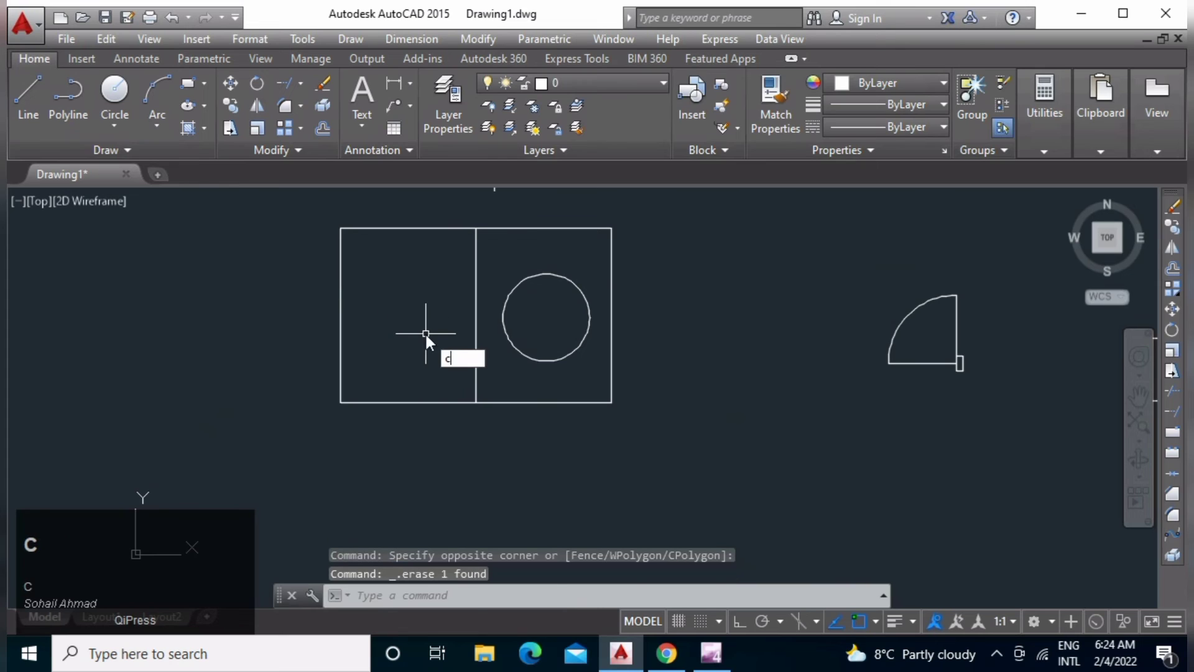
key("space")
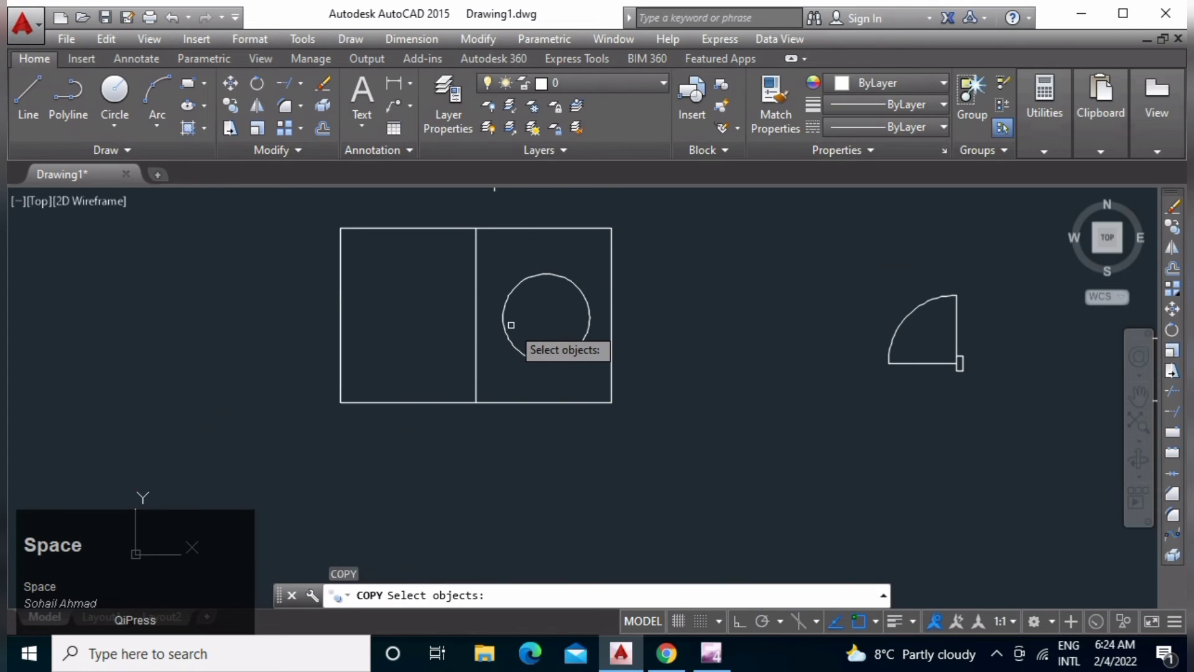
middle_click_drag(541, 333, 539, 323)
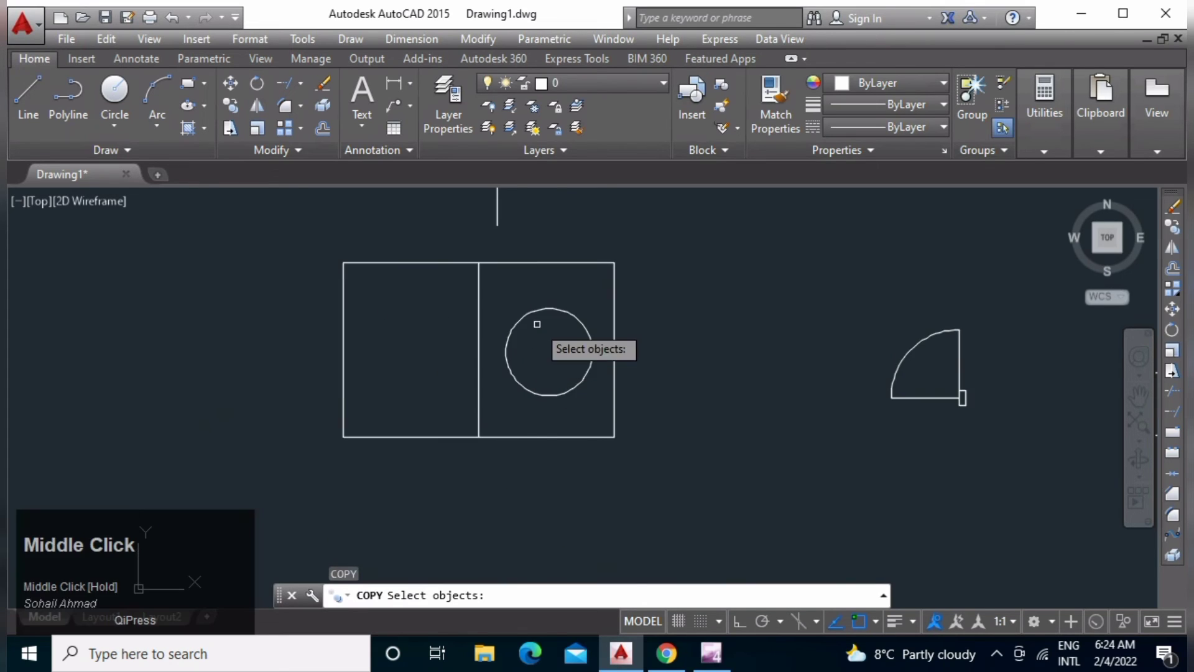
scroll(542, 314, "up", 2)
left_click(547, 303)
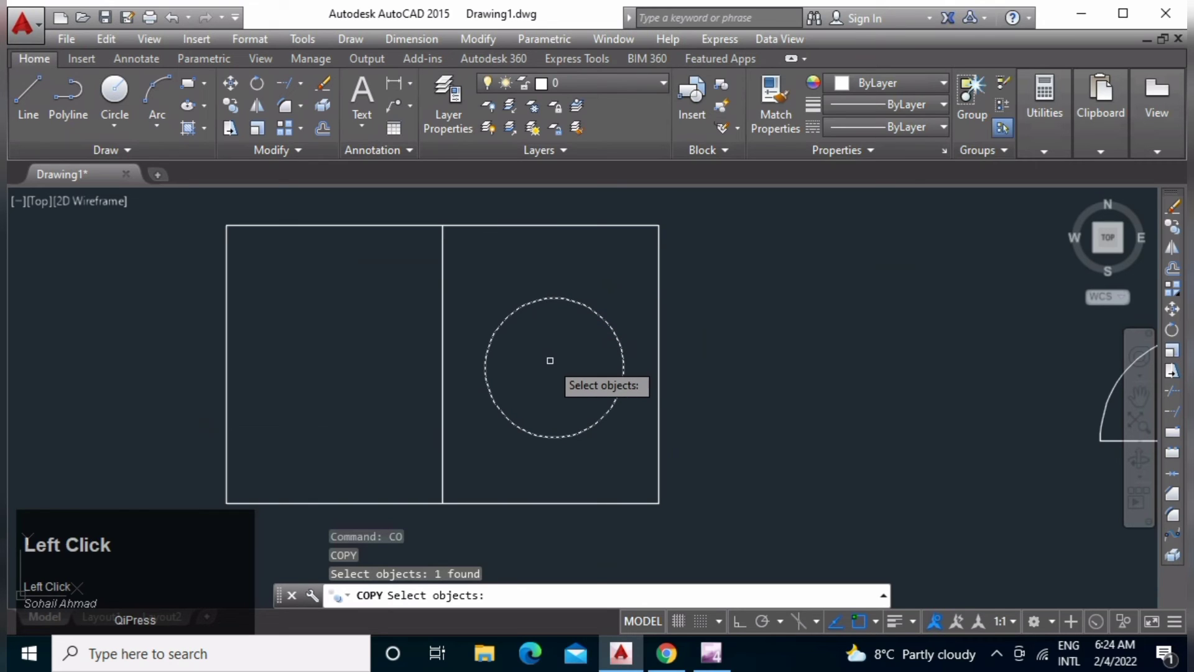
key("space")
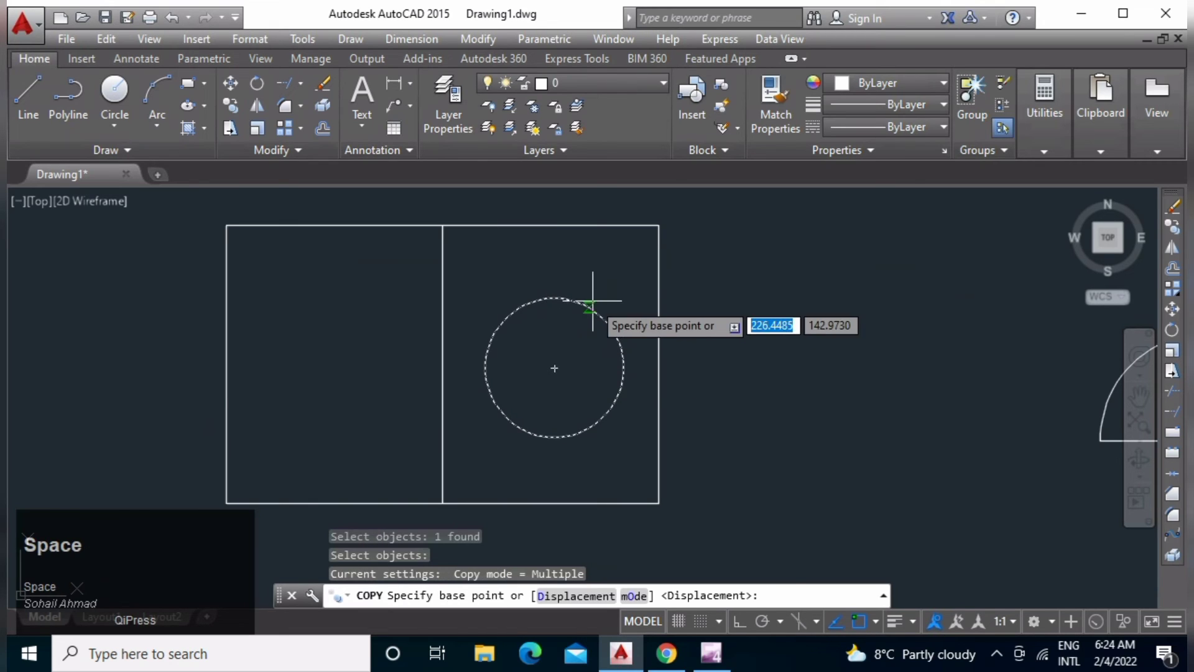
left_click(556, 368)
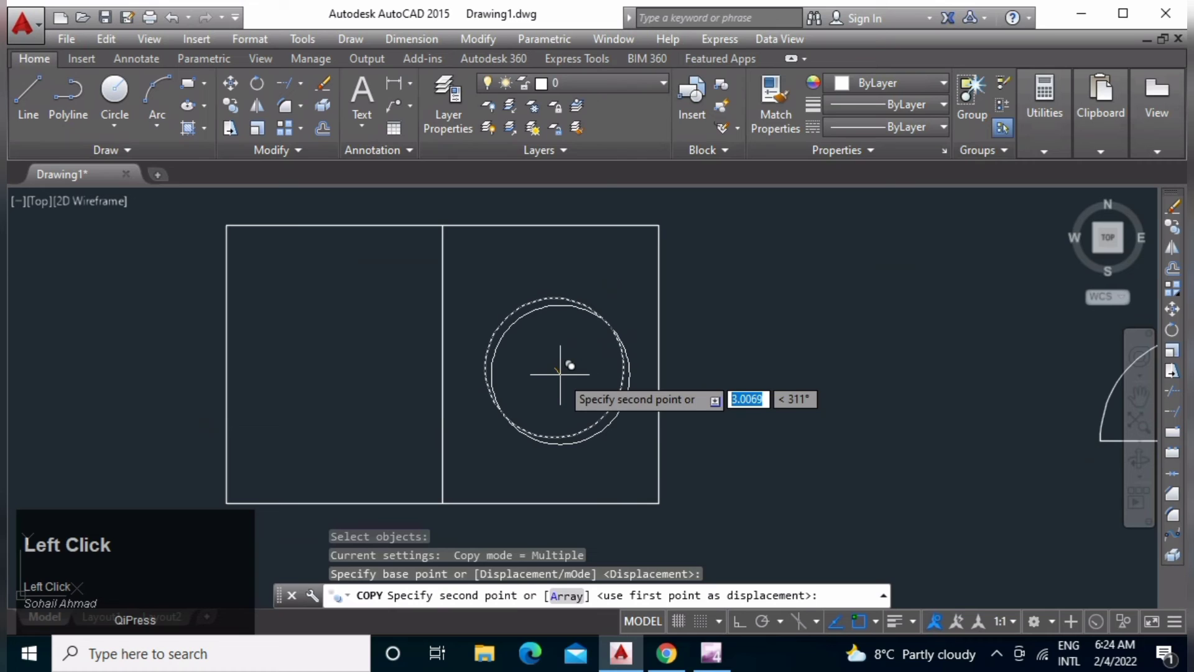
left_click(333, 366)
key("space")
Mirror the whole door symbol about a vertical line through the arc's lower-left endpoint, keeping the source objects, to form a double door.
scroll(422, 368, "down", 4)
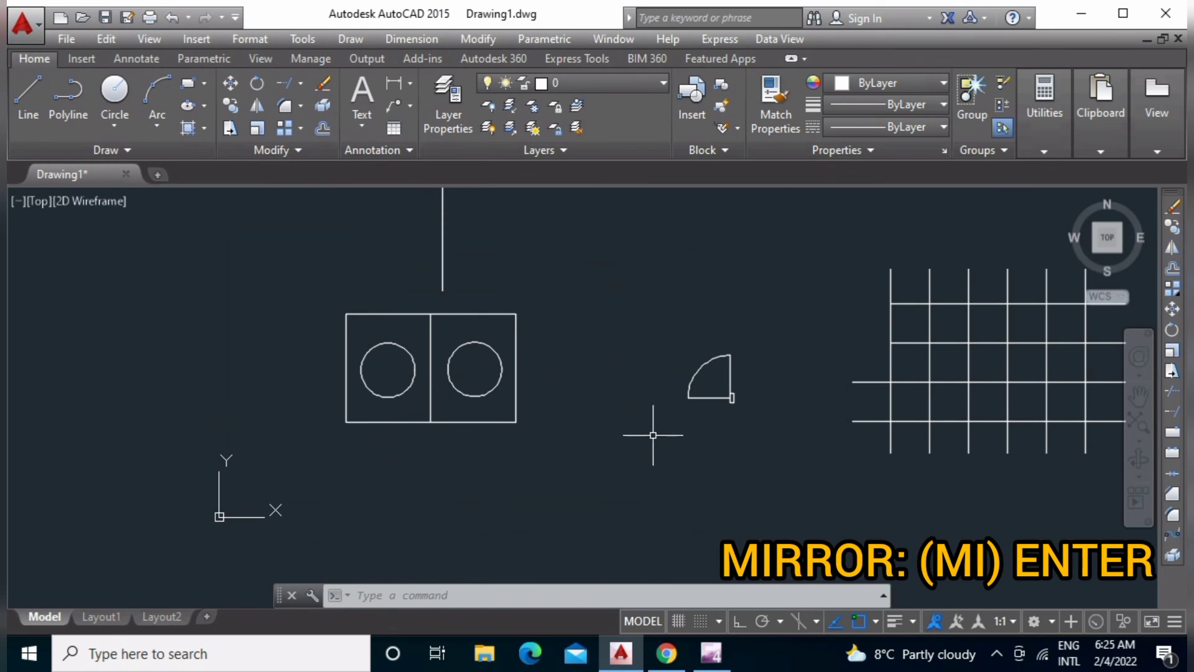
middle_click(813, 409)
middle_click_drag(813, 409, 659, 443)
scroll(541, 381, "up", 2)
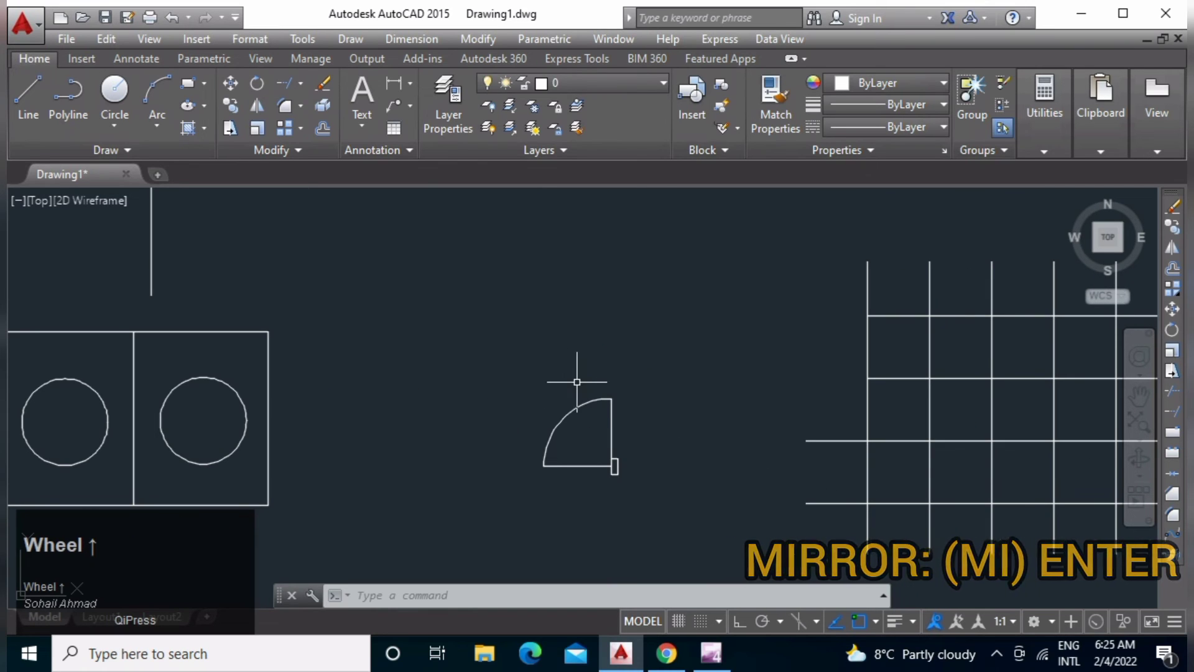
scroll(622, 405, "up", 2)
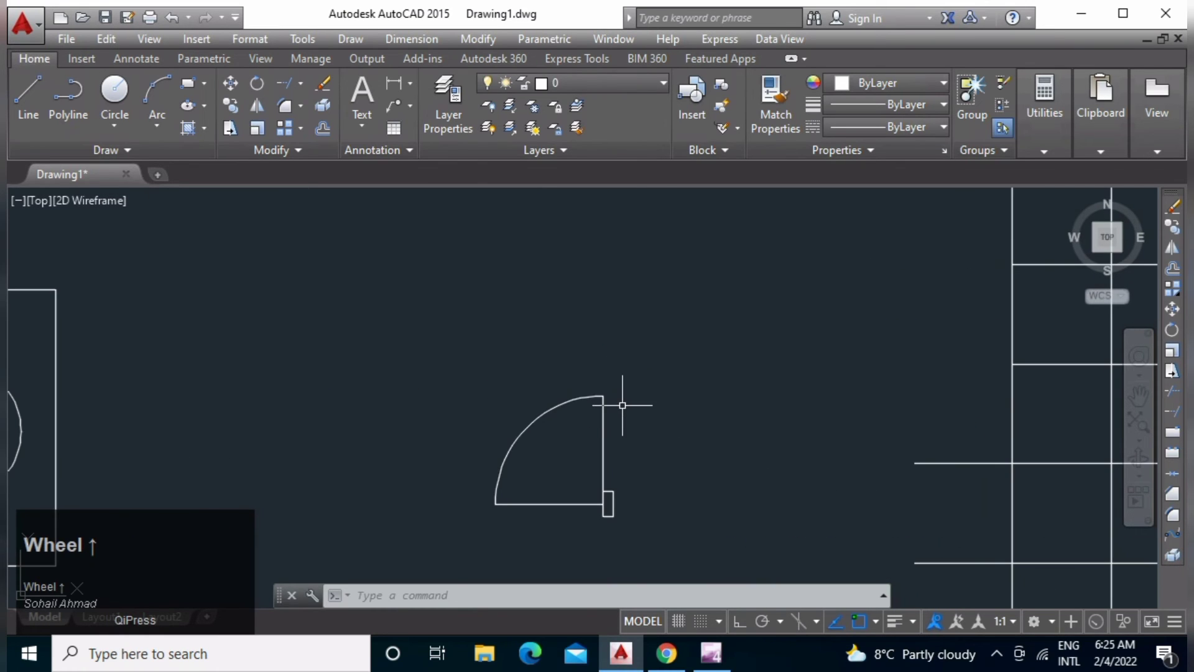
middle_click_drag(615, 490, 630, 468)
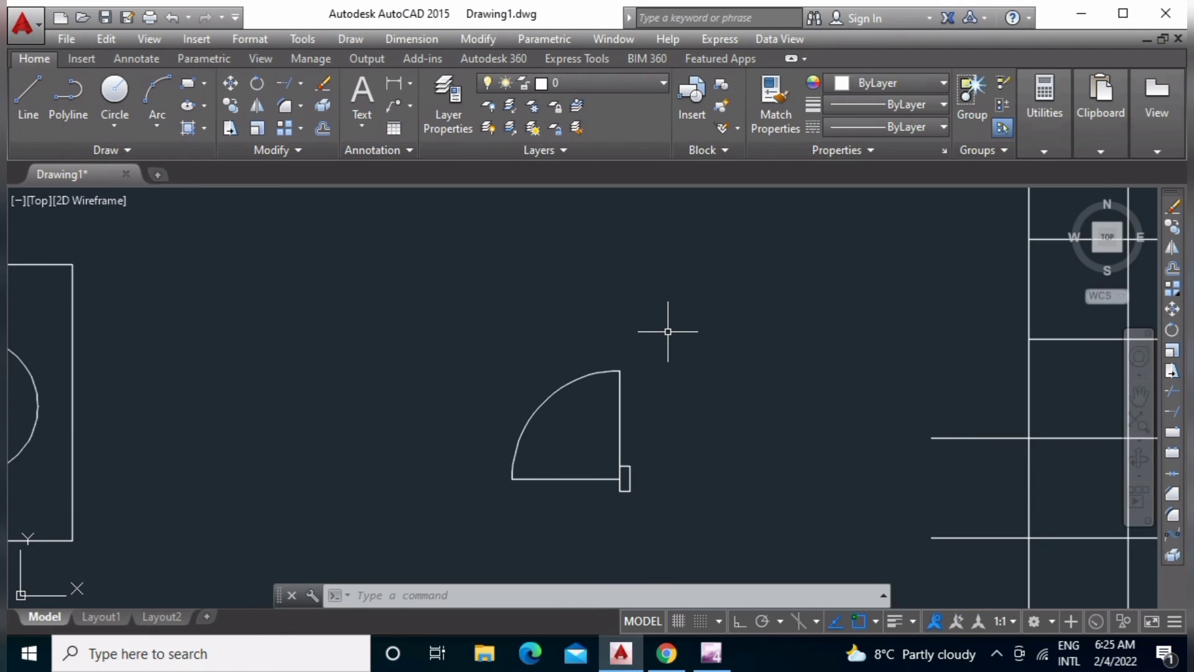
left_click(668, 332)
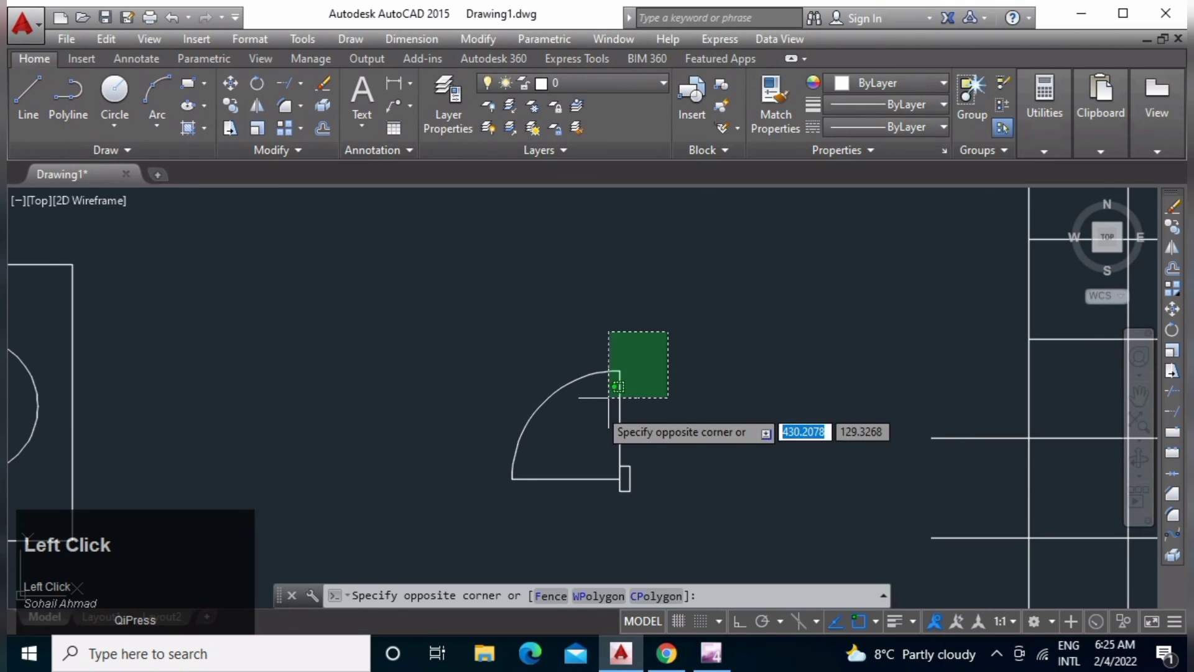
left_click(477, 508)
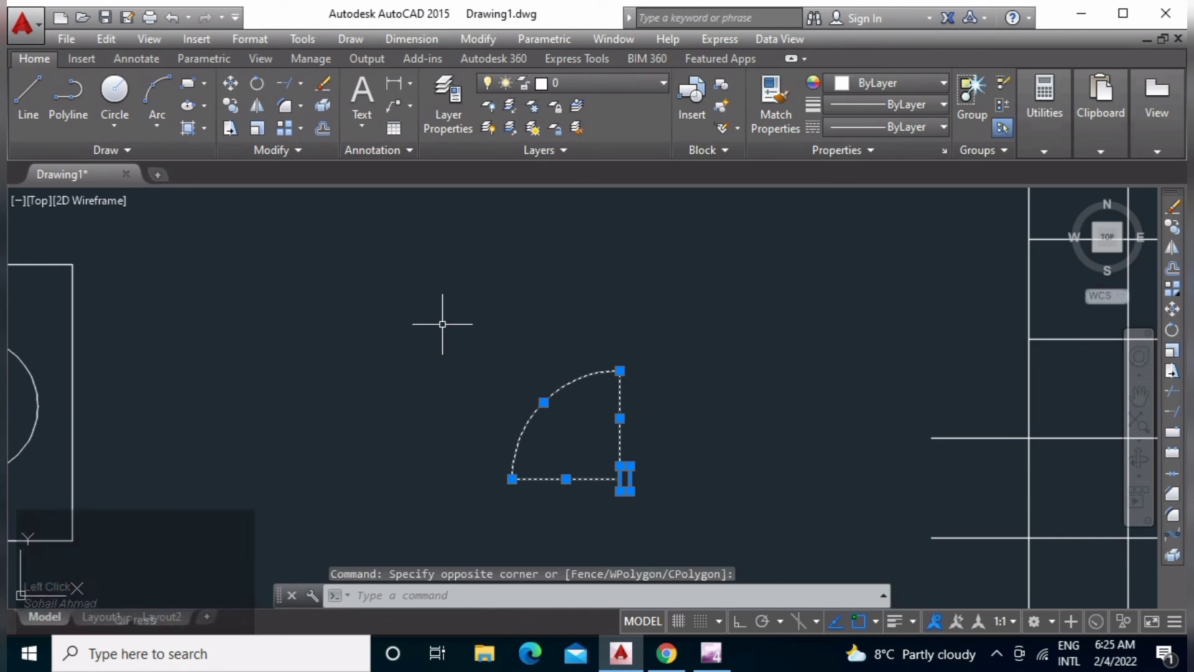
type("mi")
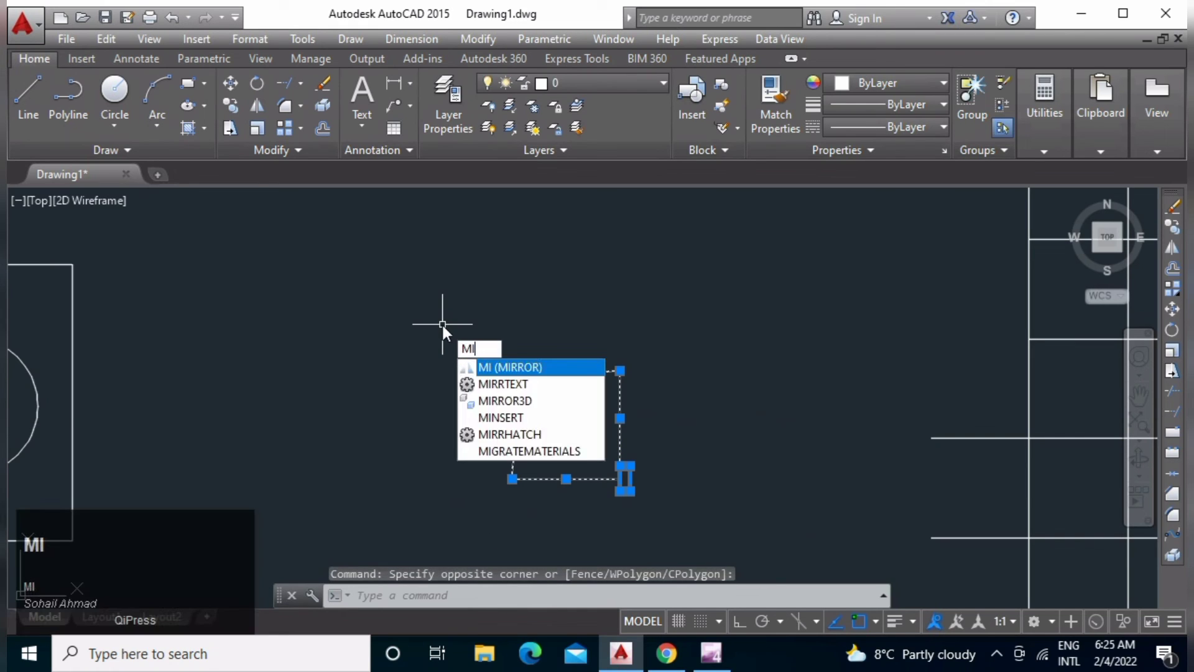
key("space")
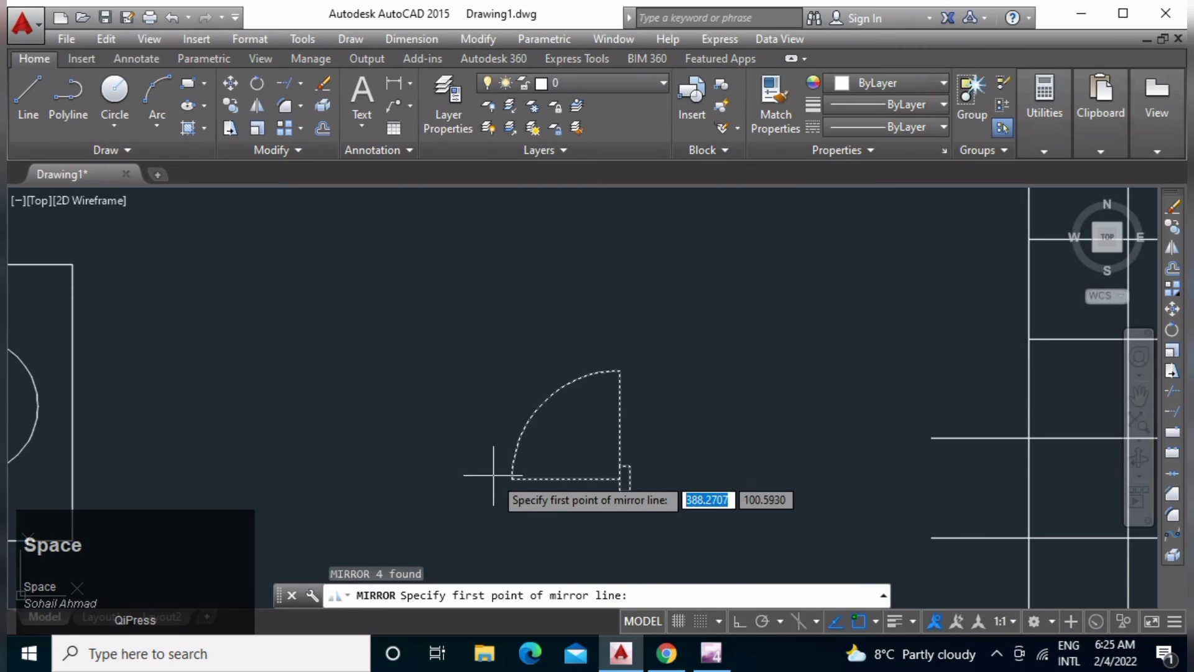
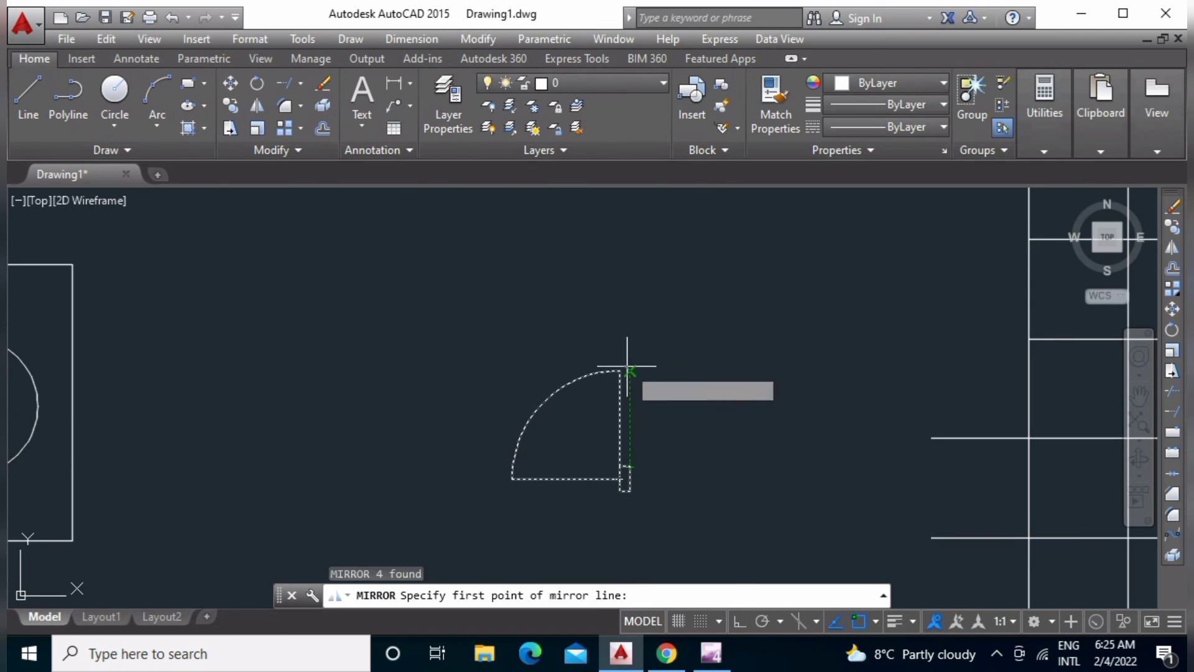
left_click(511, 479)
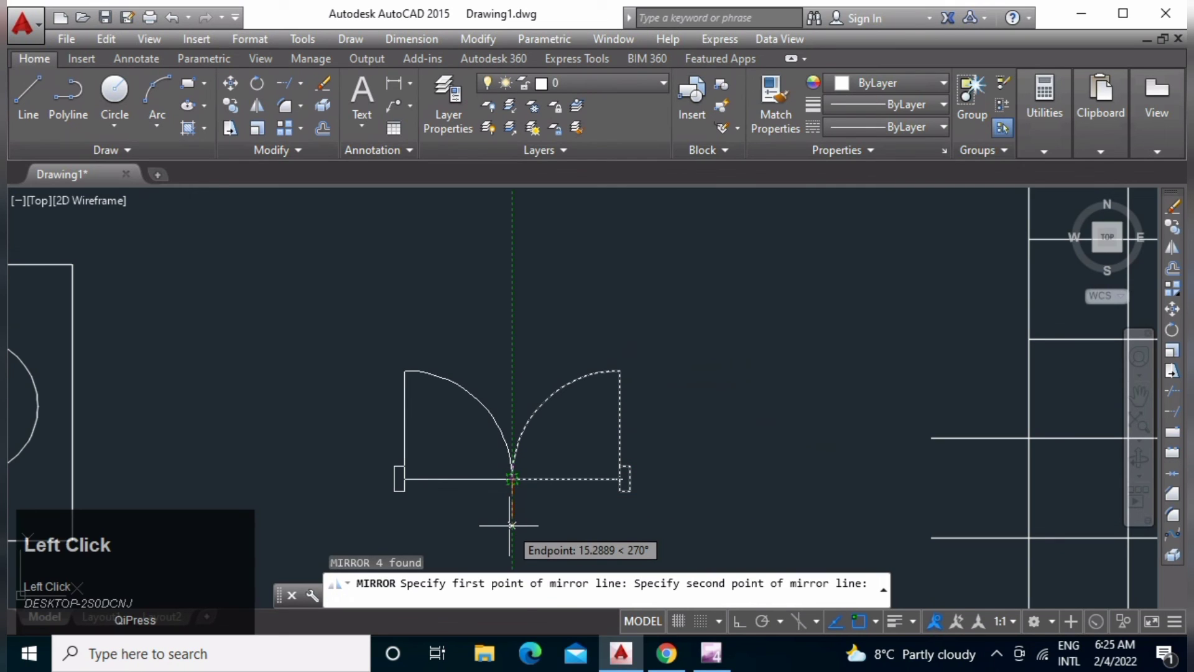
middle_click(514, 527)
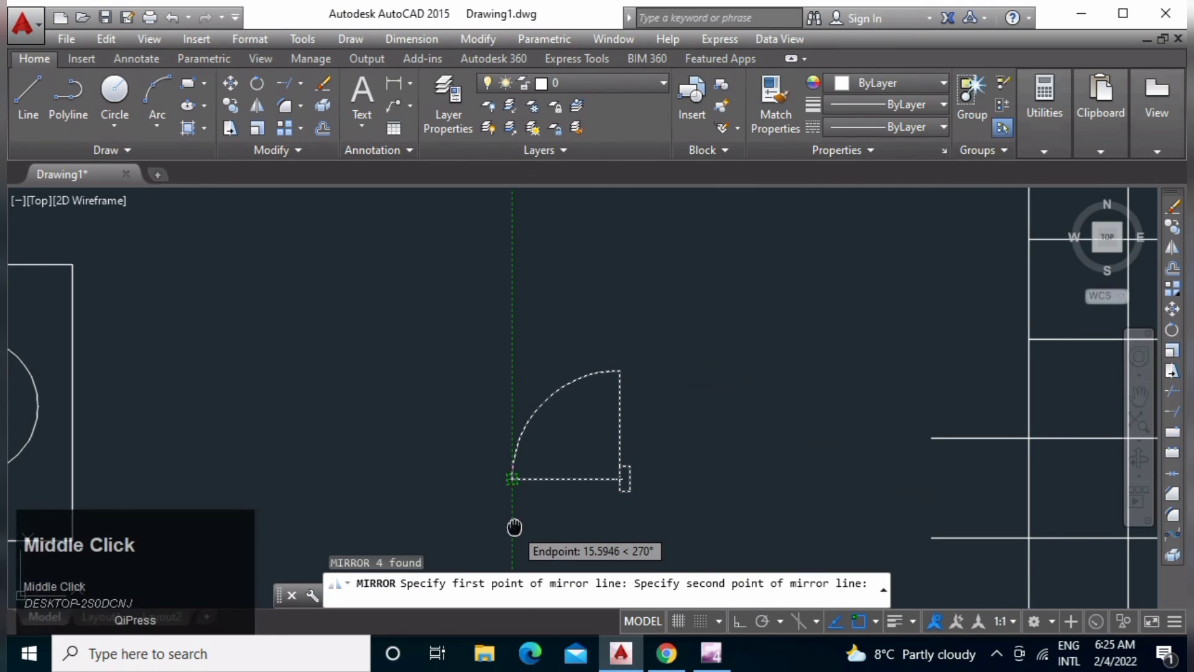
middle_click_drag(514, 527, 553, 516)
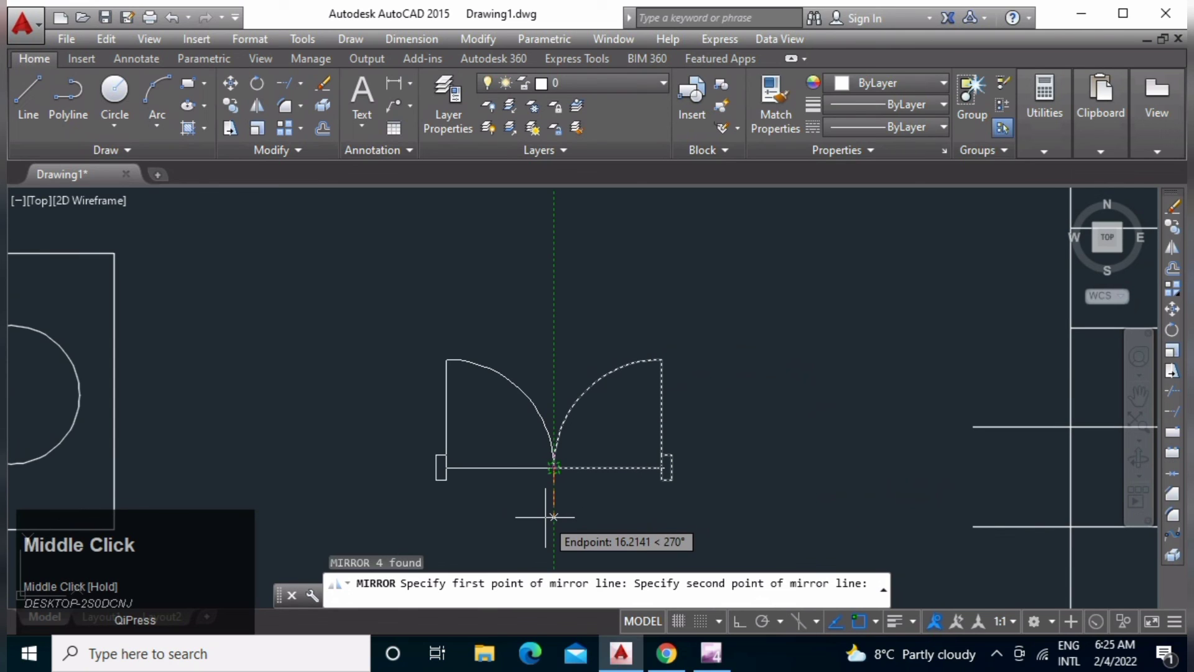
left_click(554, 516)
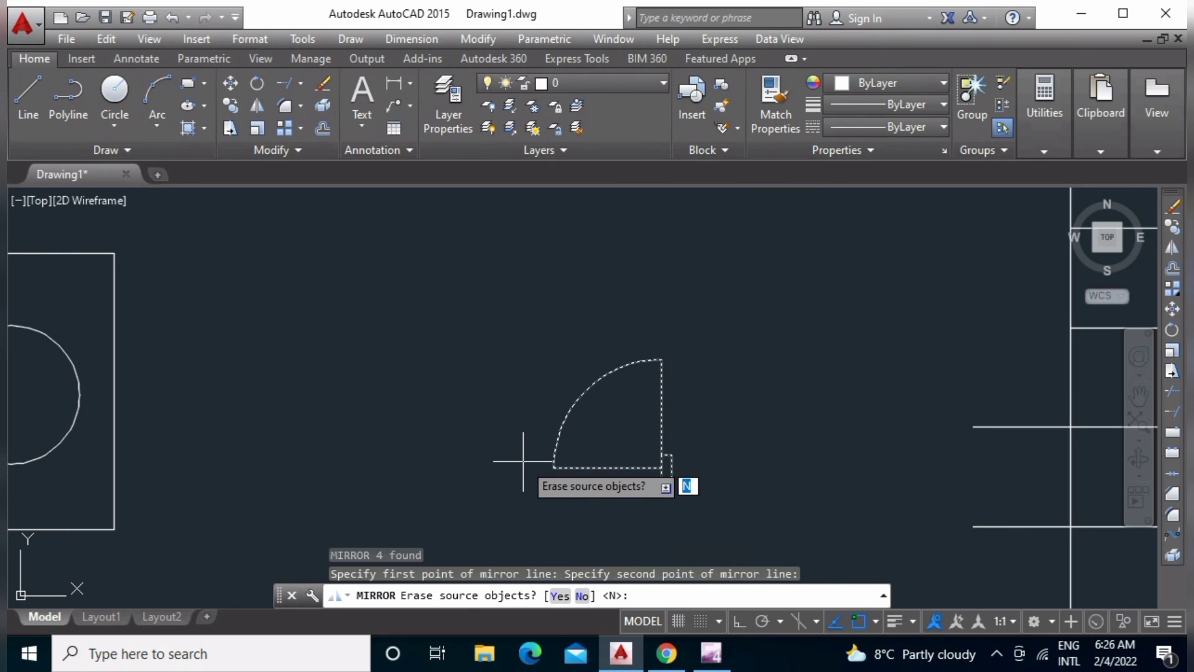
key("space")
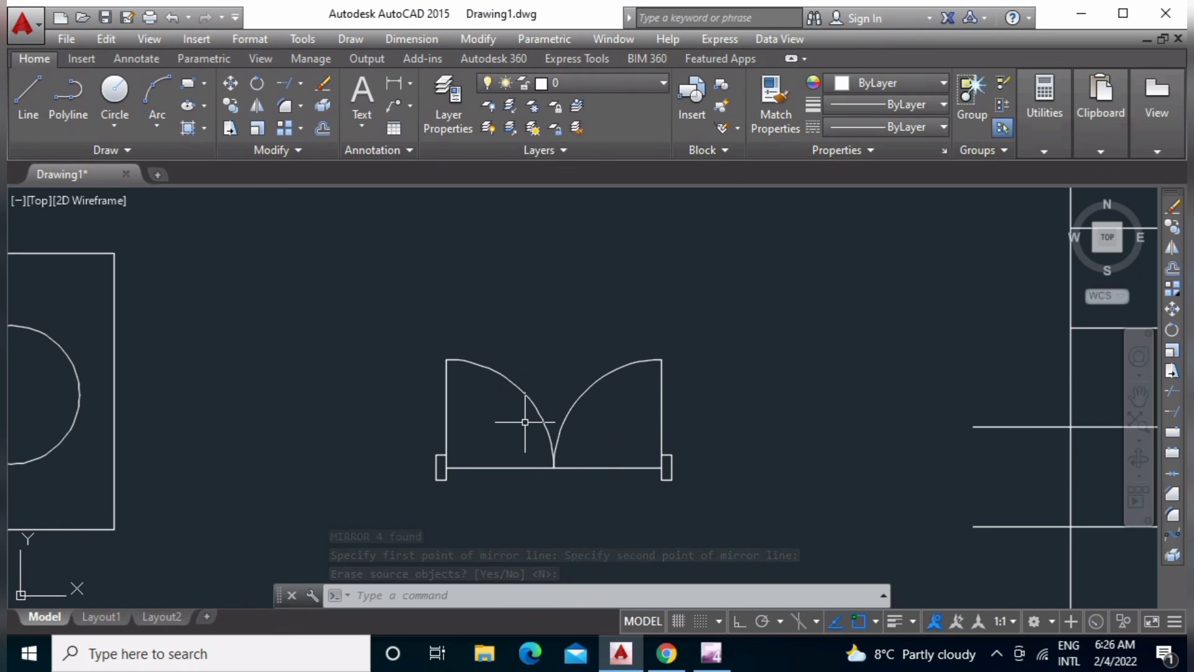
Mirror the double door to its right about the outer vertical edge of its right jamb, erasing the source objects.
scroll(540, 421, "up", 2)
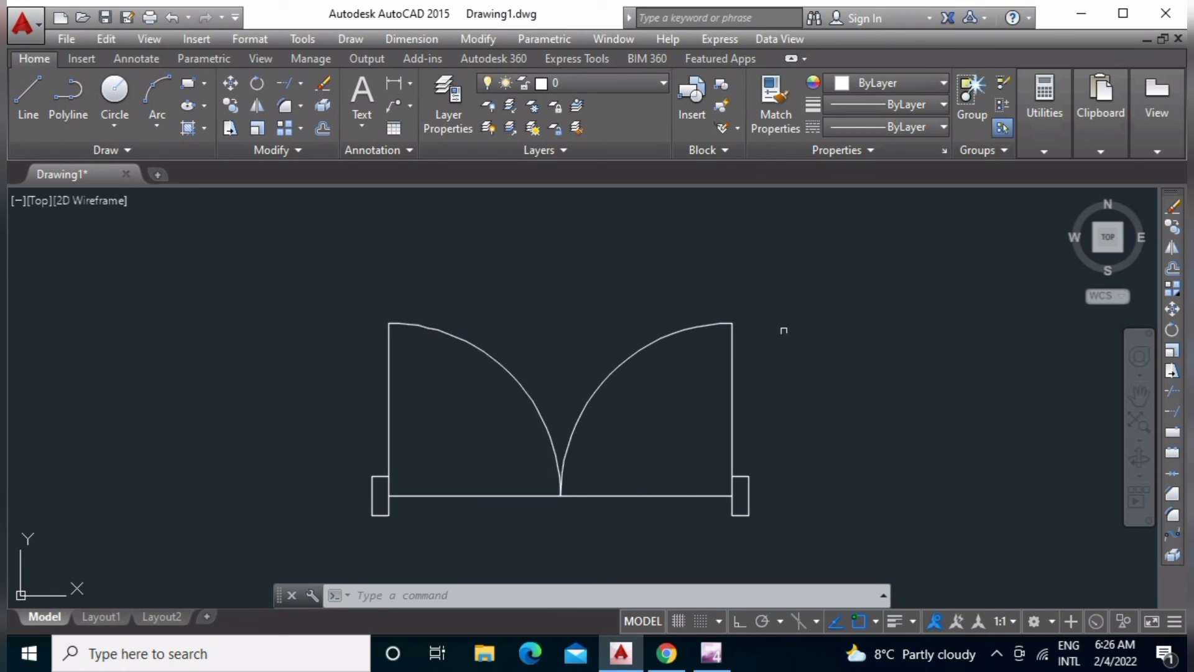
middle_click(536, 509)
scroll(531, 485, "down", 2)
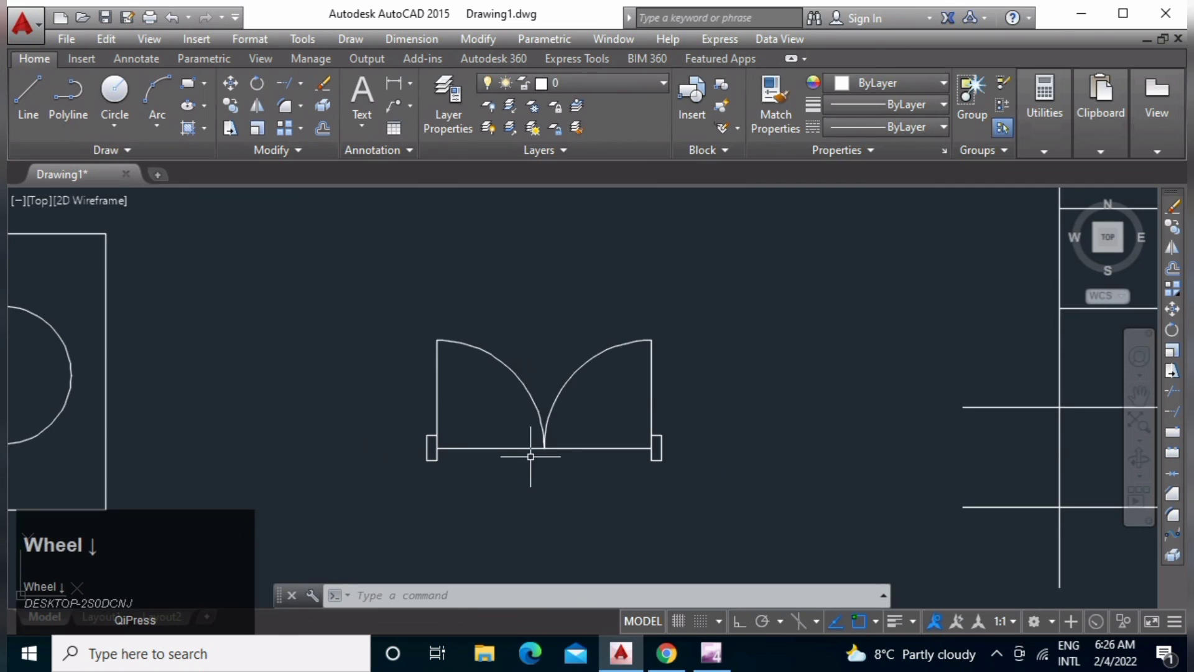
left_click(749, 297)
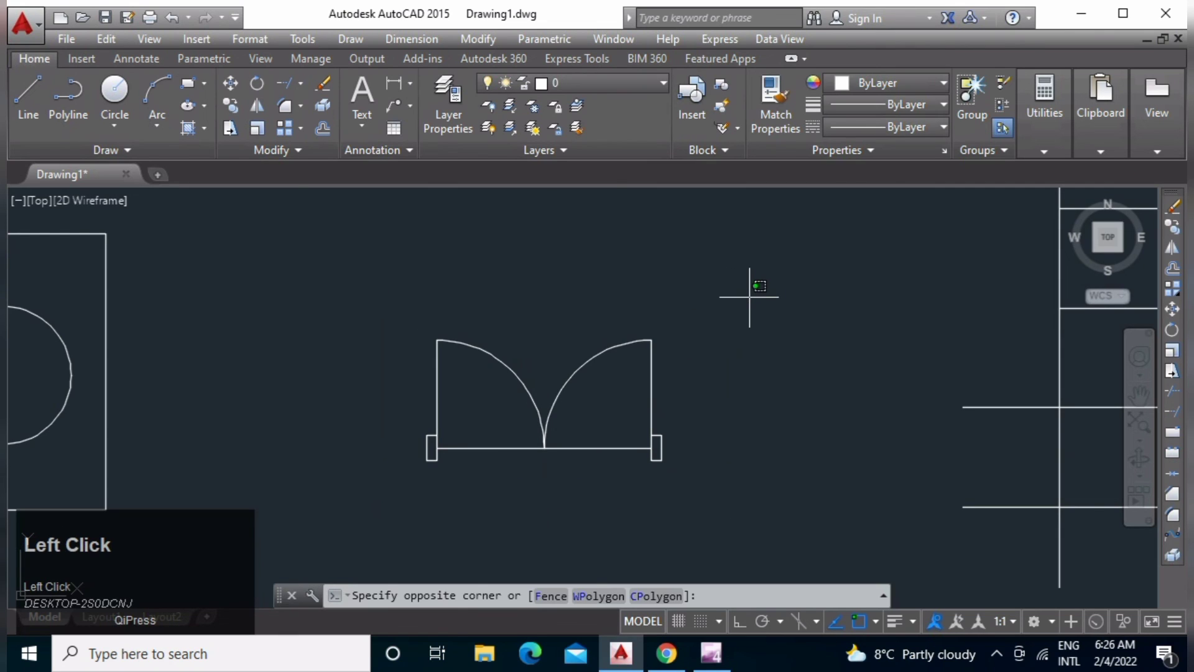
left_click(395, 486)
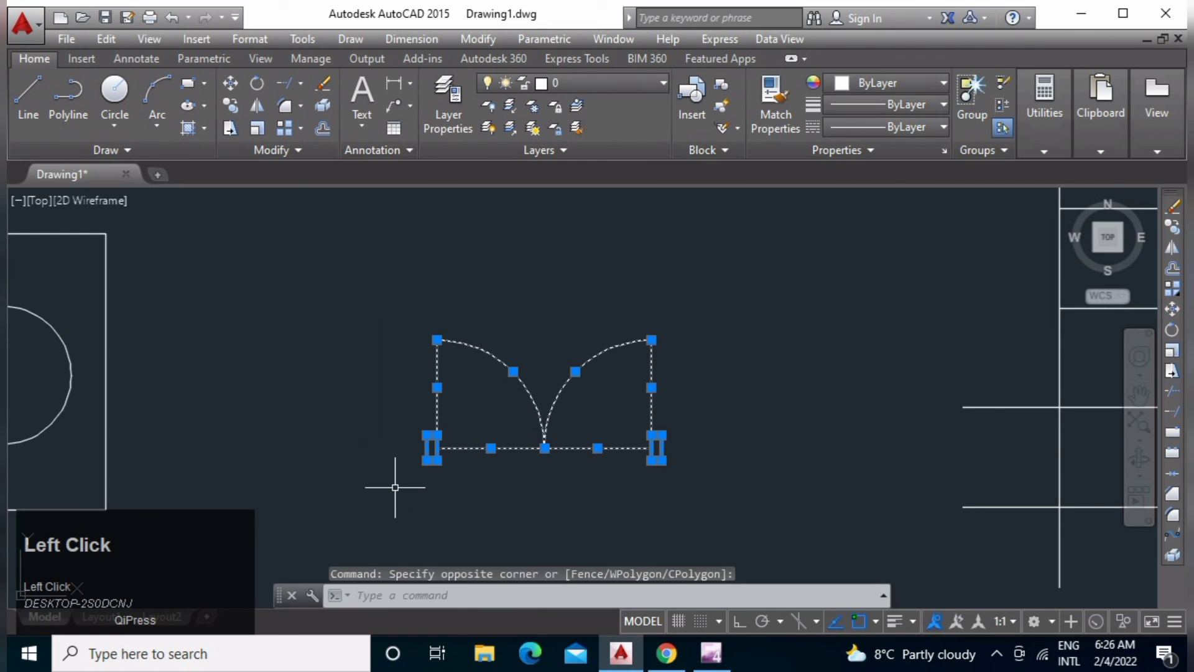
type("mi")
key("space")
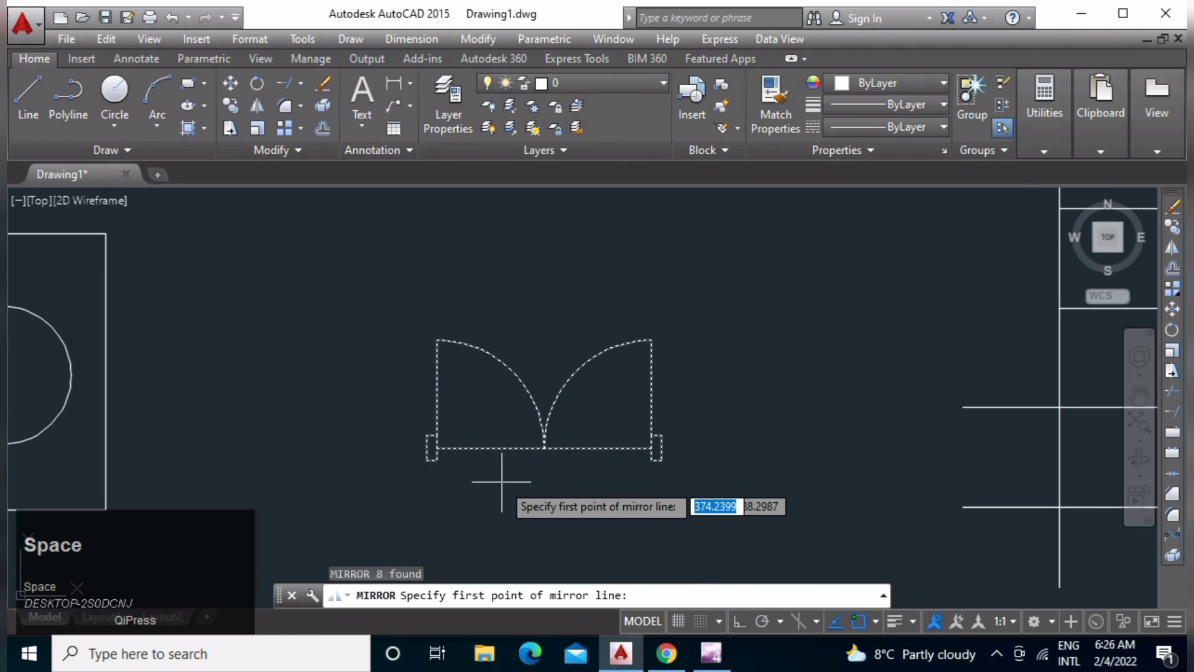
left_click(661, 460)
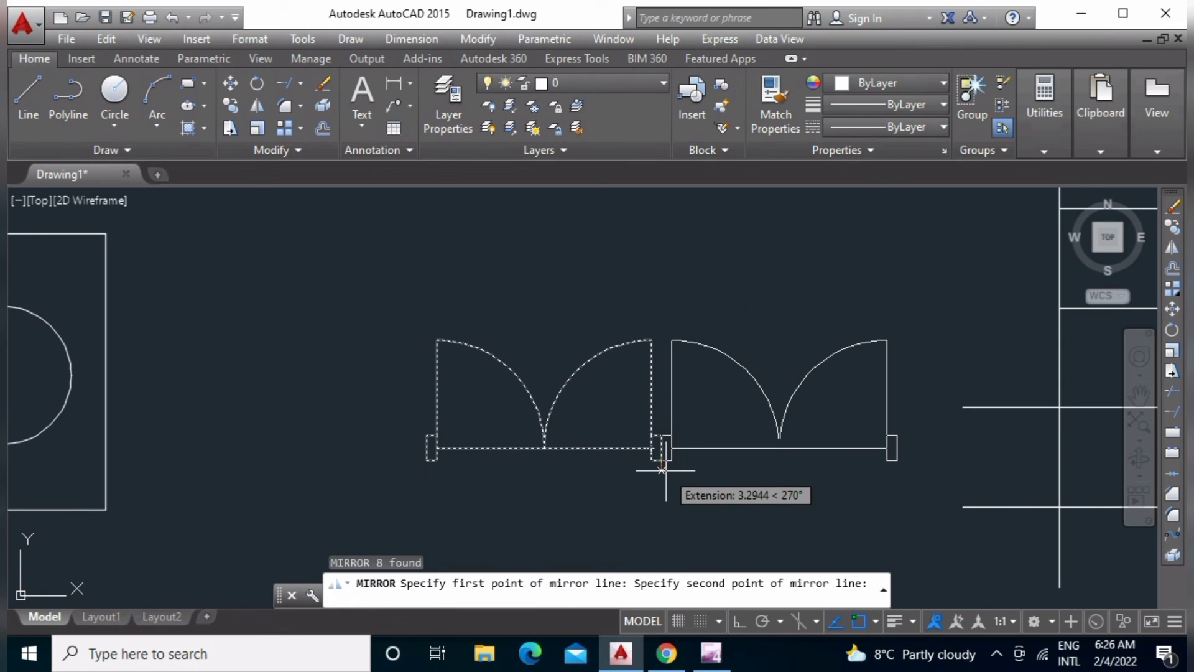
left_click(661, 435)
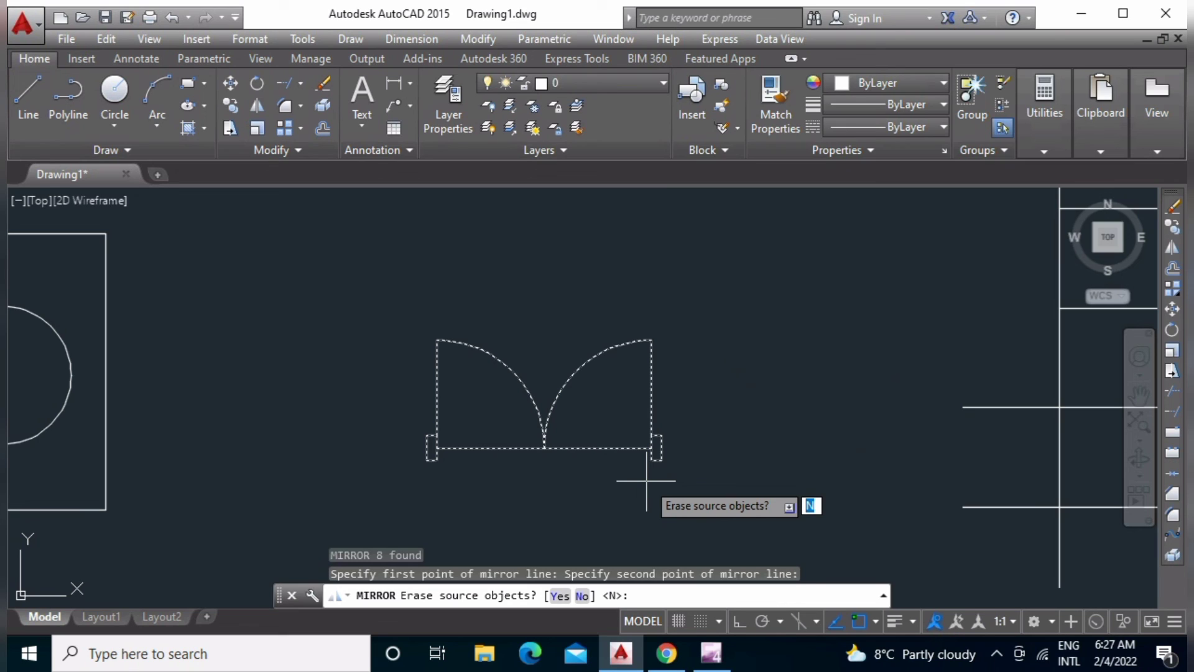
type("y")
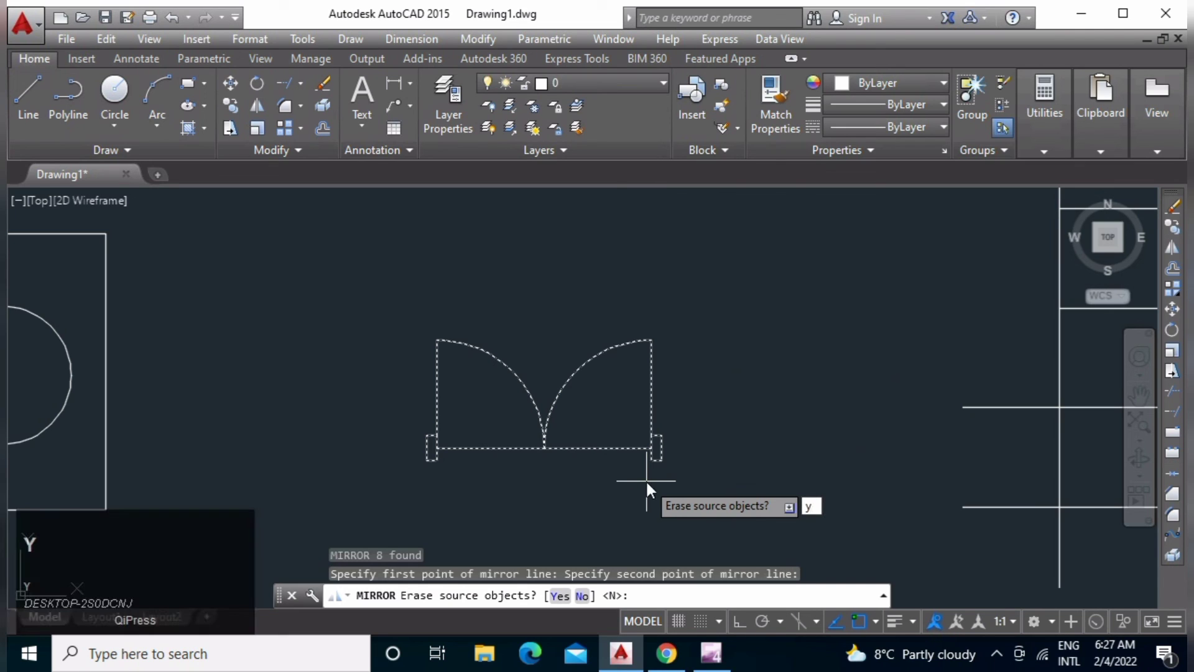
key("space")
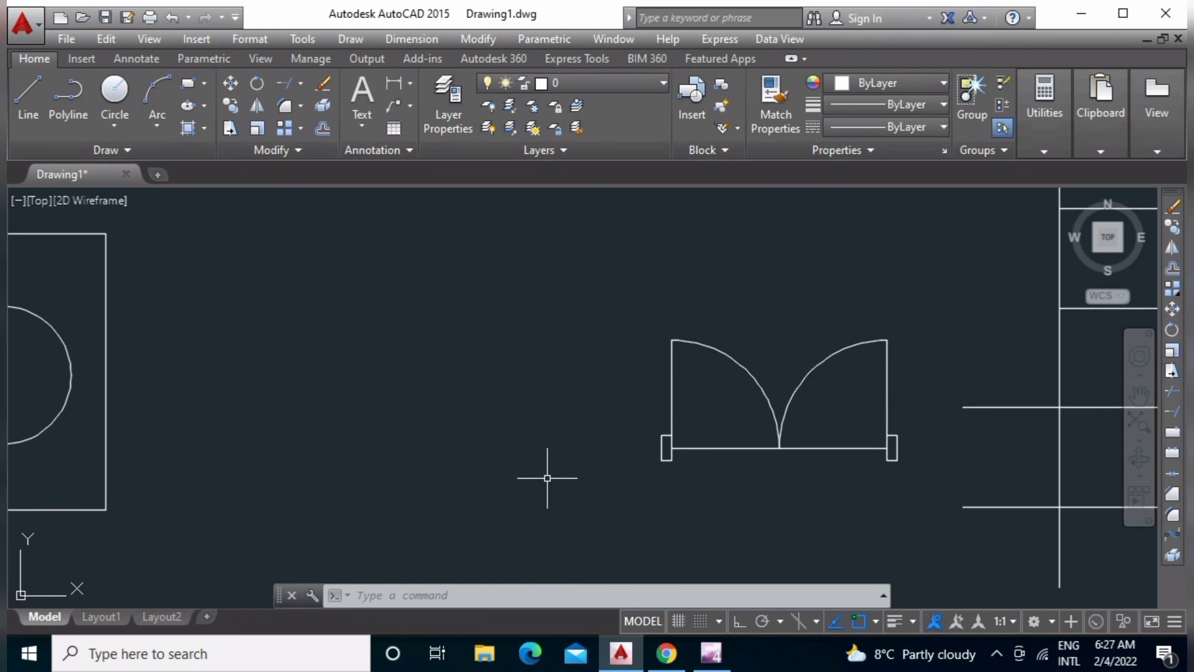
scroll(546, 438, "down", 5)
middle_click_drag(507, 423, 514, 454)
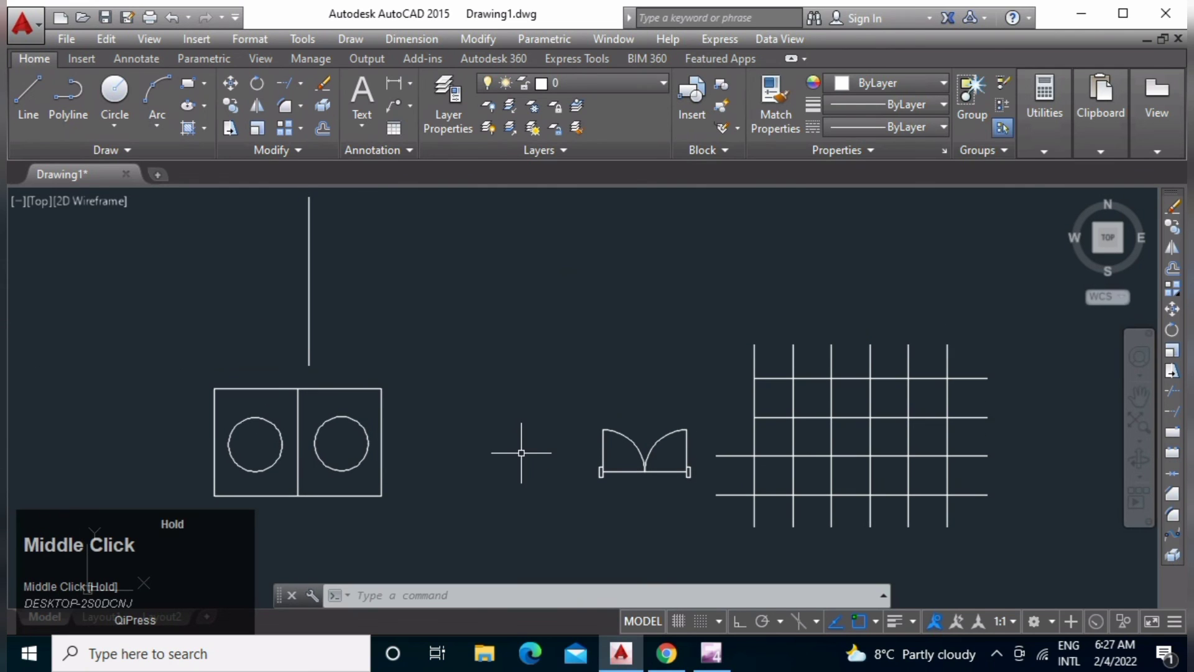